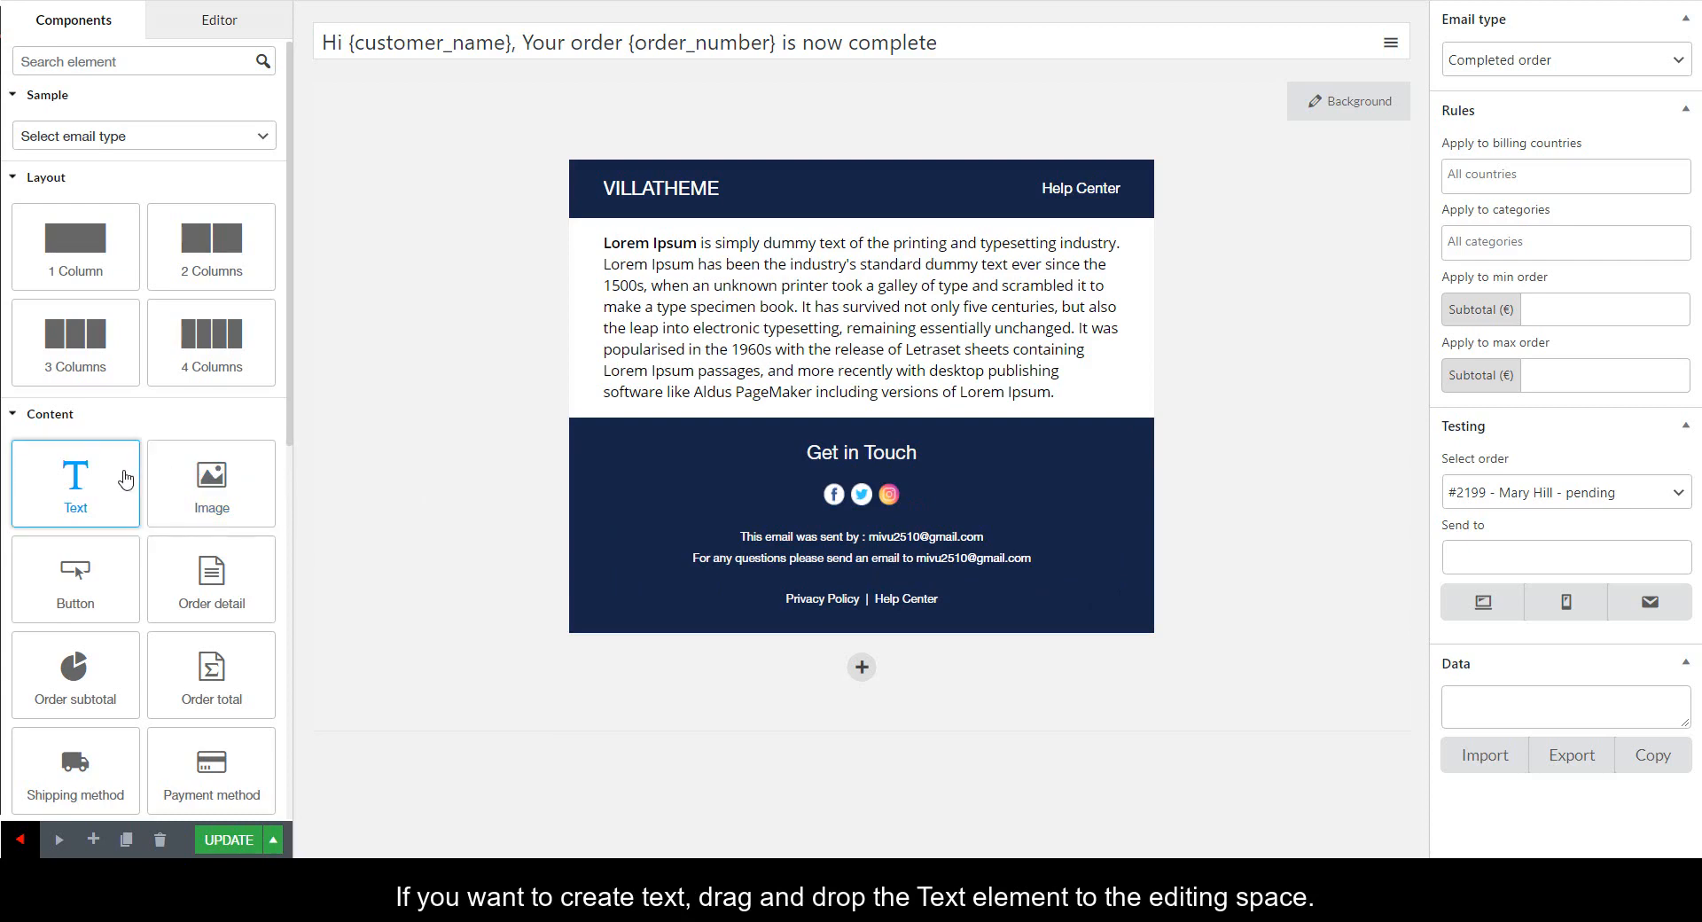
- Add a Text element to the email body below the Lorem Ipsum paragraph
drag(129, 462, 943, 429)
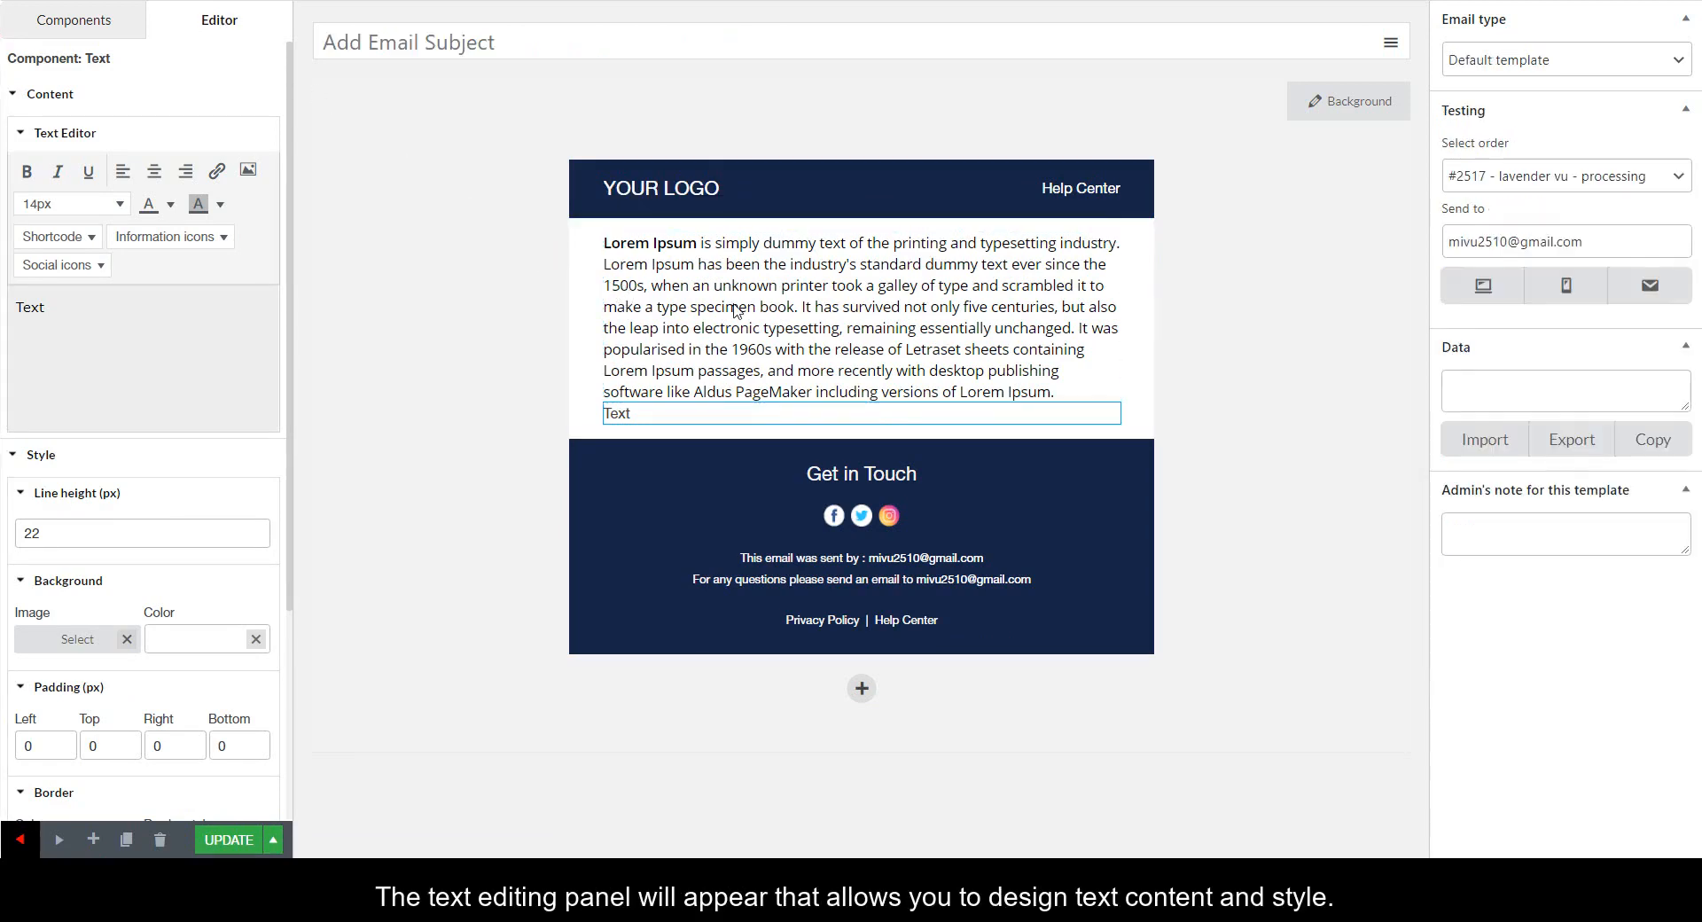
- Open the Lorem Ipsum paragraph for editing and examine its content options for font size, colours, shortcodes and icons and its style settings
click(734, 310)
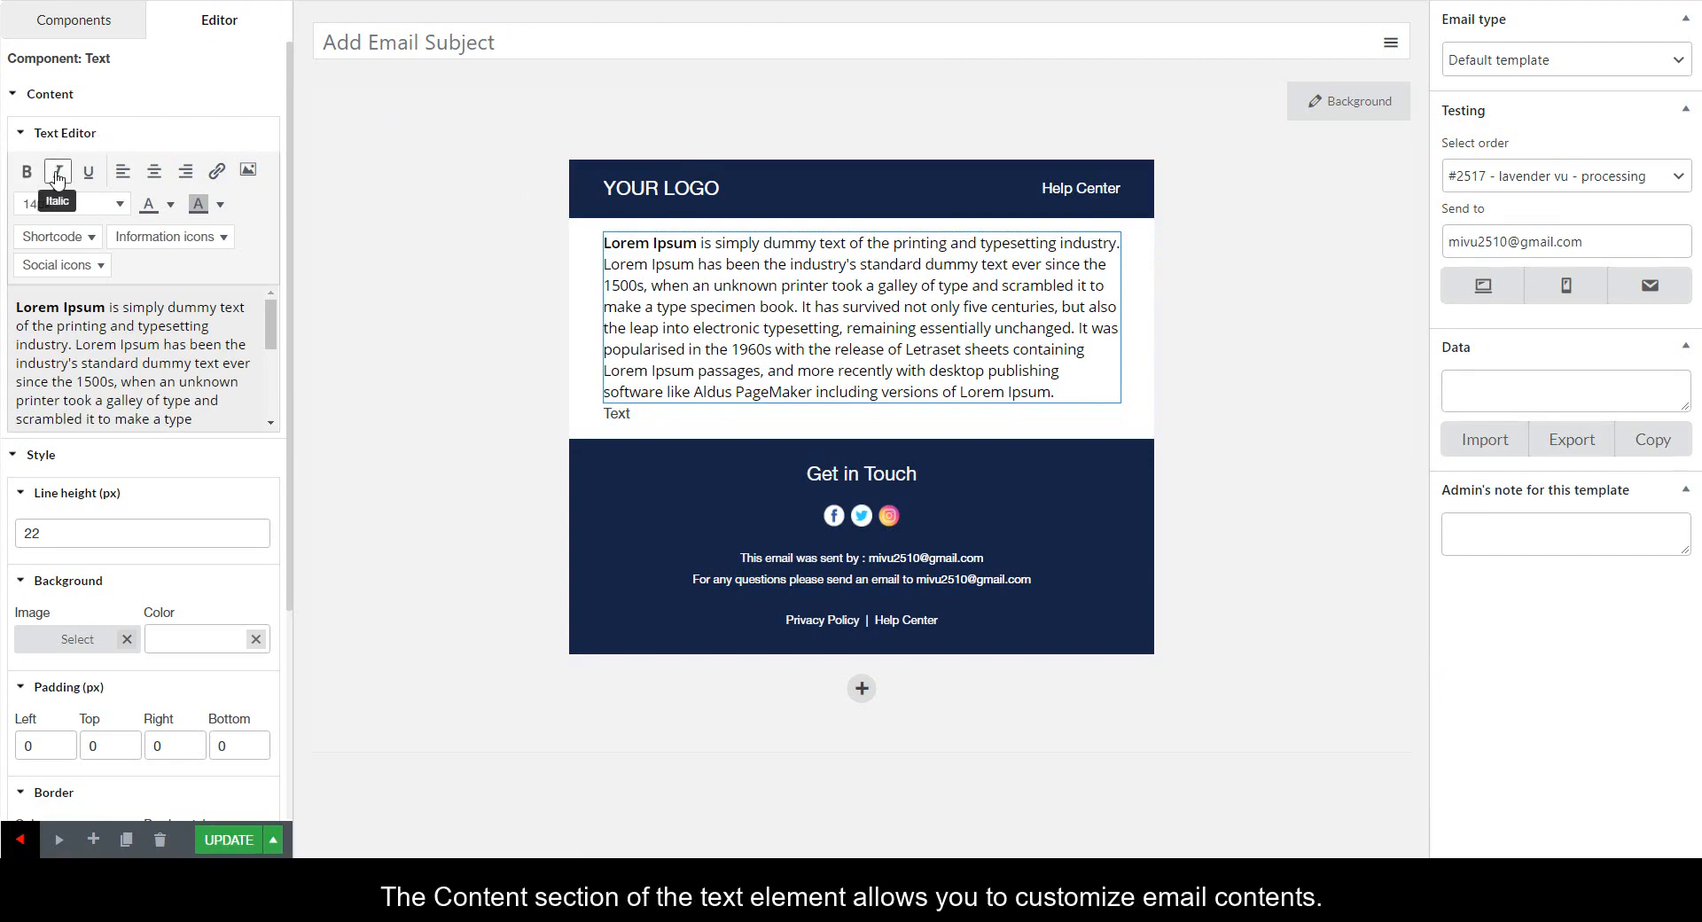
click(115, 206)
click(220, 206)
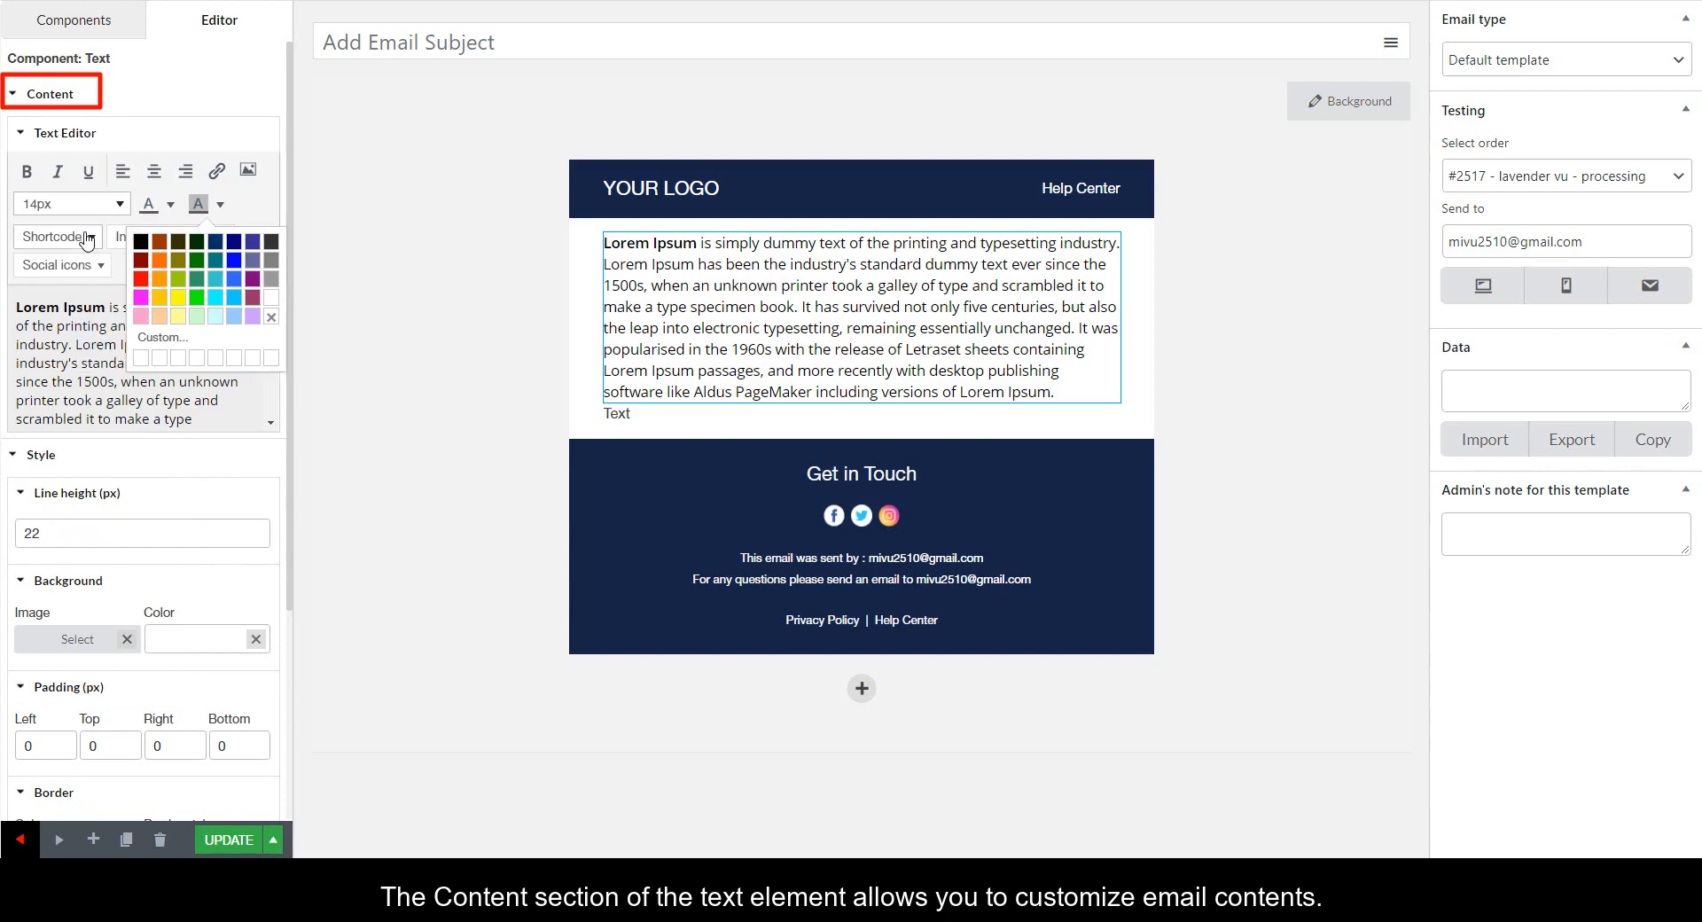
click(84, 237)
click(255, 235)
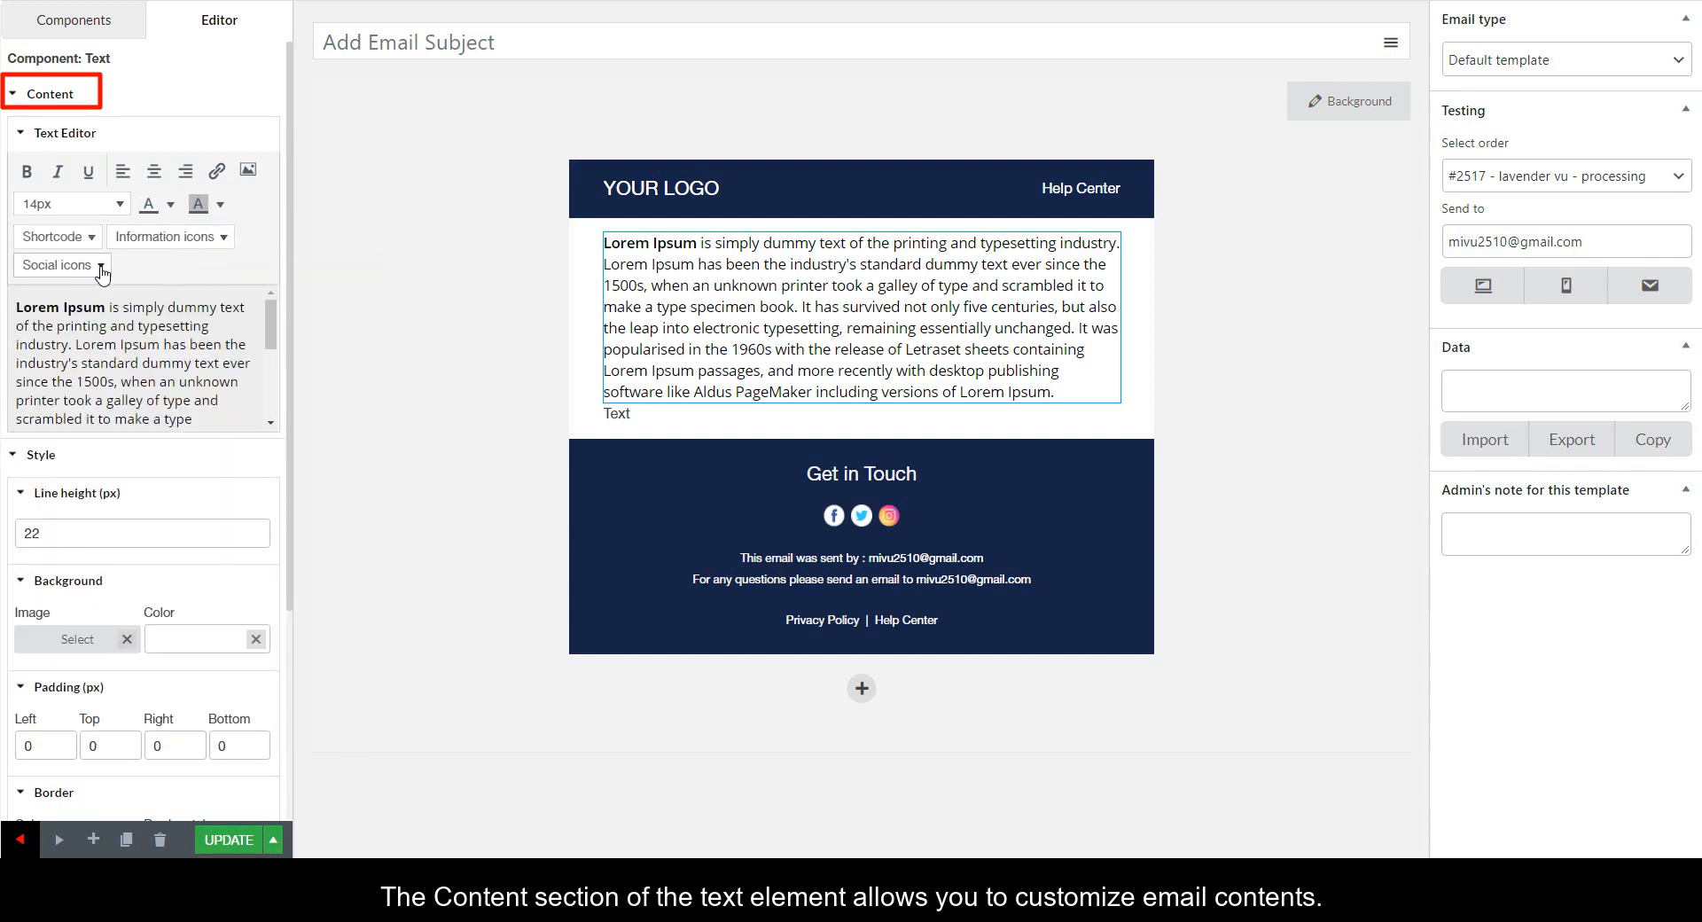
scroll(274, 387, down, 3)
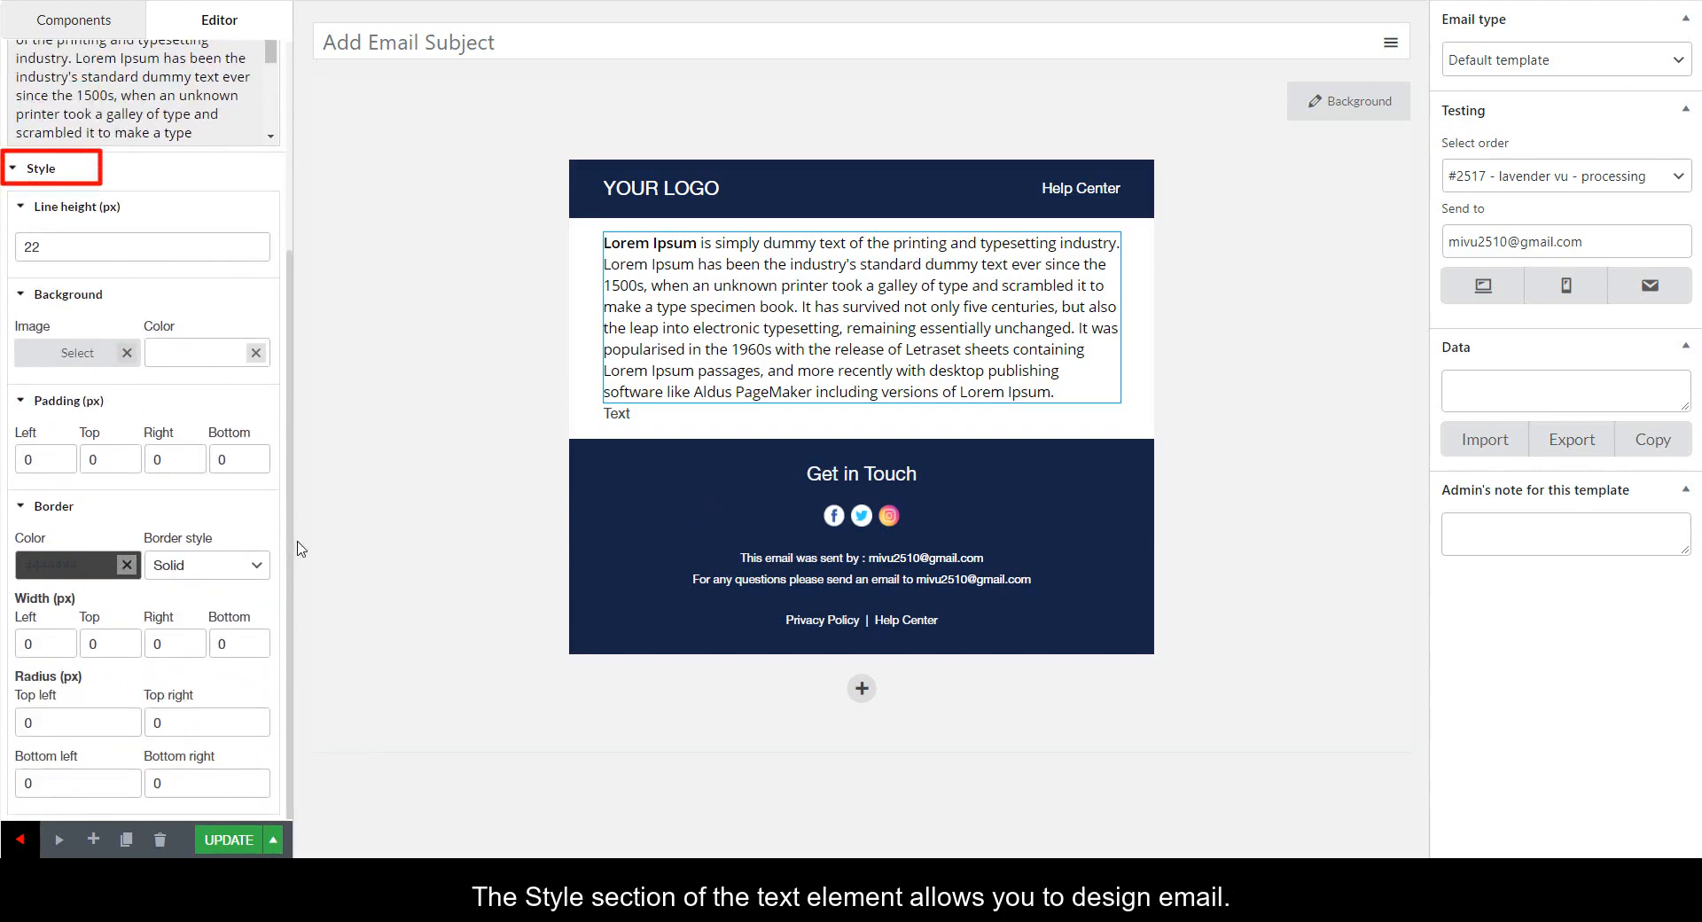
- Delete the placeholder Text block below the Lorem Ipsum paragraph
click(654, 367)
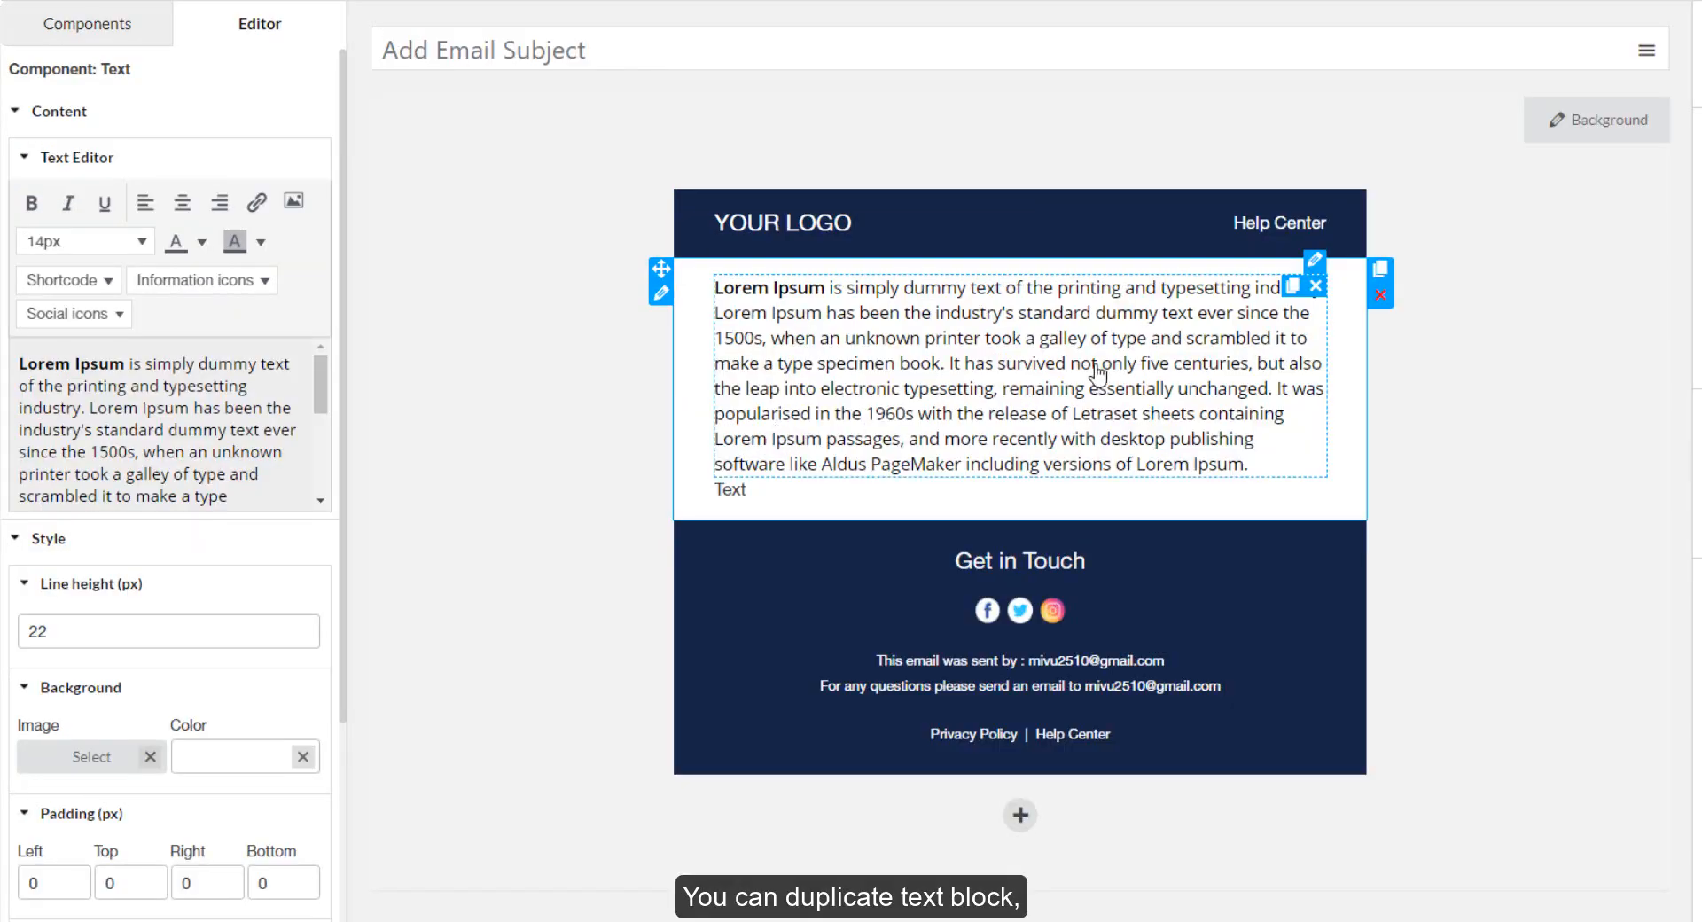
click(1317, 488)
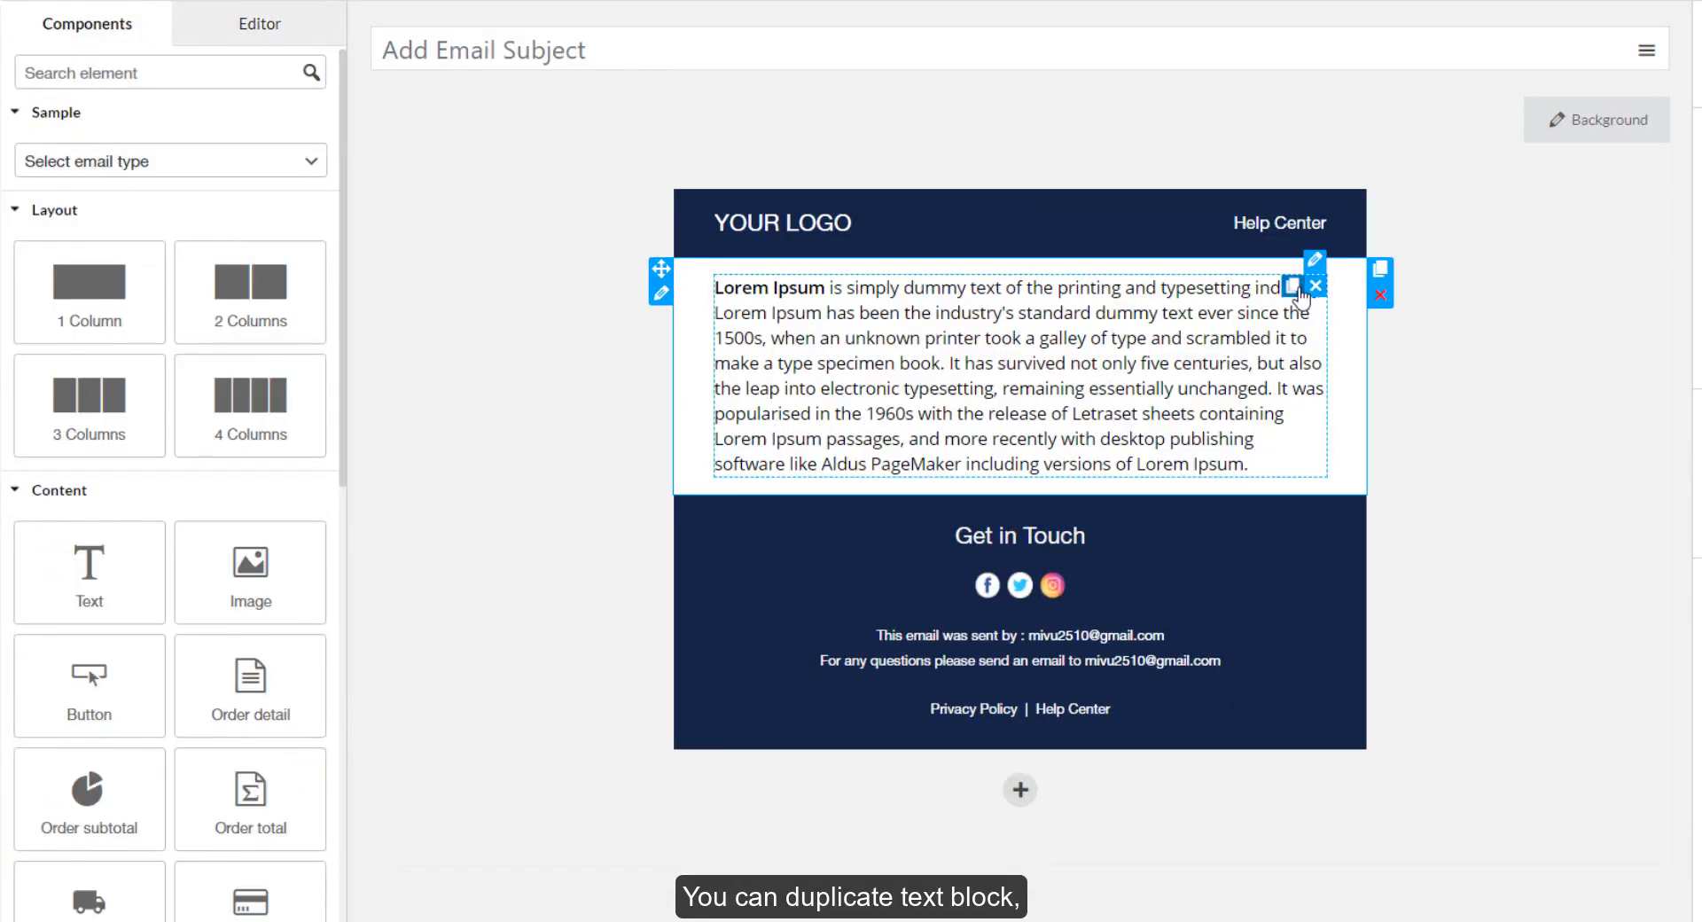
- Duplicate the Lorem Ipsum text block and replace the copy's content with "Hi, Thank you for your order"
click(1284, 286)
click(1303, 569)
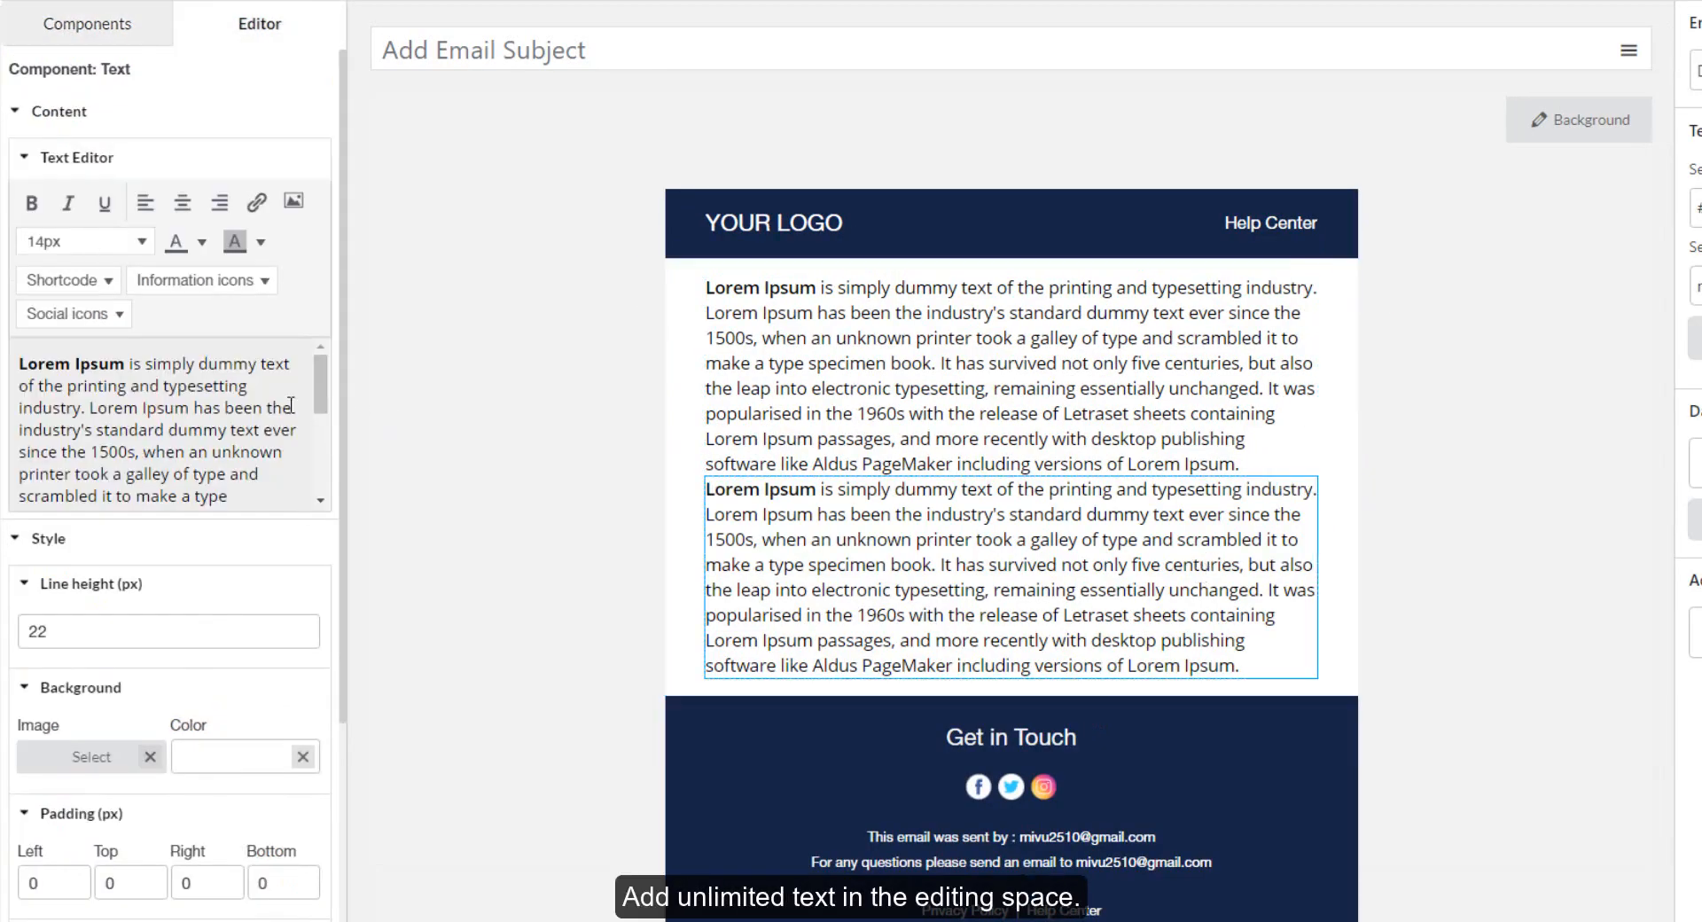
key(ctrl+a)
text(H)
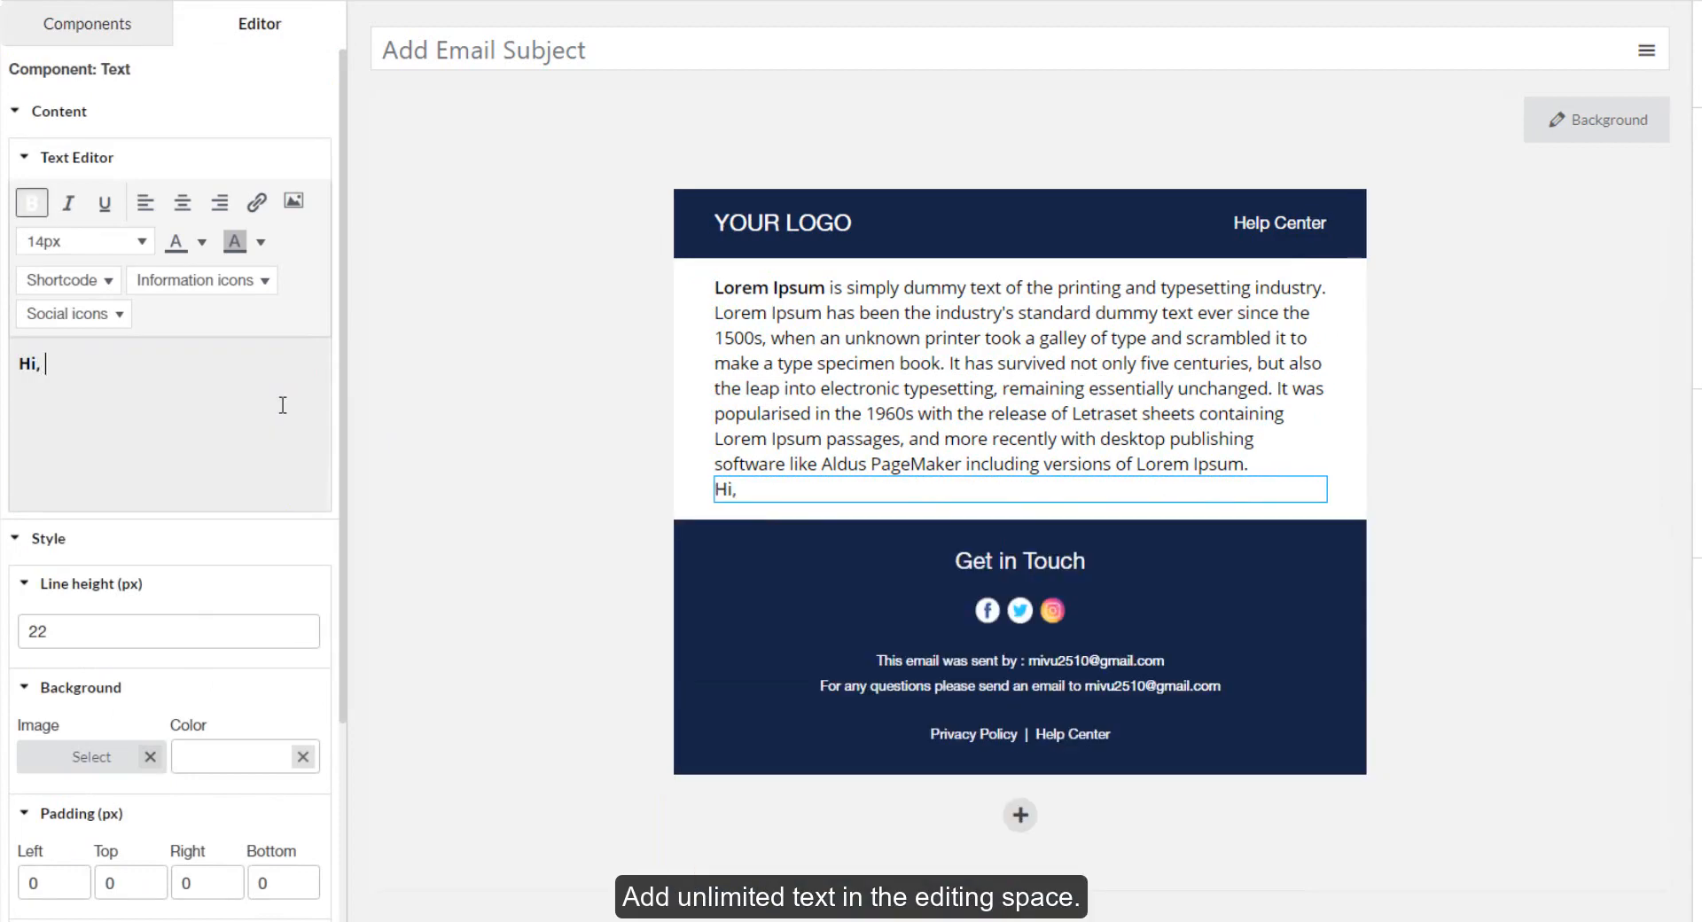
text(i, Thank you for your ord)
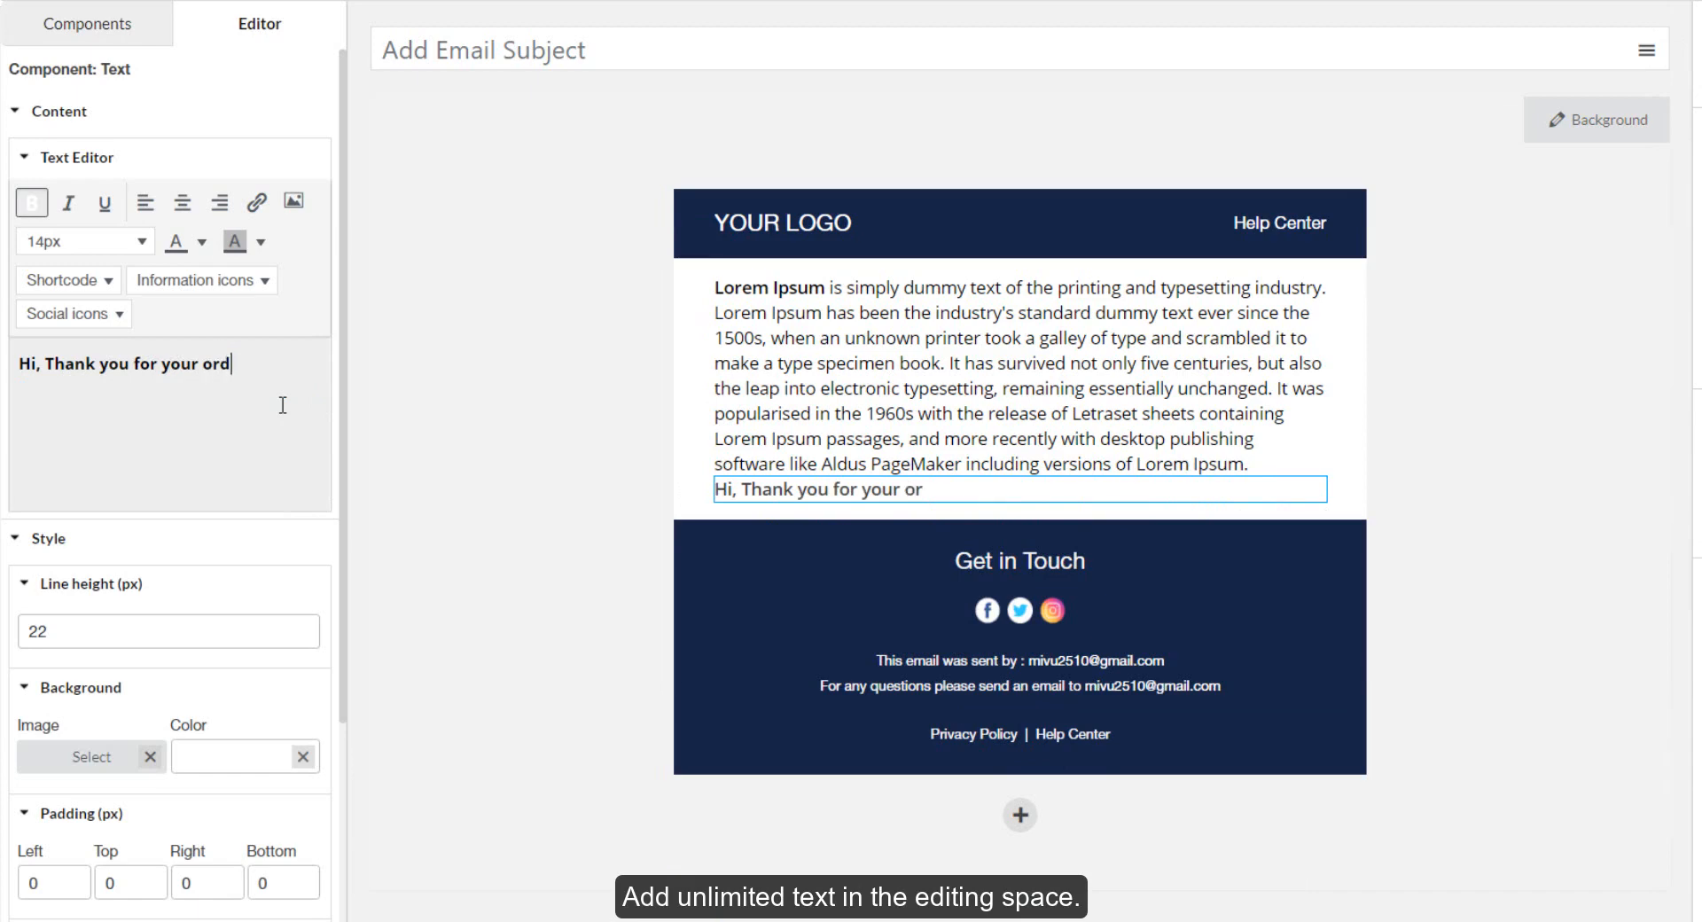
text(er)
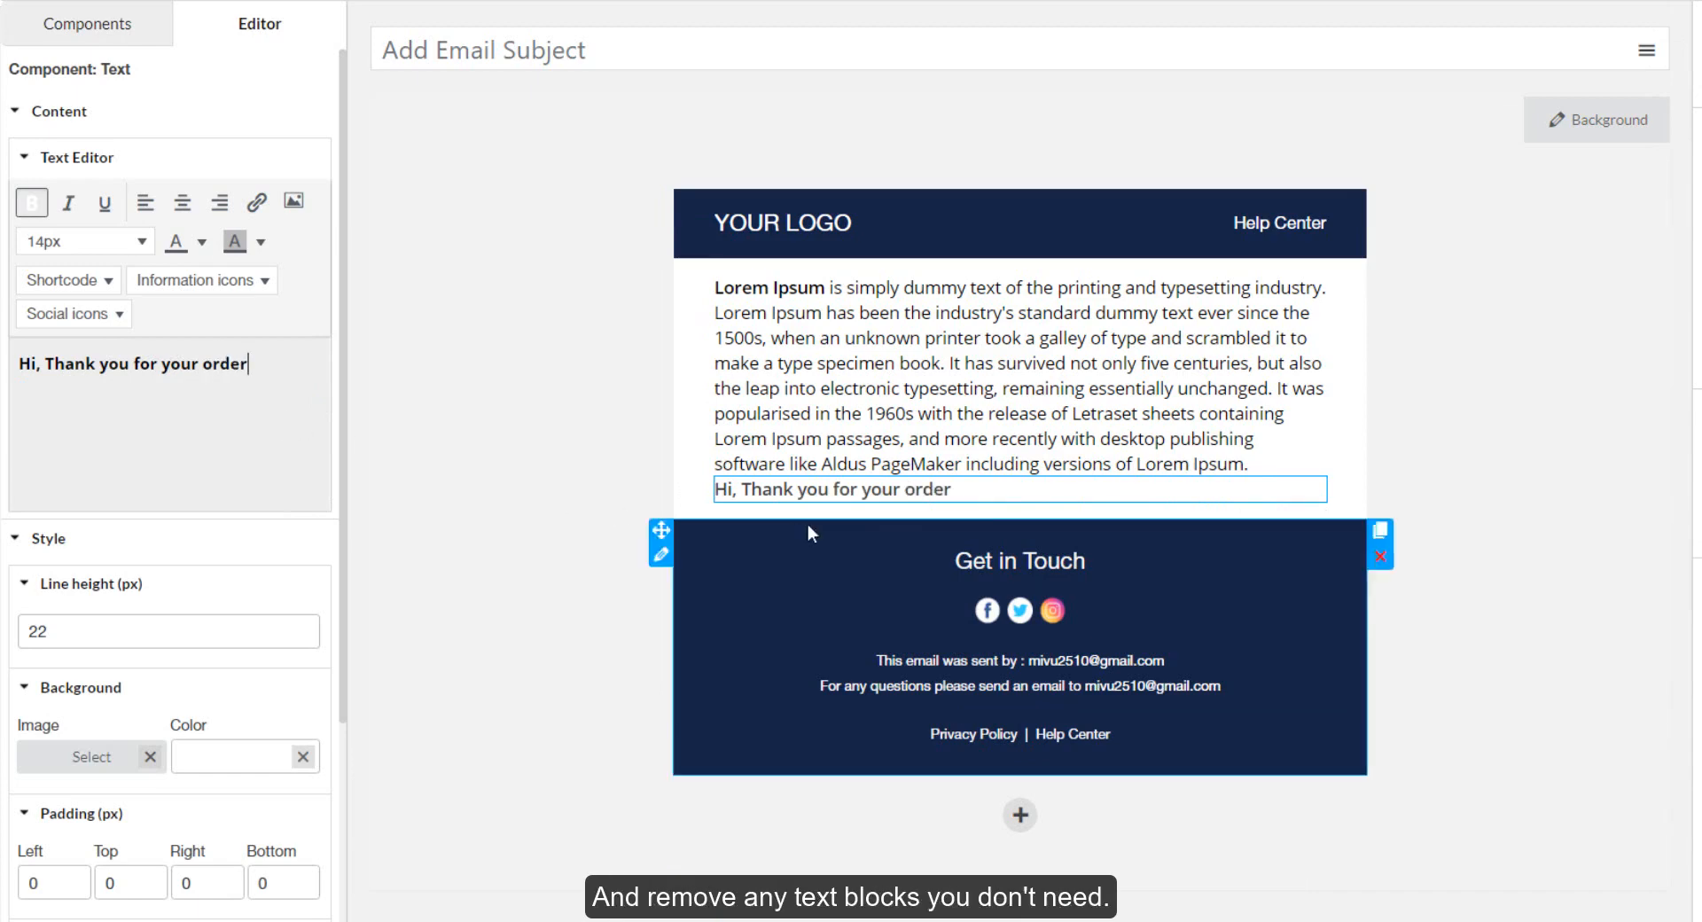
- Delete the "Hi, Thank you for your order" text block
click(995, 492)
click(1316, 487)
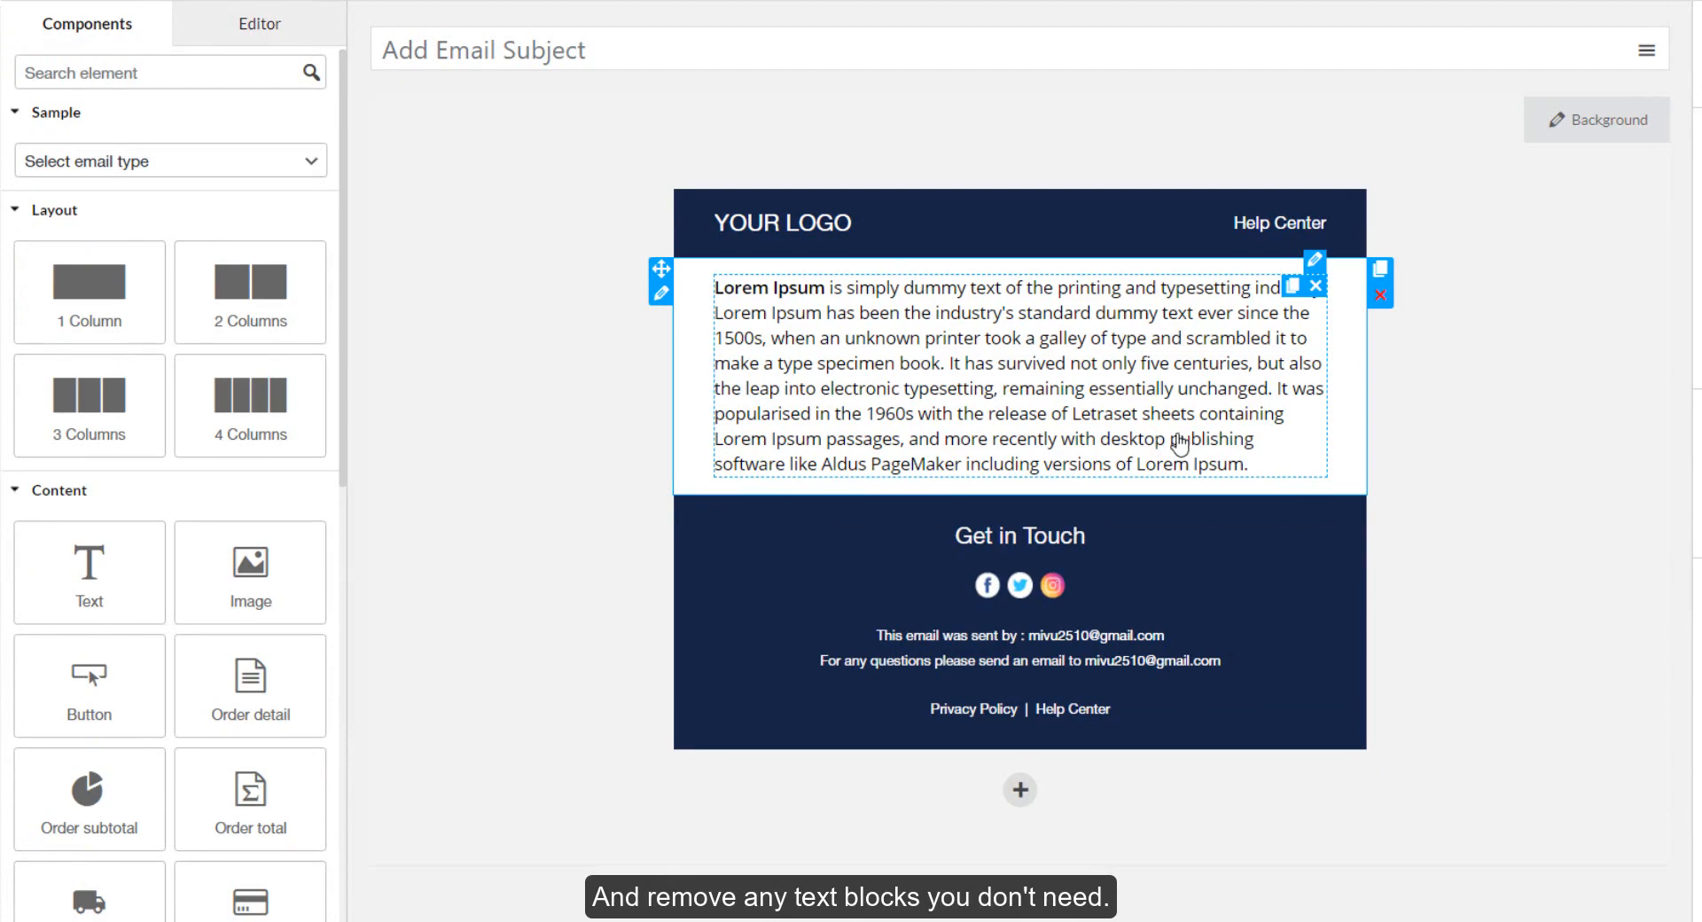
- Apply italic and underline to the entire Lorem Ipsum paragraph, and remove both formats again
click(736, 430)
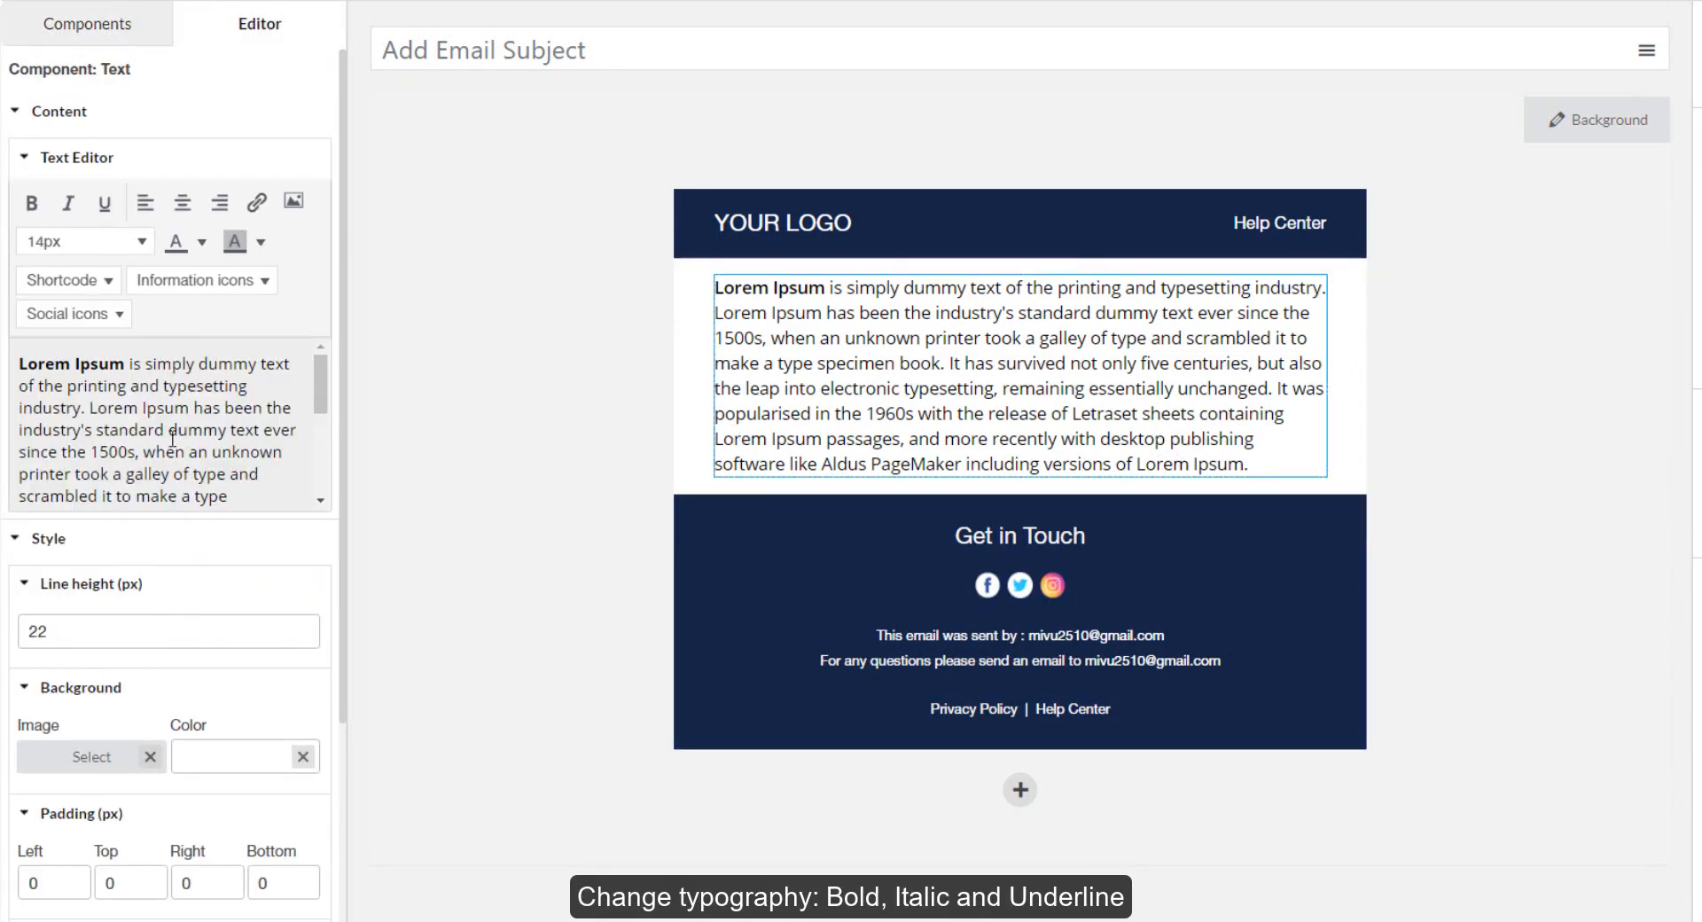
key(ctrl+a)
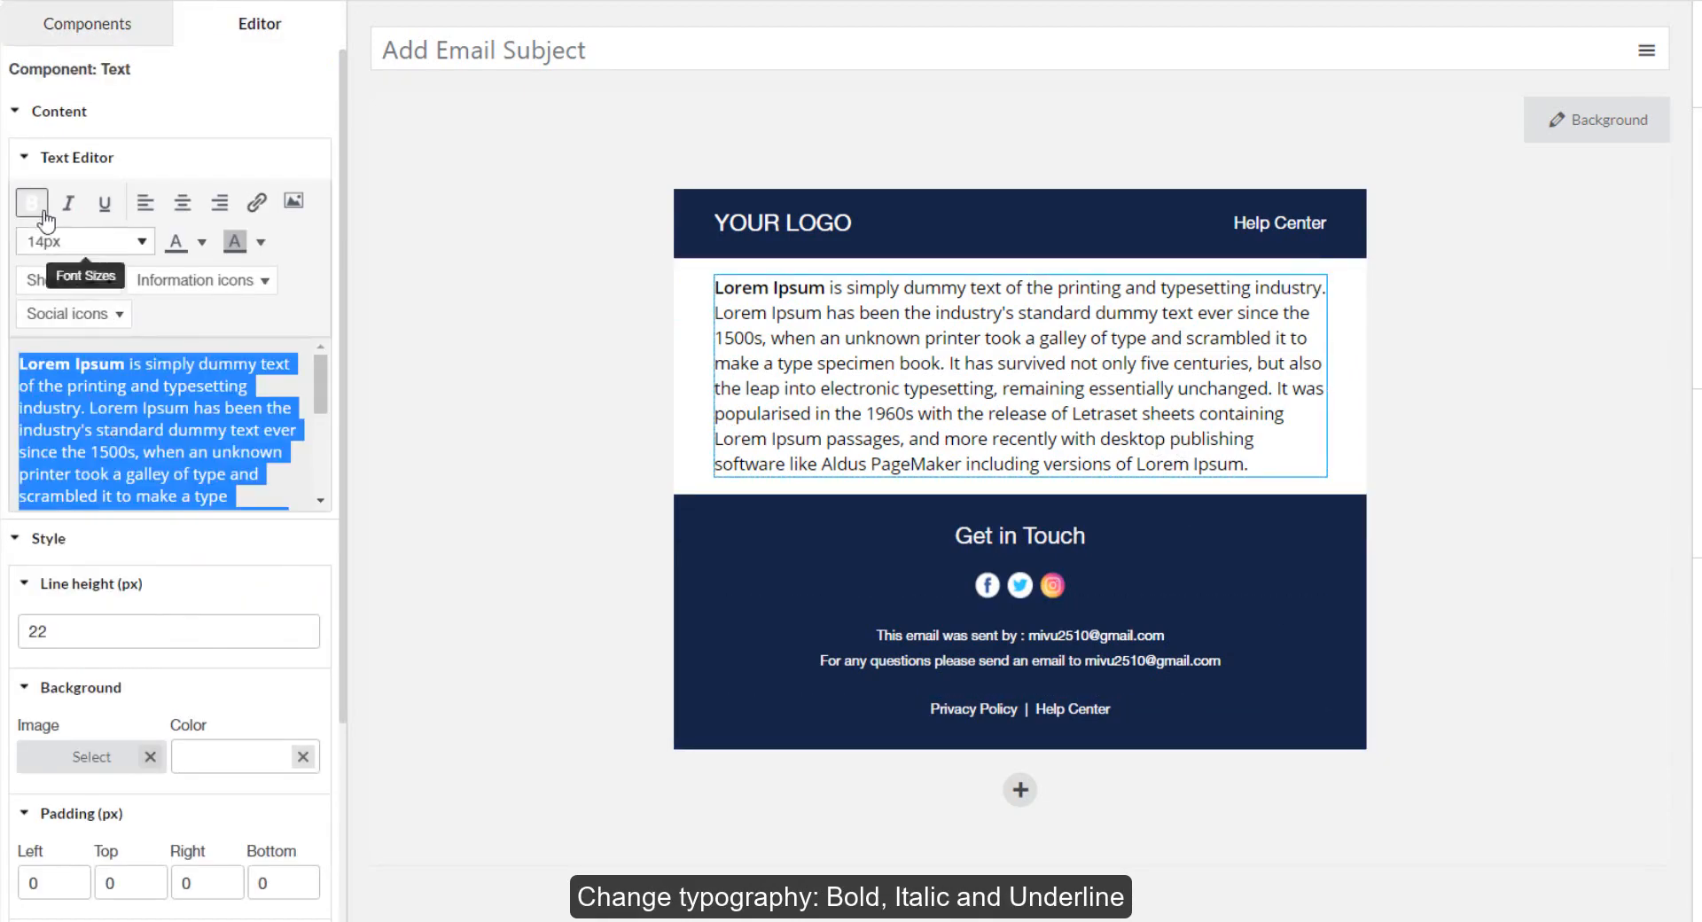
click(66, 206)
click(104, 206)
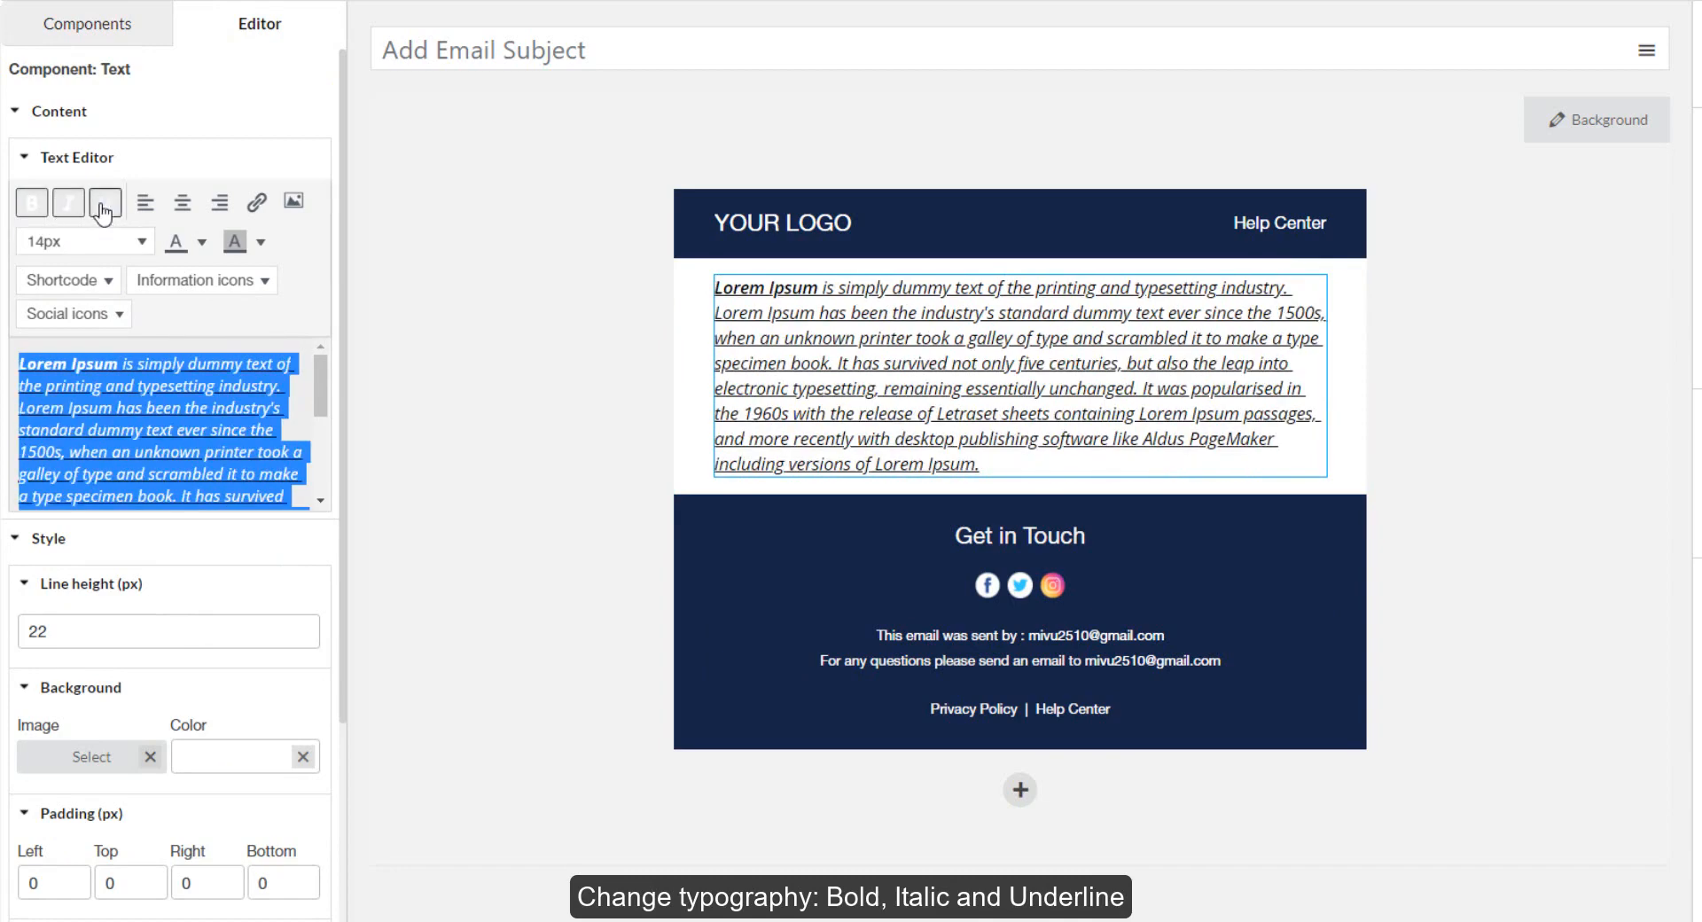
click(103, 207)
click(66, 206)
- Centre-align the Lorem Ipsum paragraph after trying right alignment
click(181, 203)
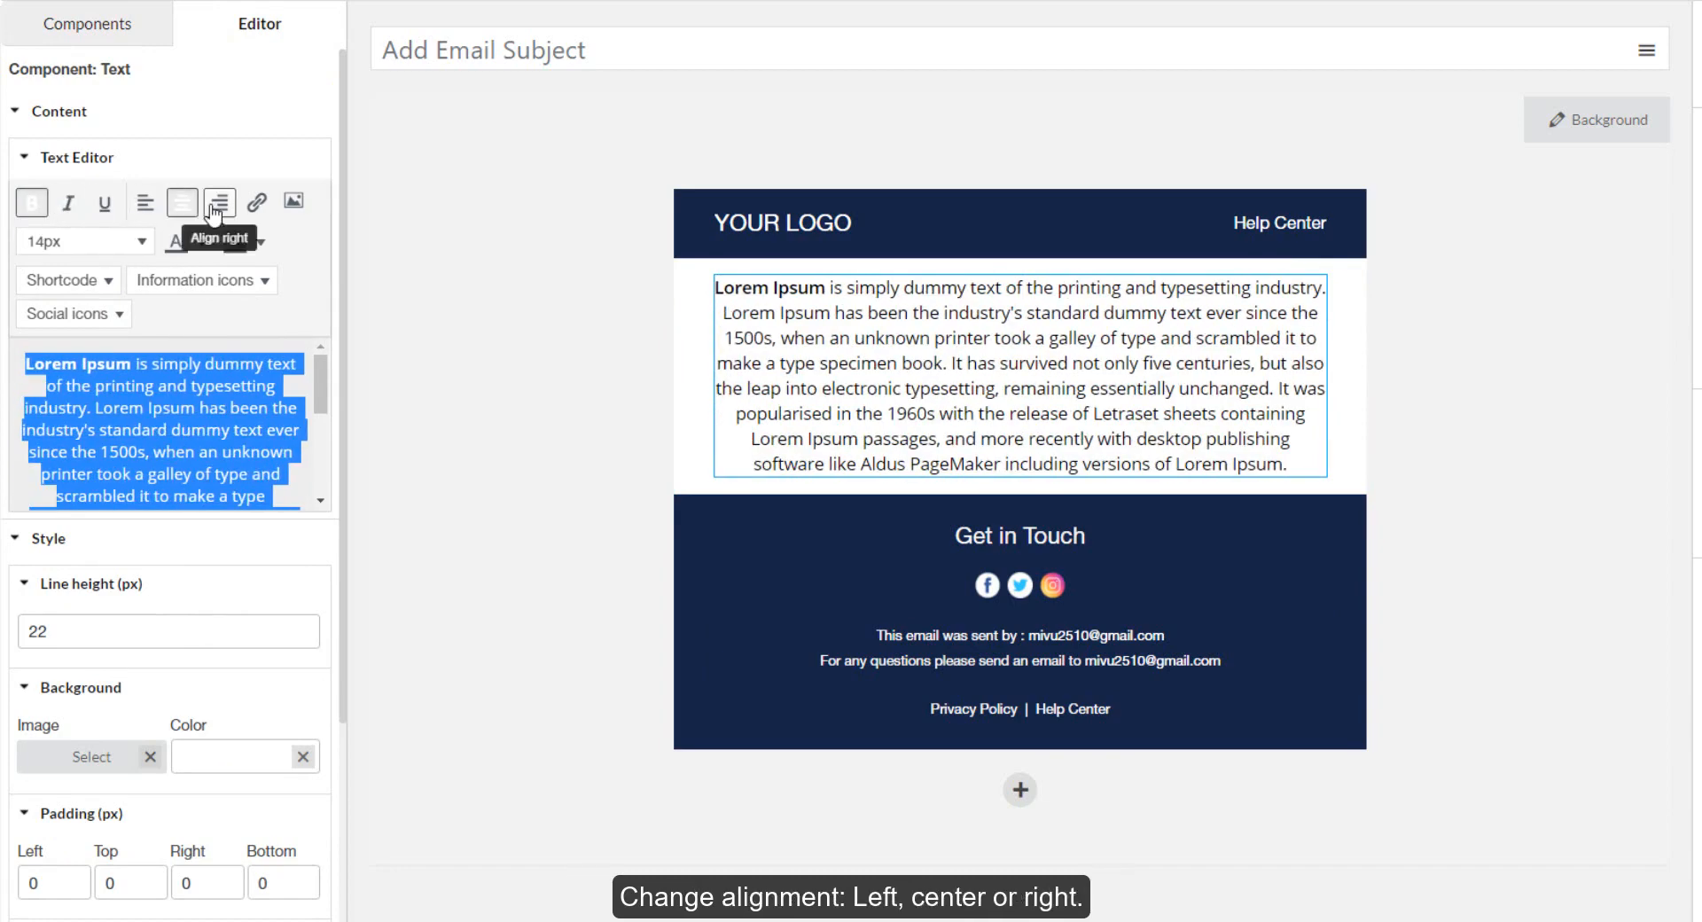
click(218, 203)
click(182, 203)
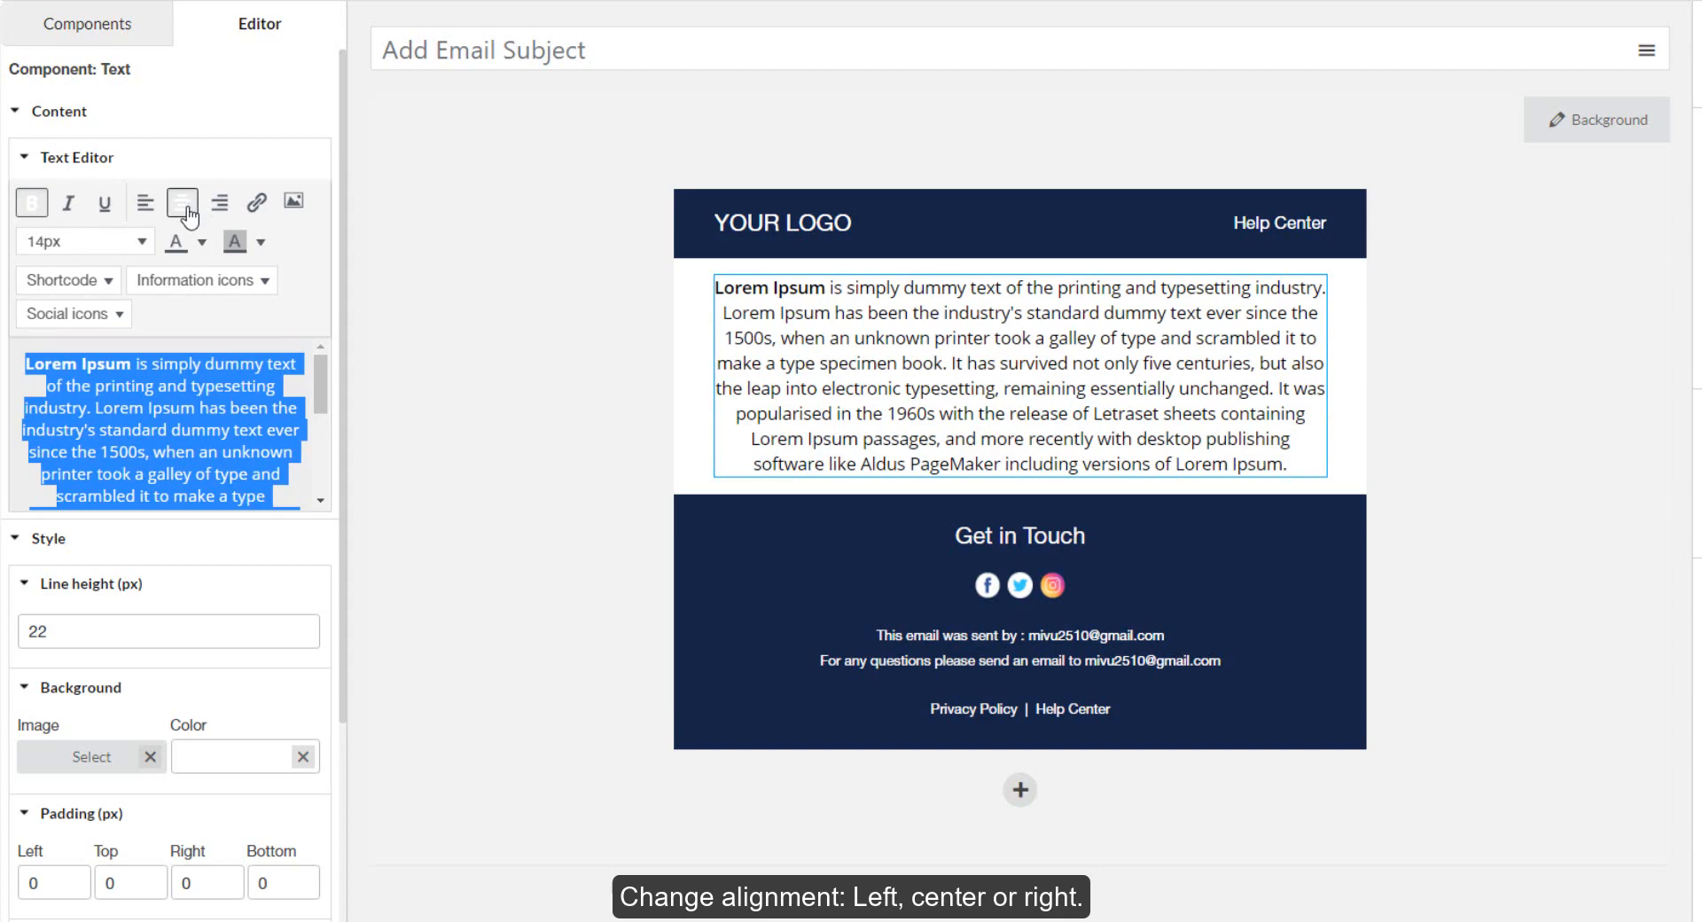
- Set the font size of the Lorem Ipsum paragraph to 17px after trying 18px
click(86, 255)
click(45, 551)
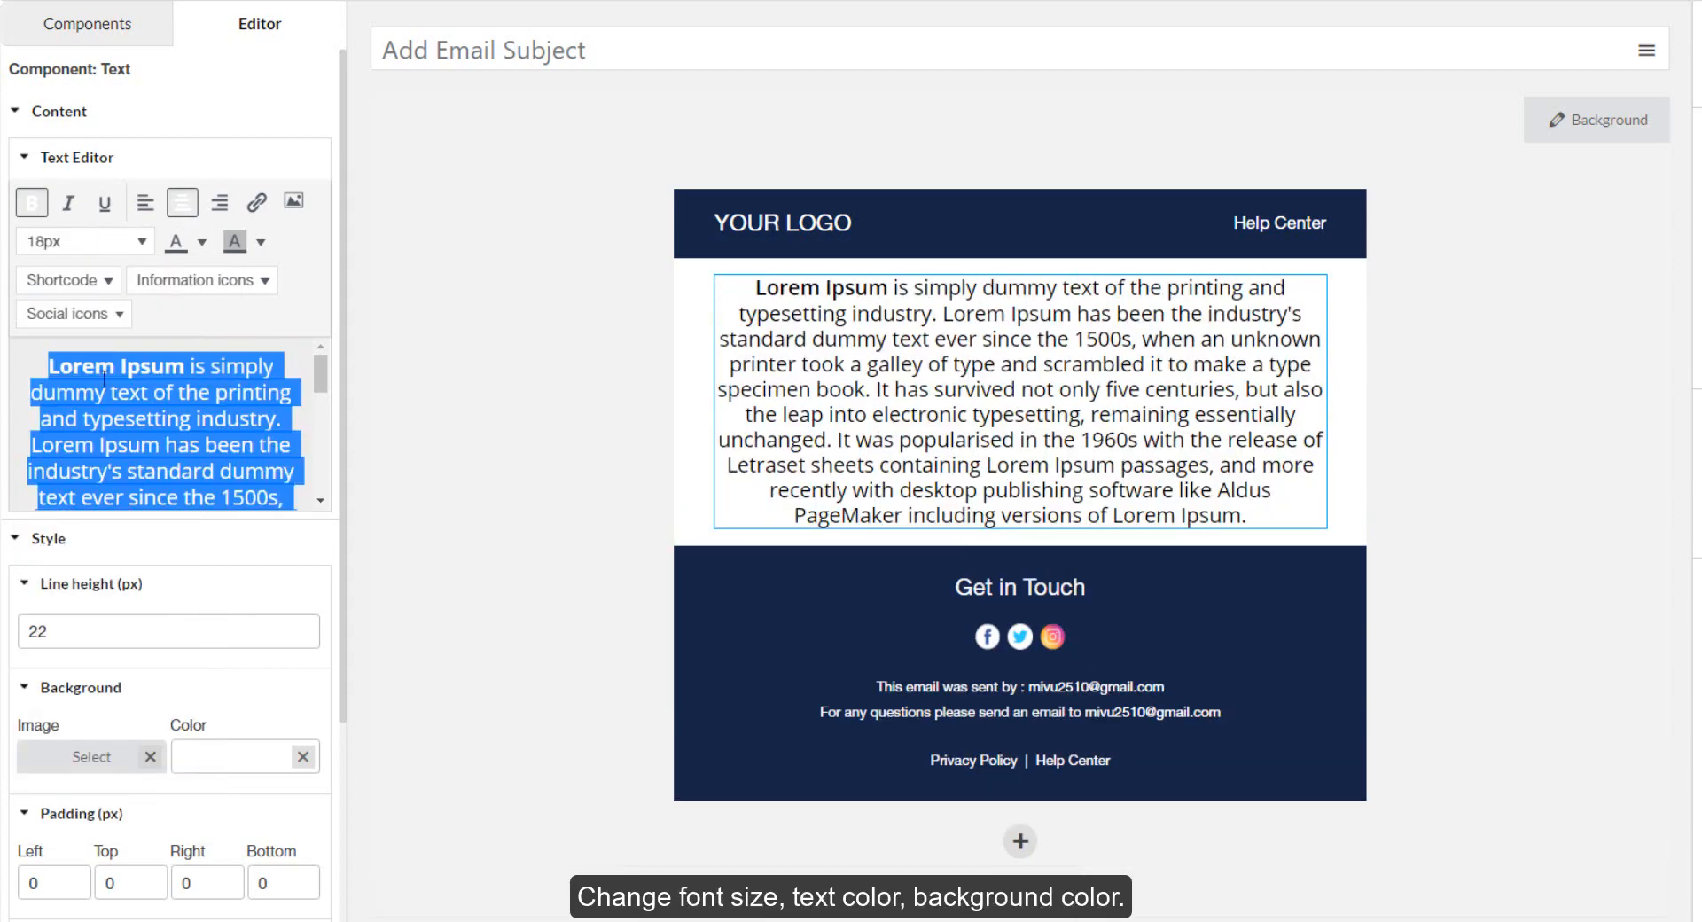
click(99, 250)
click(52, 517)
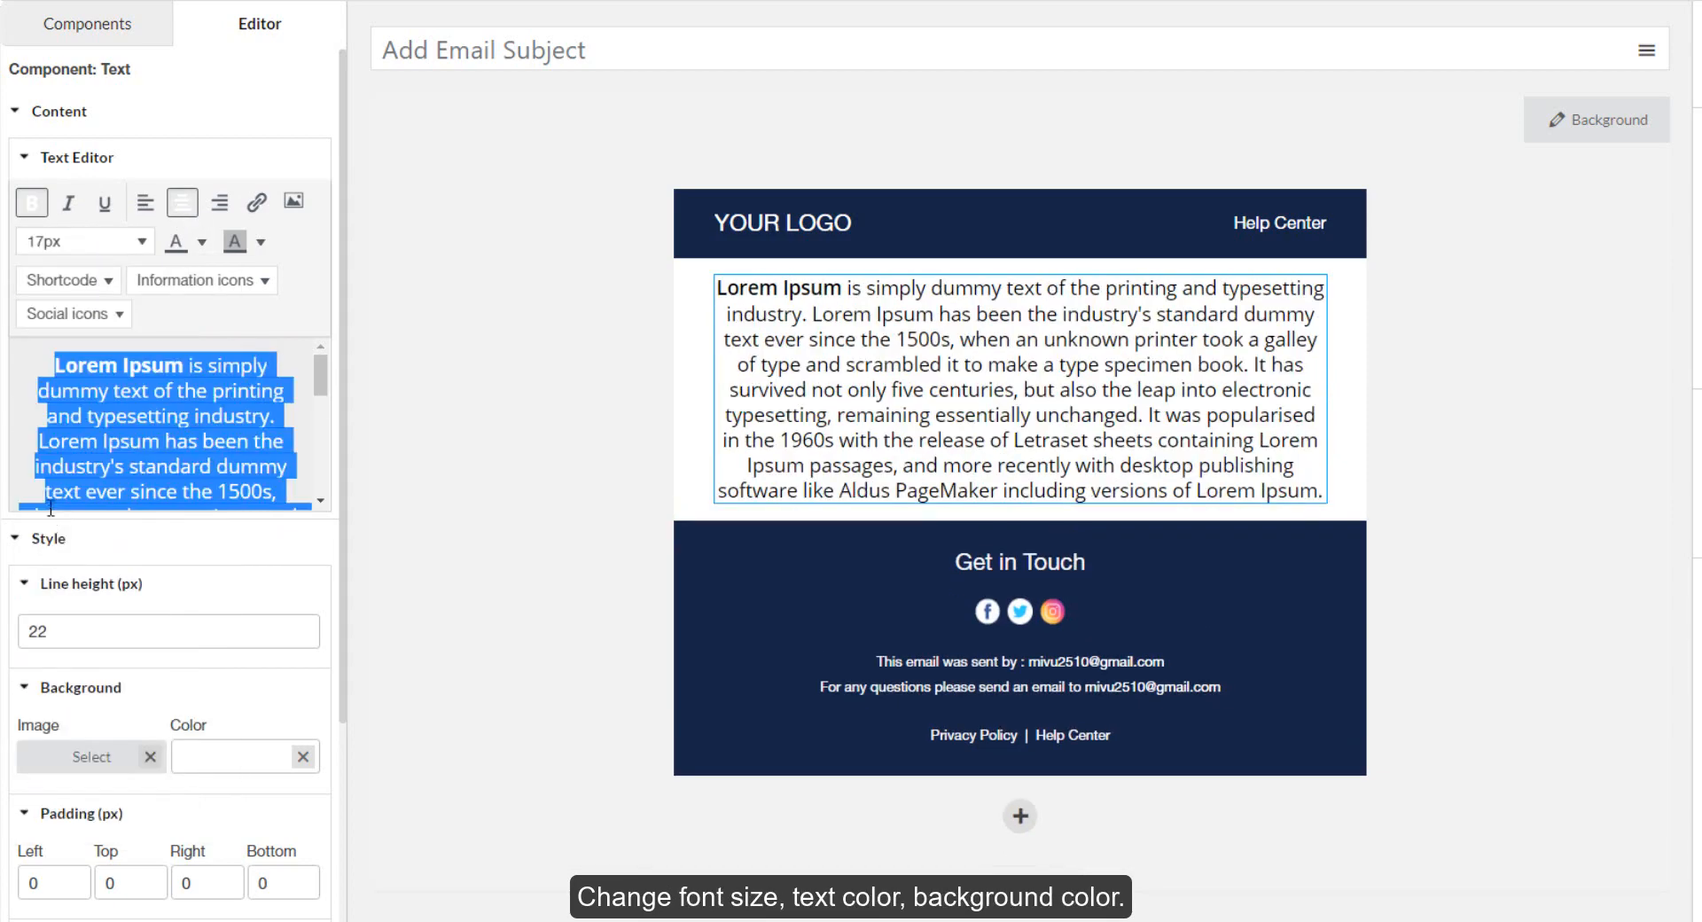
- Try red as the Lorem Ipsum paragraph's text colour, and replace it with a custom dark blue-violet
click(202, 241)
click(115, 339)
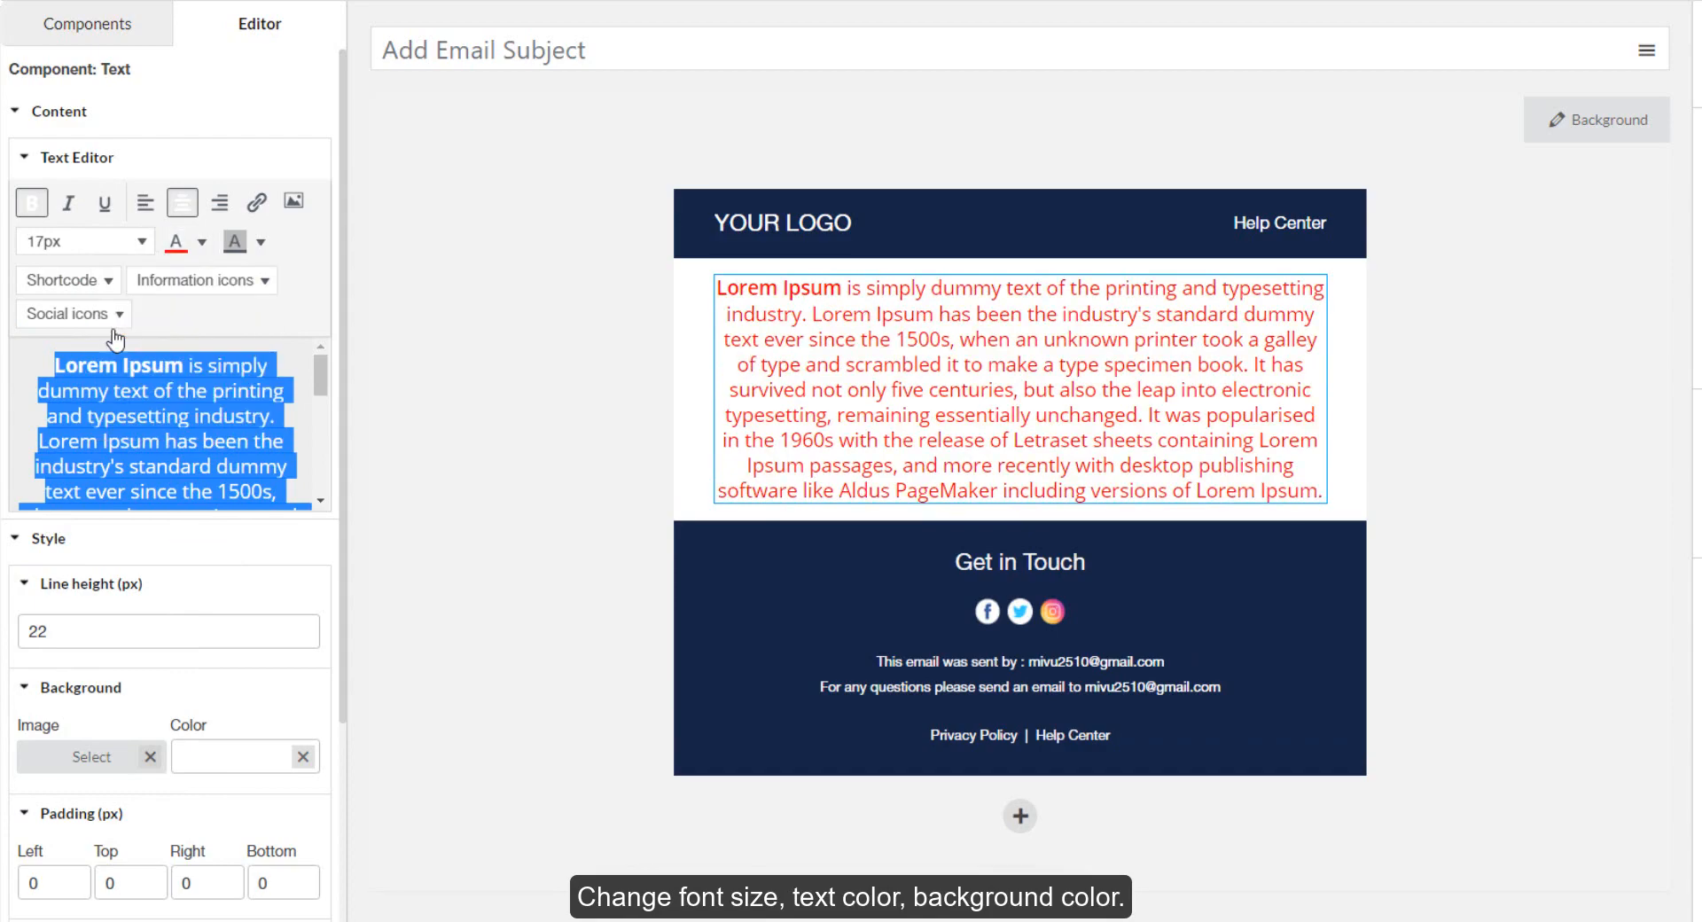
click(202, 241)
click(133, 401)
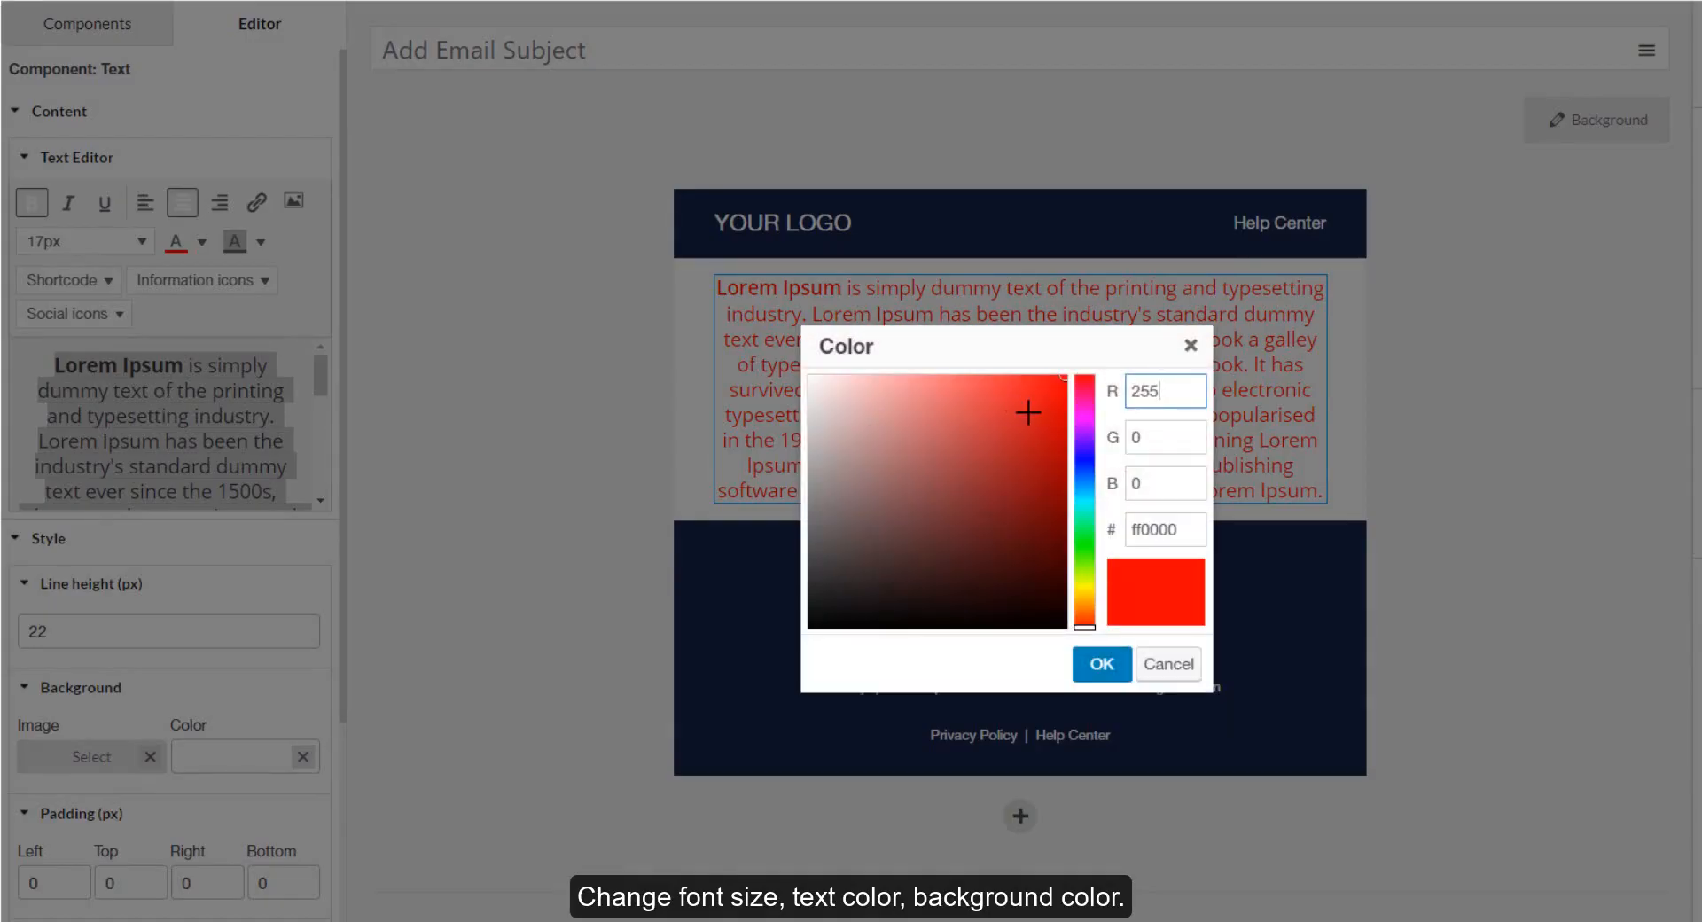
drag(1028, 412, 977, 513)
click(1087, 463)
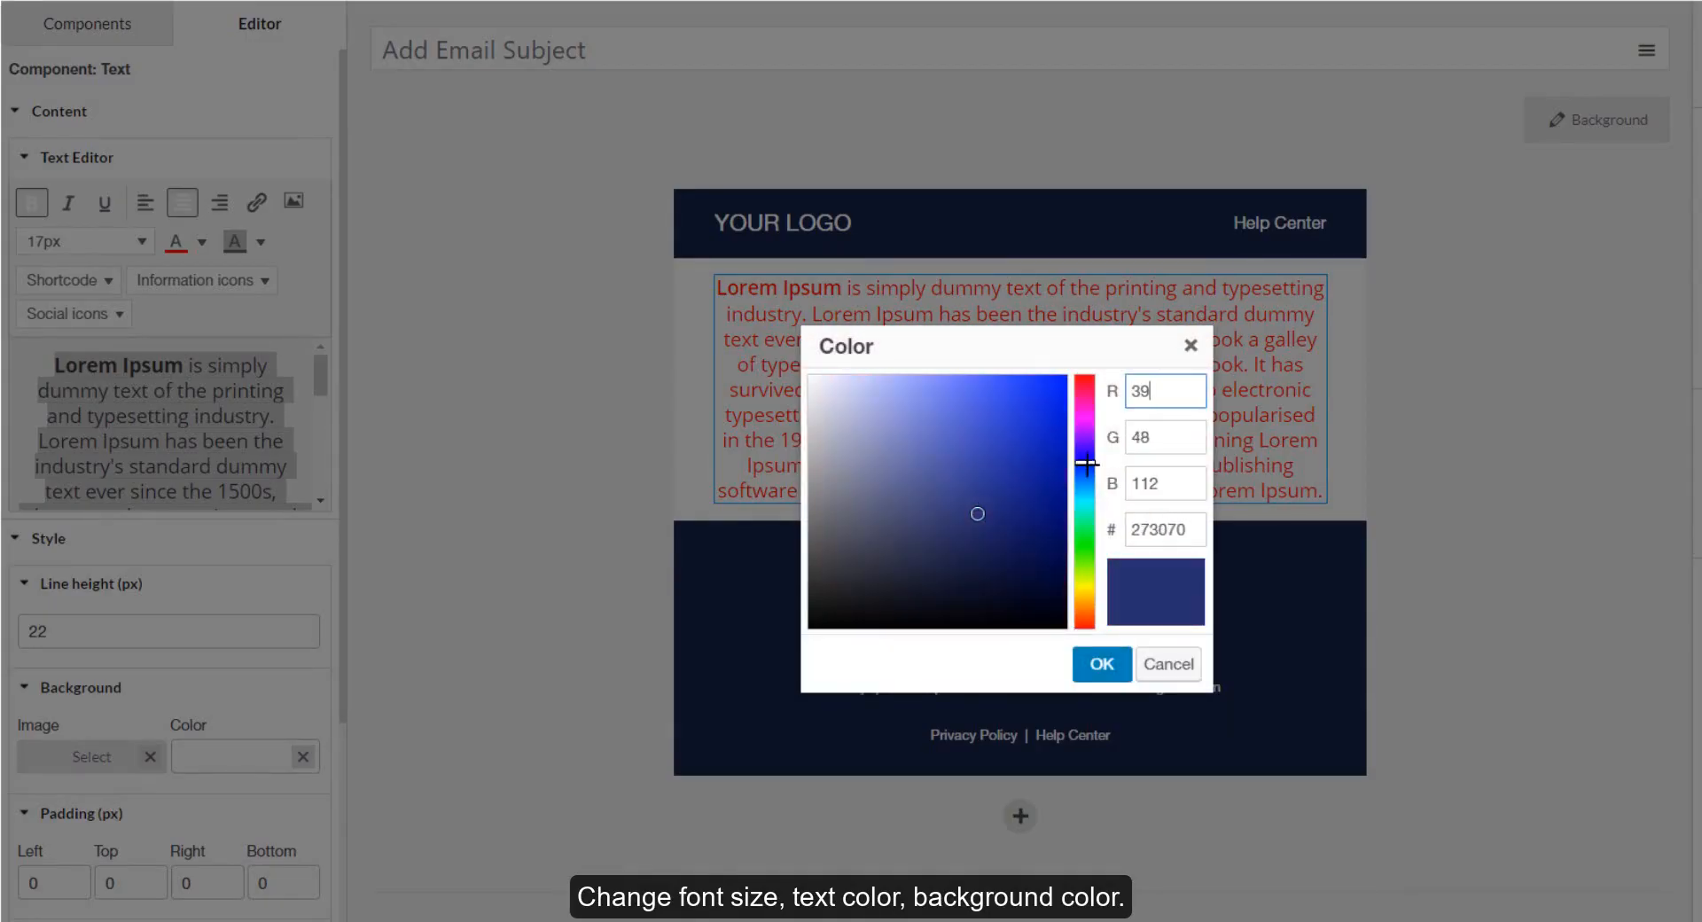
drag(1087, 463, 1087, 453)
click(1103, 664)
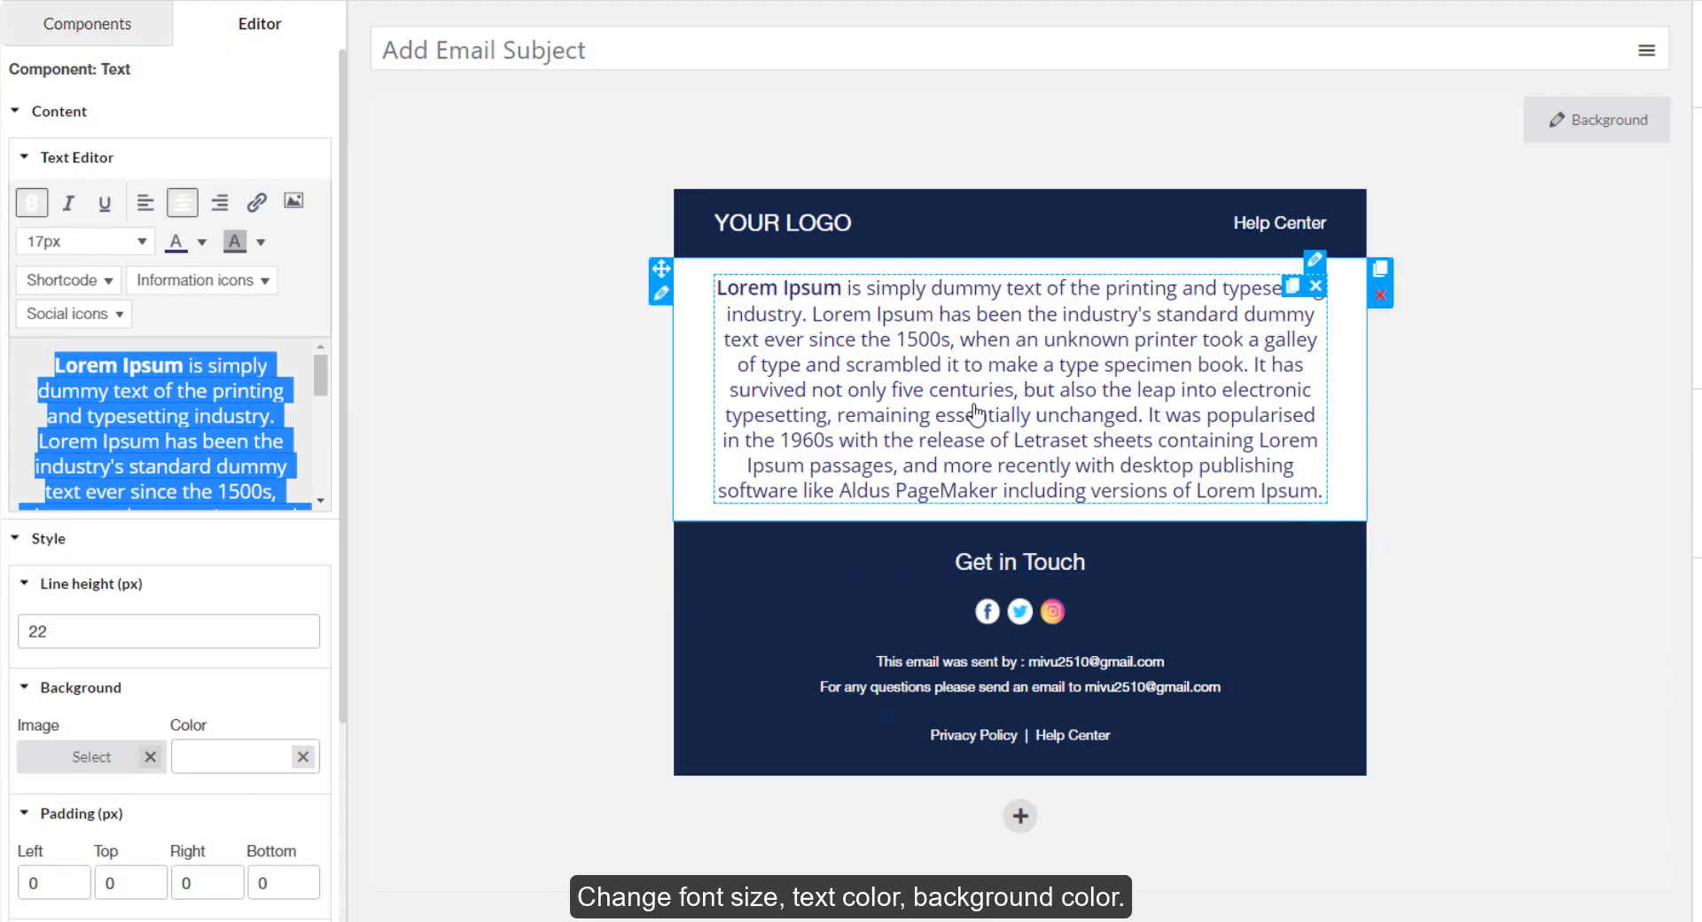
- Try a dark red background colour behind the Lorem Ipsum text, and change it to white
click(261, 241)
click(170, 315)
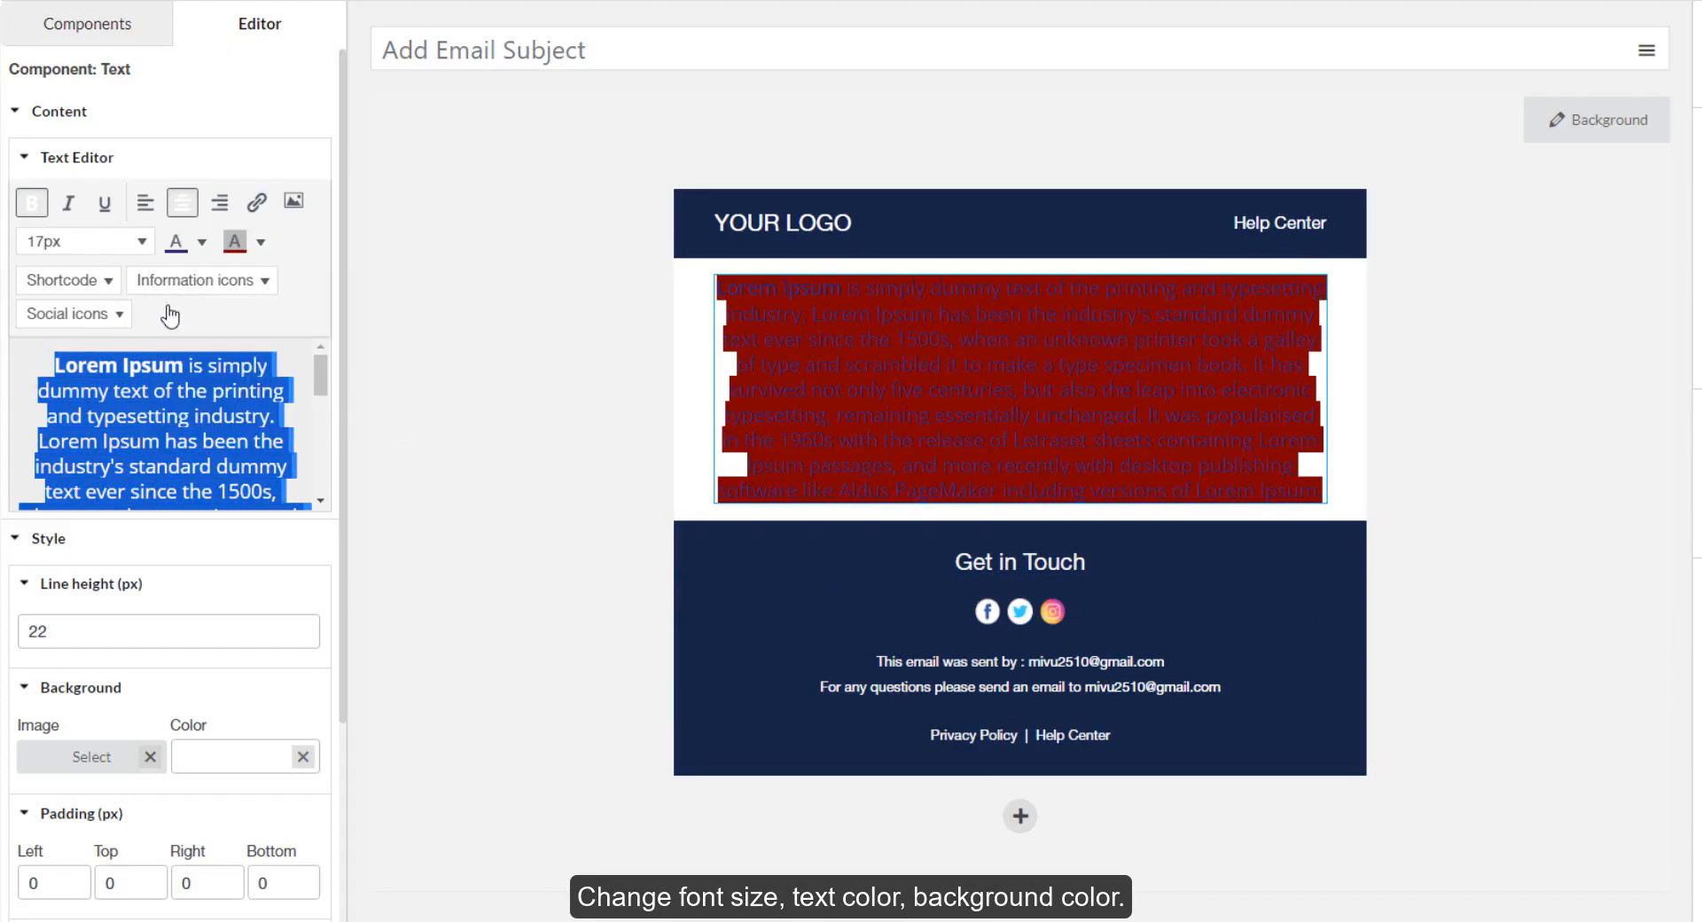
click(260, 241)
click(300, 369)
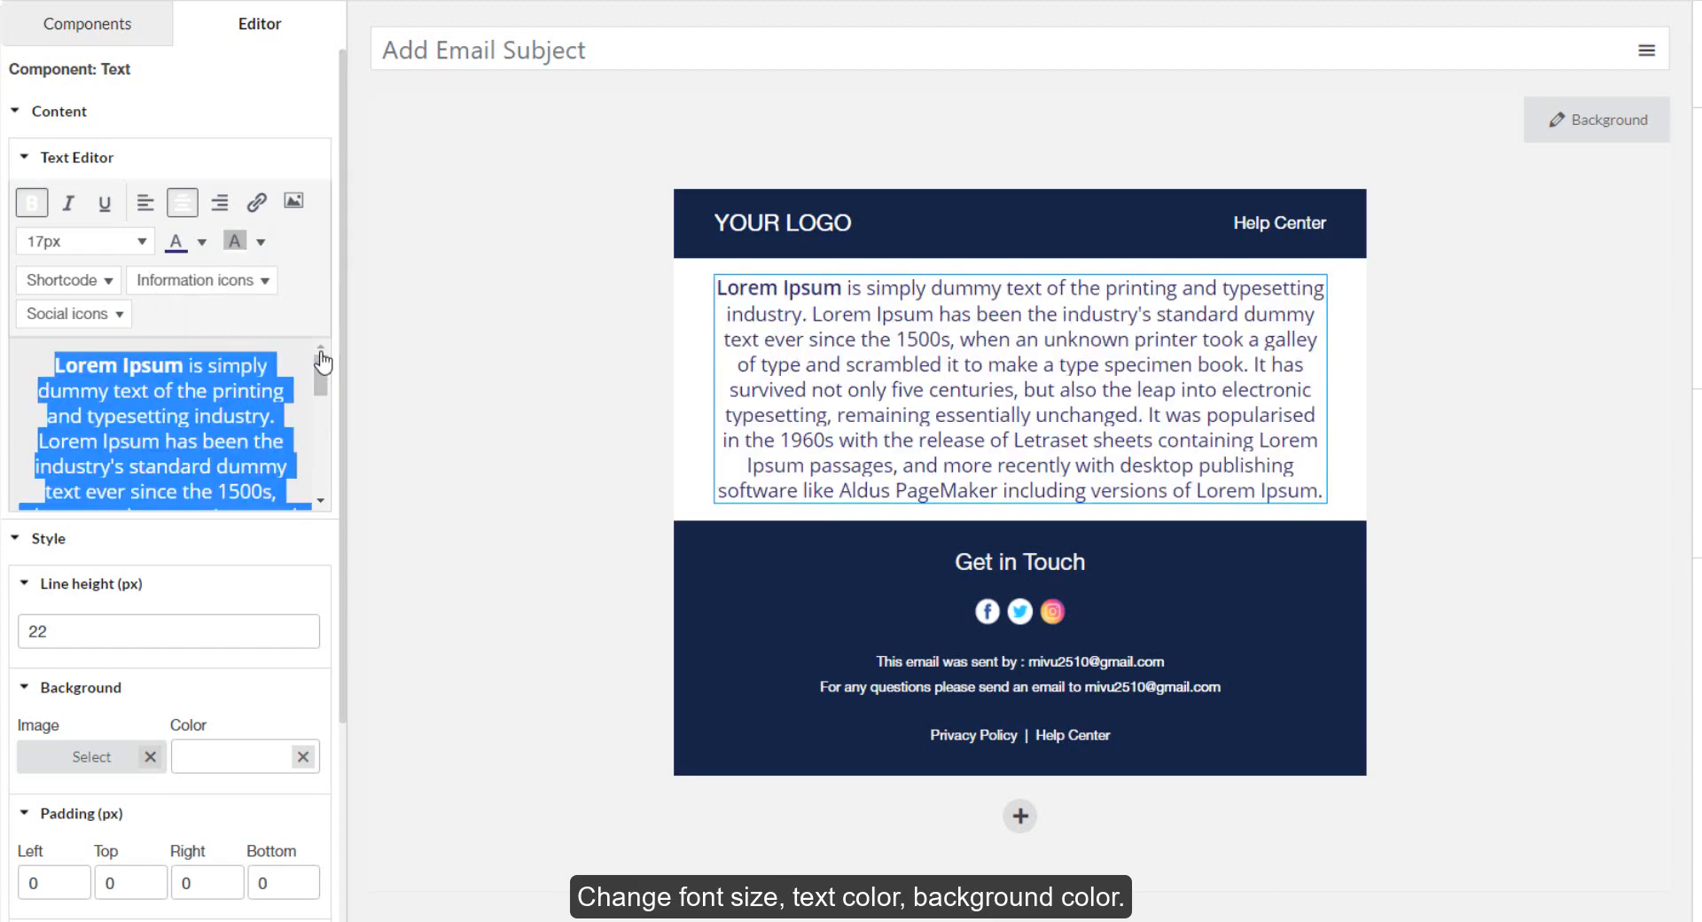
- Clear the background colour from the entire Lorem Ipsum text
click(808, 429)
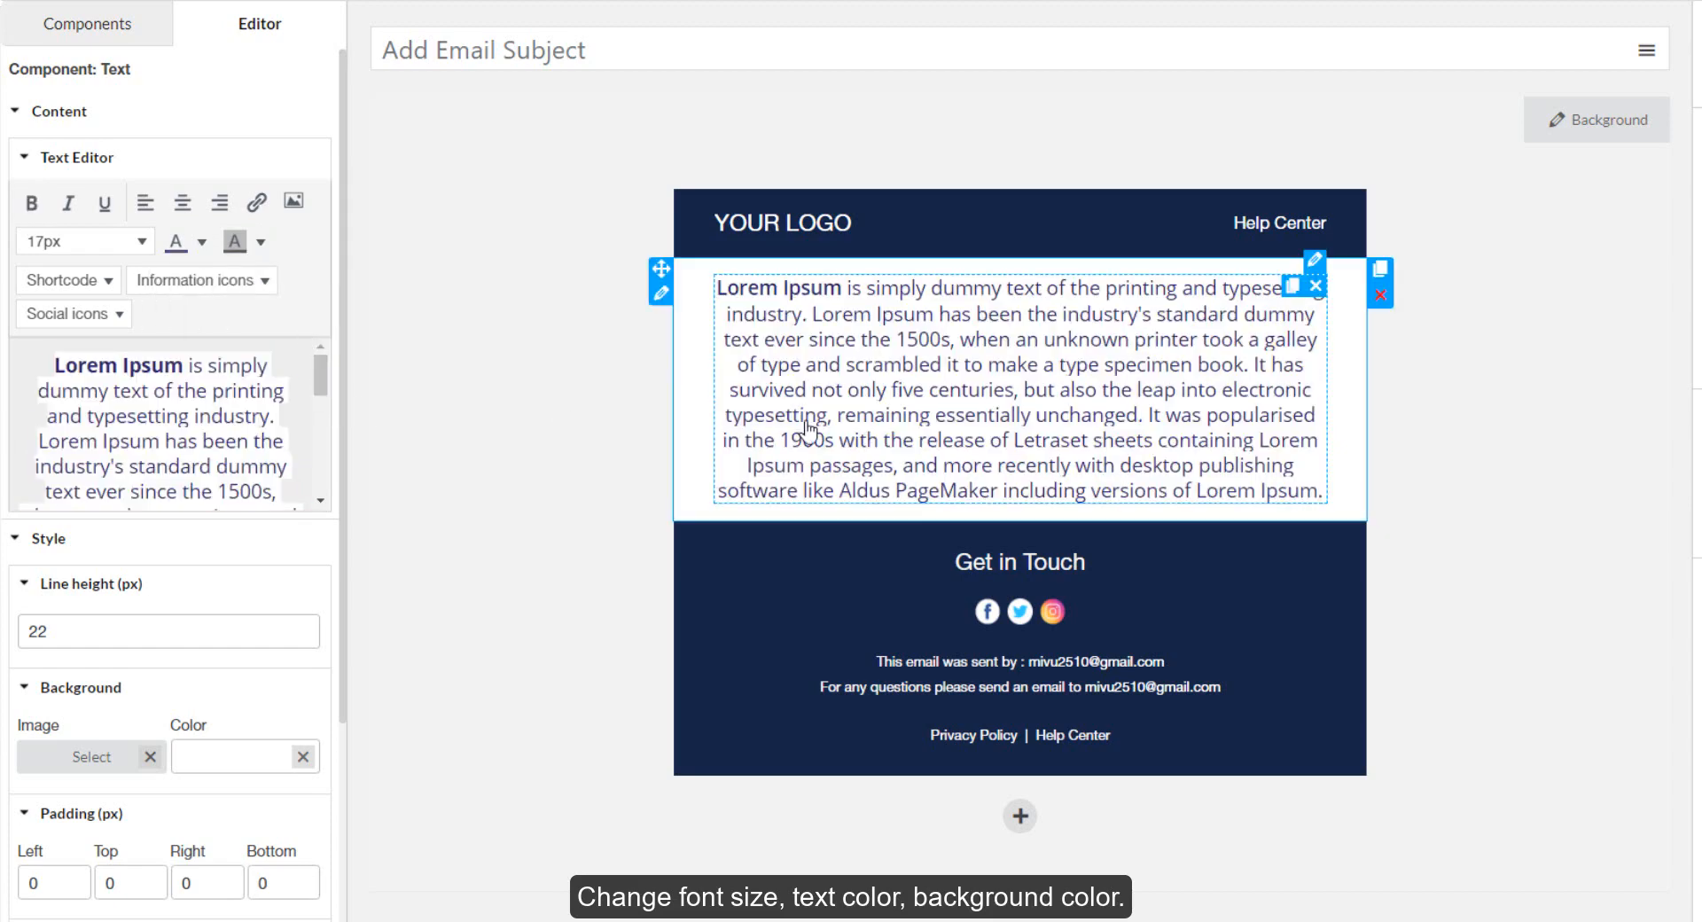
click(224, 416)
key(ctrl+a)
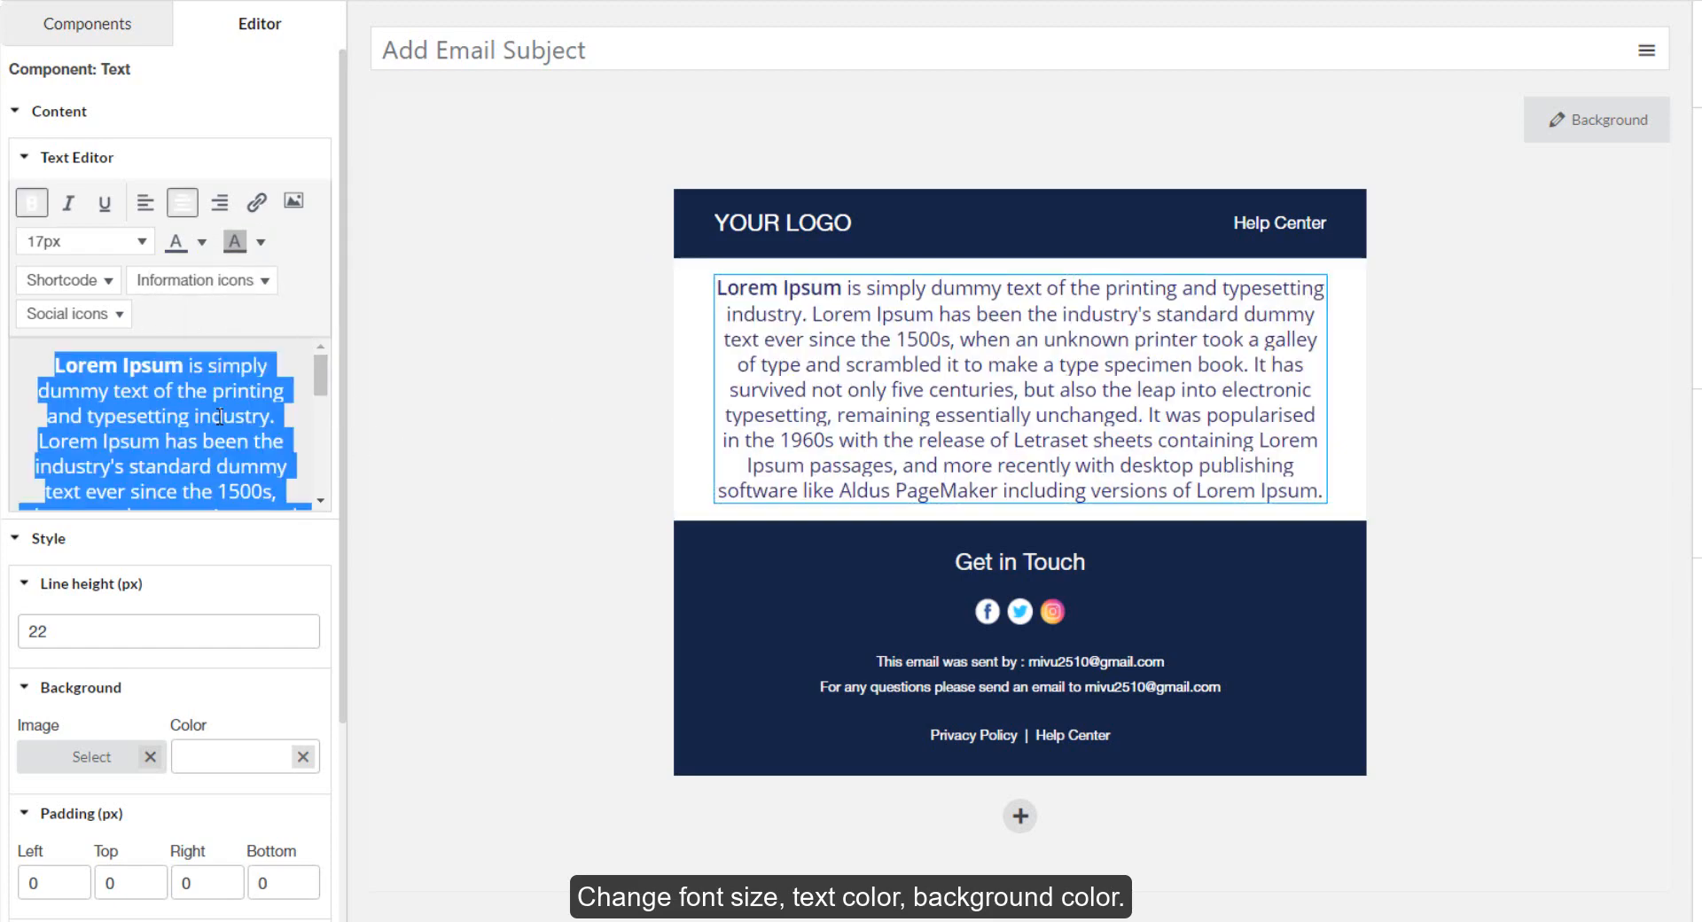
click(261, 241)
click(323, 359)
click(270, 441)
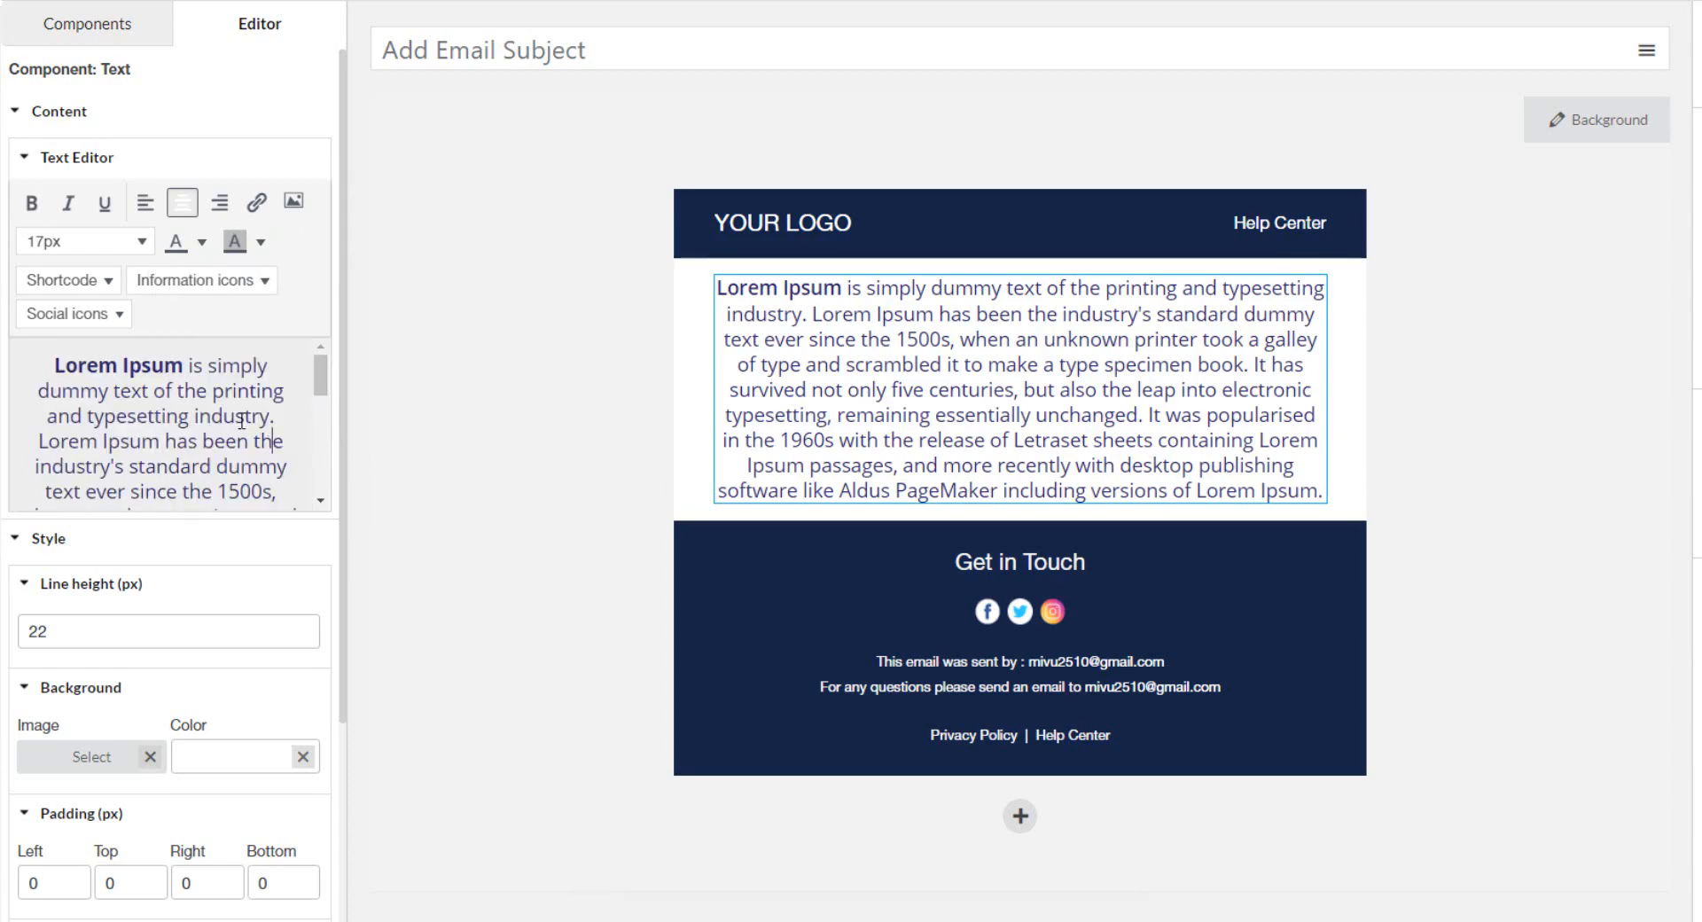
- Add a new Text element above the Lorem Ipsum paragraph
click(98, 35)
drag(75, 559, 783, 271)
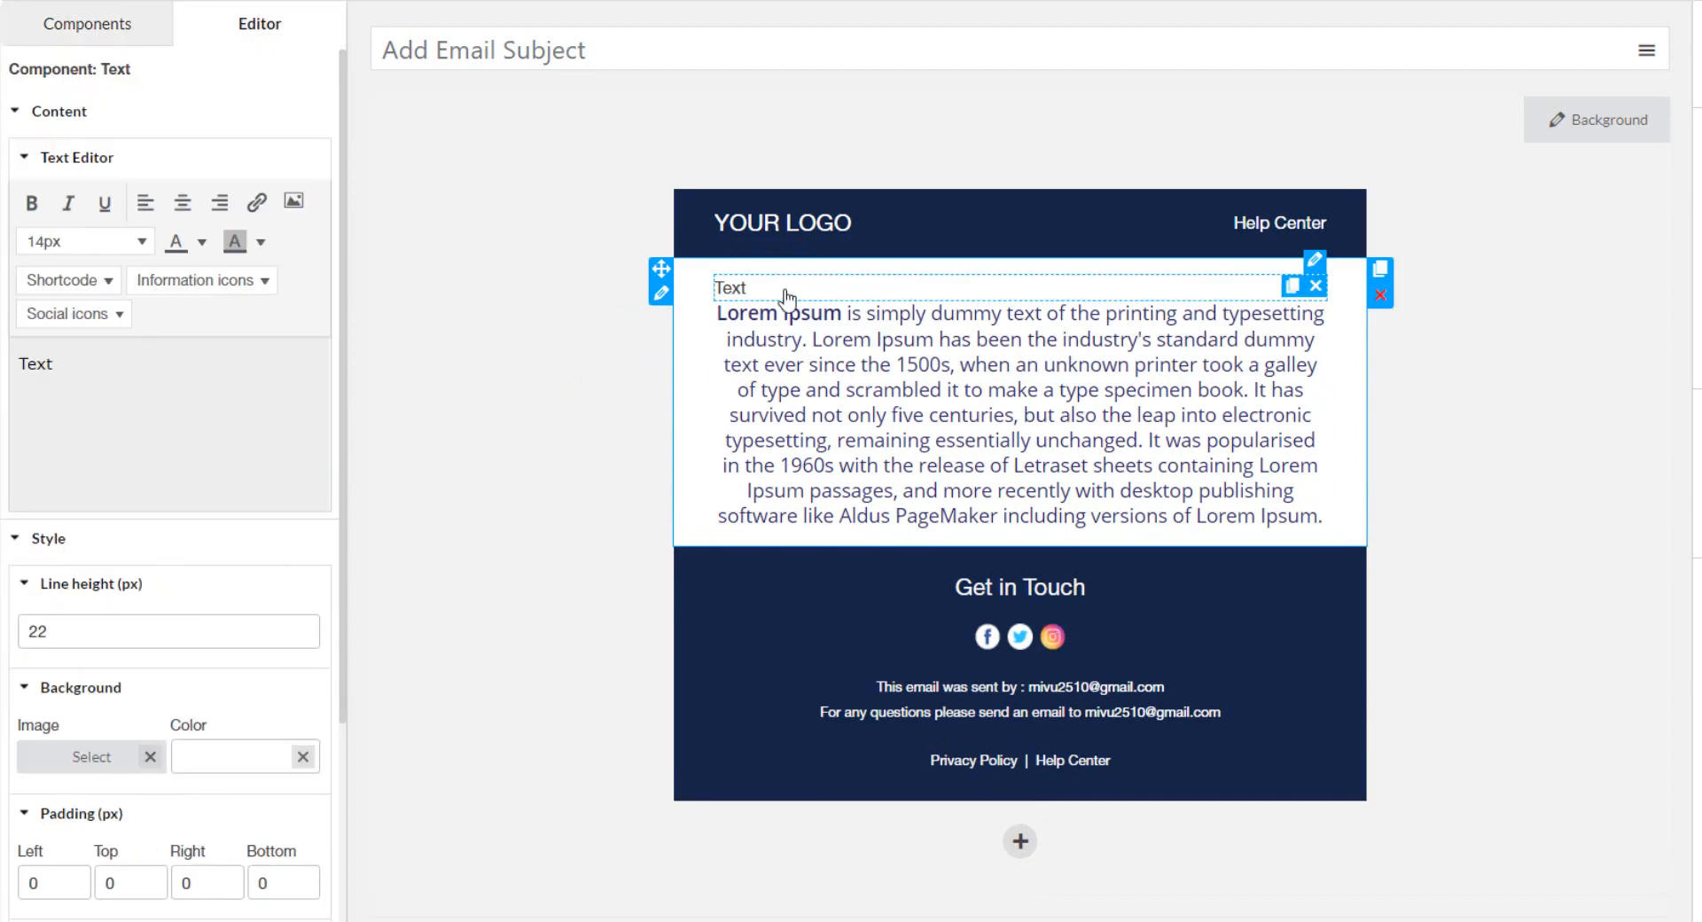
- Replace the new block's placeholder text with the VillaTheme logo image, using the copied source URL ending in wp-content/uploads/2015/04/logo.png
click(151, 392)
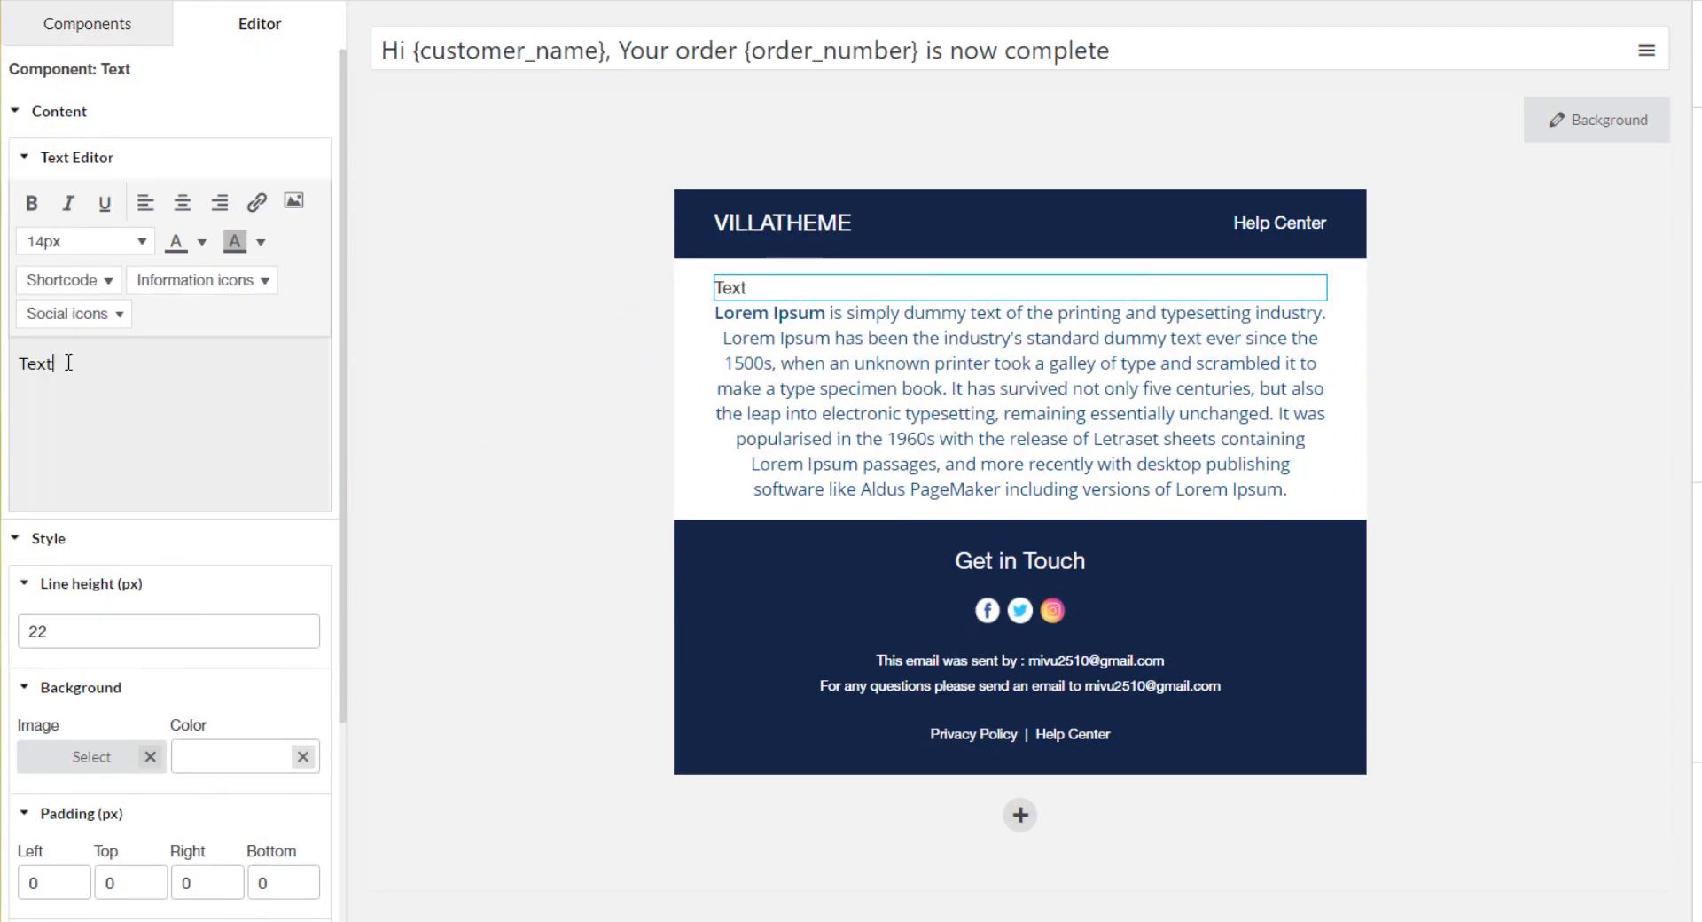
drag(69, 363, 18, 365)
key(BackSpace)
click(294, 201)
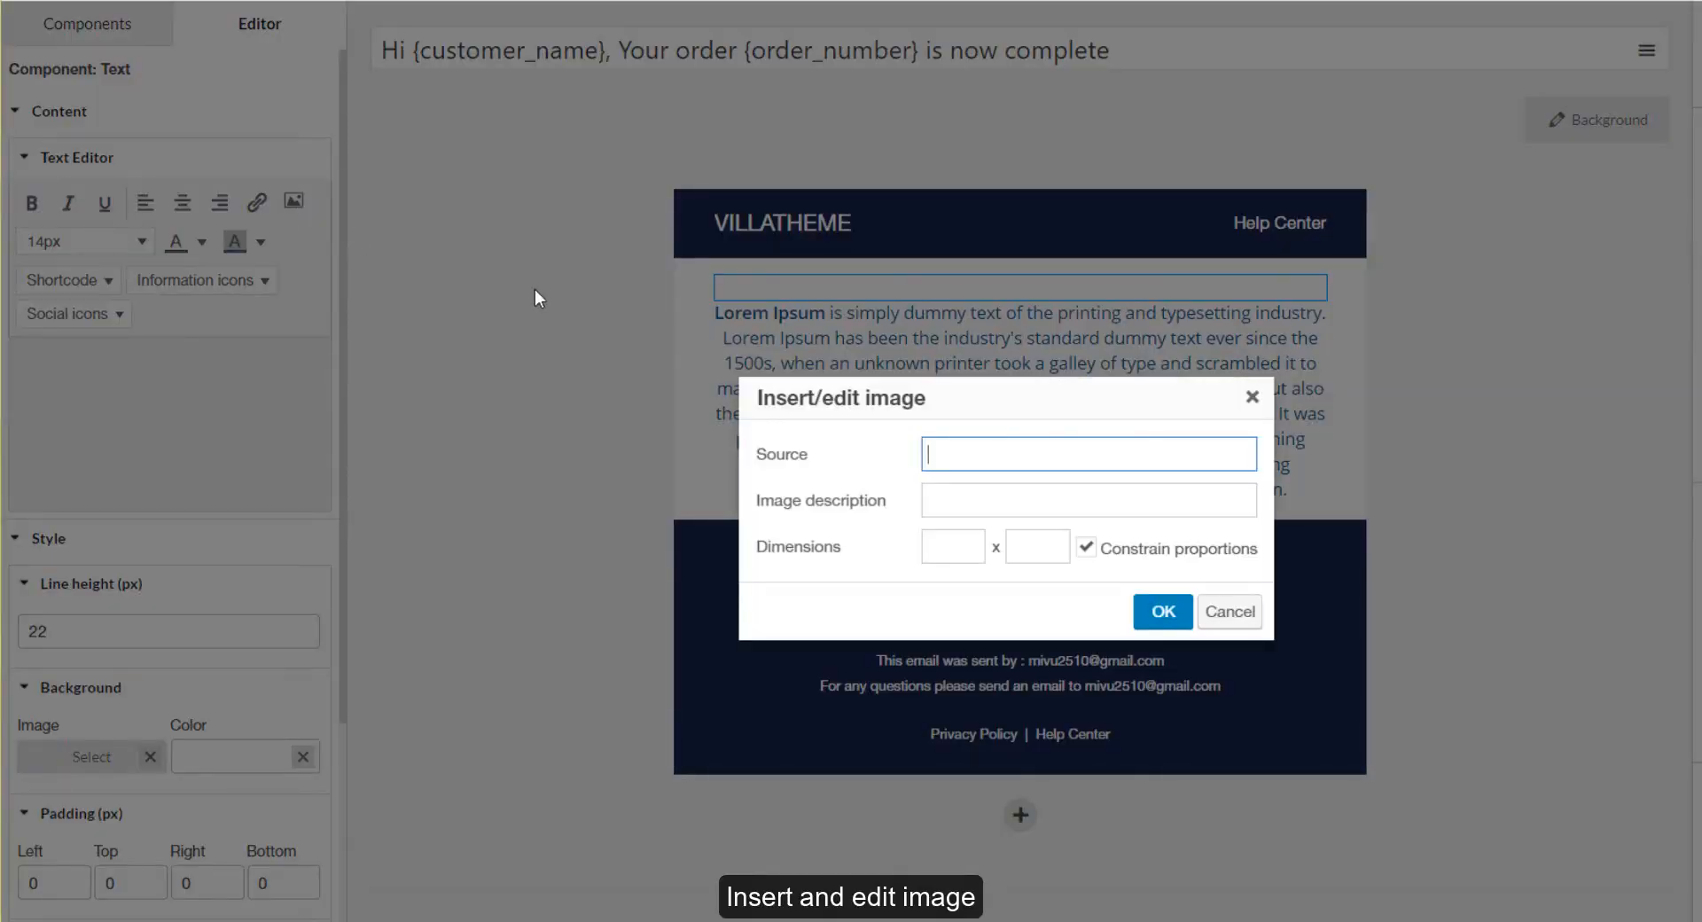
key(ctrl+v)
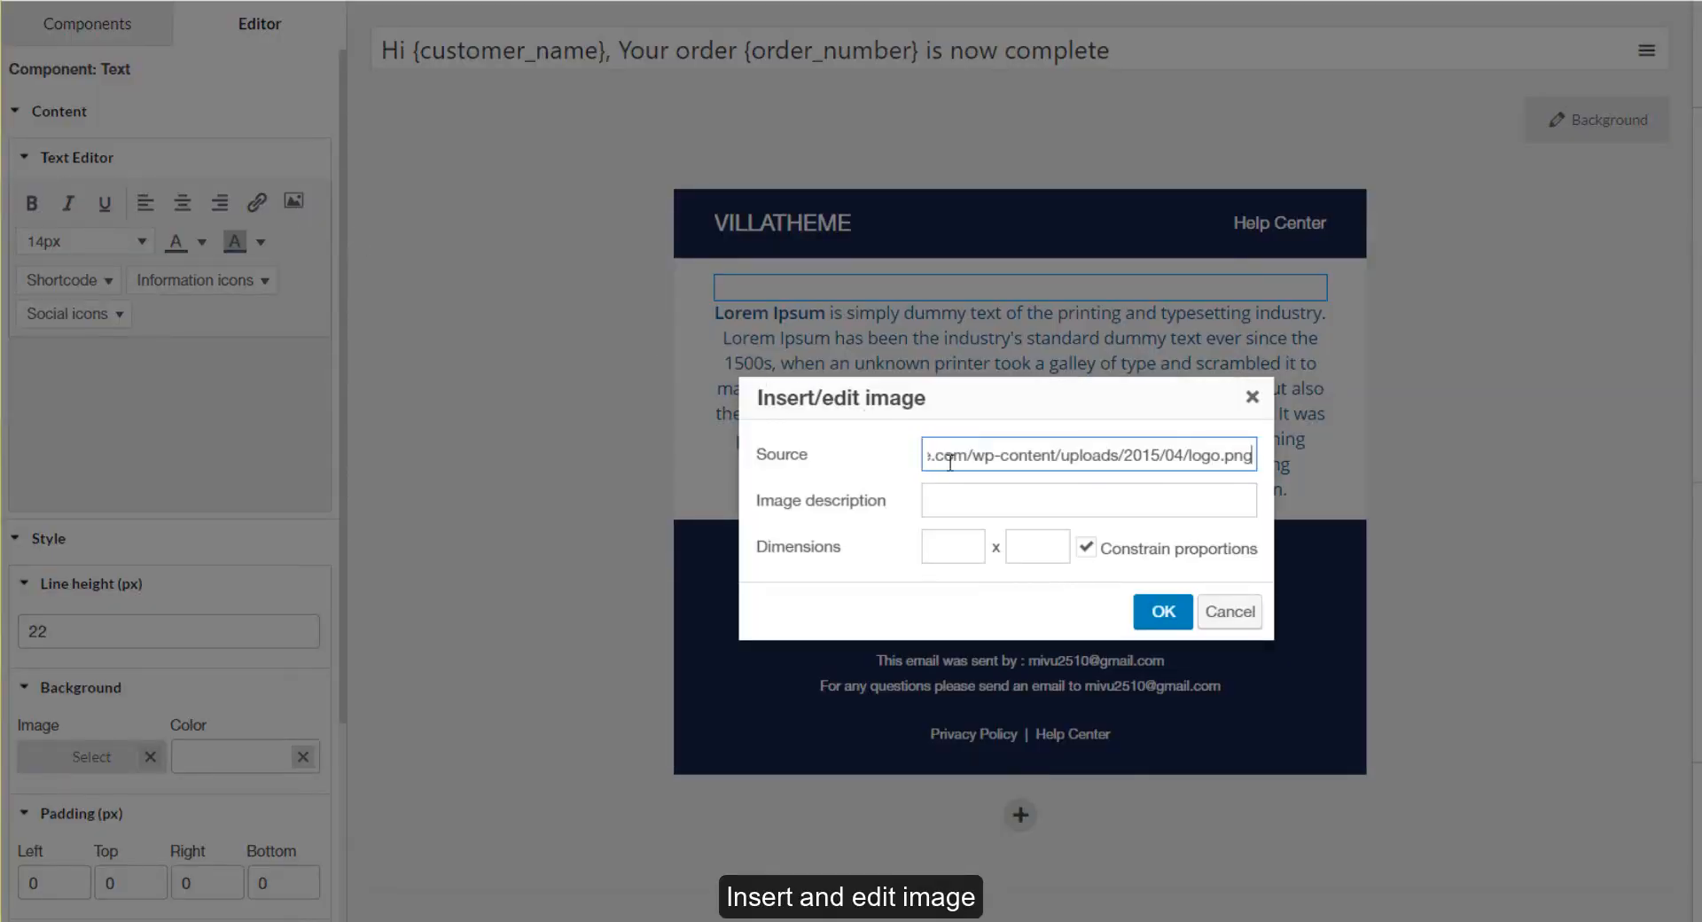
click(1155, 612)
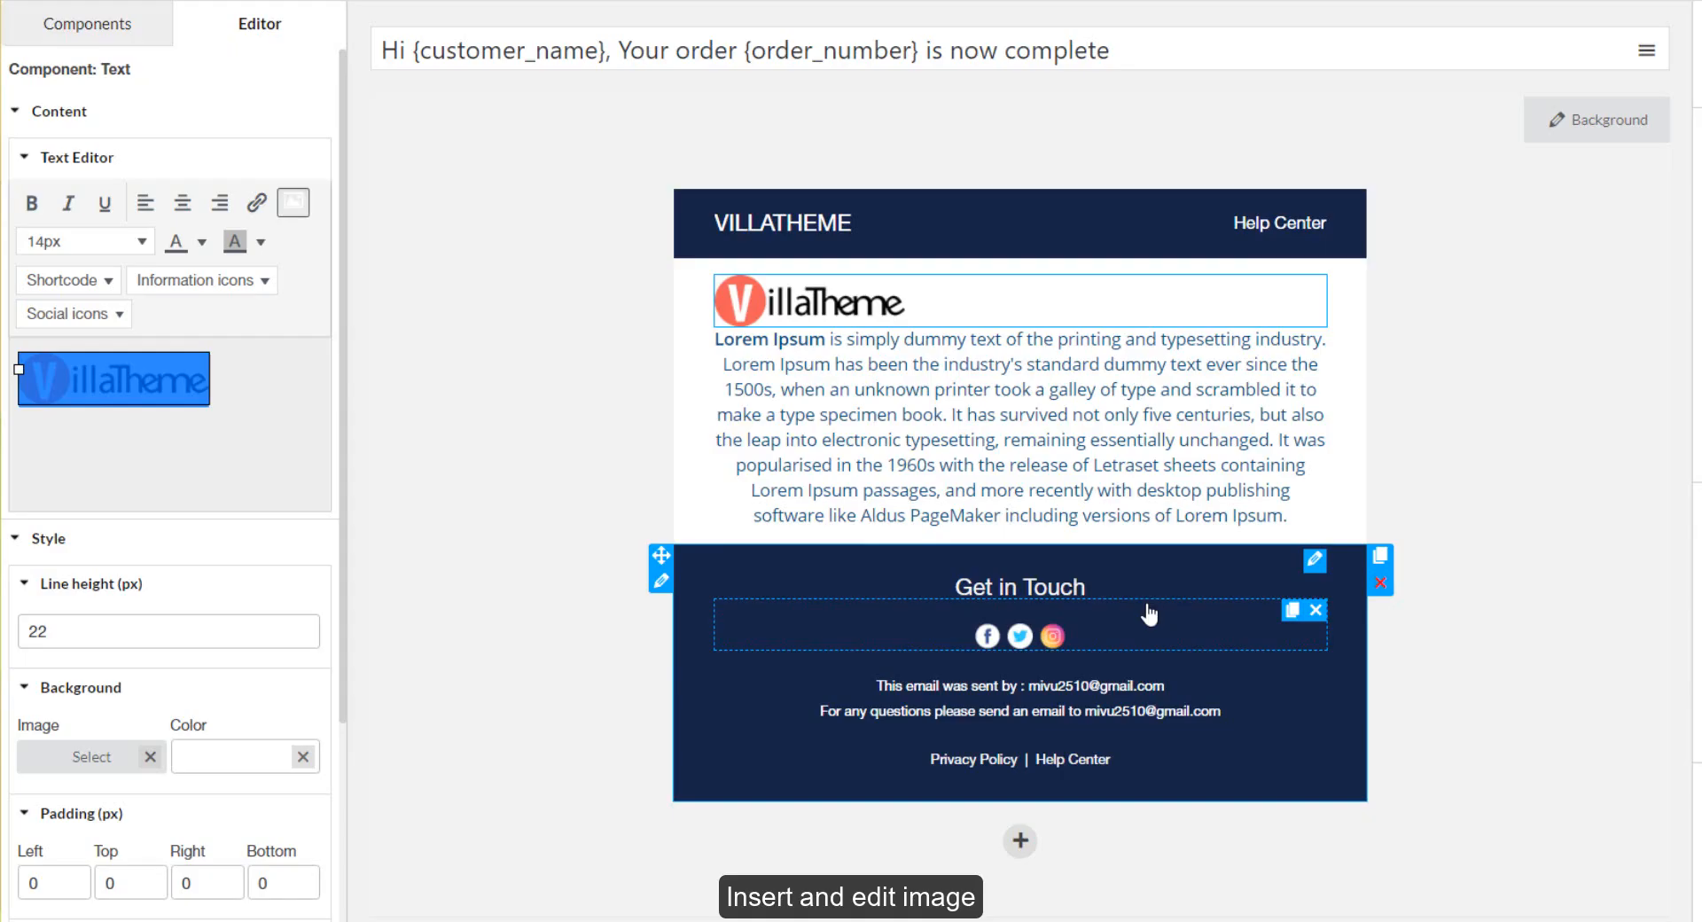
- Centre-align the VillaTheme logo image in its text block
click(245, 438)
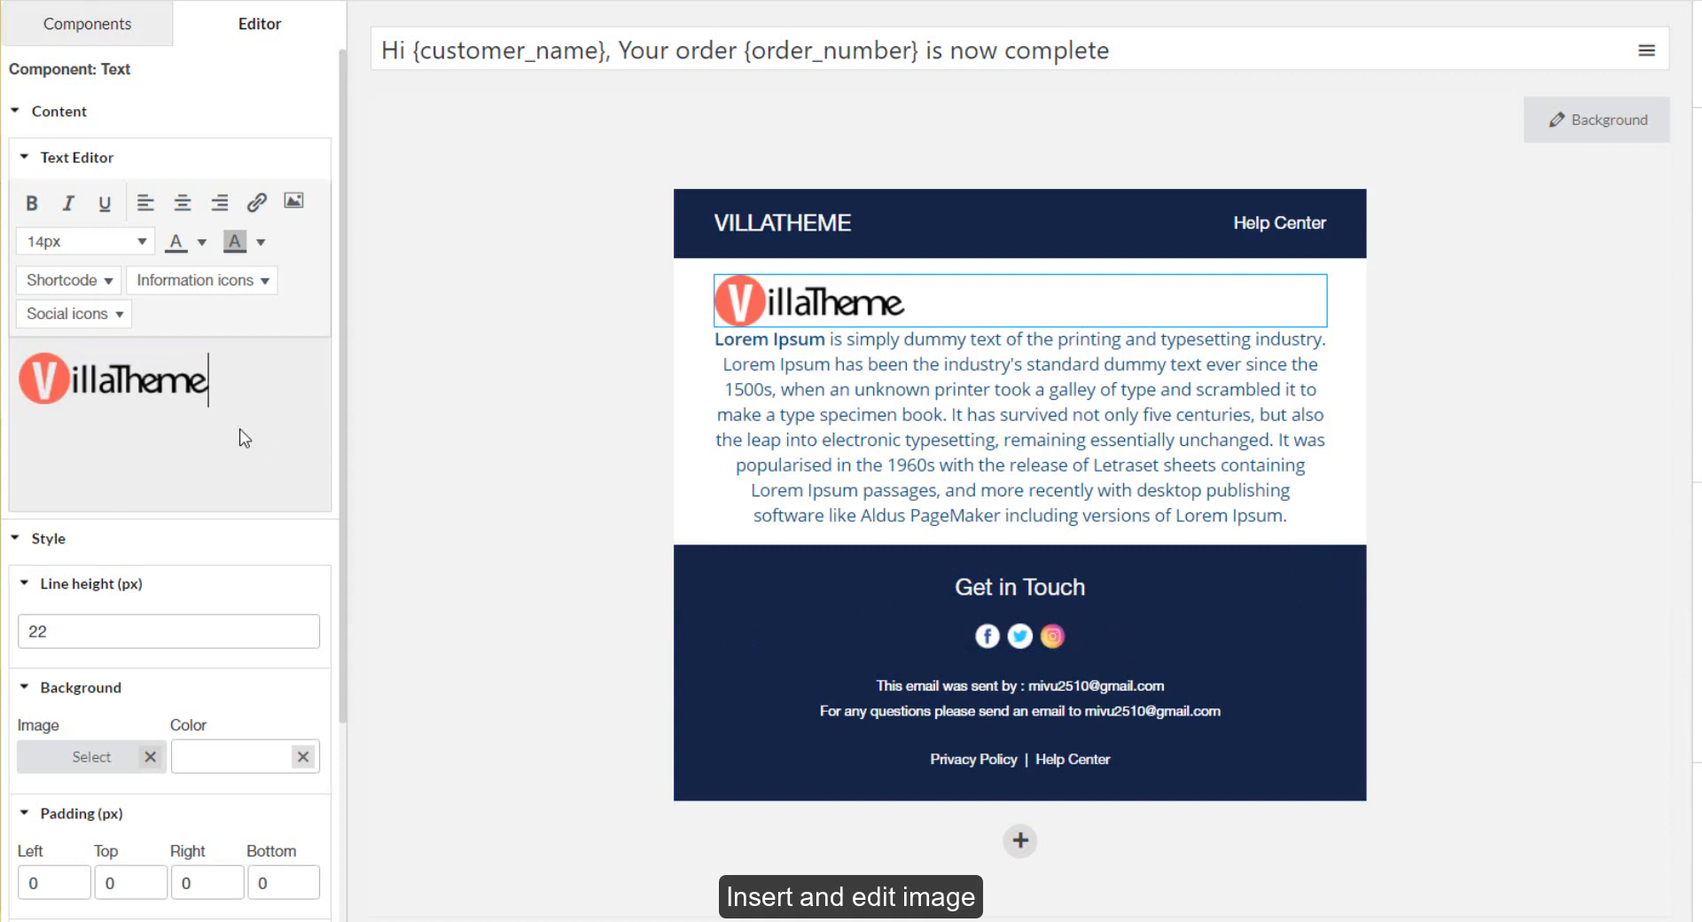
click(181, 383)
click(182, 202)
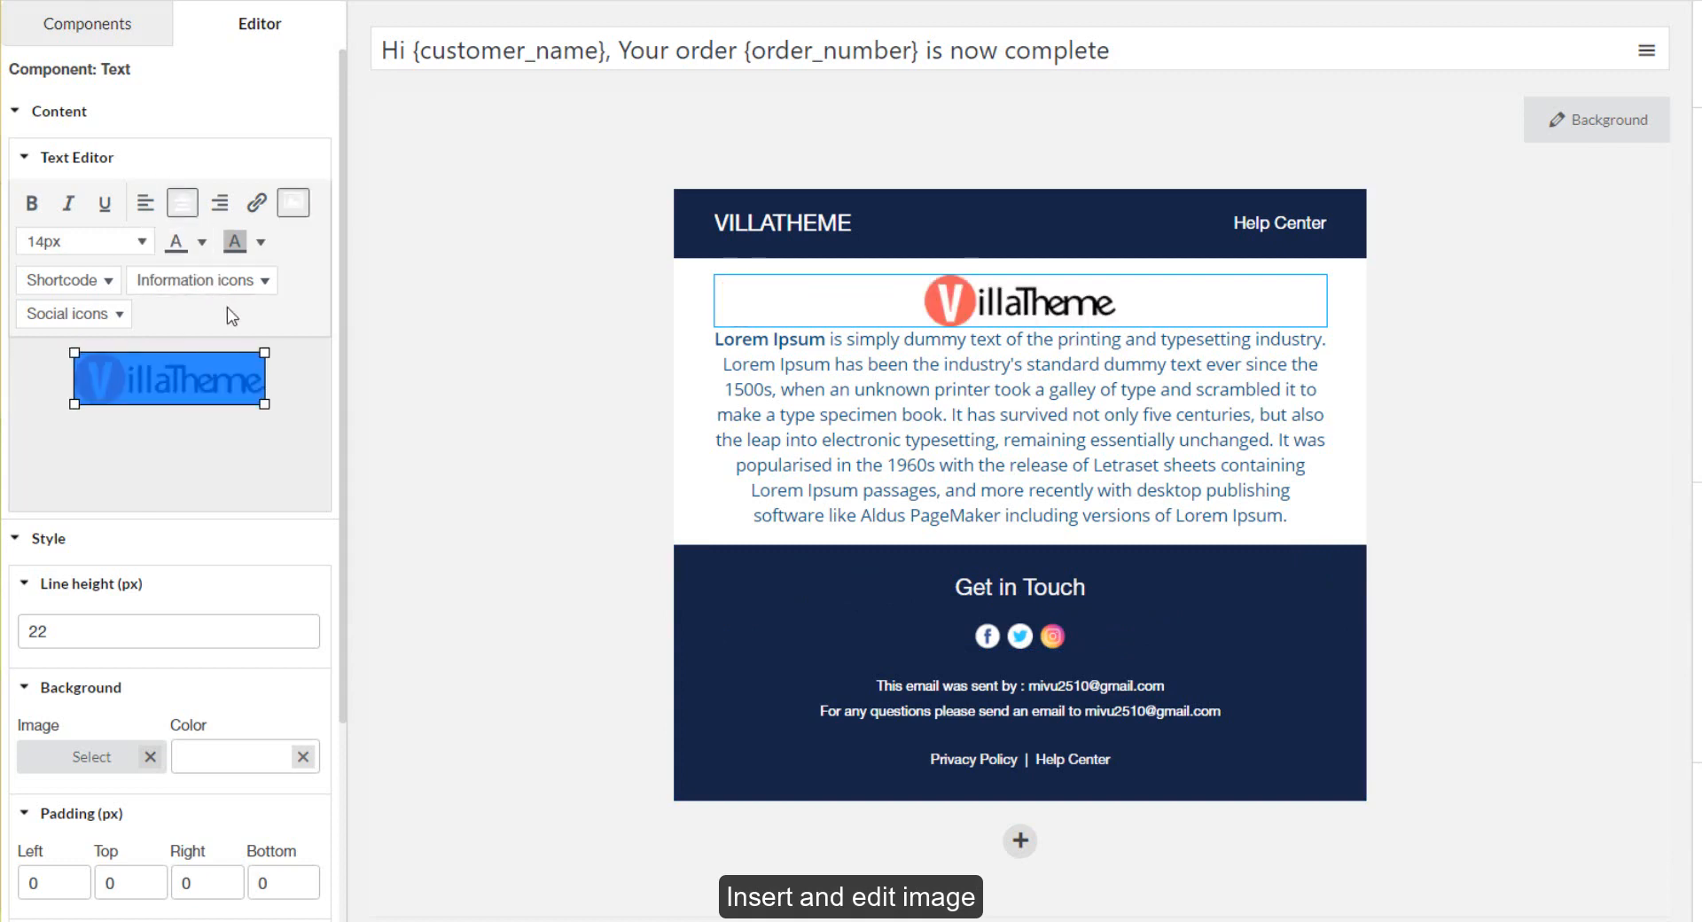
- Add a link to the VillaTheme logo image in its text block, then deselect the block
click(301, 385)
click(222, 382)
click(256, 202)
click(1129, 611)
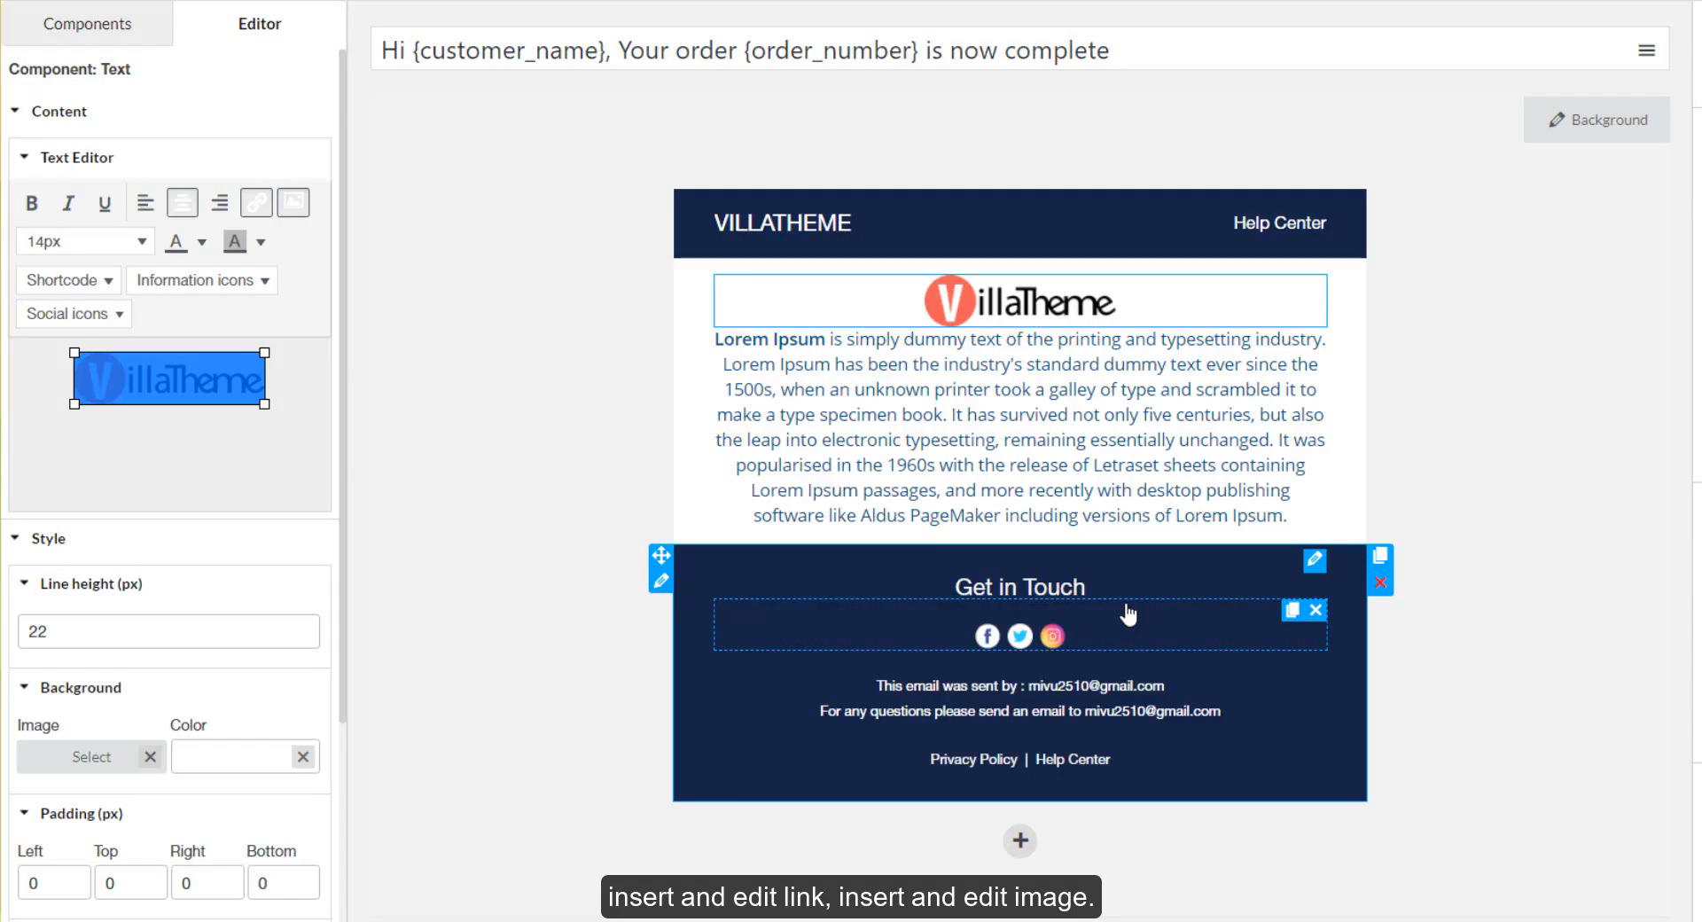
click(562, 514)
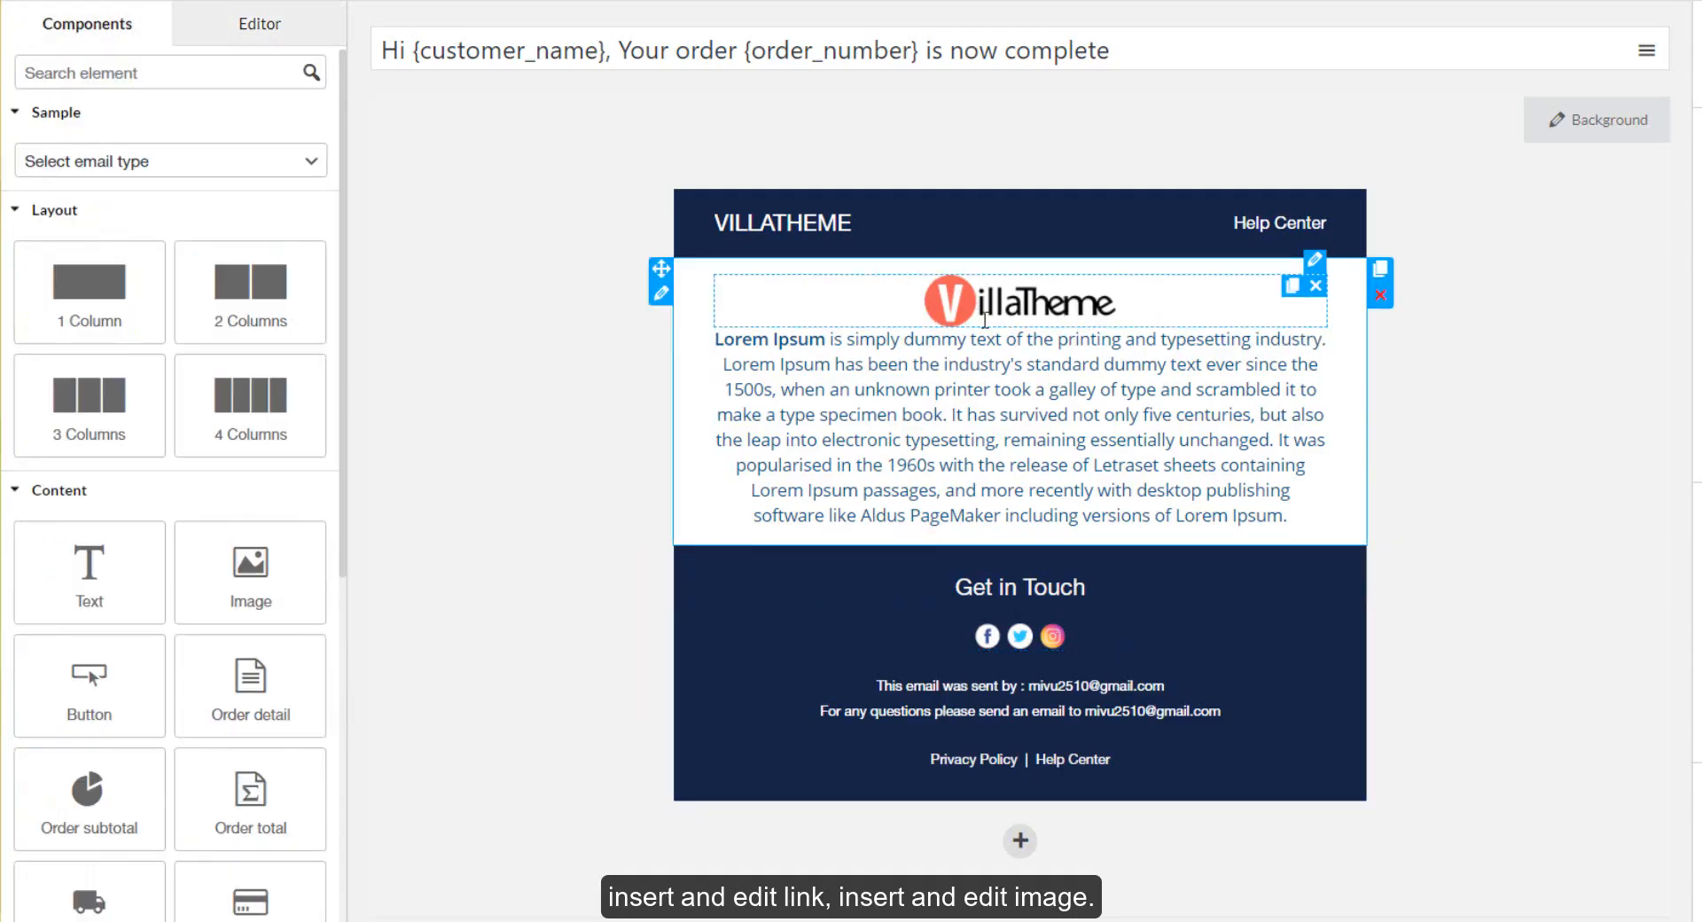
- Insert the Black home information icon labelled "Home" below the logo, followed by a new line
click(983, 315)
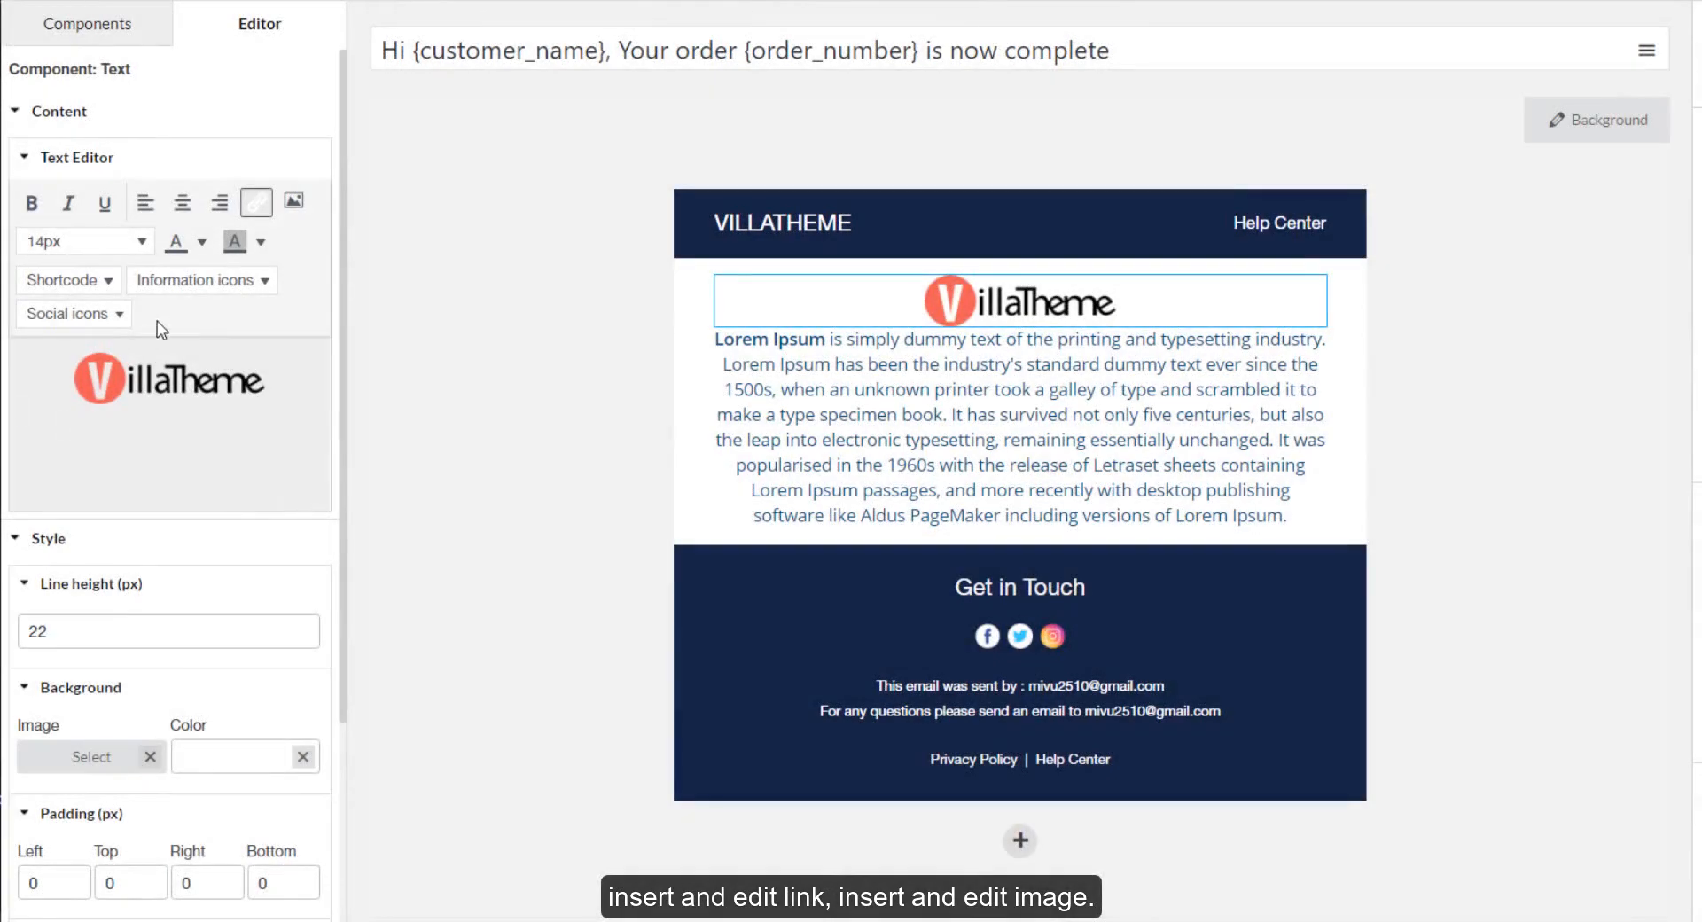
click(209, 286)
click(210, 317)
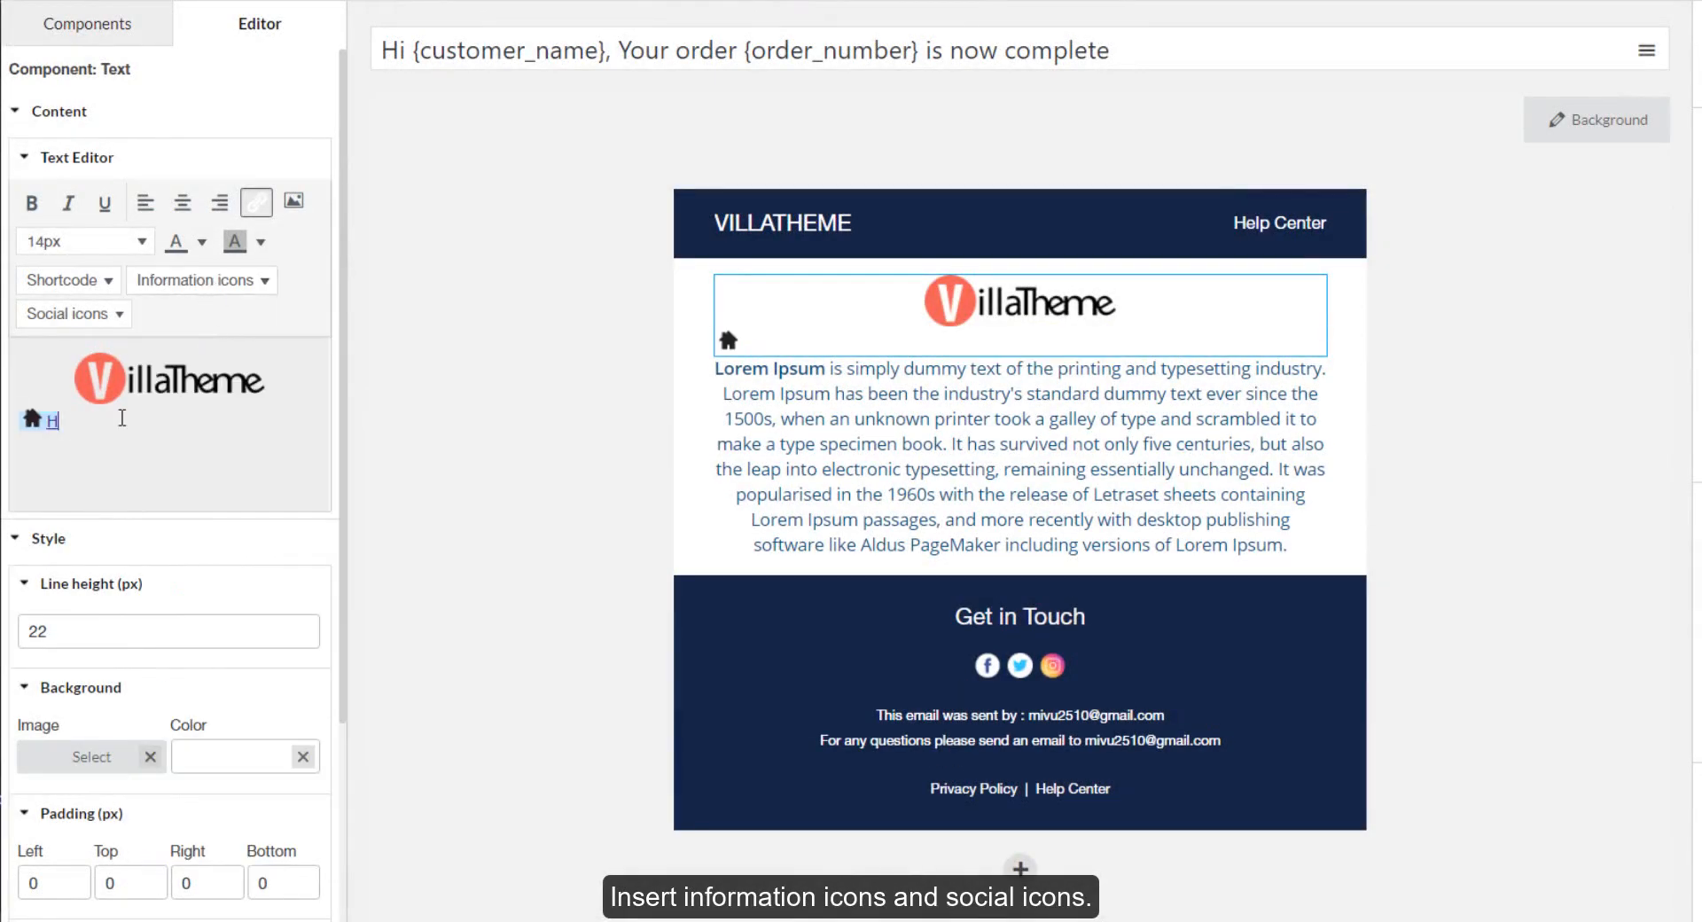
click(122, 417)
key(Return)
- Insert the Black envelope information icon labelled "Email" below Home, followed by a new line
click(205, 282)
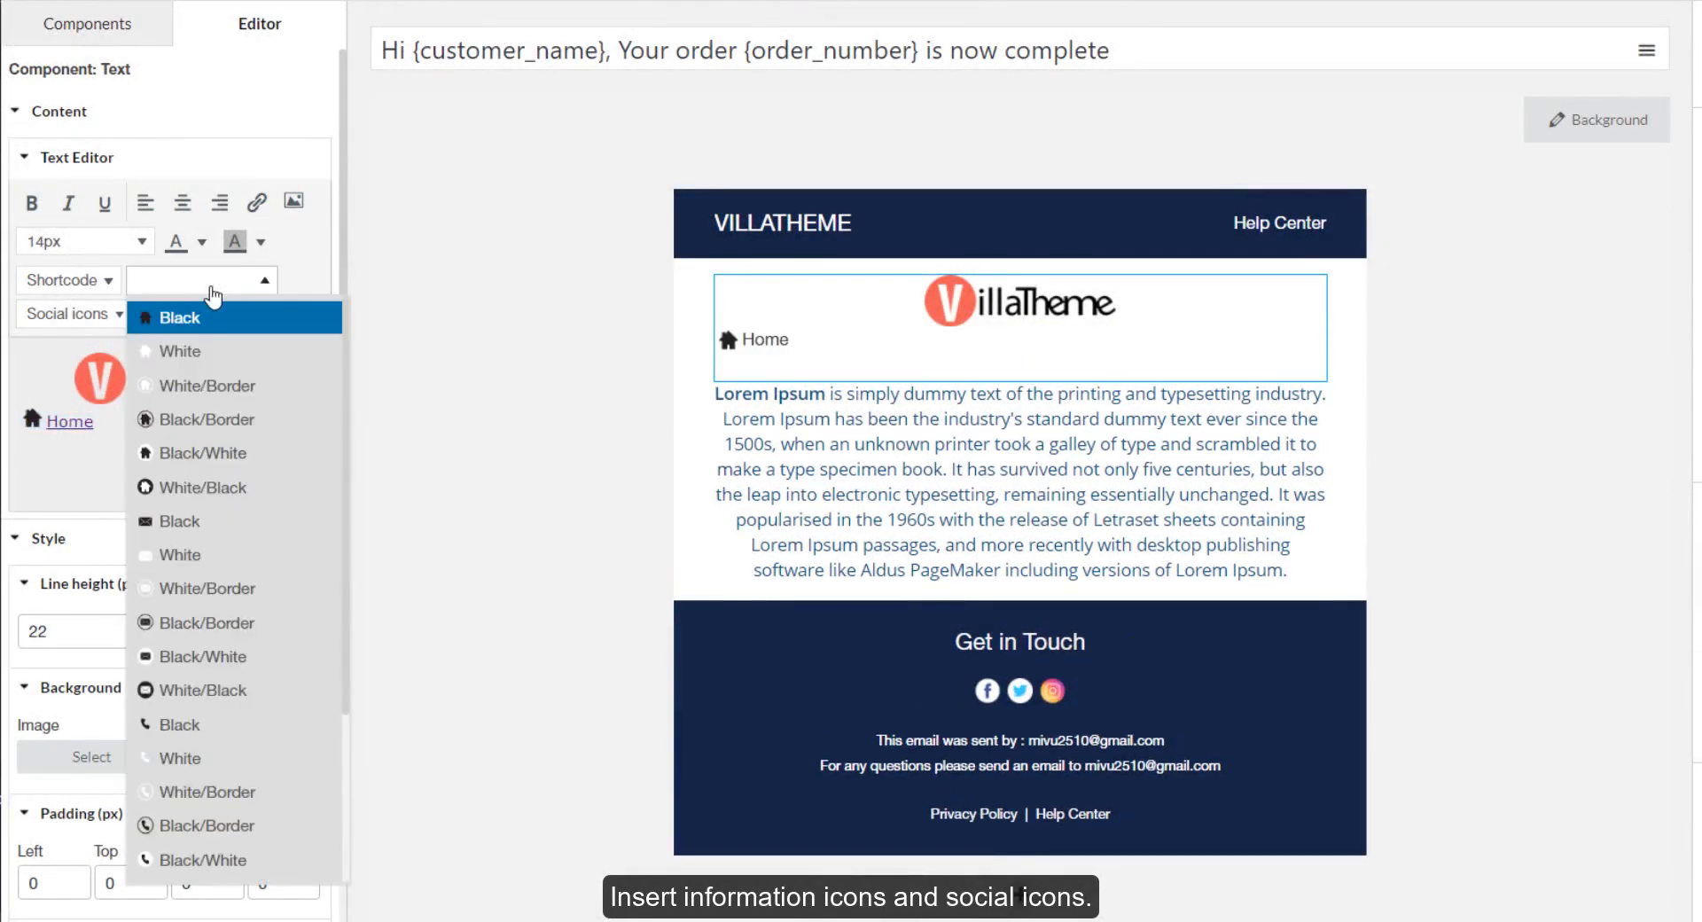
click(208, 523)
text(Em)
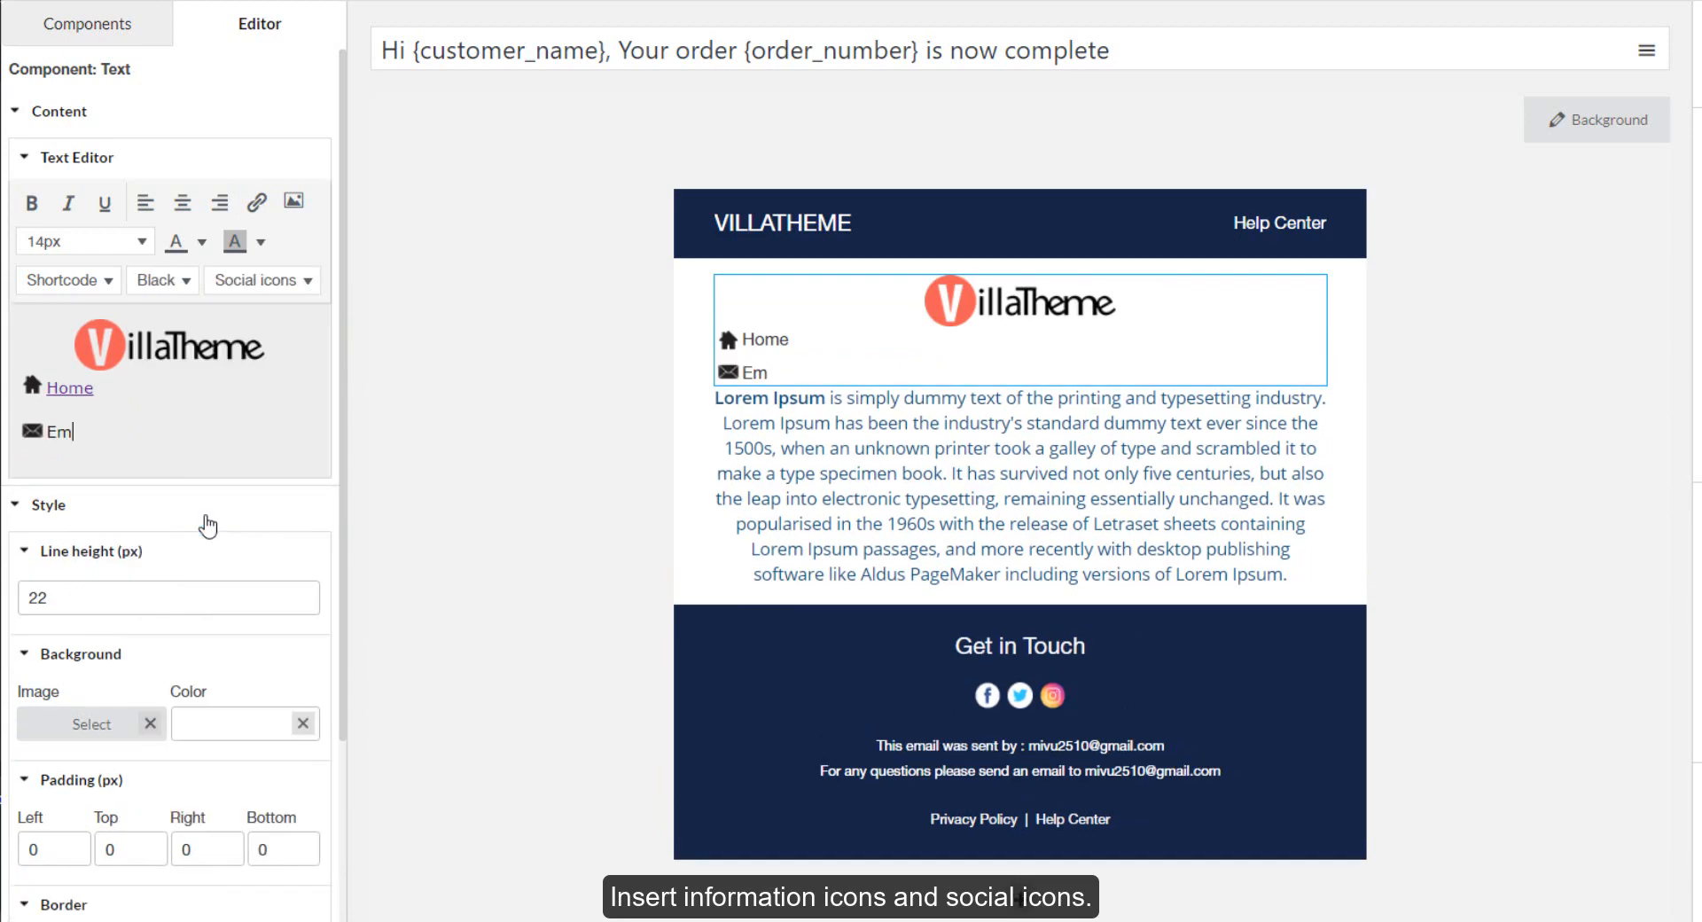
text(ail)
key(Return)
double_click(62, 424)
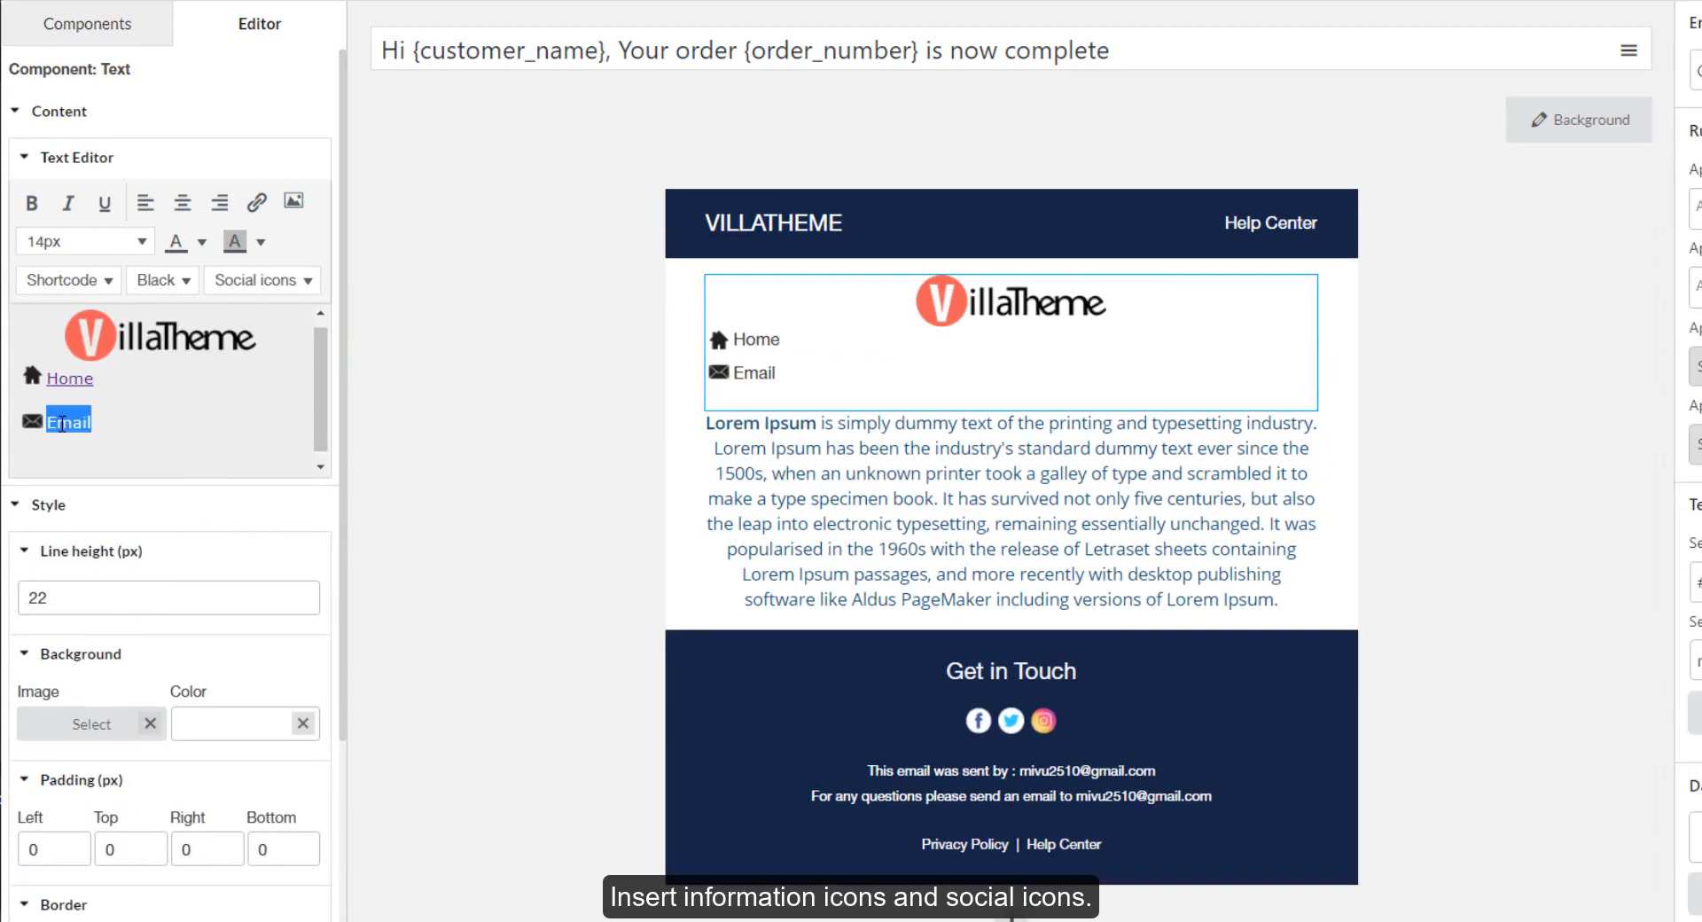
click(256, 203)
click(1251, 374)
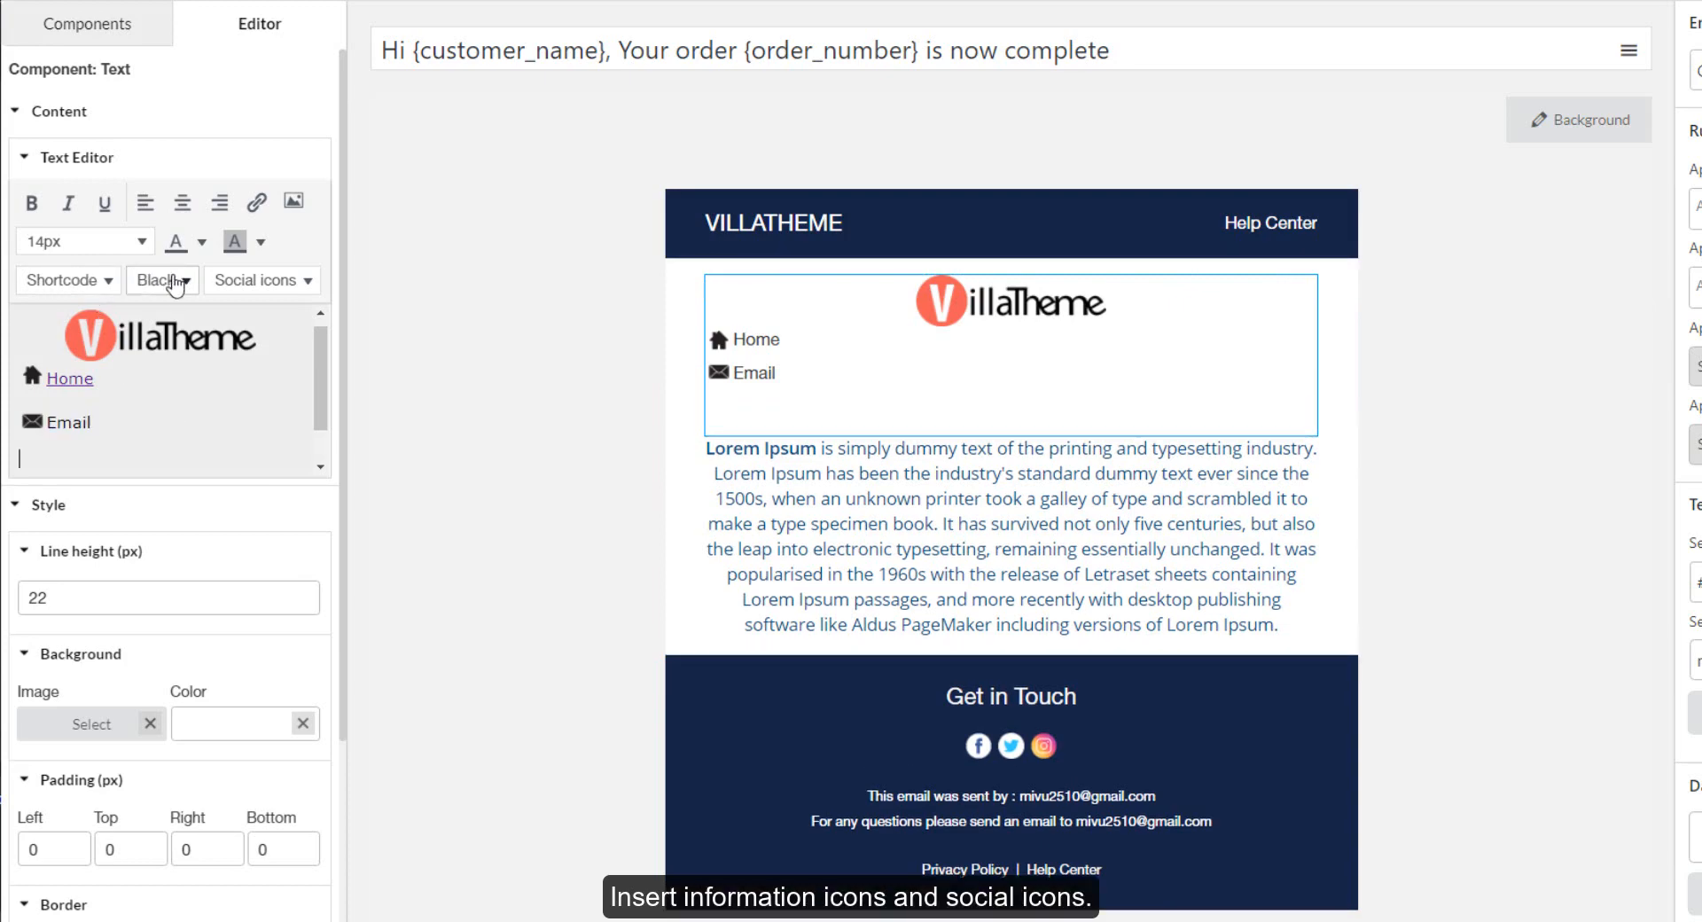
- Insert the Black border Facebook social icon labelled "Facebook" below Email, followed by a new line
click(239, 280)
click(250, 454)
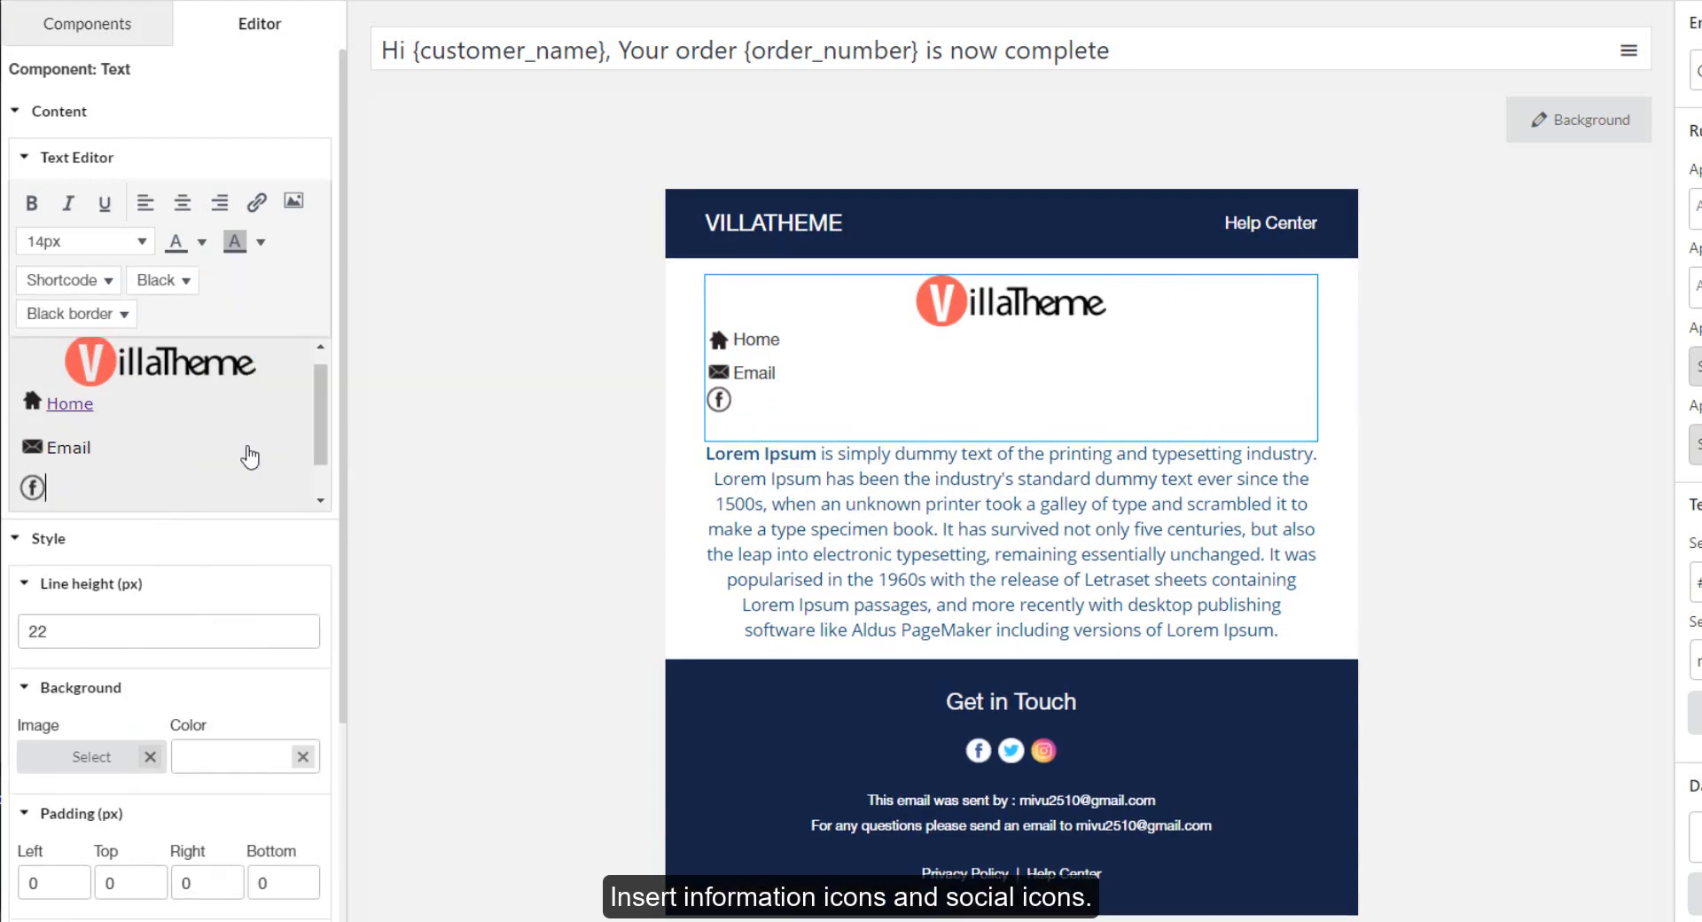
text(Facebo)
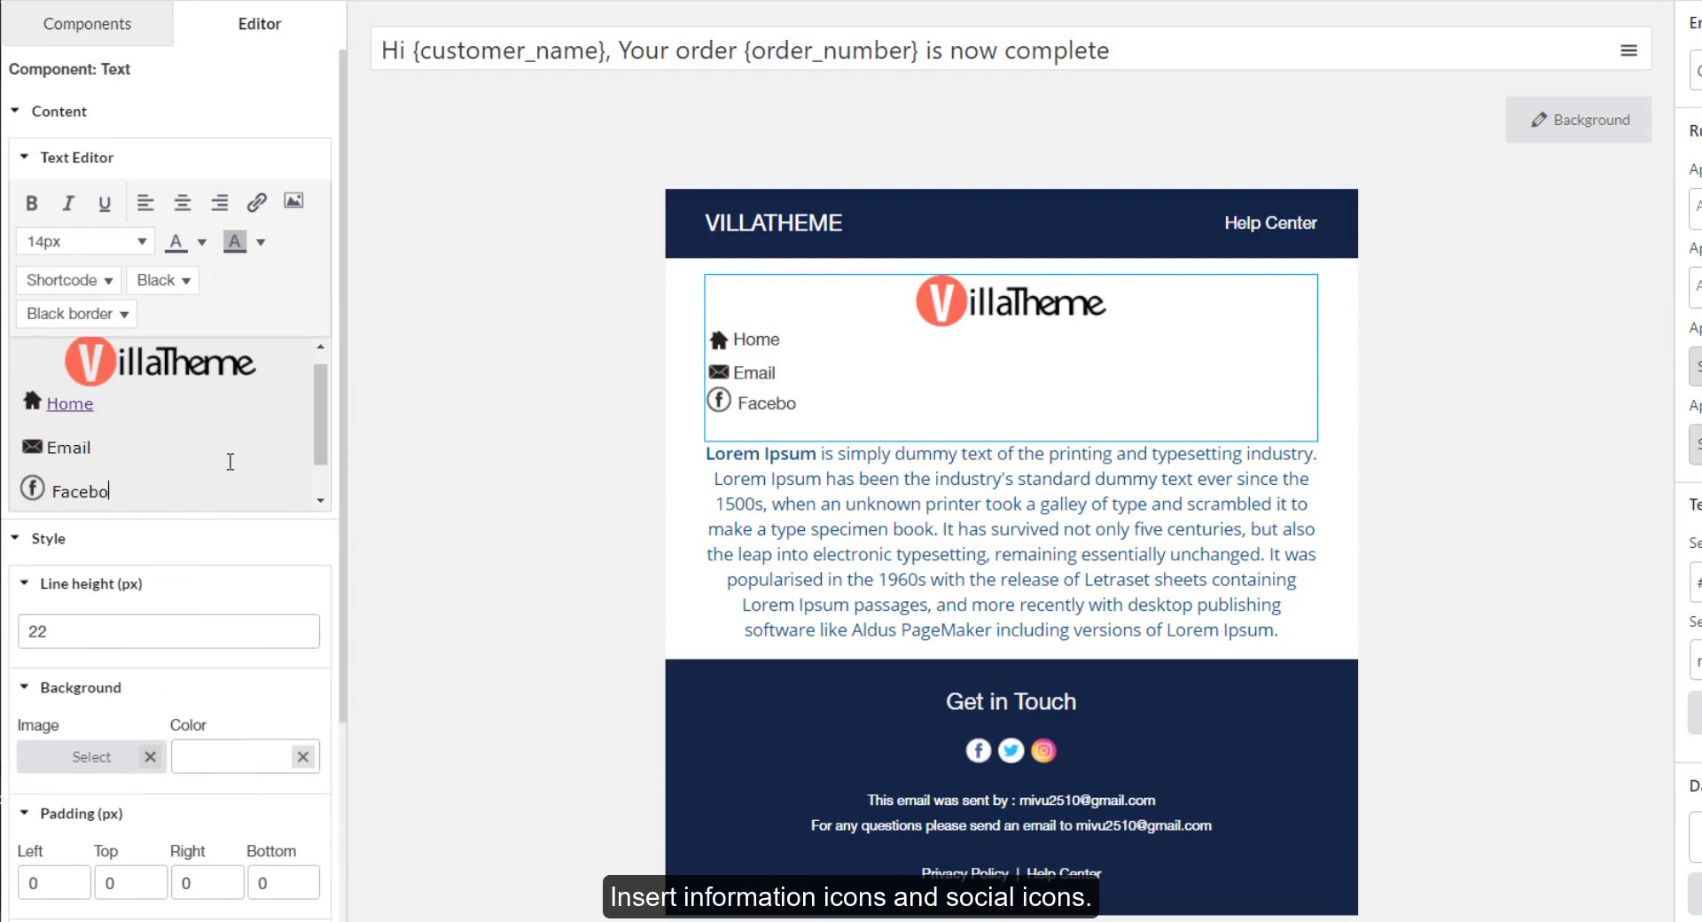
text(ok)
key(Return)
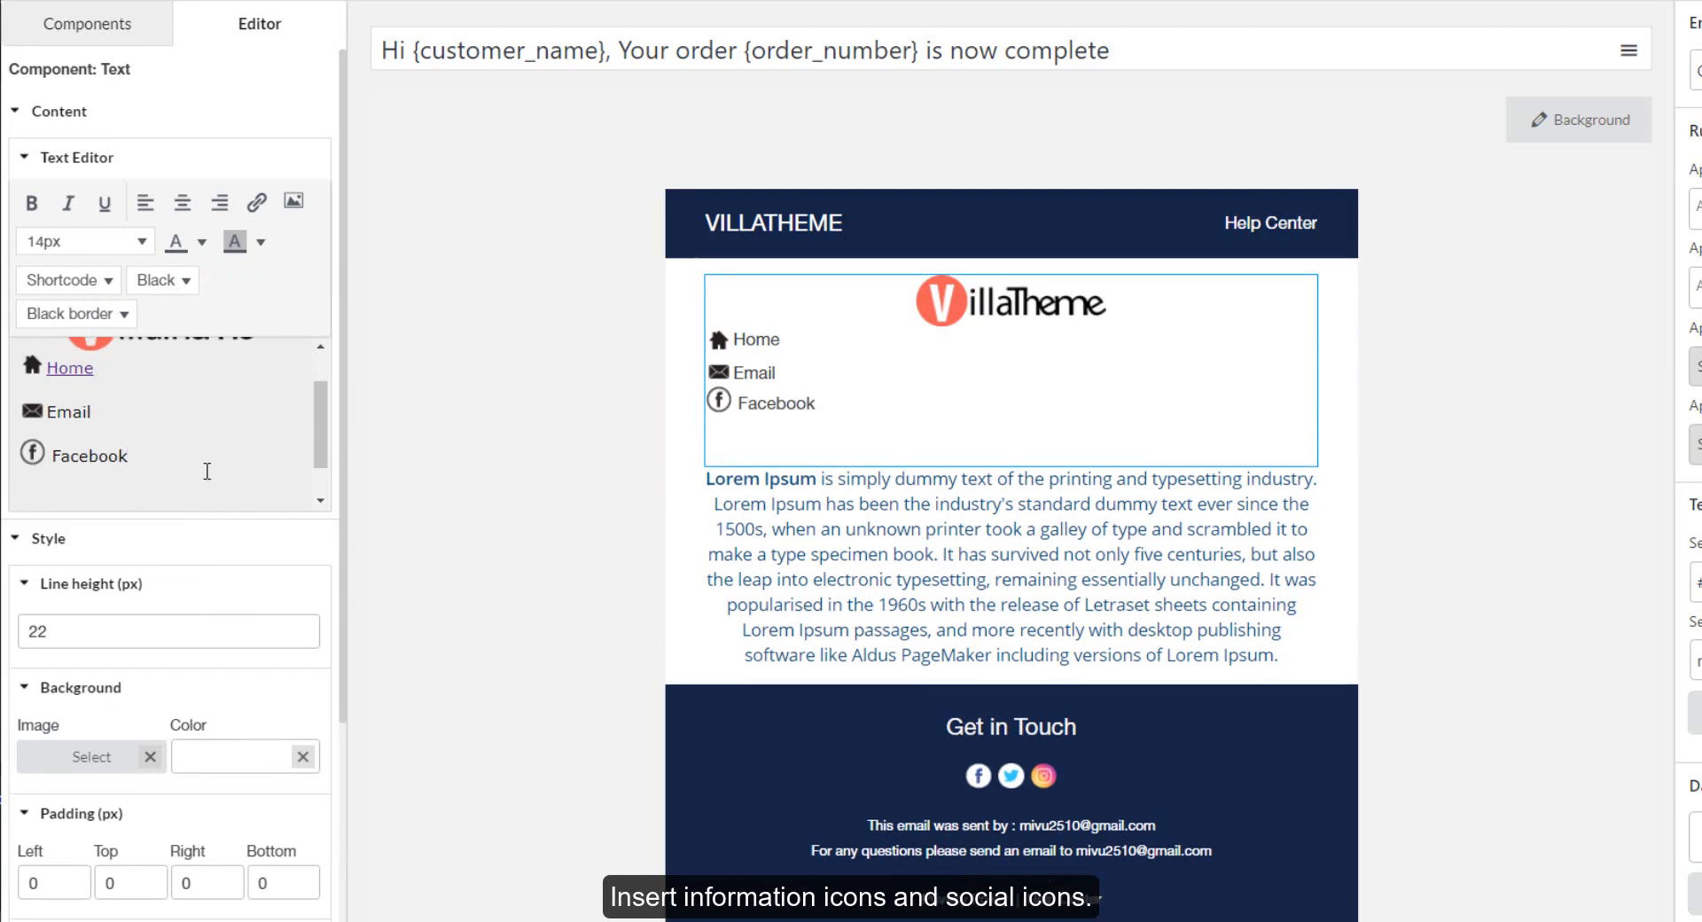
- Insert the Color border Twitter social icon below Facebook and start its label with "Twi"
click(106, 313)
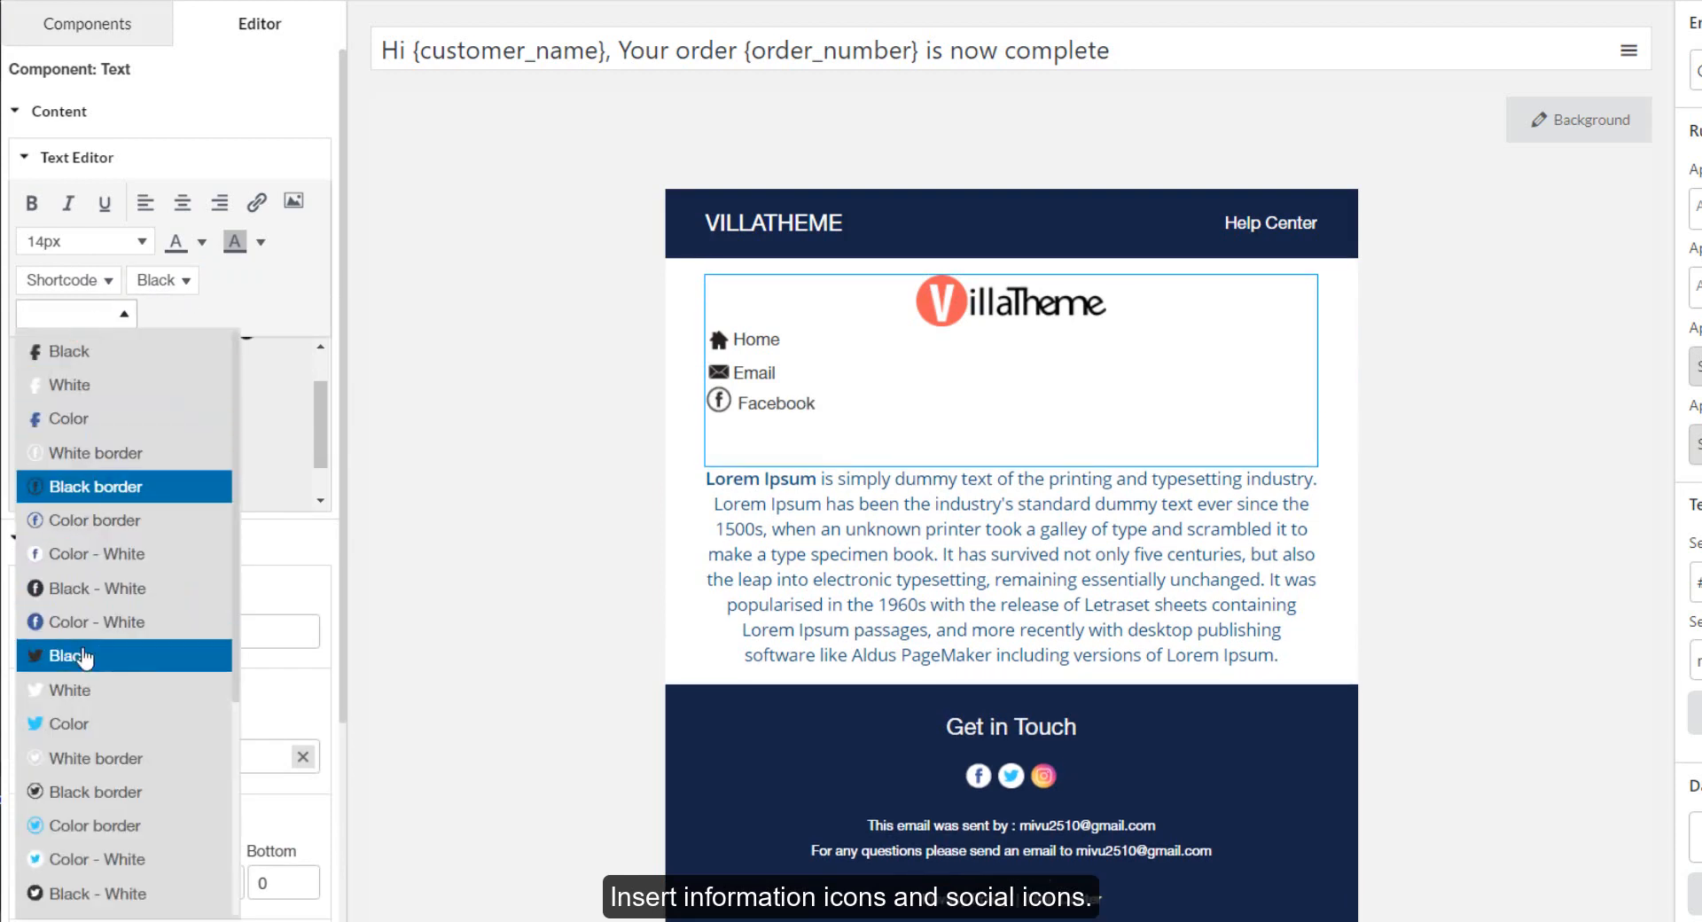
click(88, 825)
text(Twi)
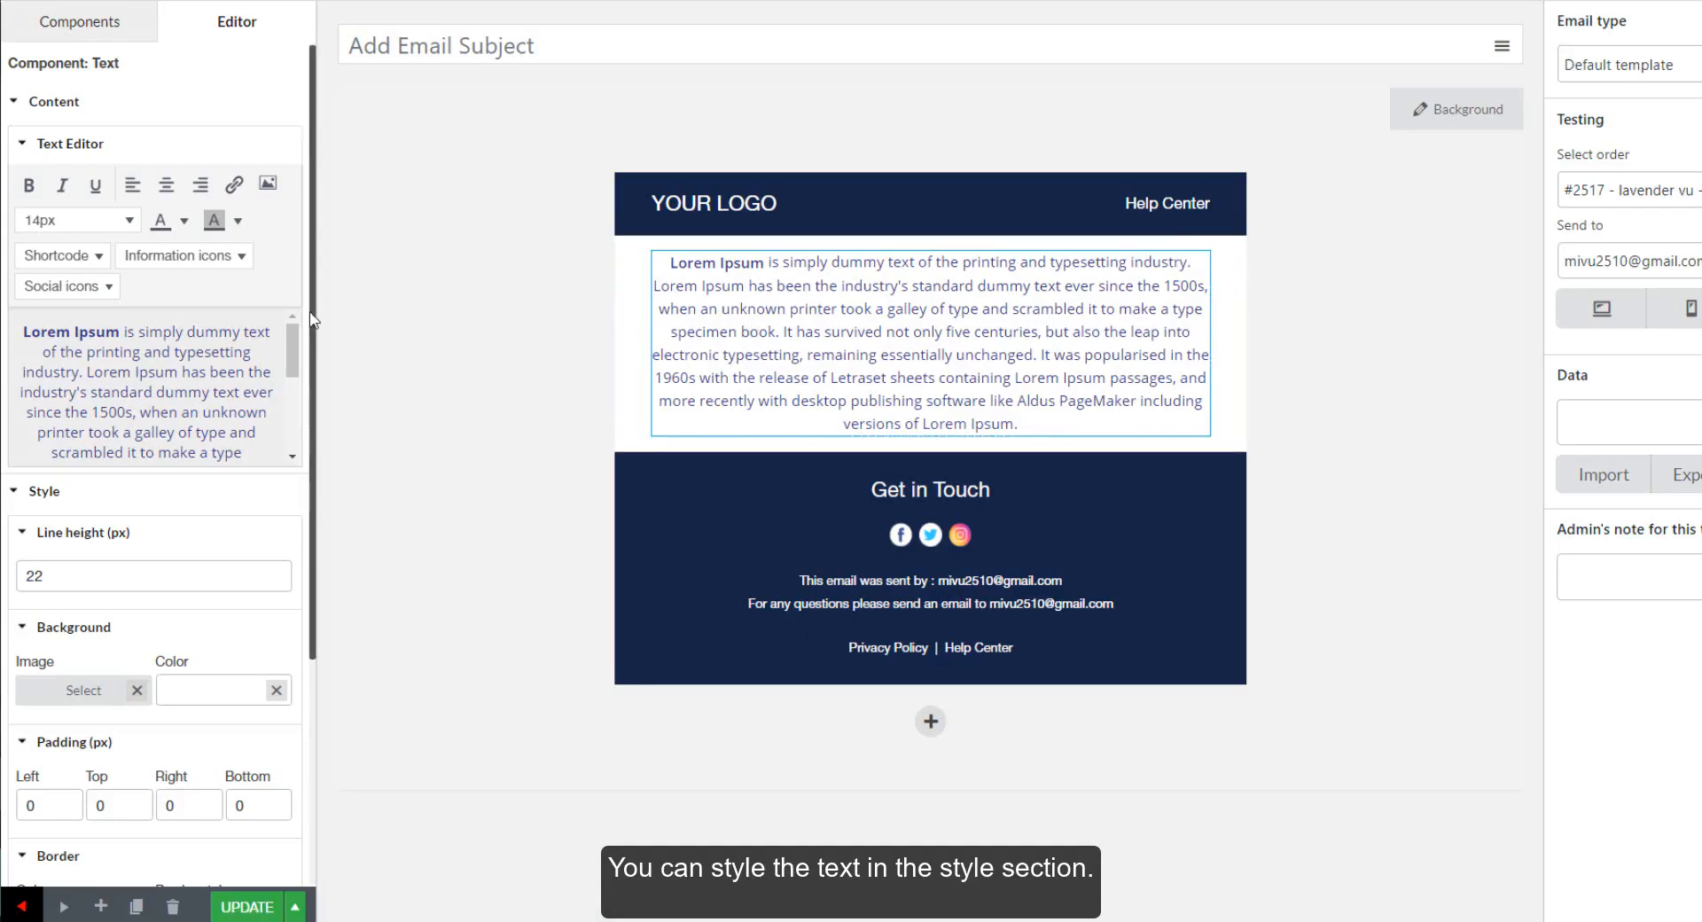
- Set the Lorem Ipsum text block's line height to 25 px
drag(312, 320, 293, 548)
double_click(57, 268)
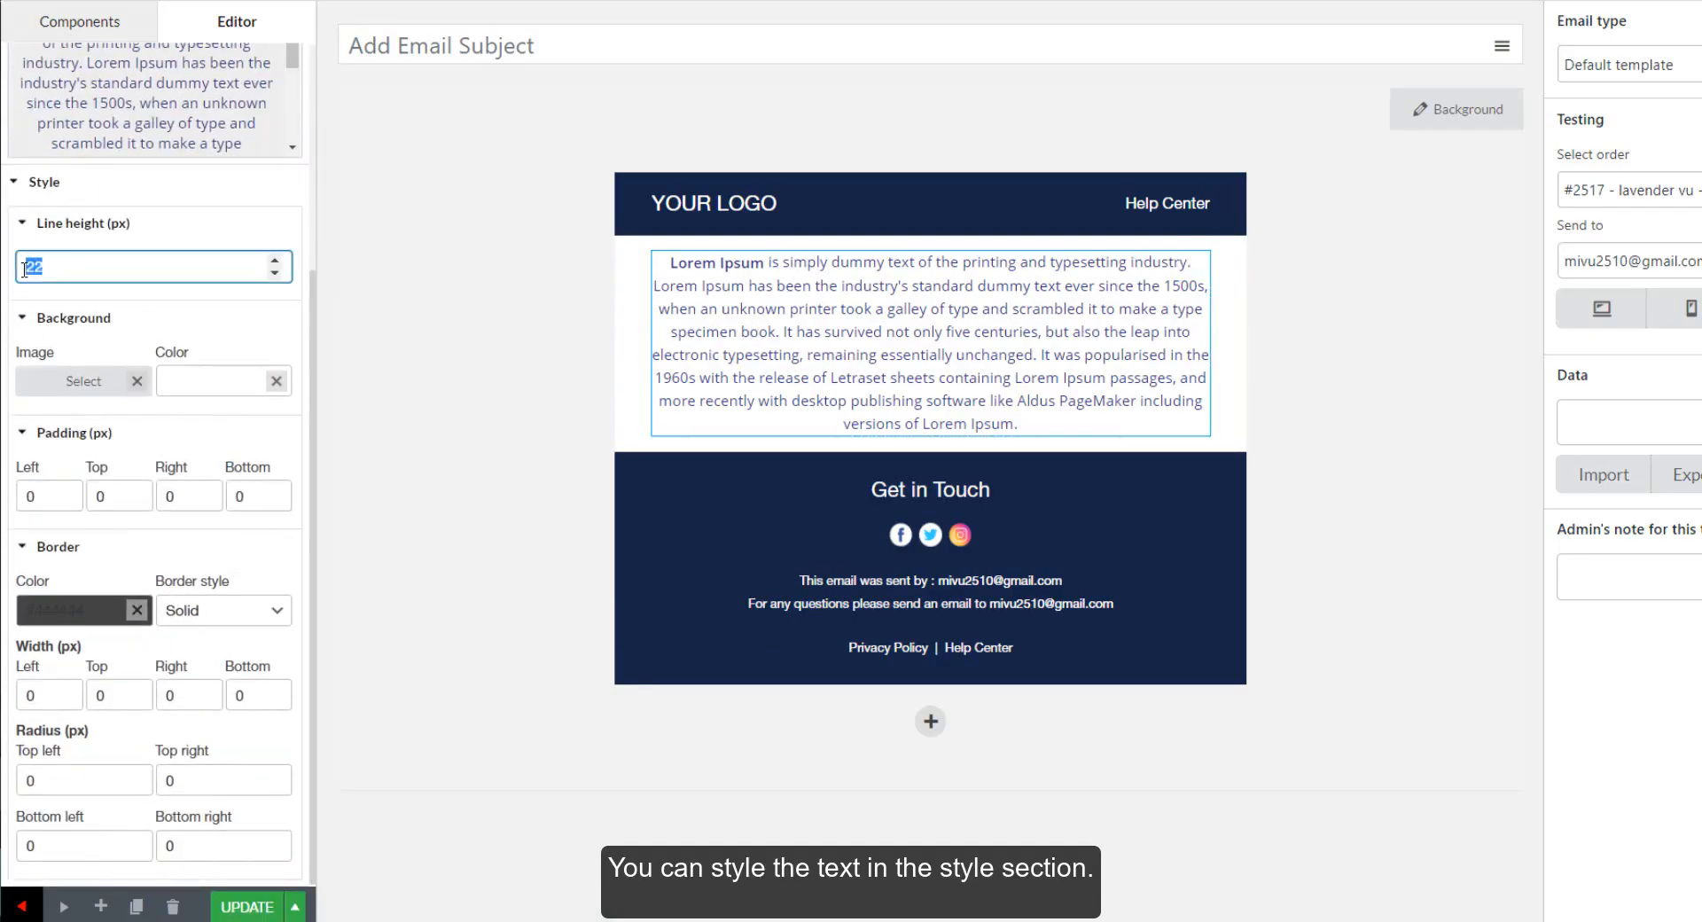
text(25)
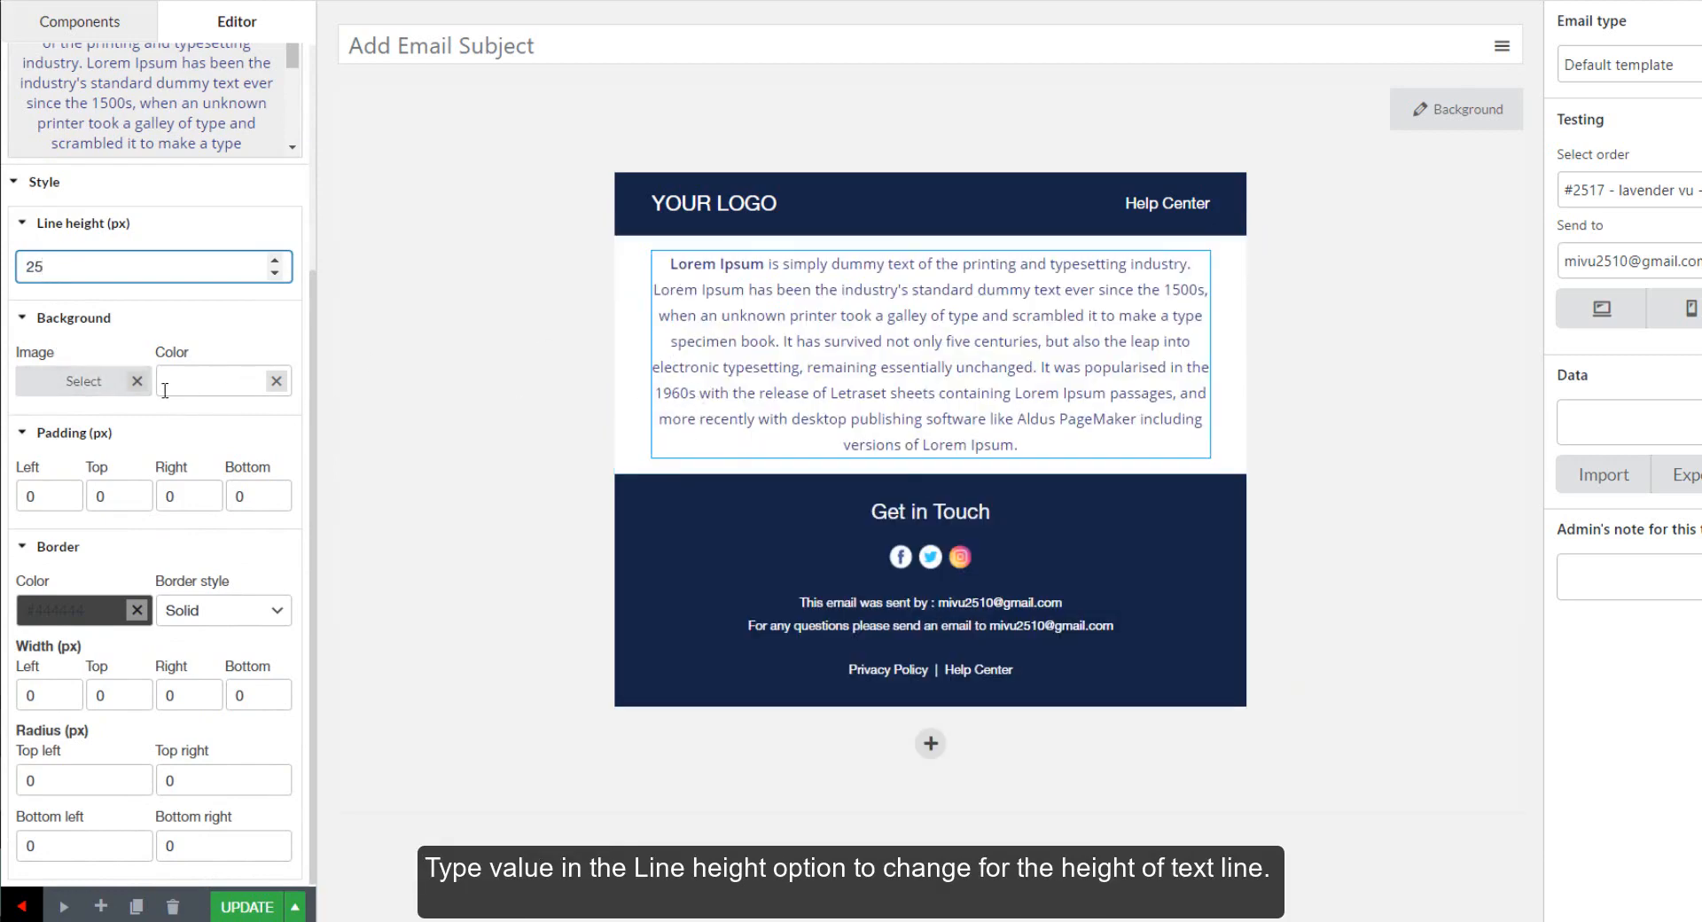
- Set a yellow flower picture from the media library as the text block's background image, and remove it again
click(87, 388)
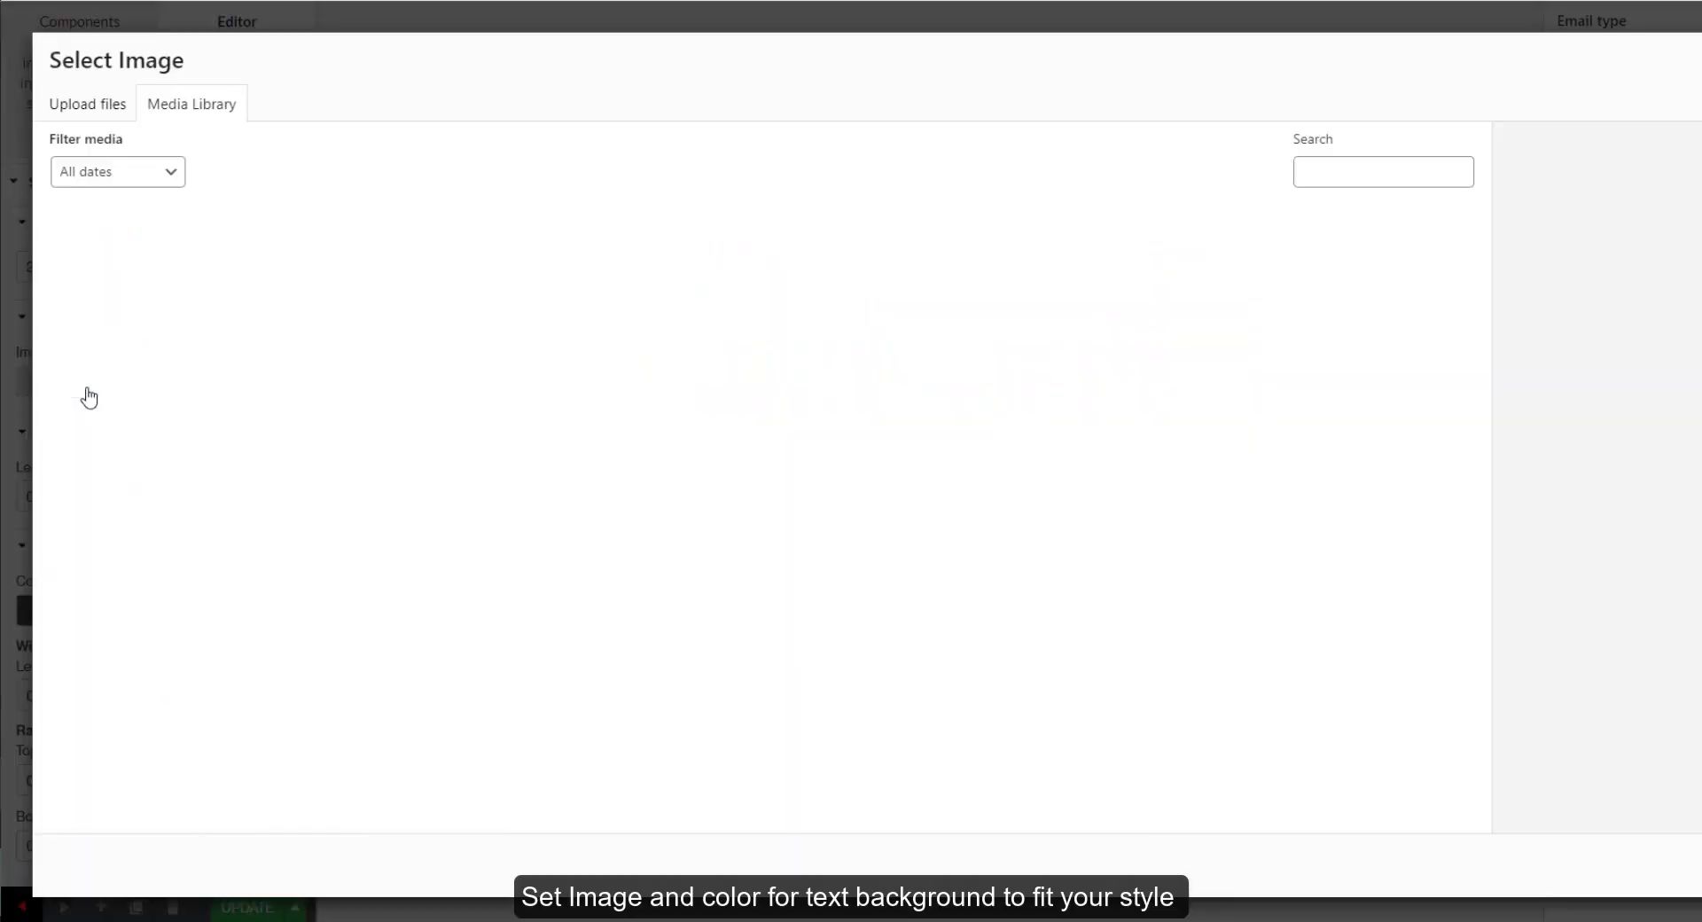
scroll(886, 486, down, 9)
click(1431, 596)
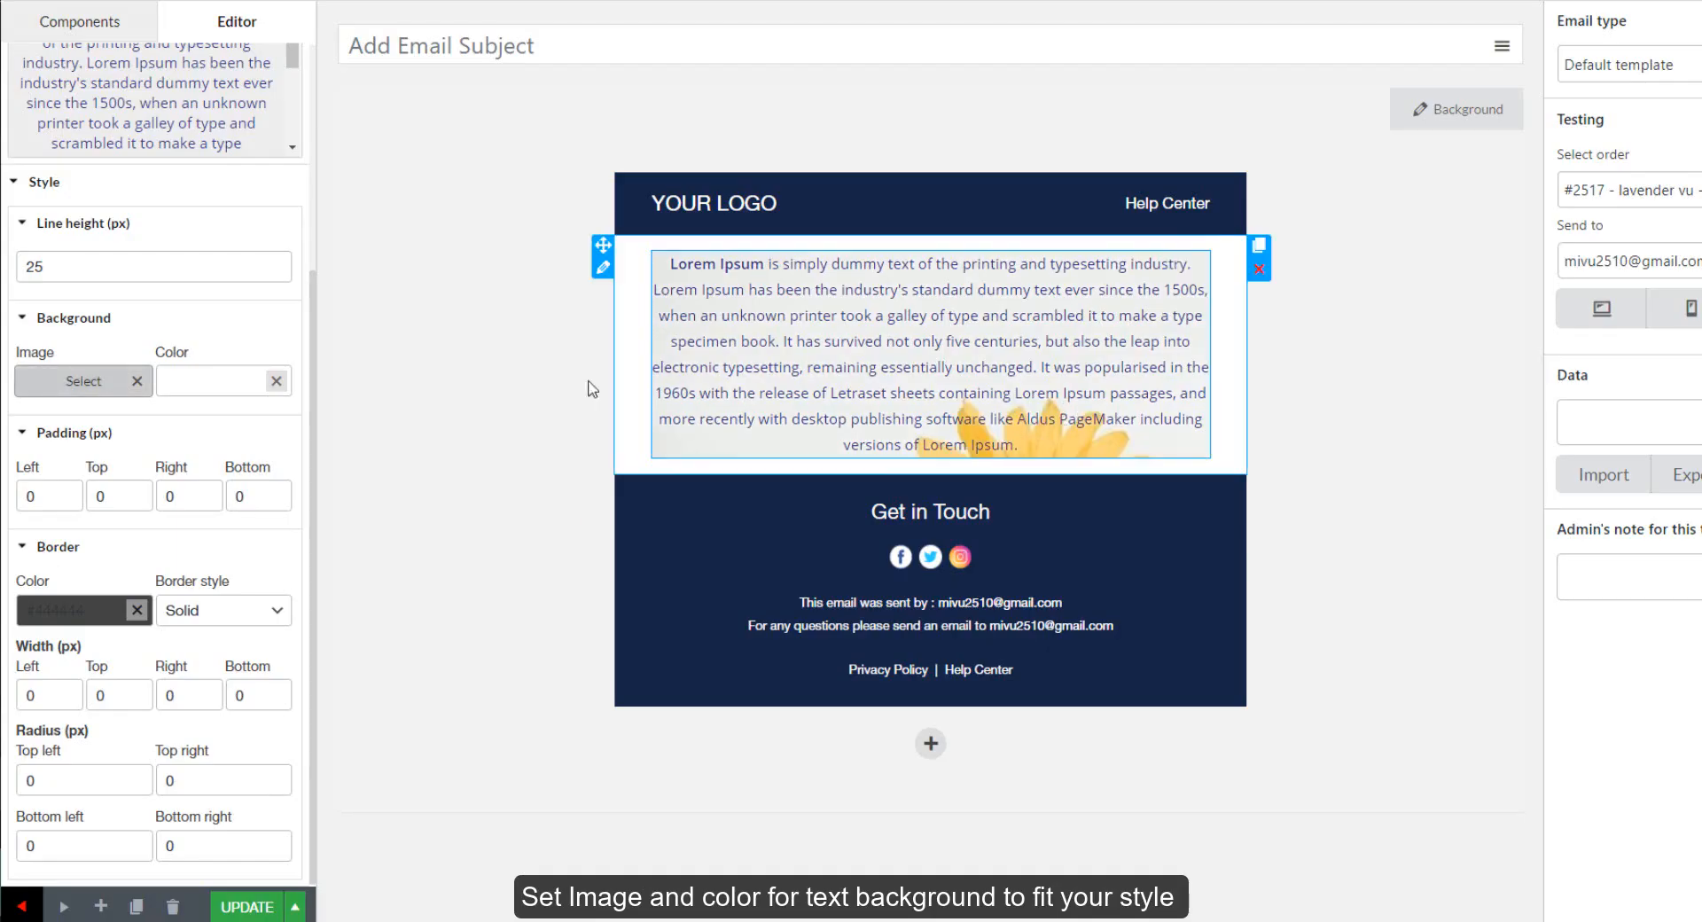
click(137, 382)
- Set the text block's background colour to #eef1f0 and clear it again
click(254, 382)
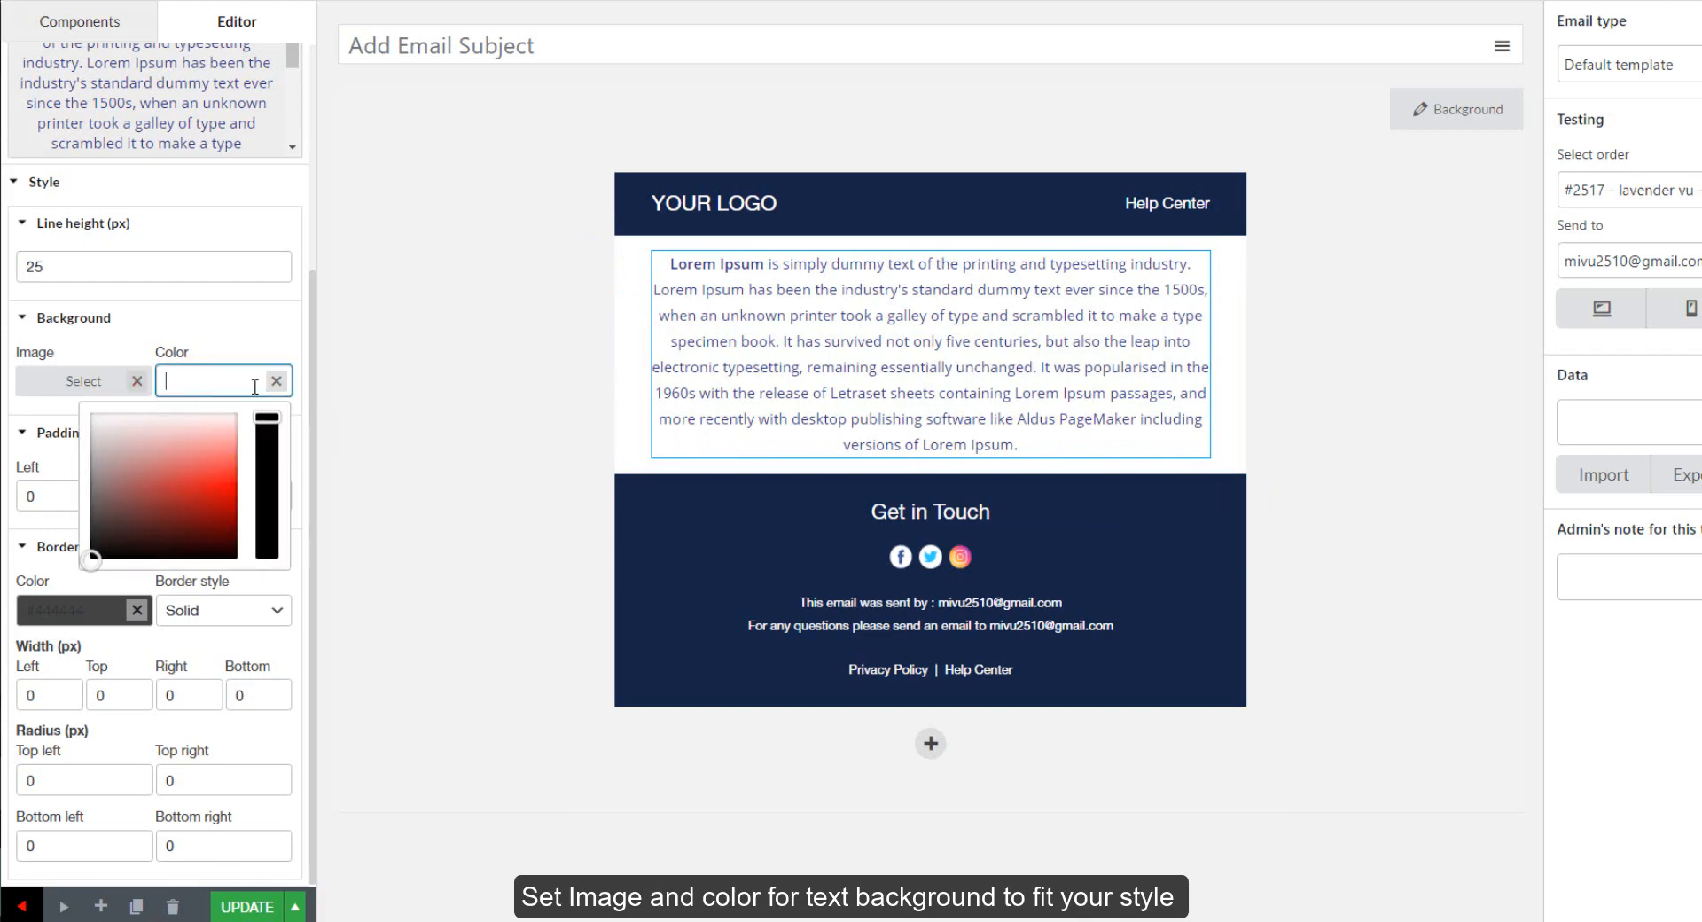
drag(106, 556, 135, 414)
mouse_move(251, 422)
mouse_down()
mouse_move(266, 474)
mouse_move(104, 424)
mouse_up()
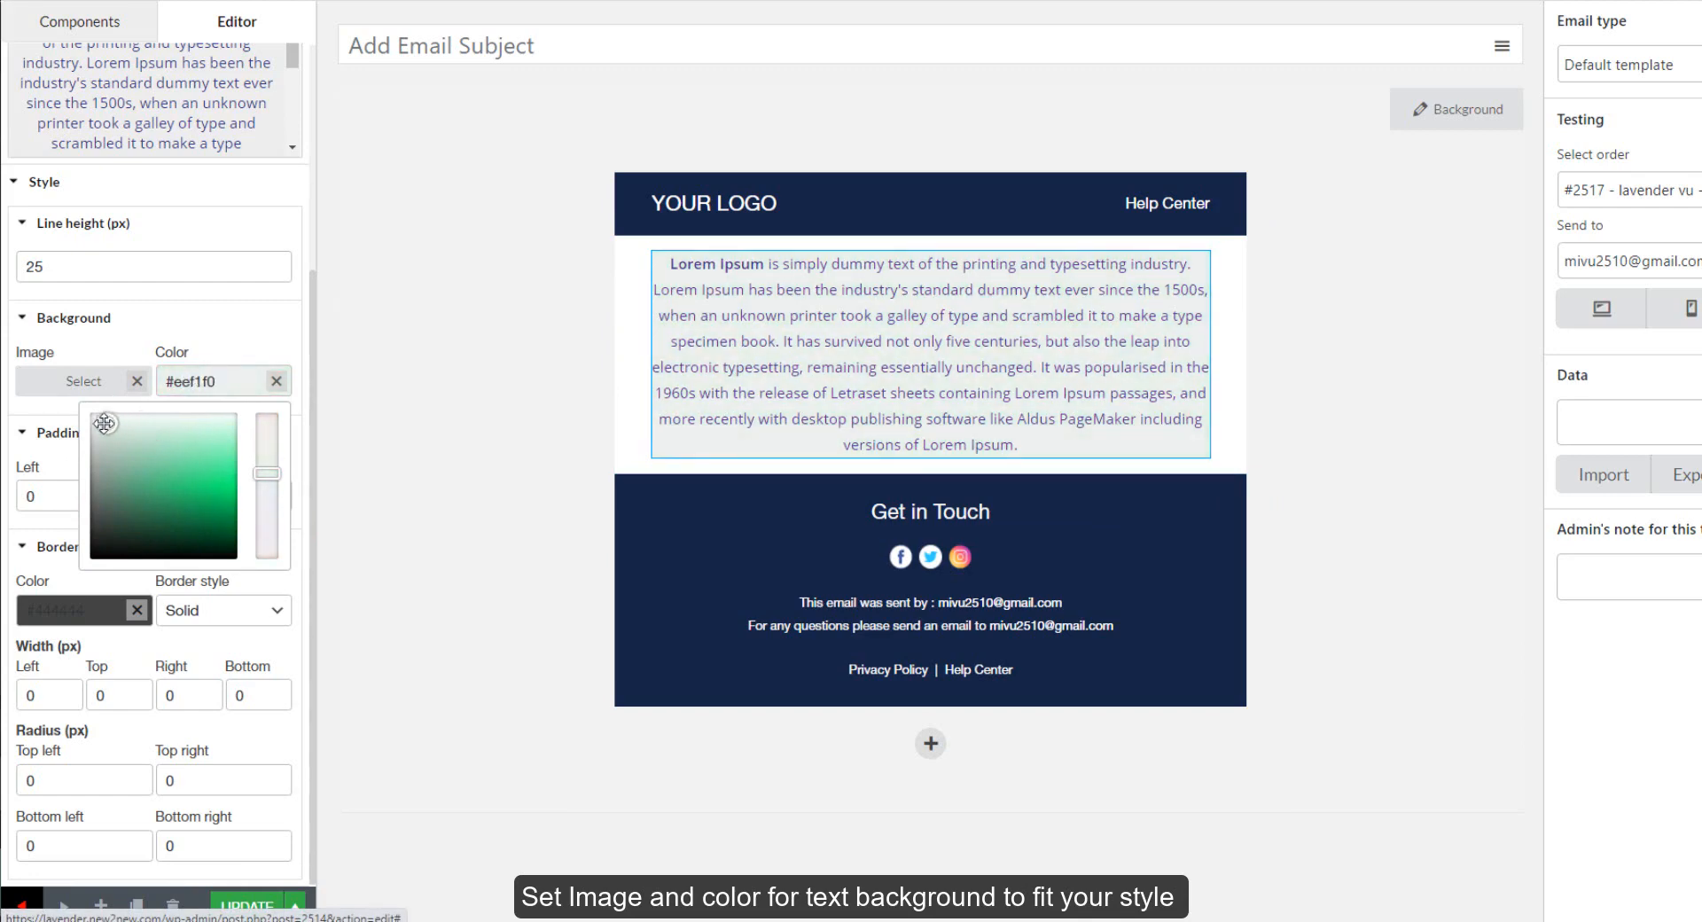
click(275, 348)
click(275, 380)
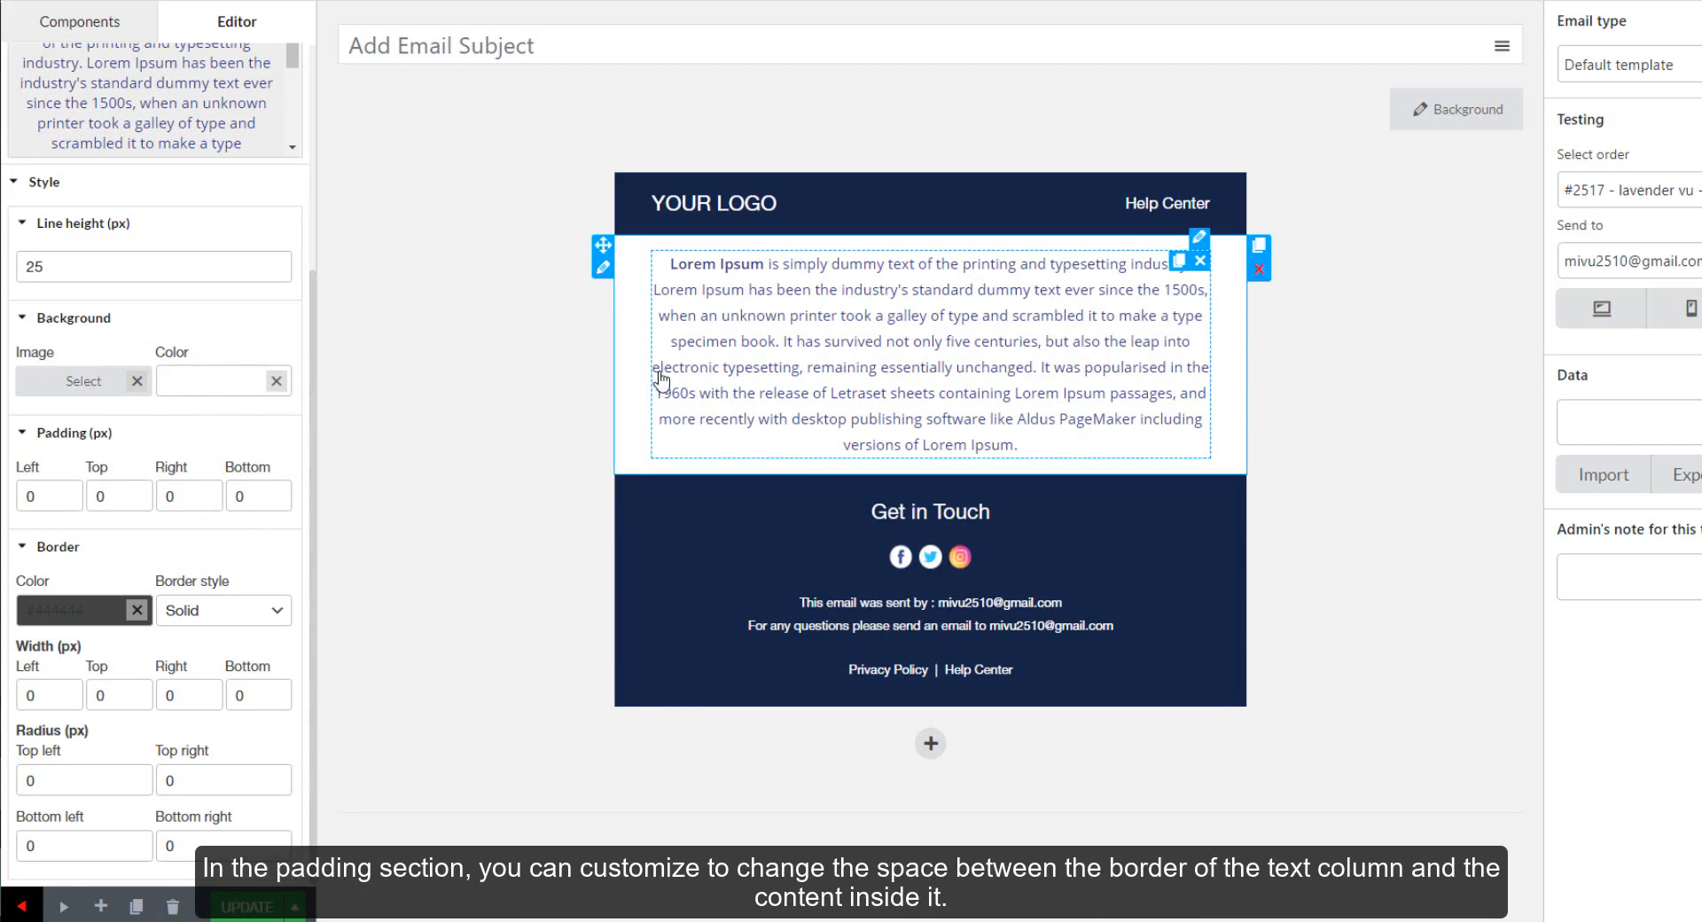
- Set the Lorem Ipsum text block's padding to 2 px on all four sides
click(49, 496)
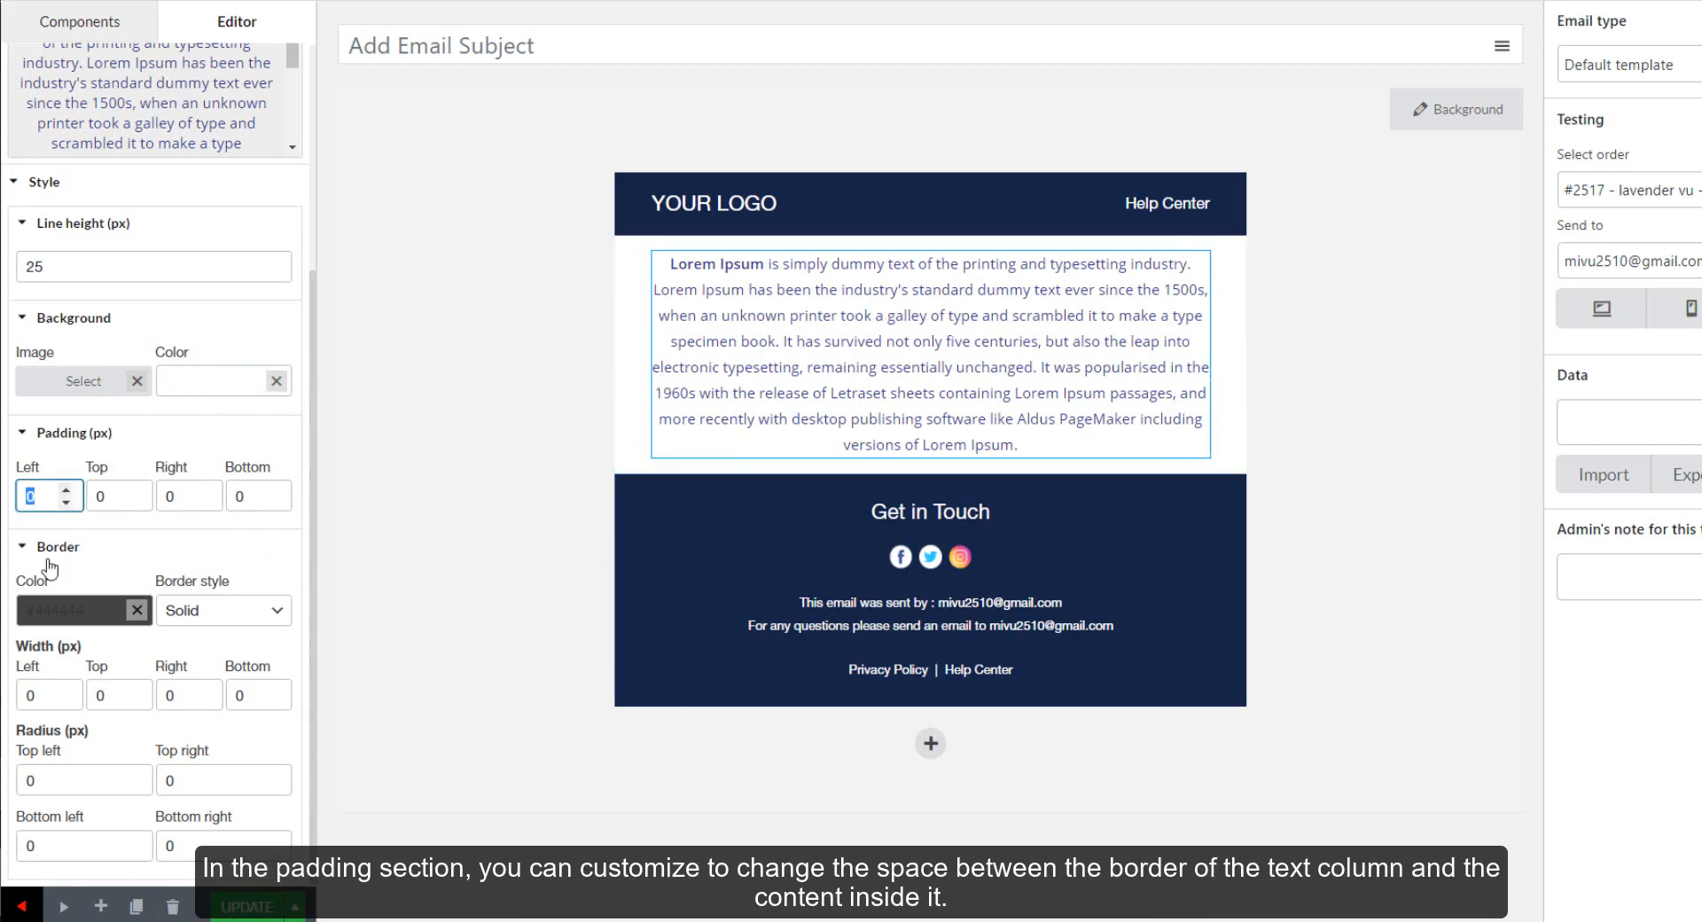
text(2)
key(Tab)
text(2)
key(Tab)
text(2)
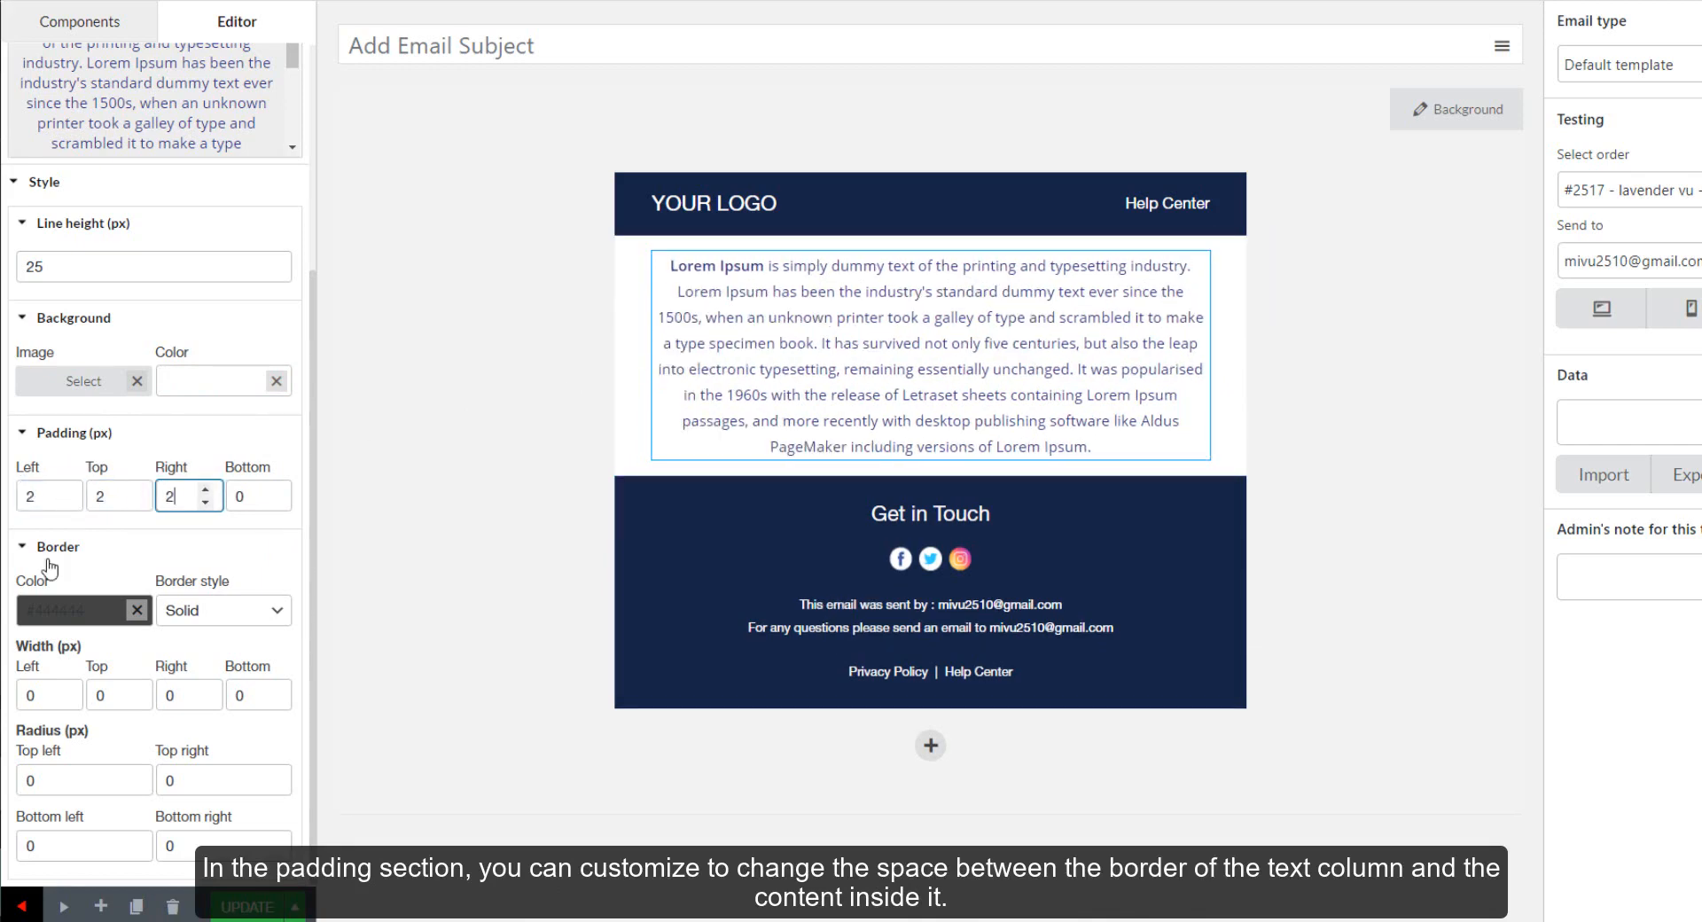
key(Tab)
text(2)
- Set the text block's top and bottom padding to 5 px
click(101, 493)
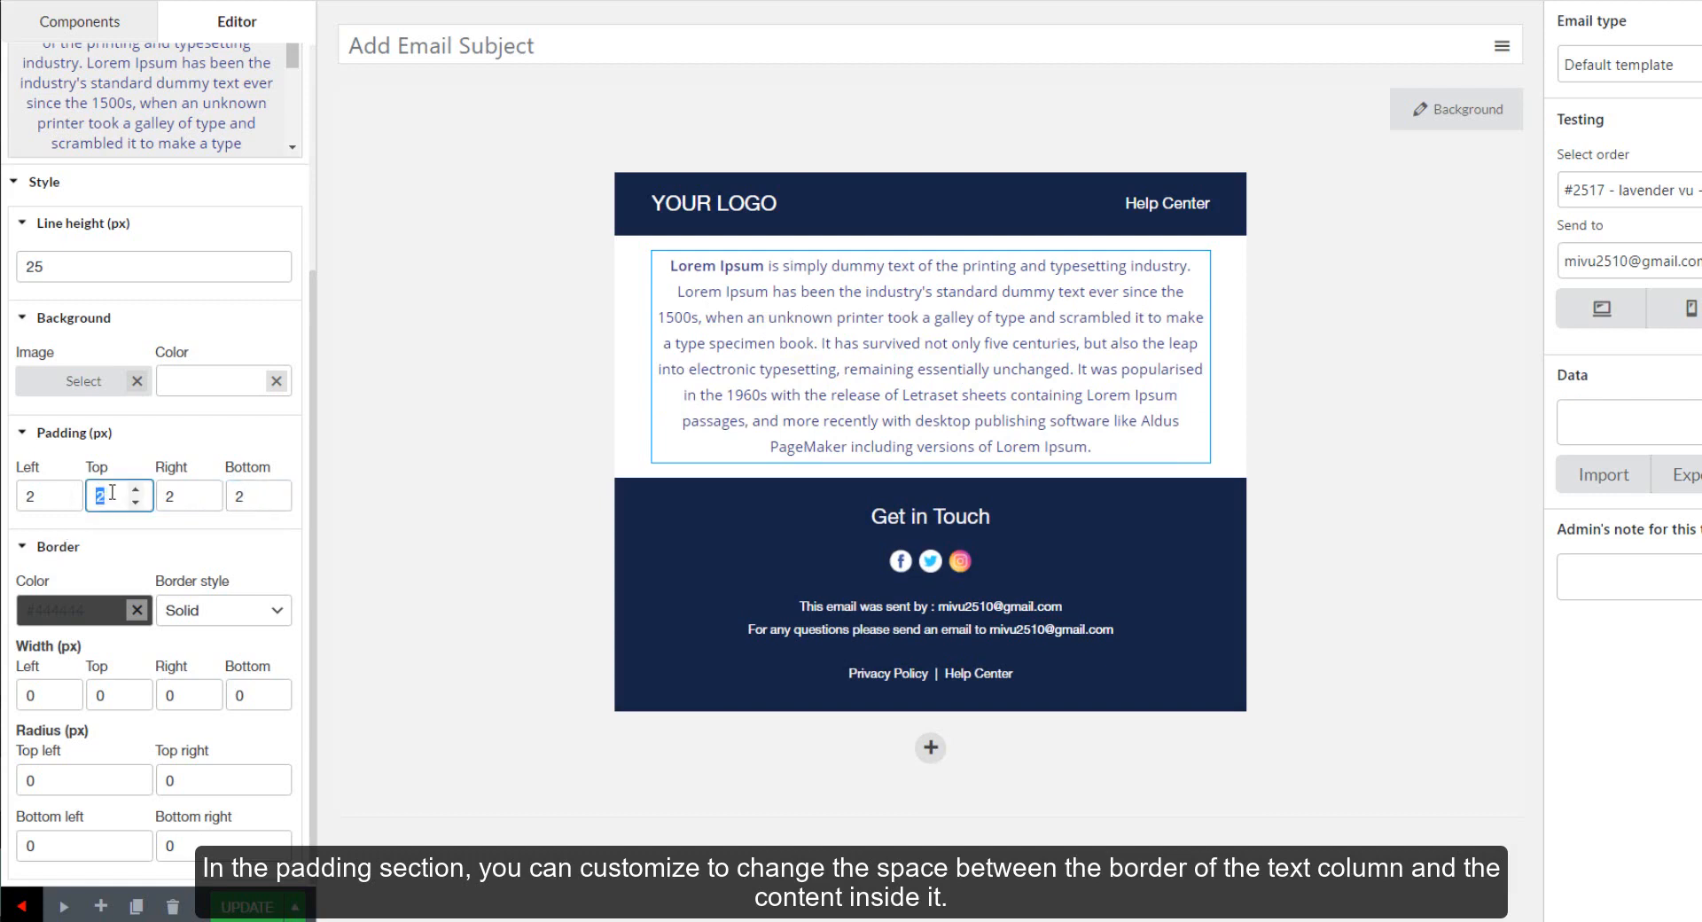
text(5)
key(Tab)
key(Tab)
text(5)
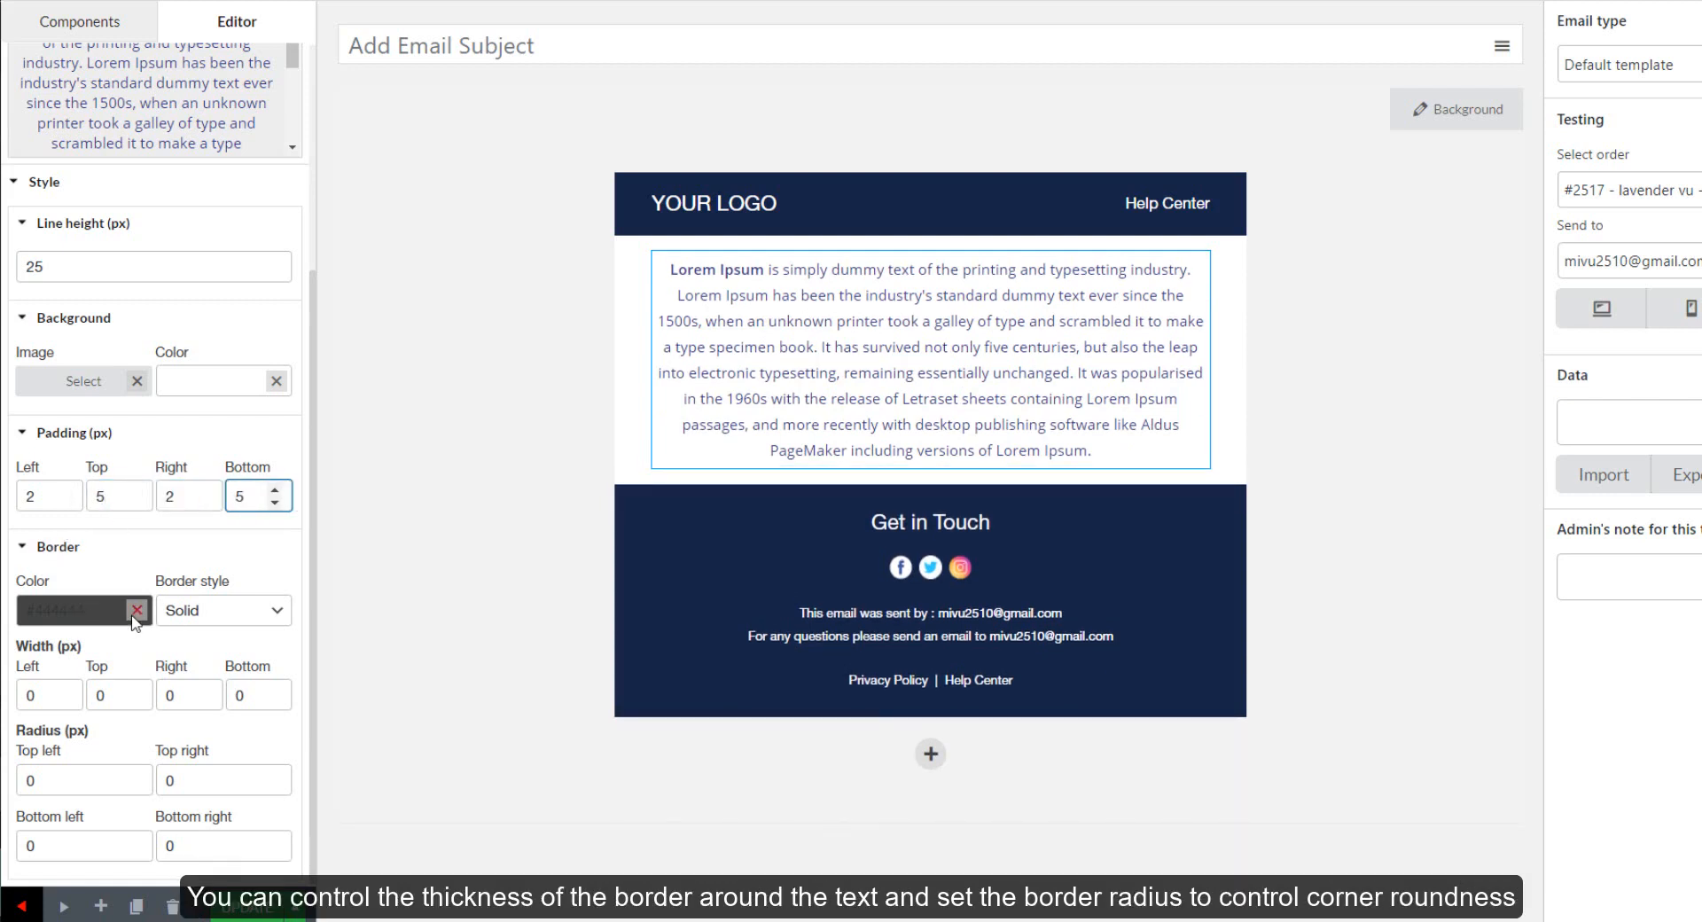
- Set the text block's border width to 2 px on all four sides
double_click(27, 696)
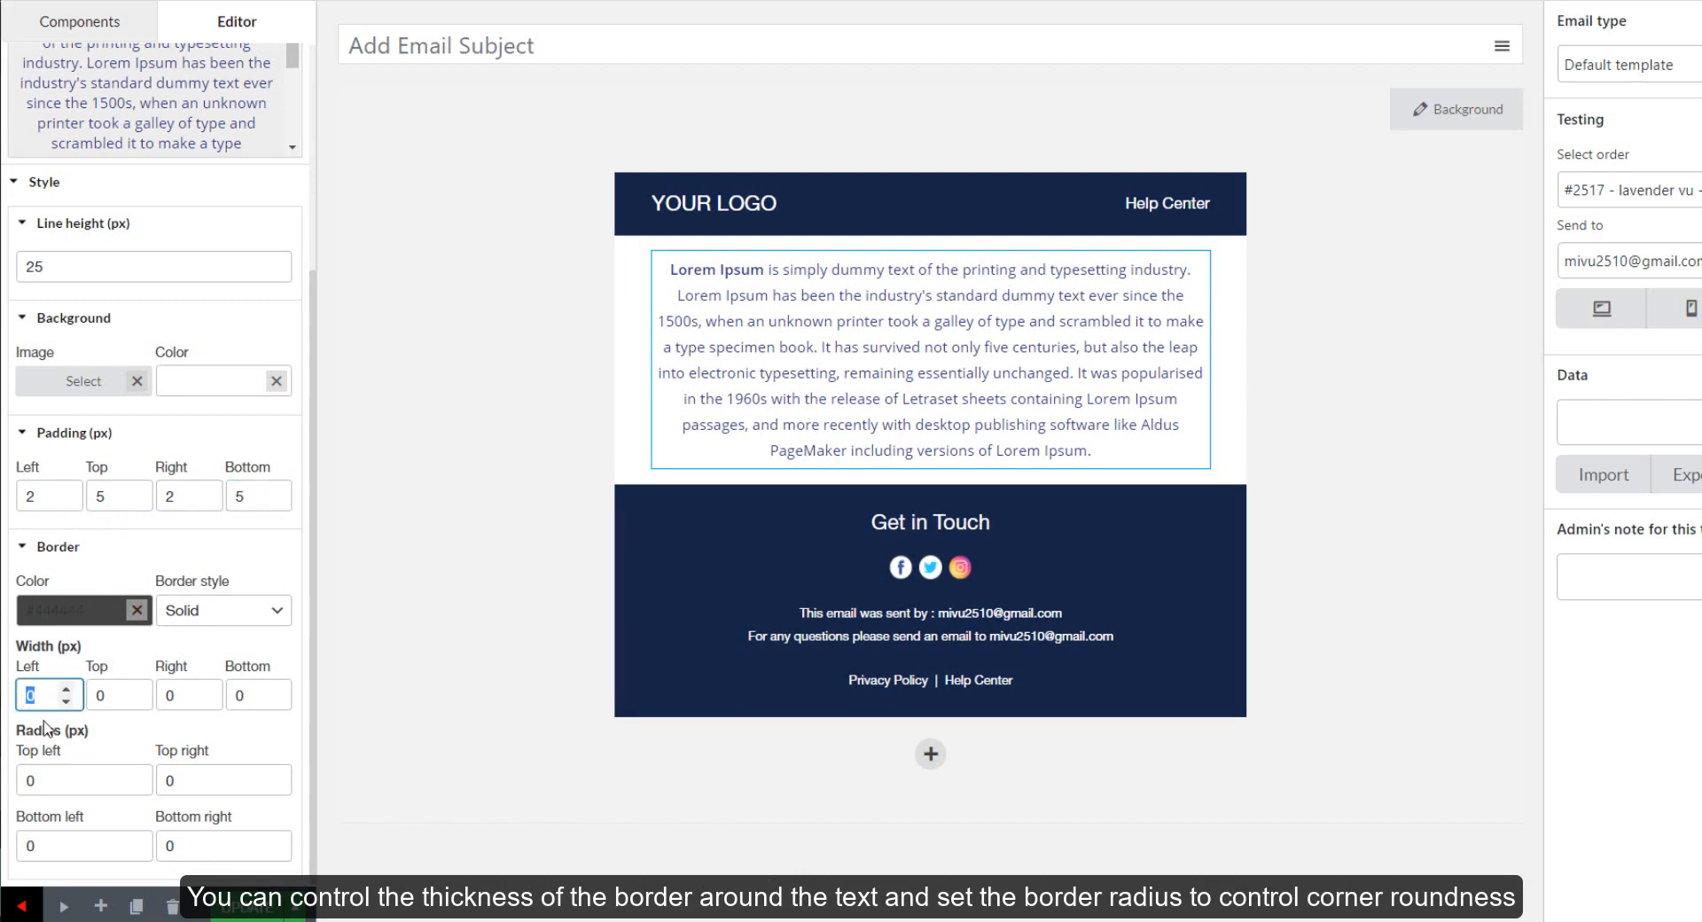
text(2)
key(Tab)
text(2)
key(Tab)
text(2)
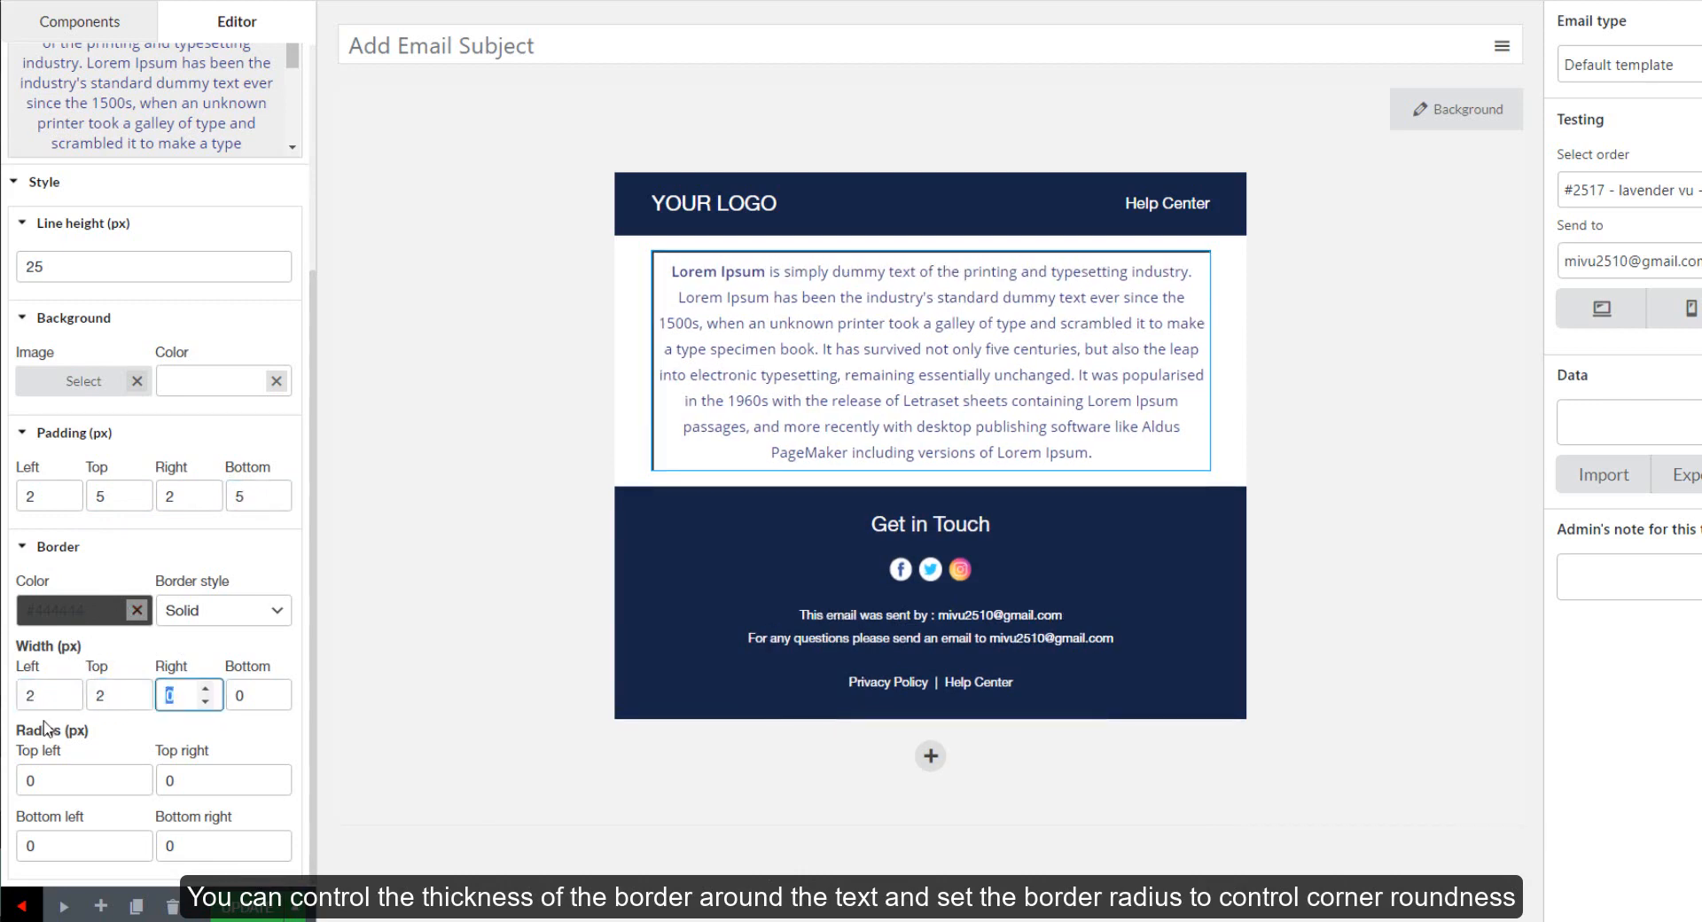
key(Tab)
text(2)
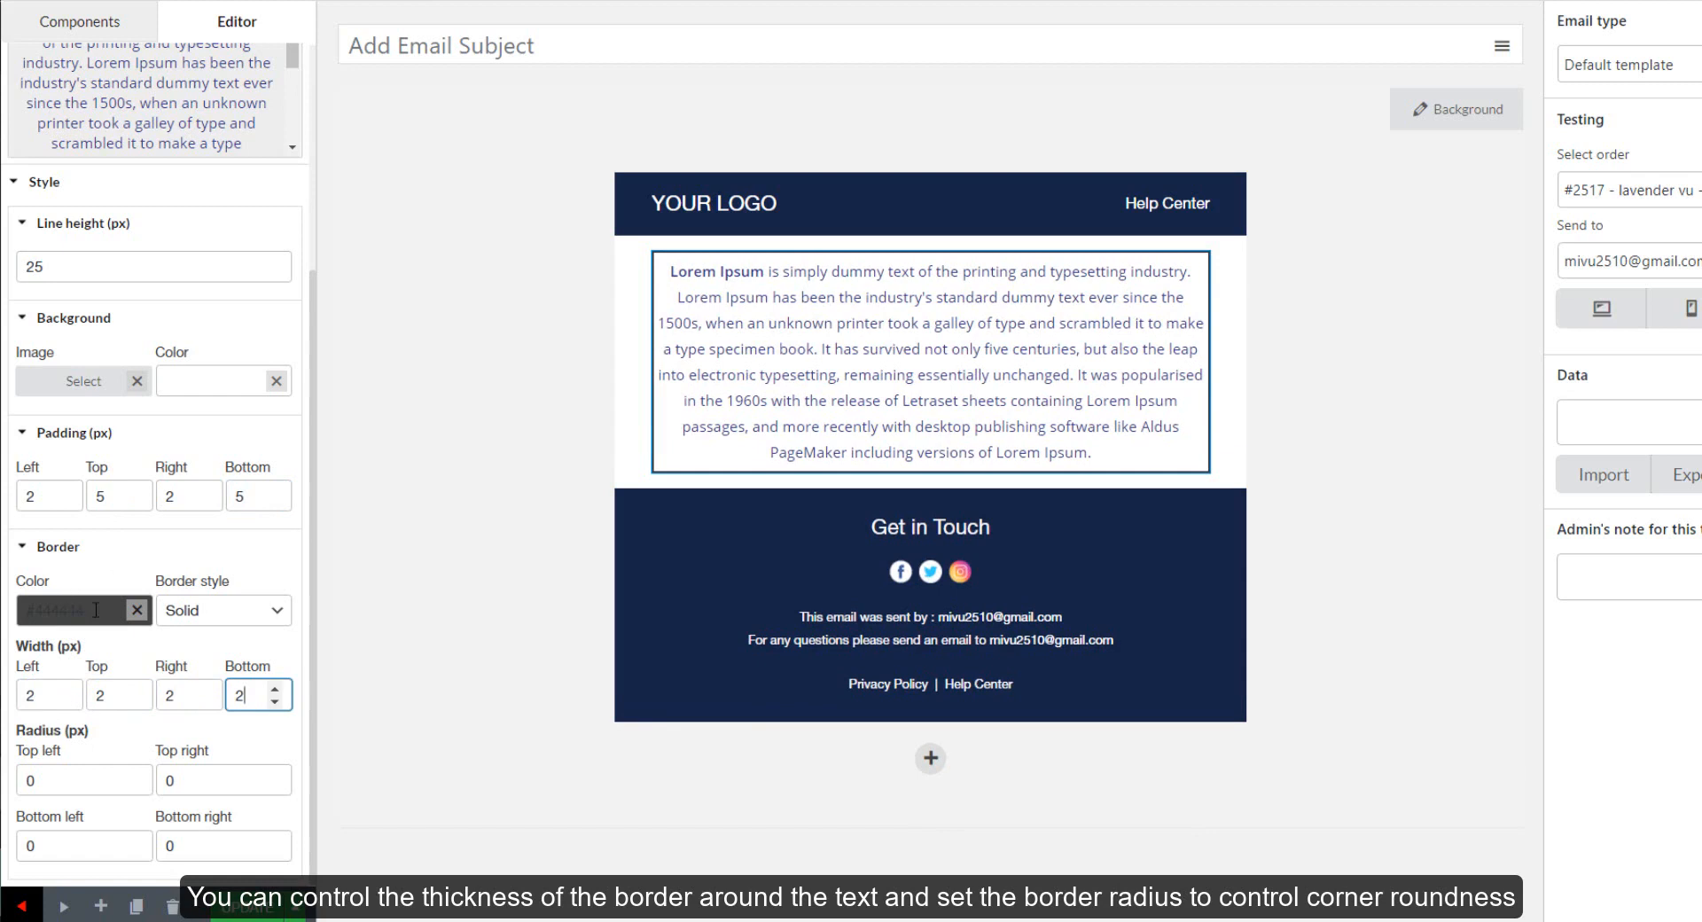
- Change the text block's border colour to light green #8cce93
click(96, 610)
mouse_move(27, 582)
mouse_down()
mouse_move(146, 498)
mouse_move(161, 552)
mouse_up()
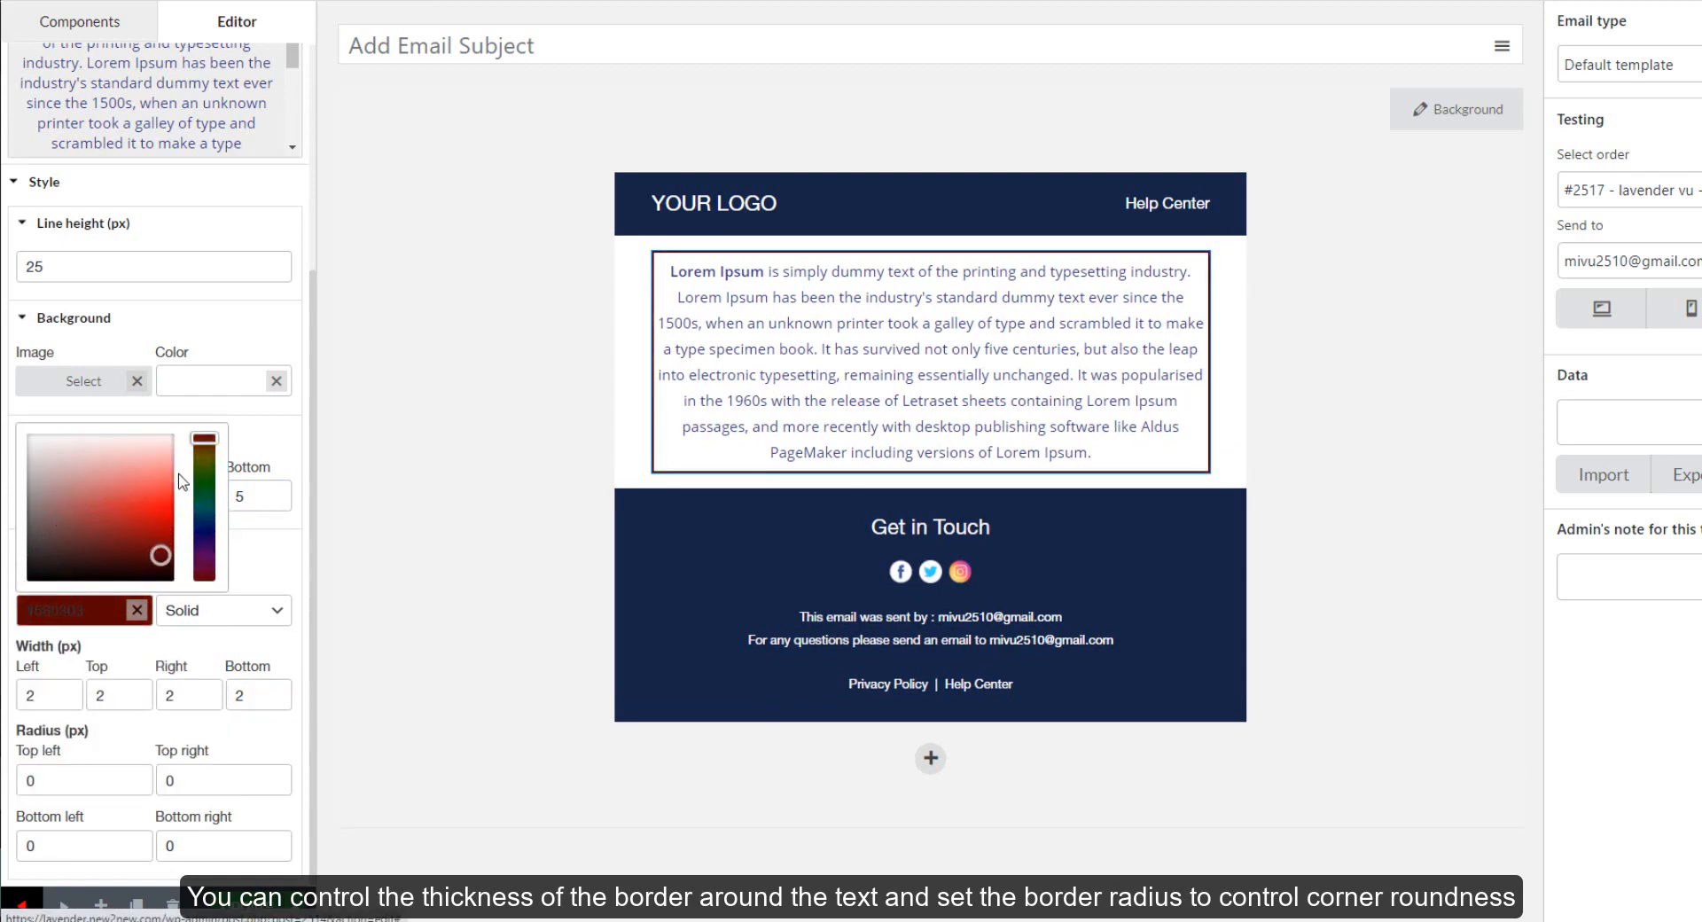
drag(203, 438, 202, 491)
mouse_move(161, 555)
mouse_down()
mouse_move(111, 482)
mouse_move(83, 478)
mouse_up()
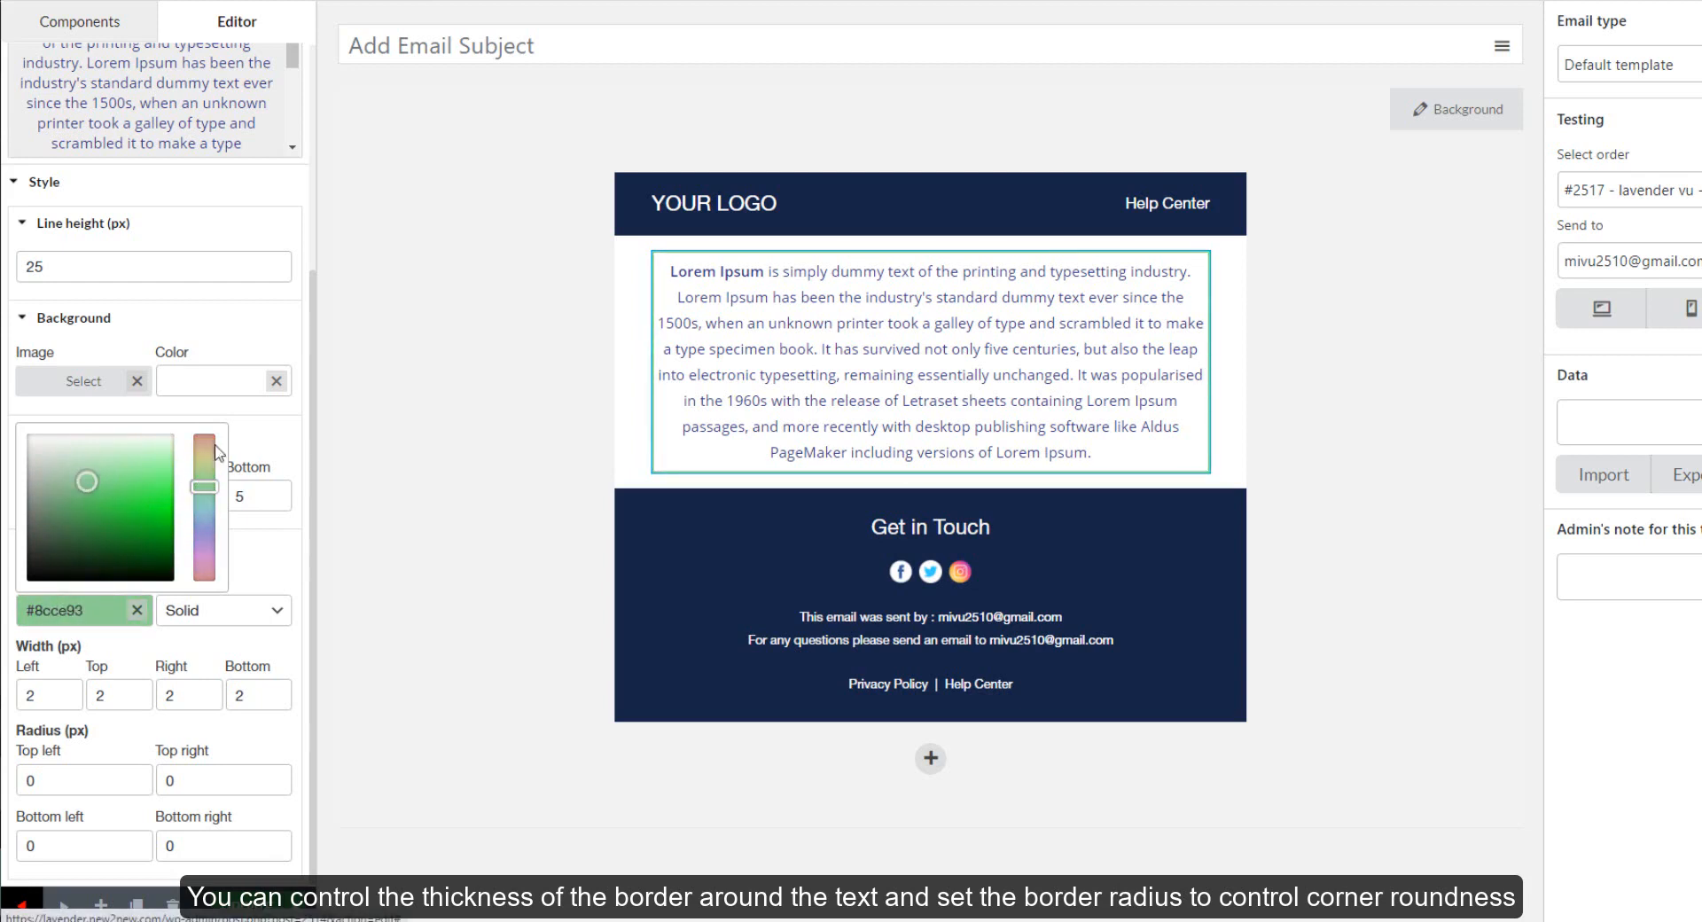
click(248, 443)
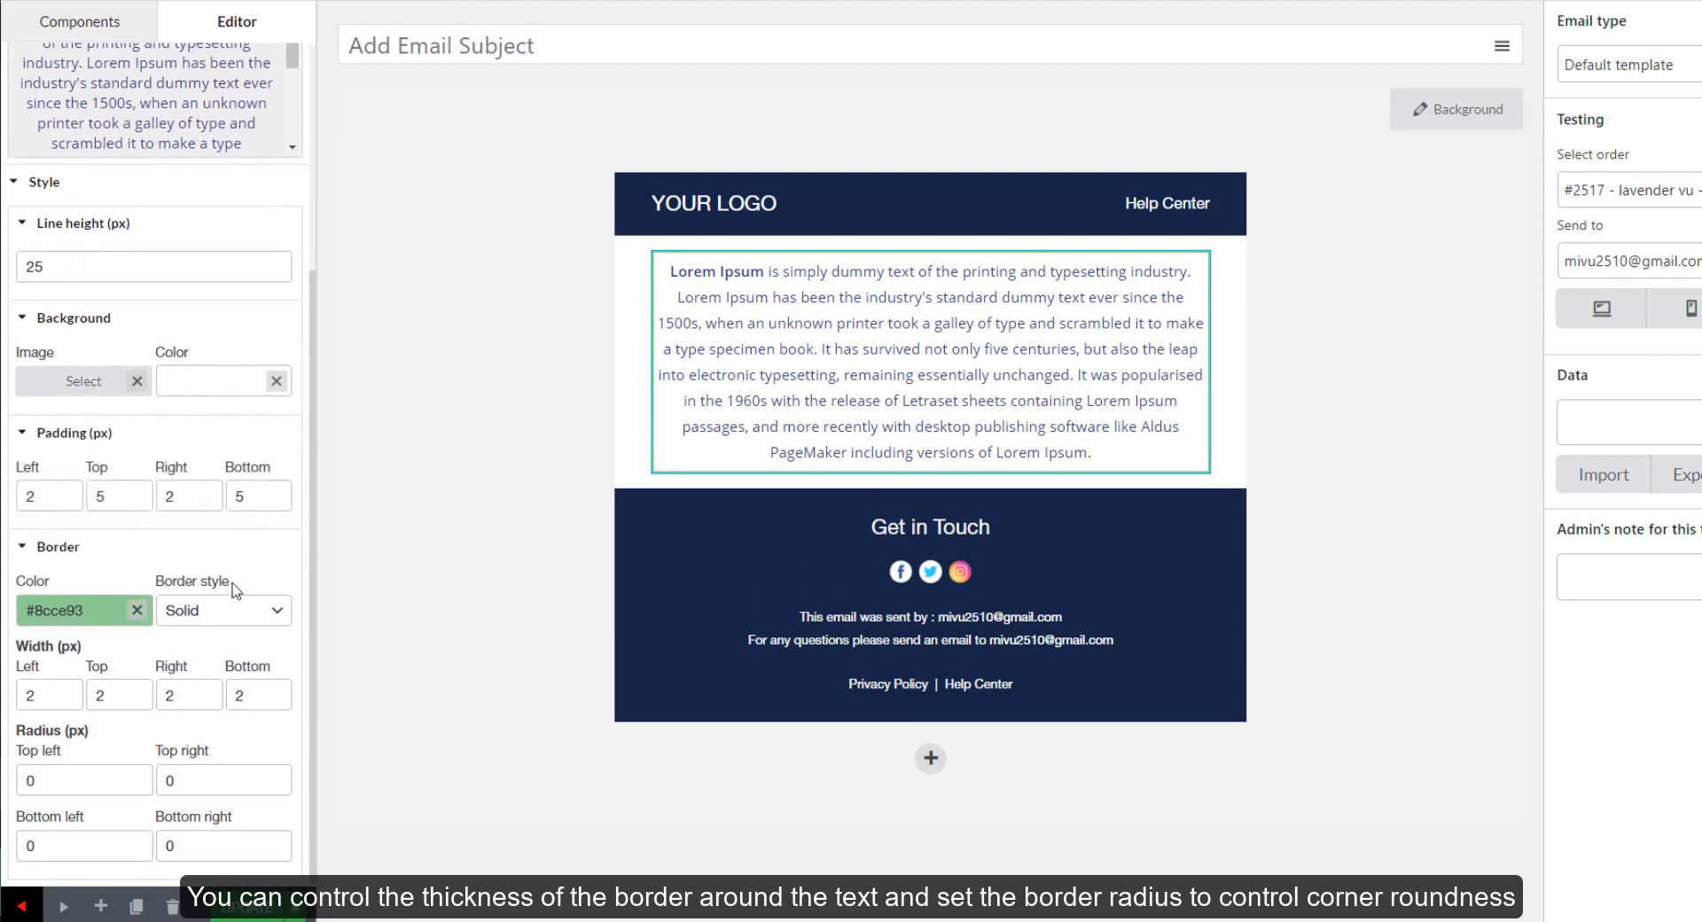
- Set the text block's border style to Dotted and its border width to 5 px on all four sides
click(228, 611)
click(227, 655)
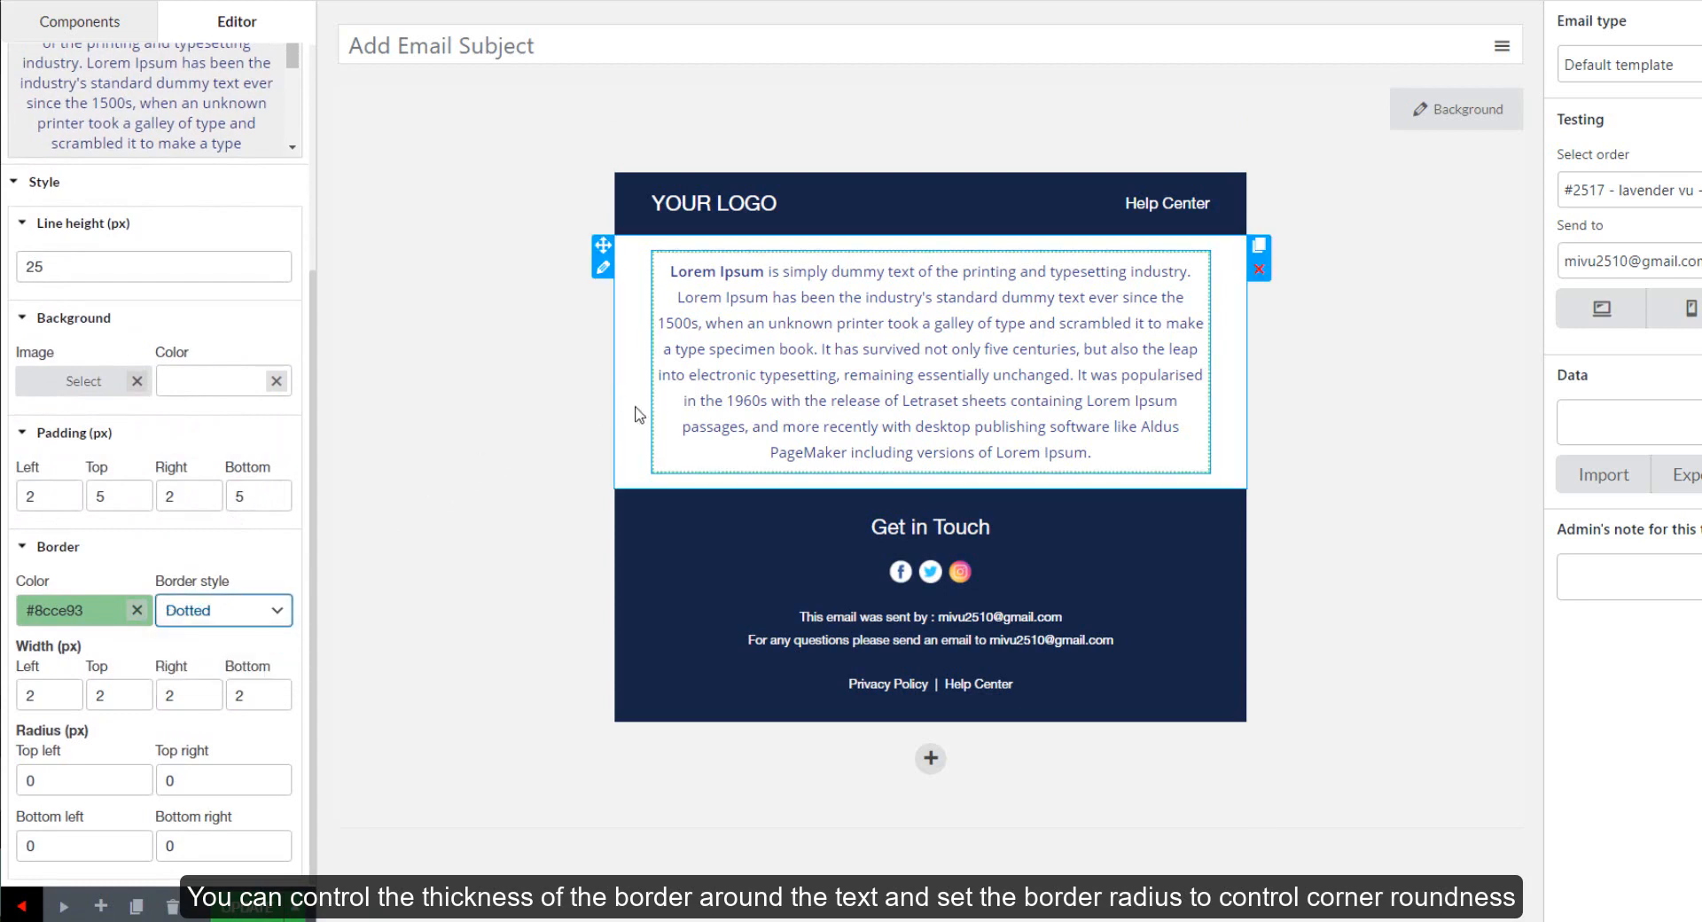
double_click(17, 695)
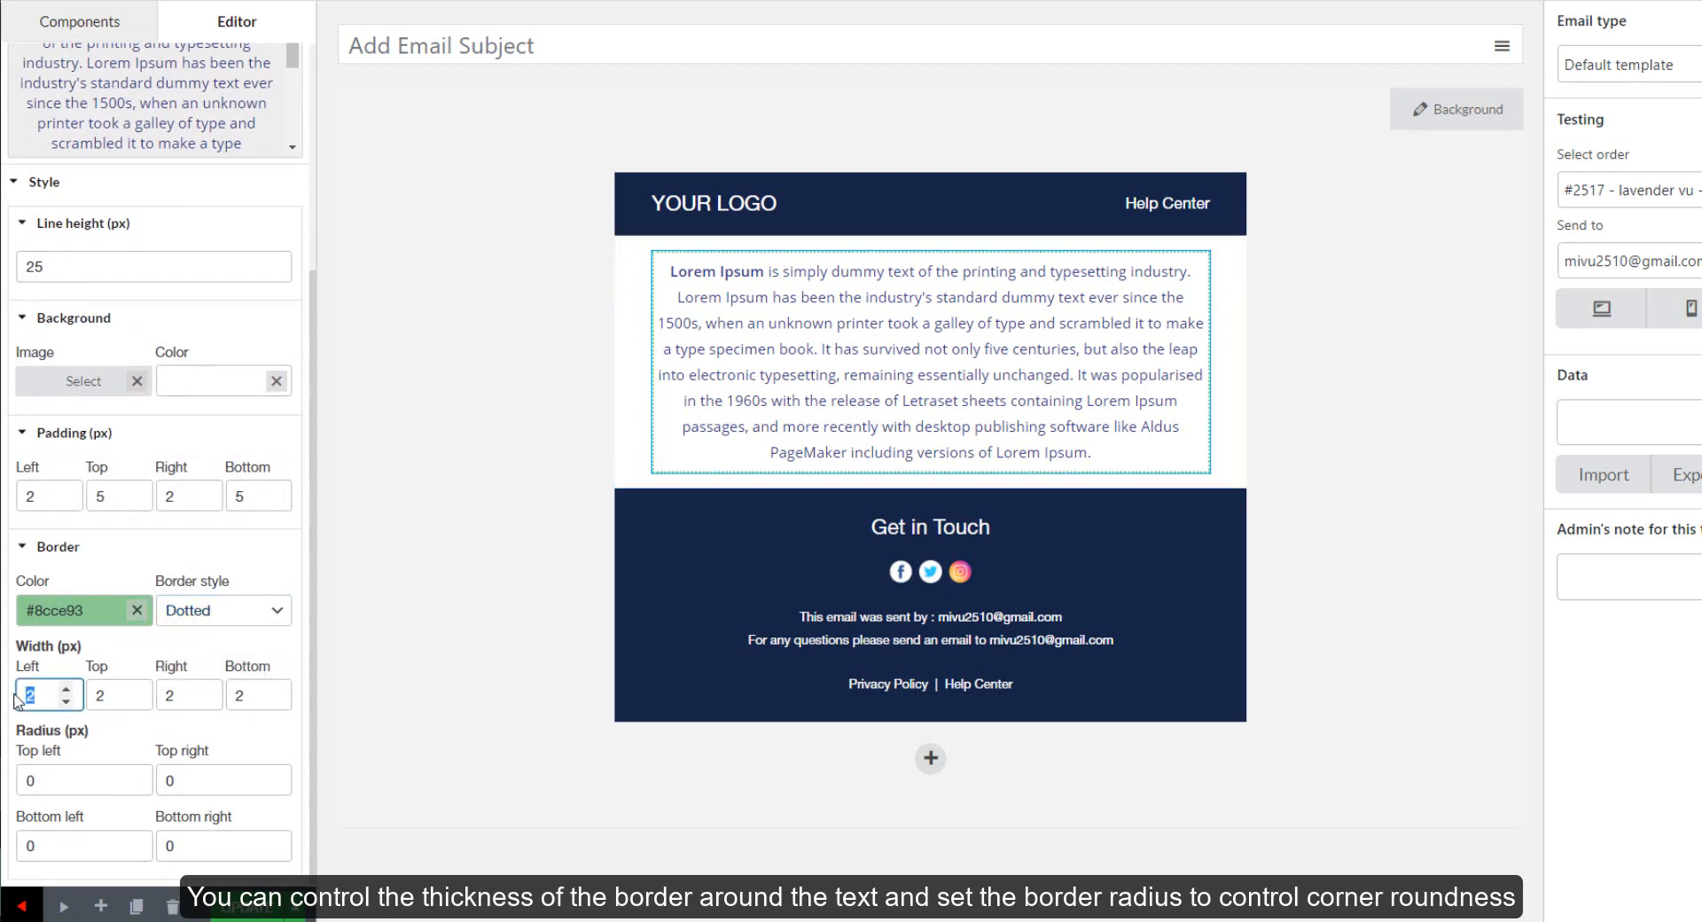
text(5)
key(Tab)
text(5)
key(Tab)
text(5)
key(Tab)
text(5)
key(Tab)
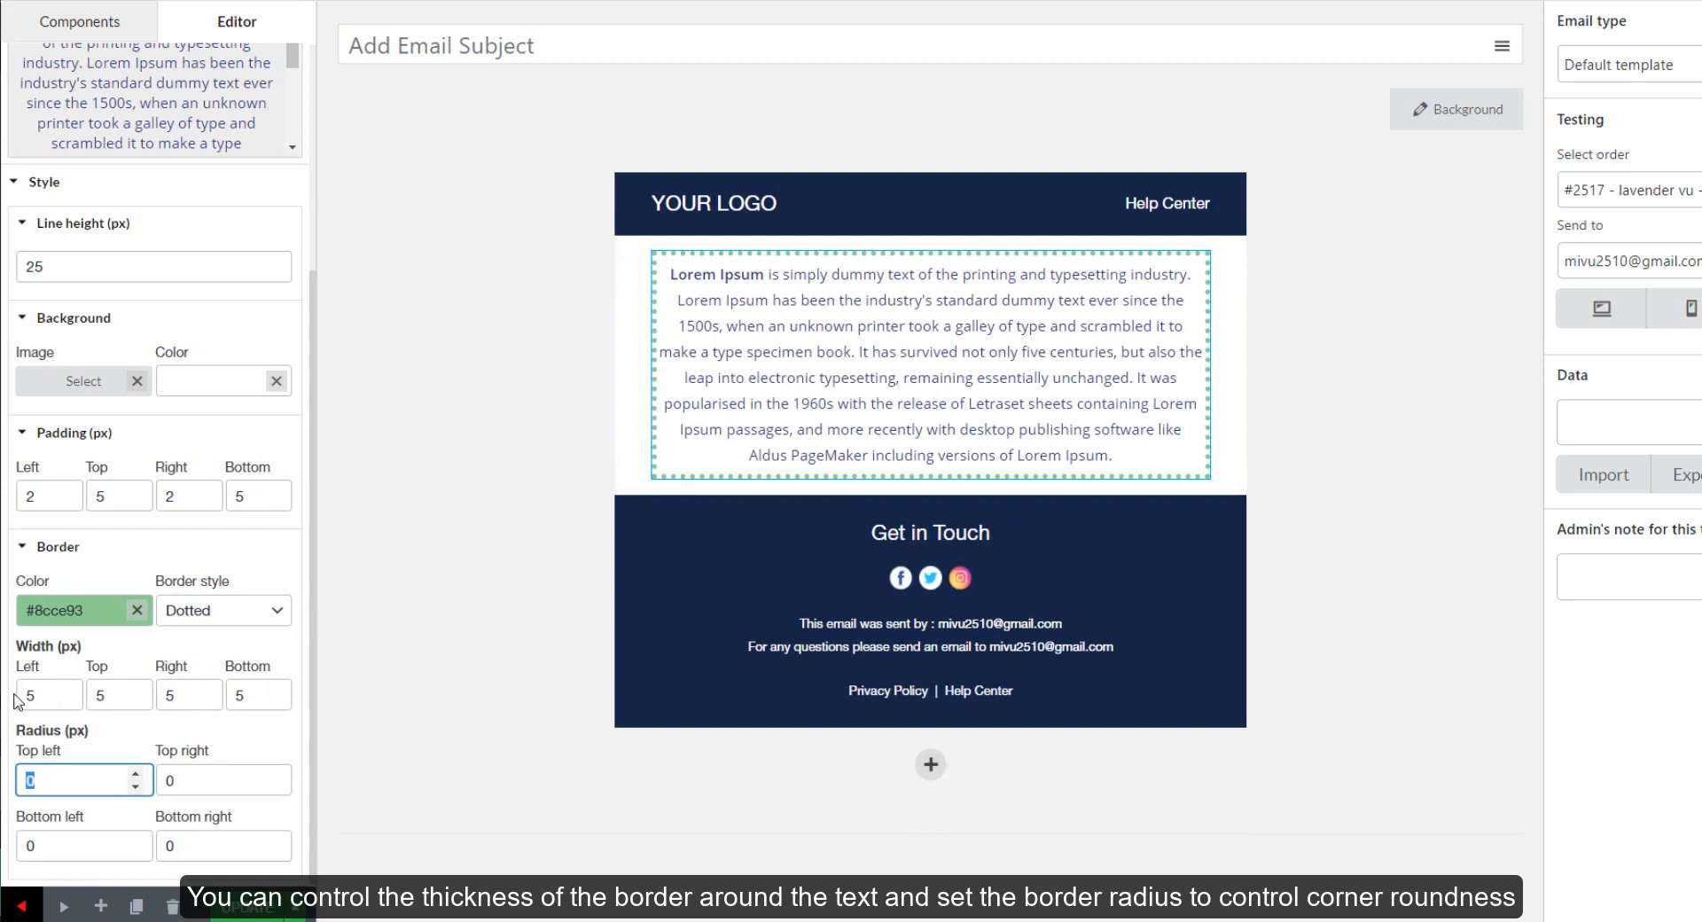
- Set the text block's border style to Dashed and its top-left, top-right and bottom-left corner radii to 10 px
click(183, 630)
click(191, 678)
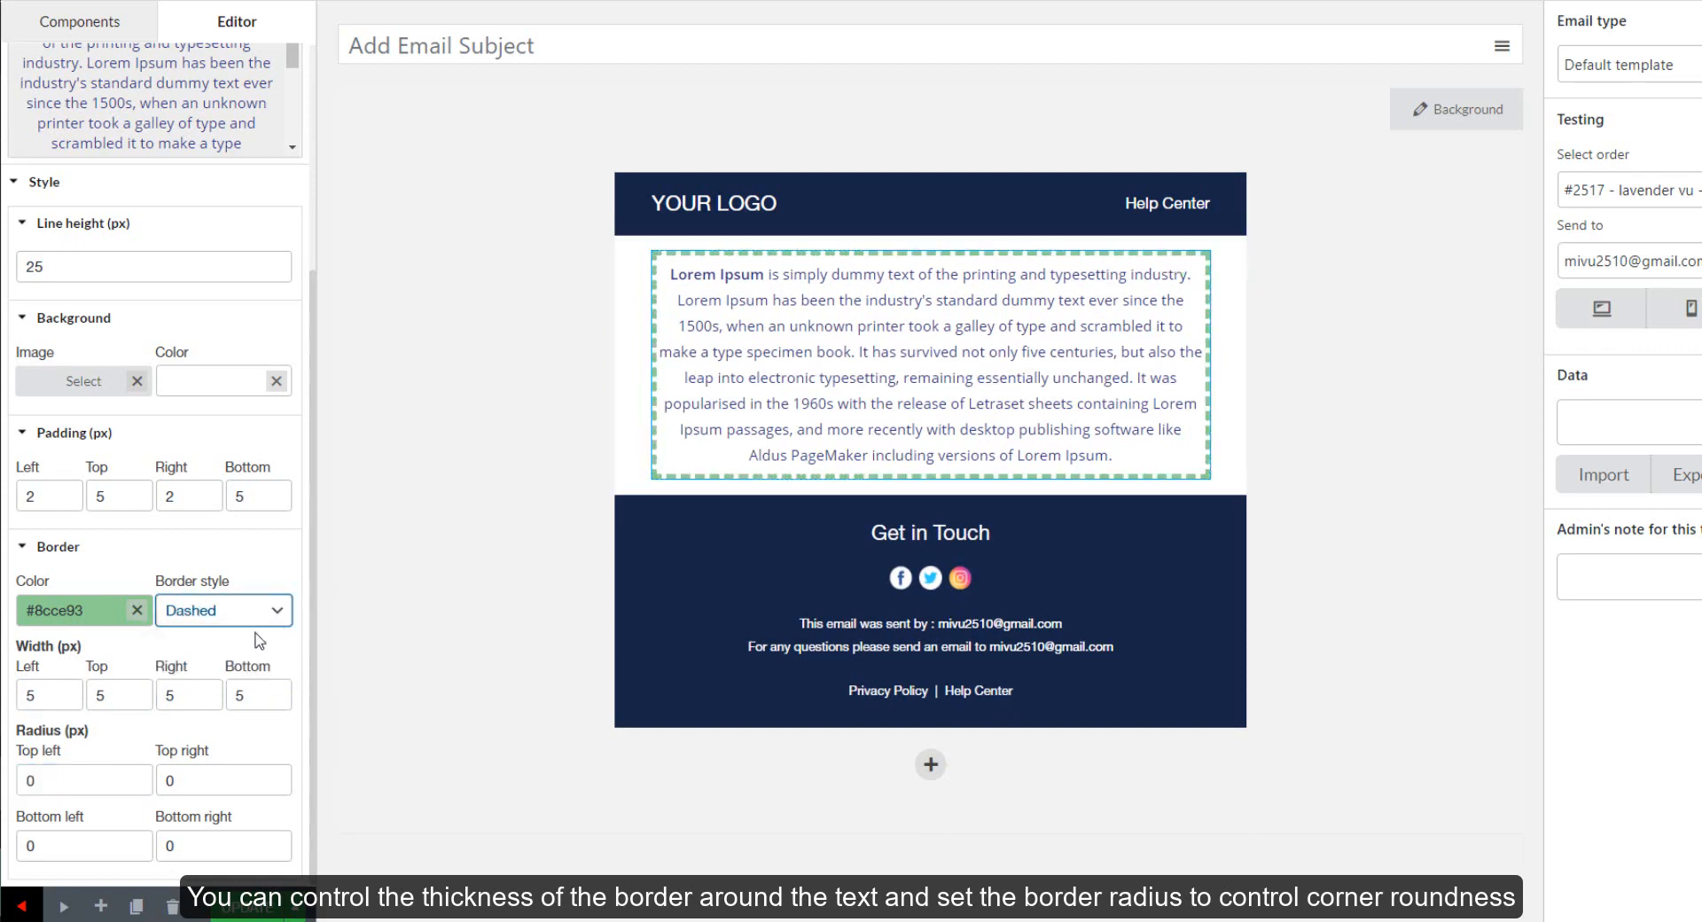
click(54, 780)
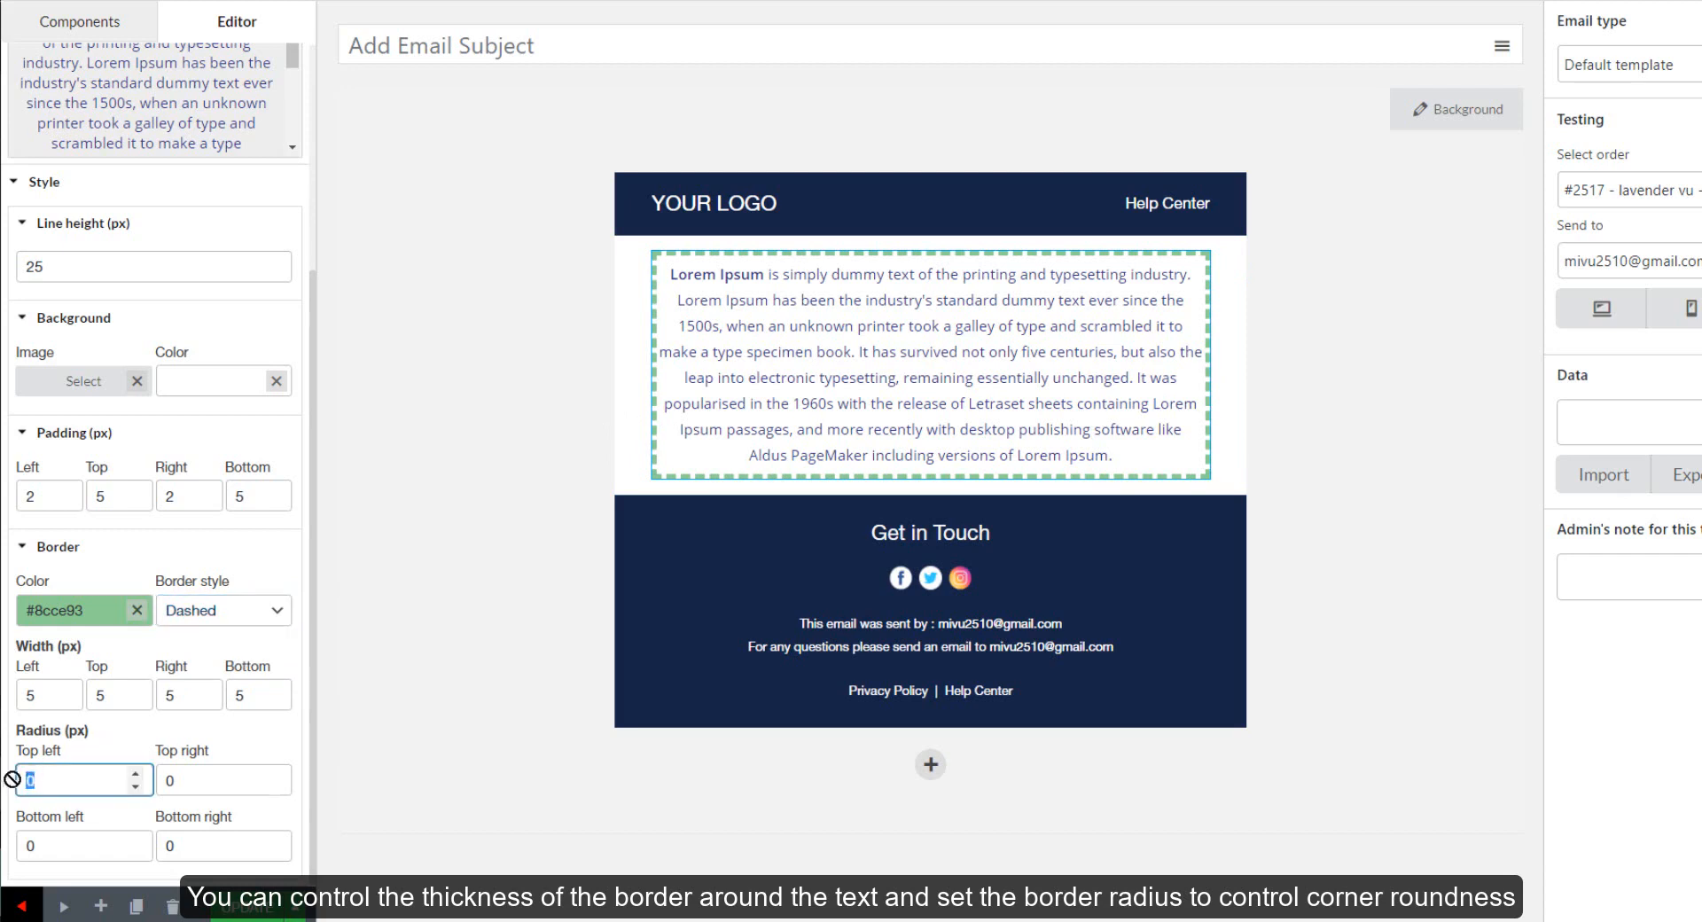
text(10)
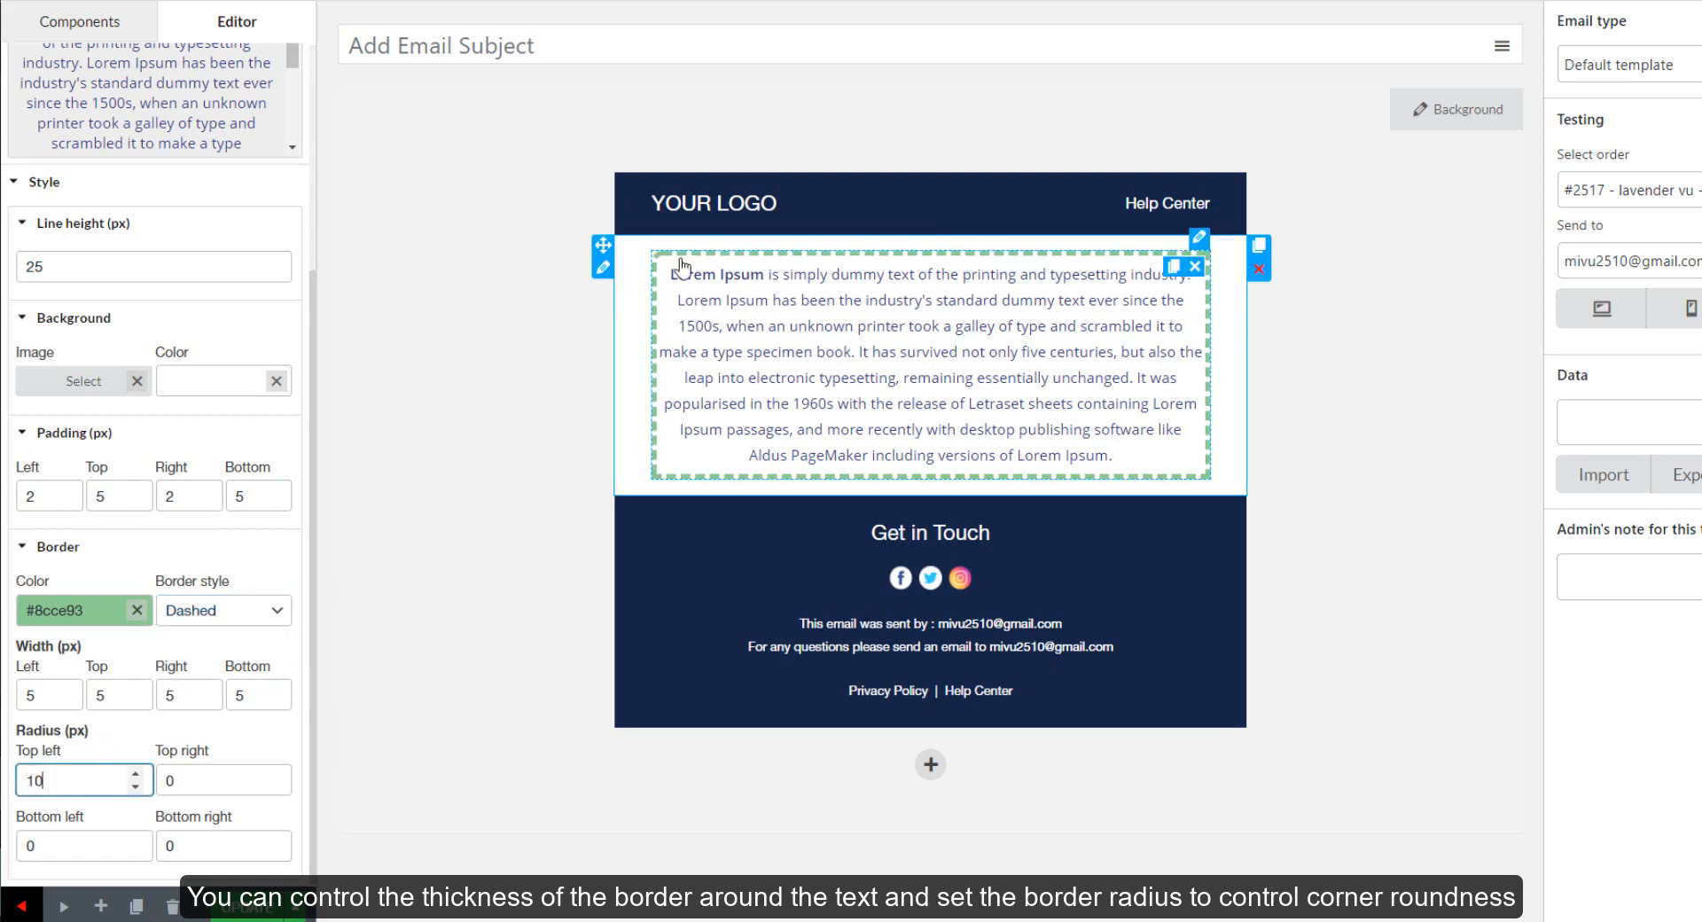
click(160, 782)
text(1)
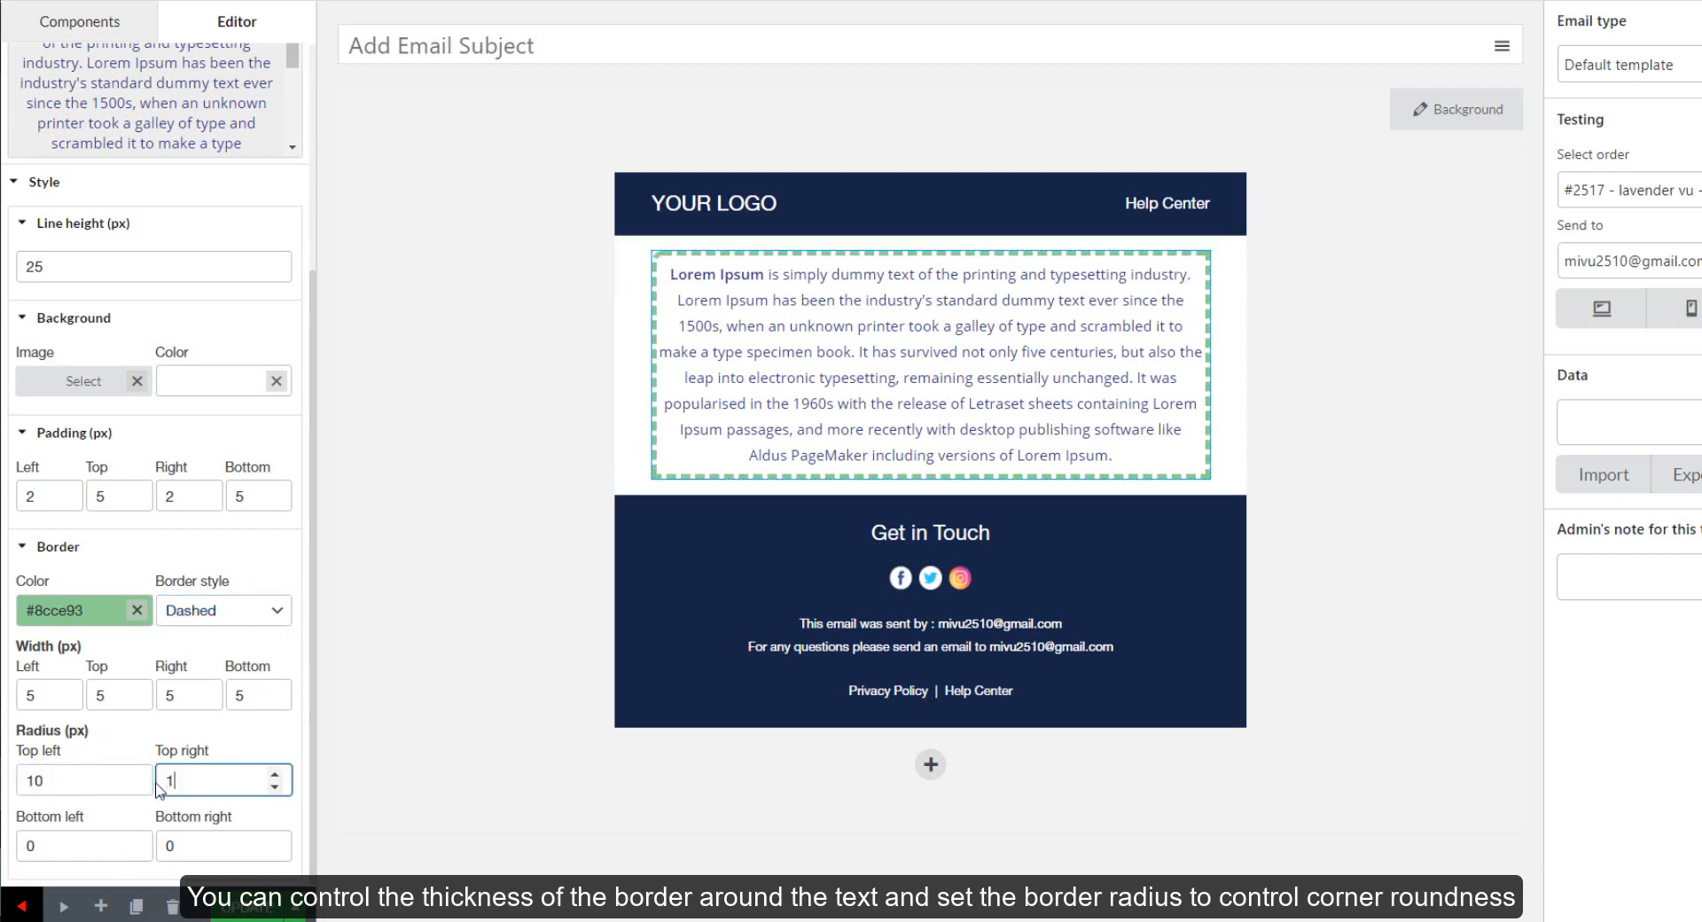
text(0)
key(Tab)
text(10)
key(Tab)
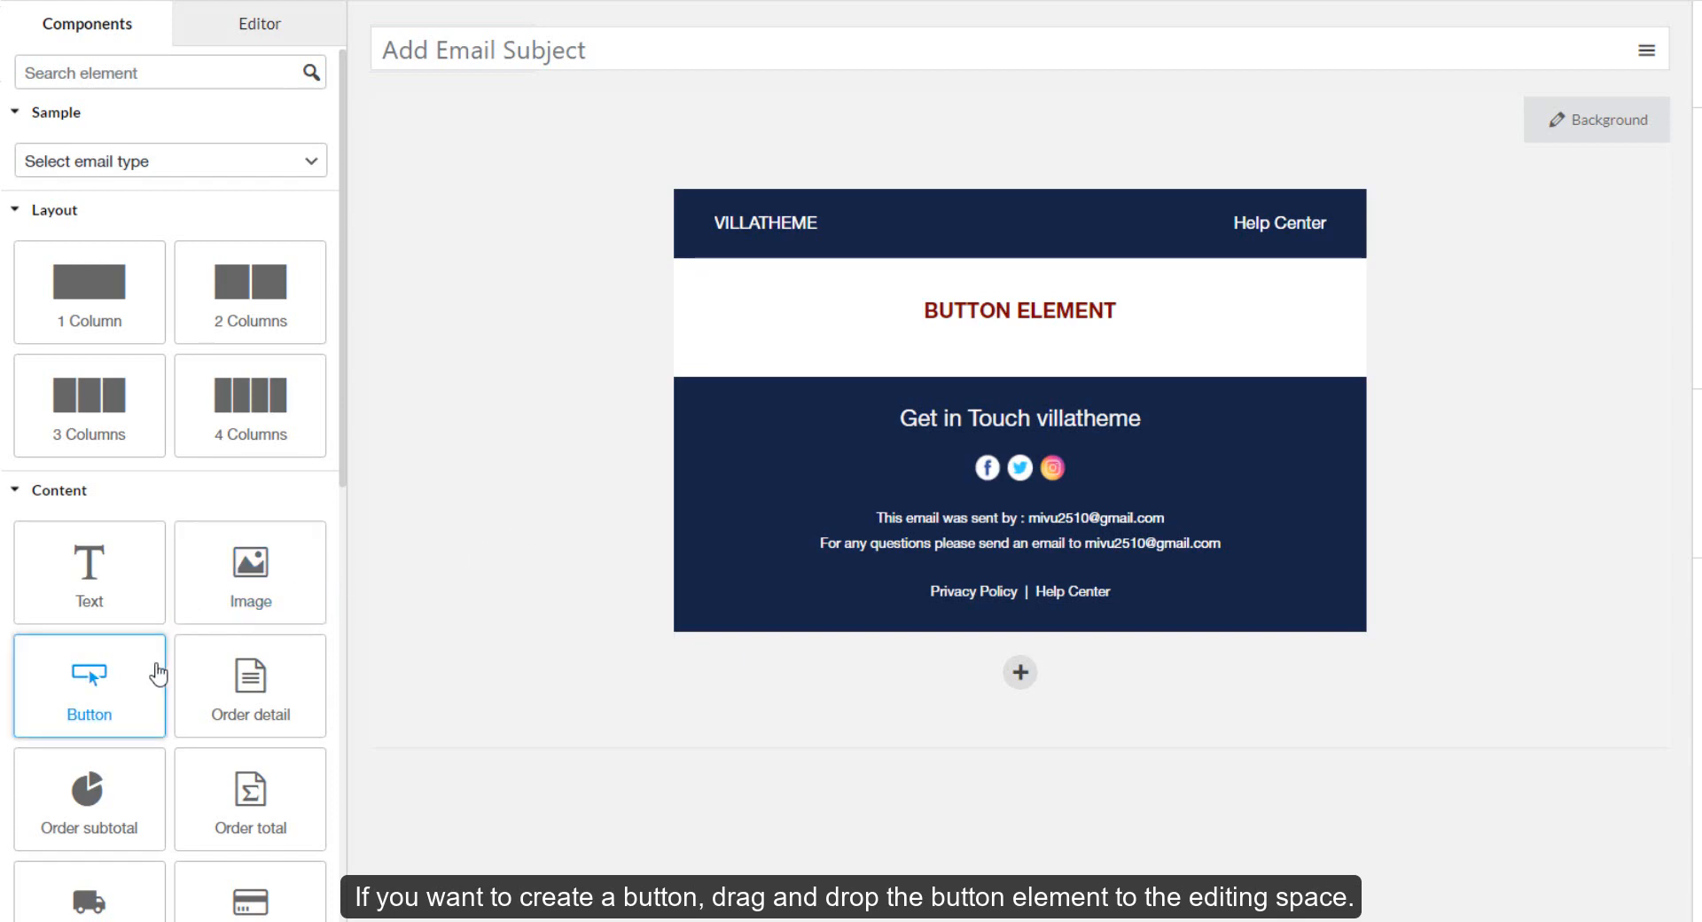
- Add a Button element below the BUTTON ELEMENT heading and set its text to "Click to reset password"
drag(156, 674, 830, 365)
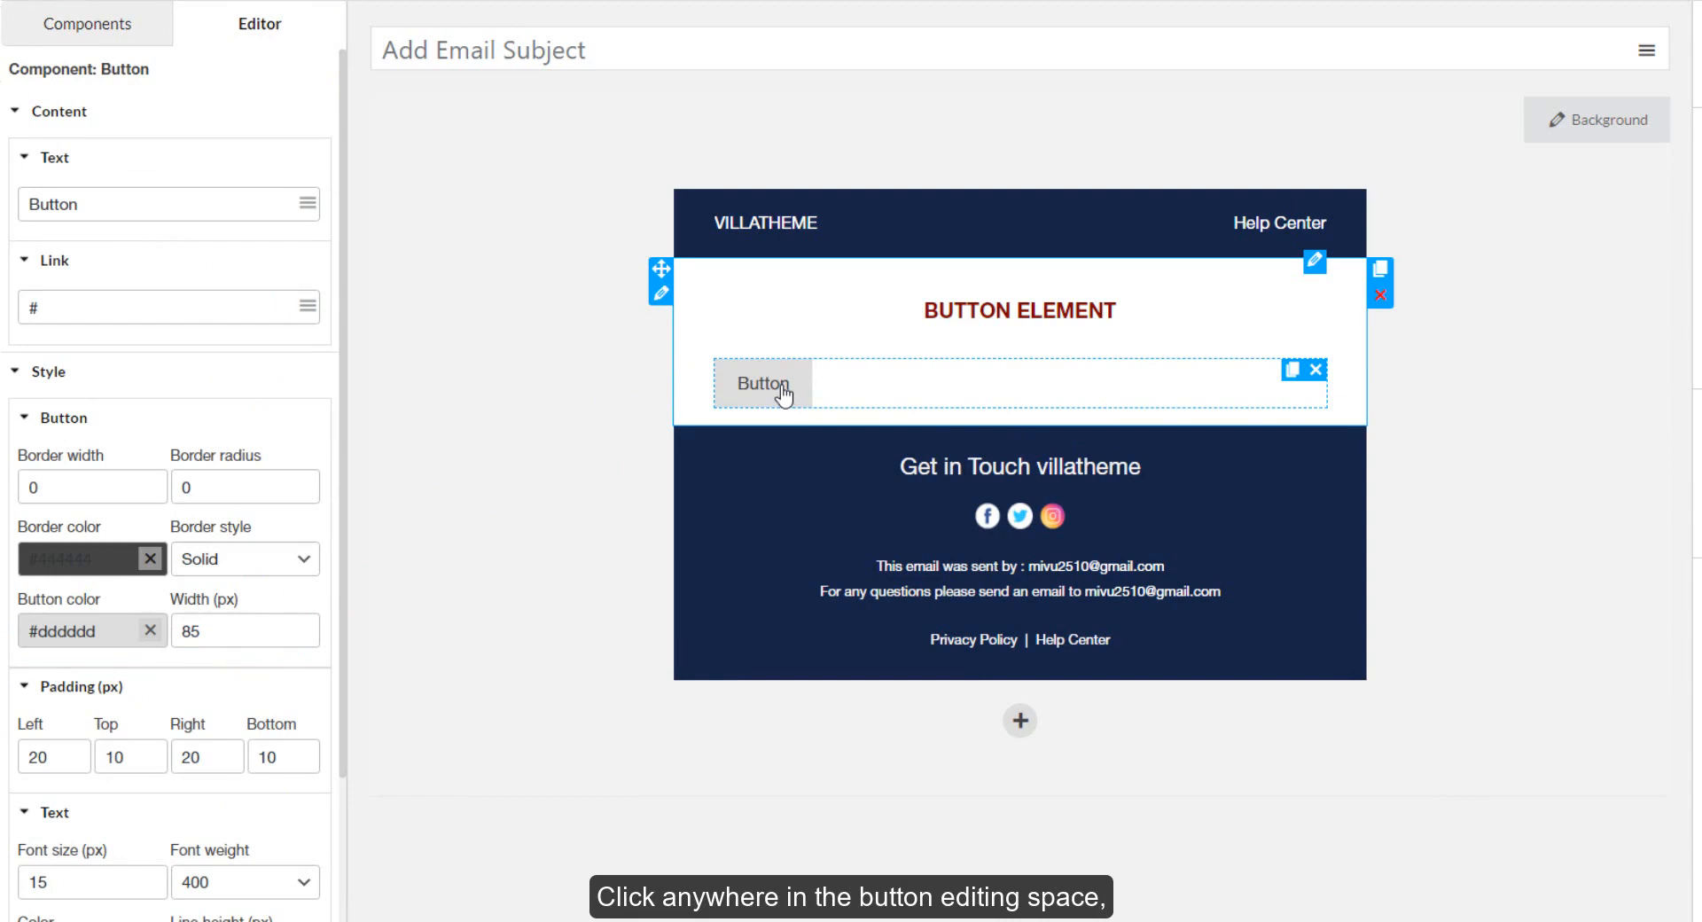
click(842, 398)
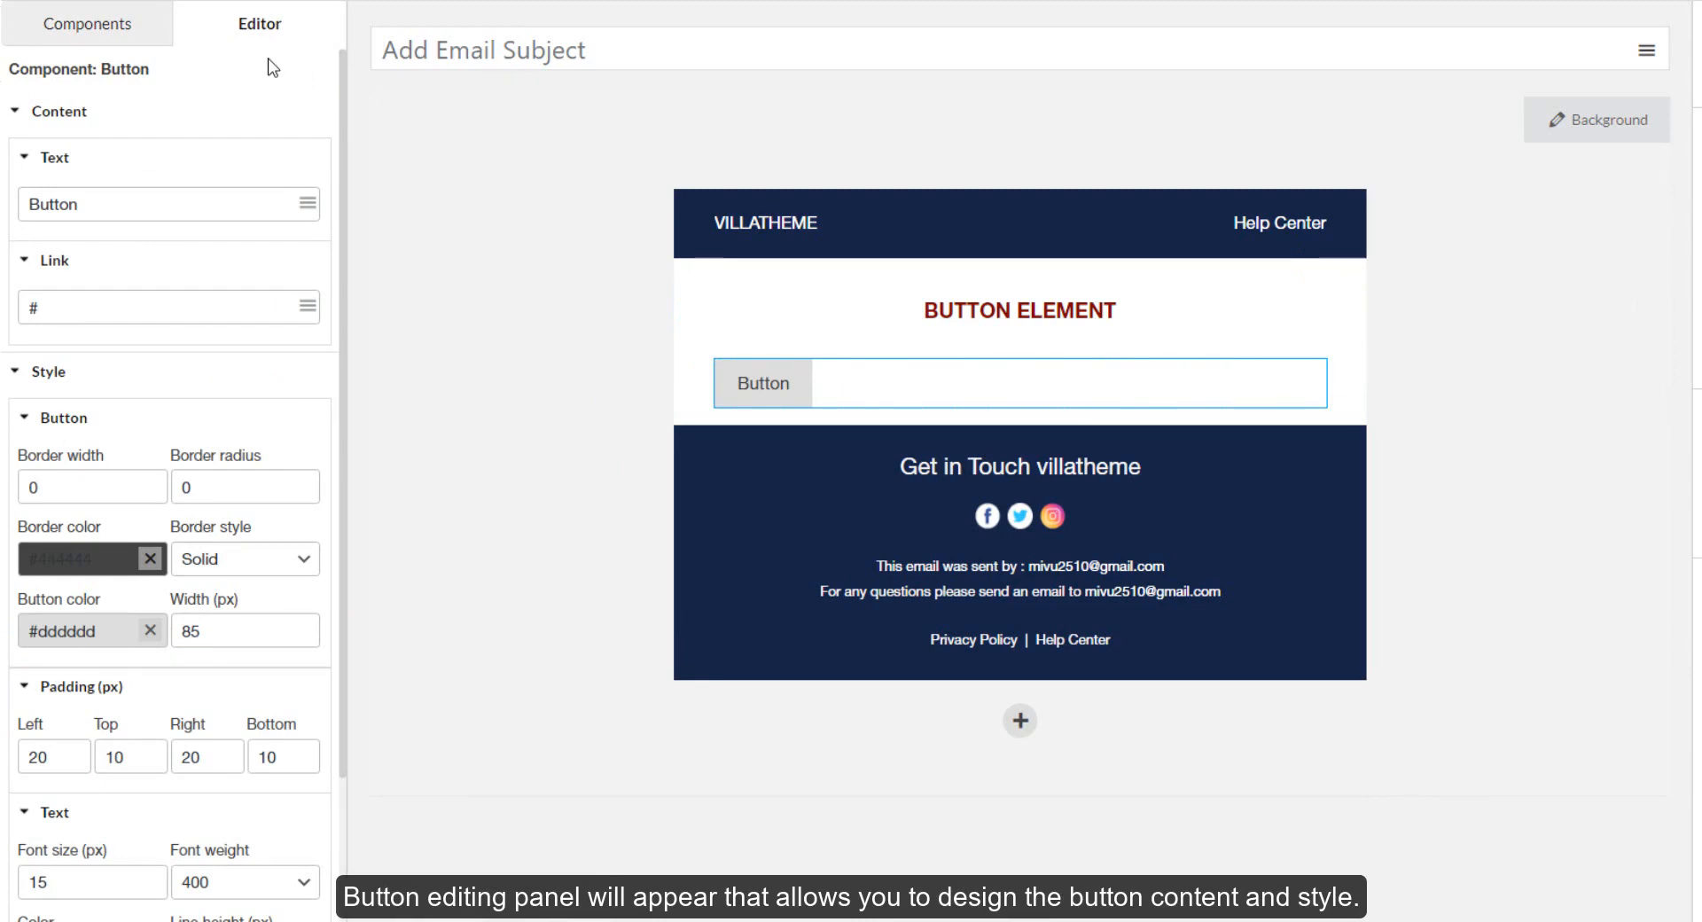
click(128, 210)
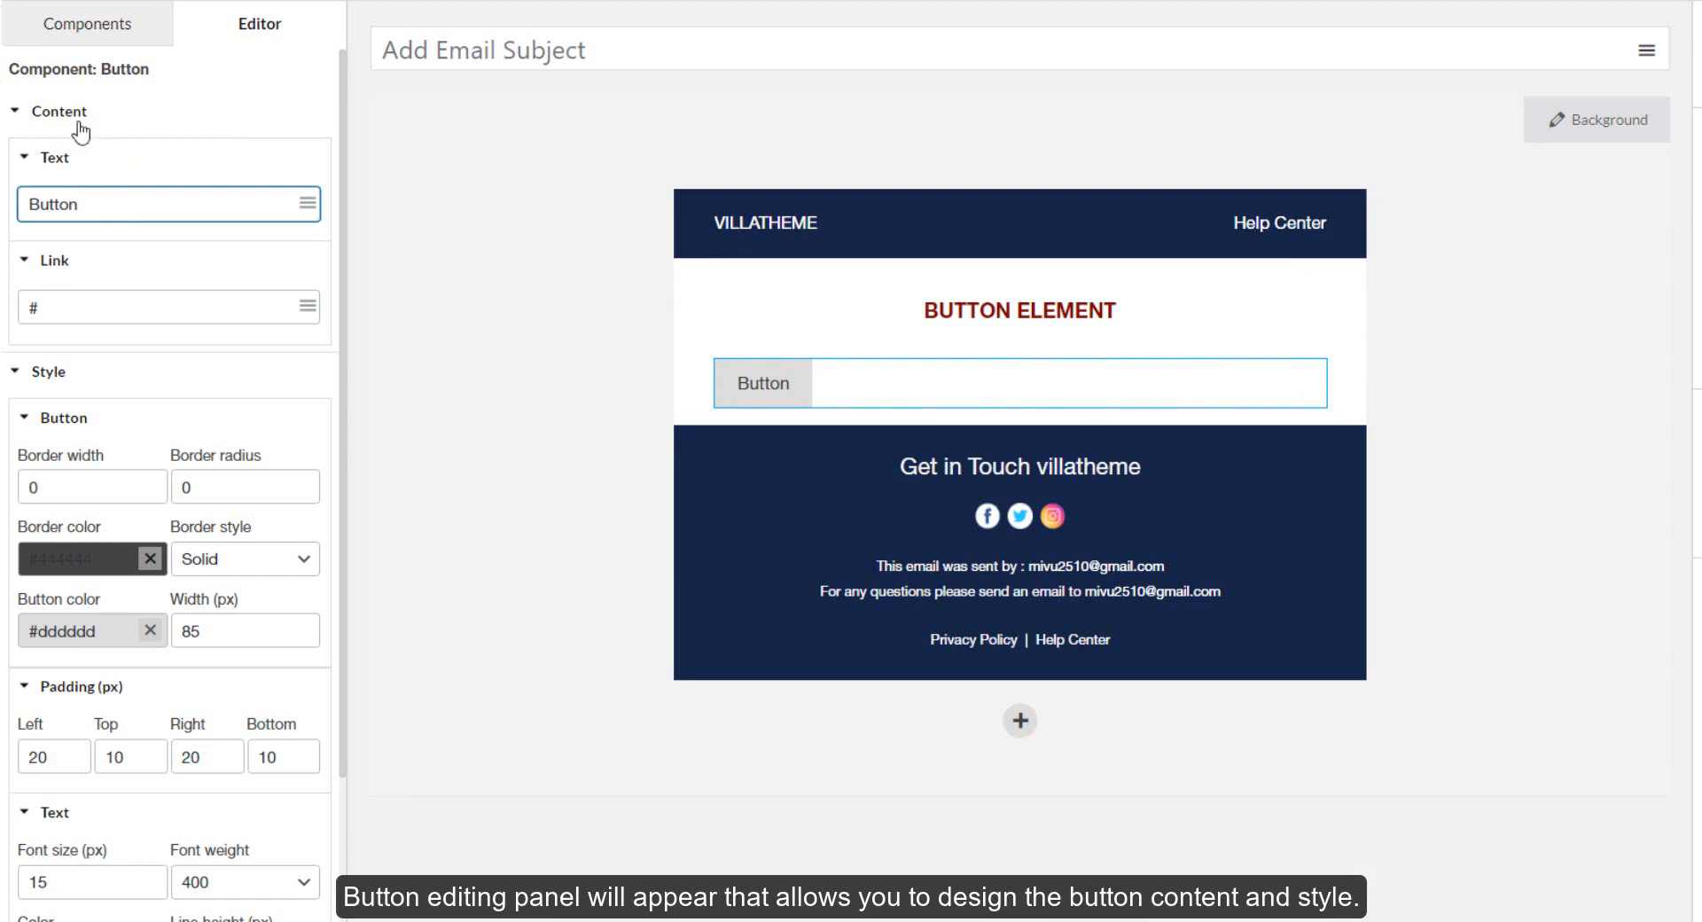
drag(82, 204, 41, 202)
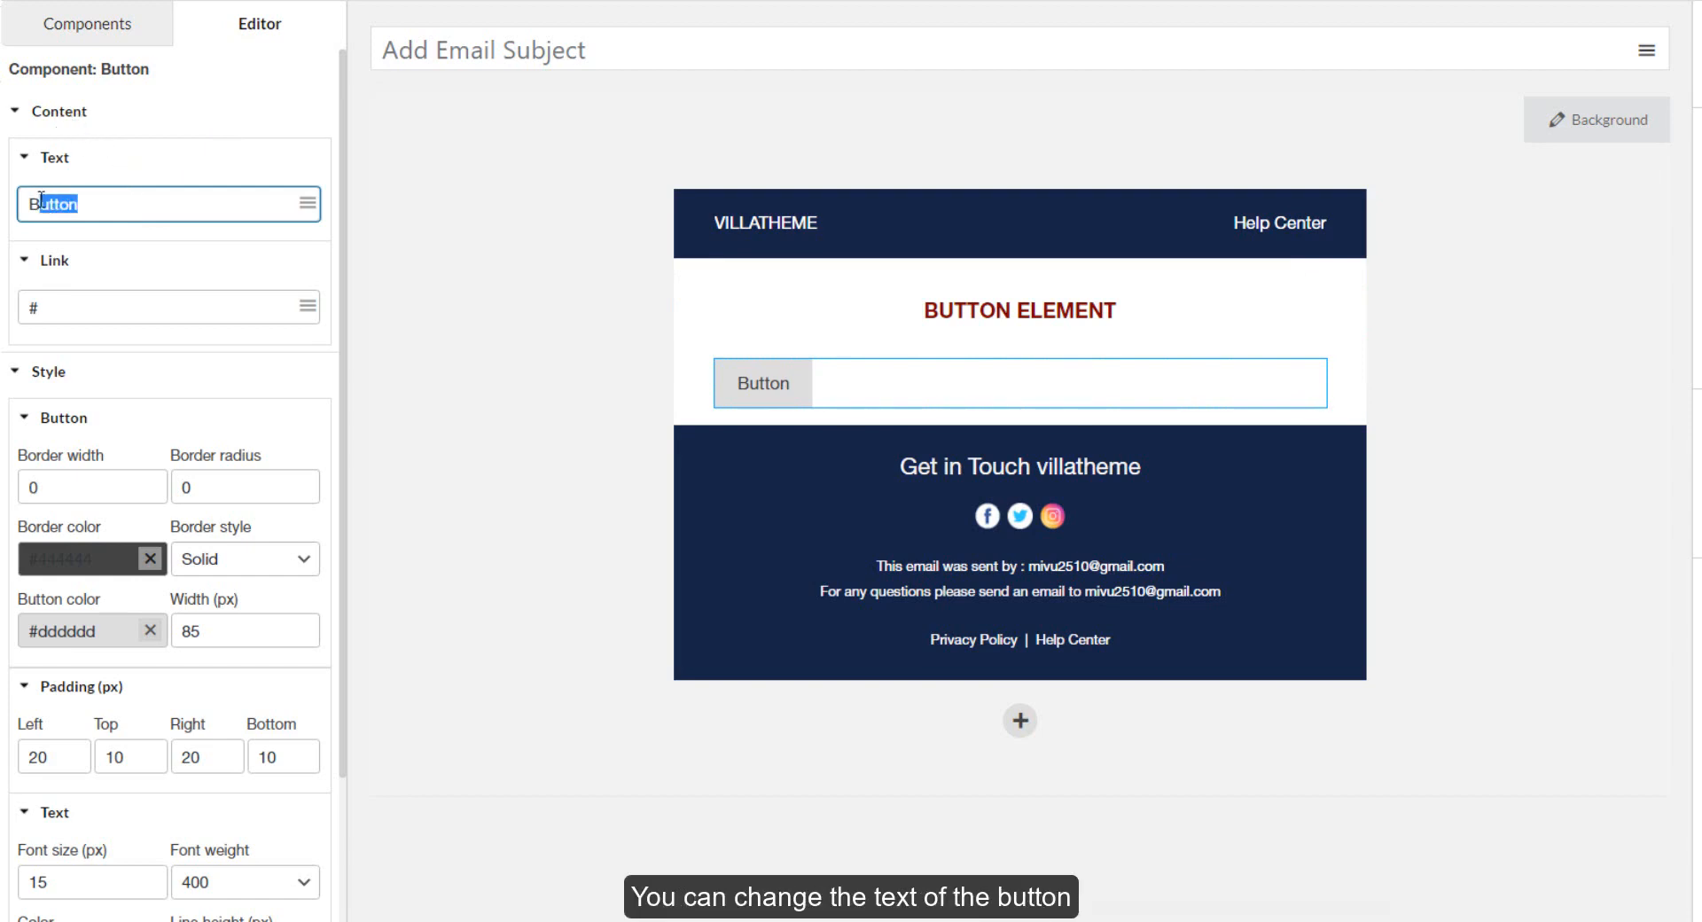
text(C)
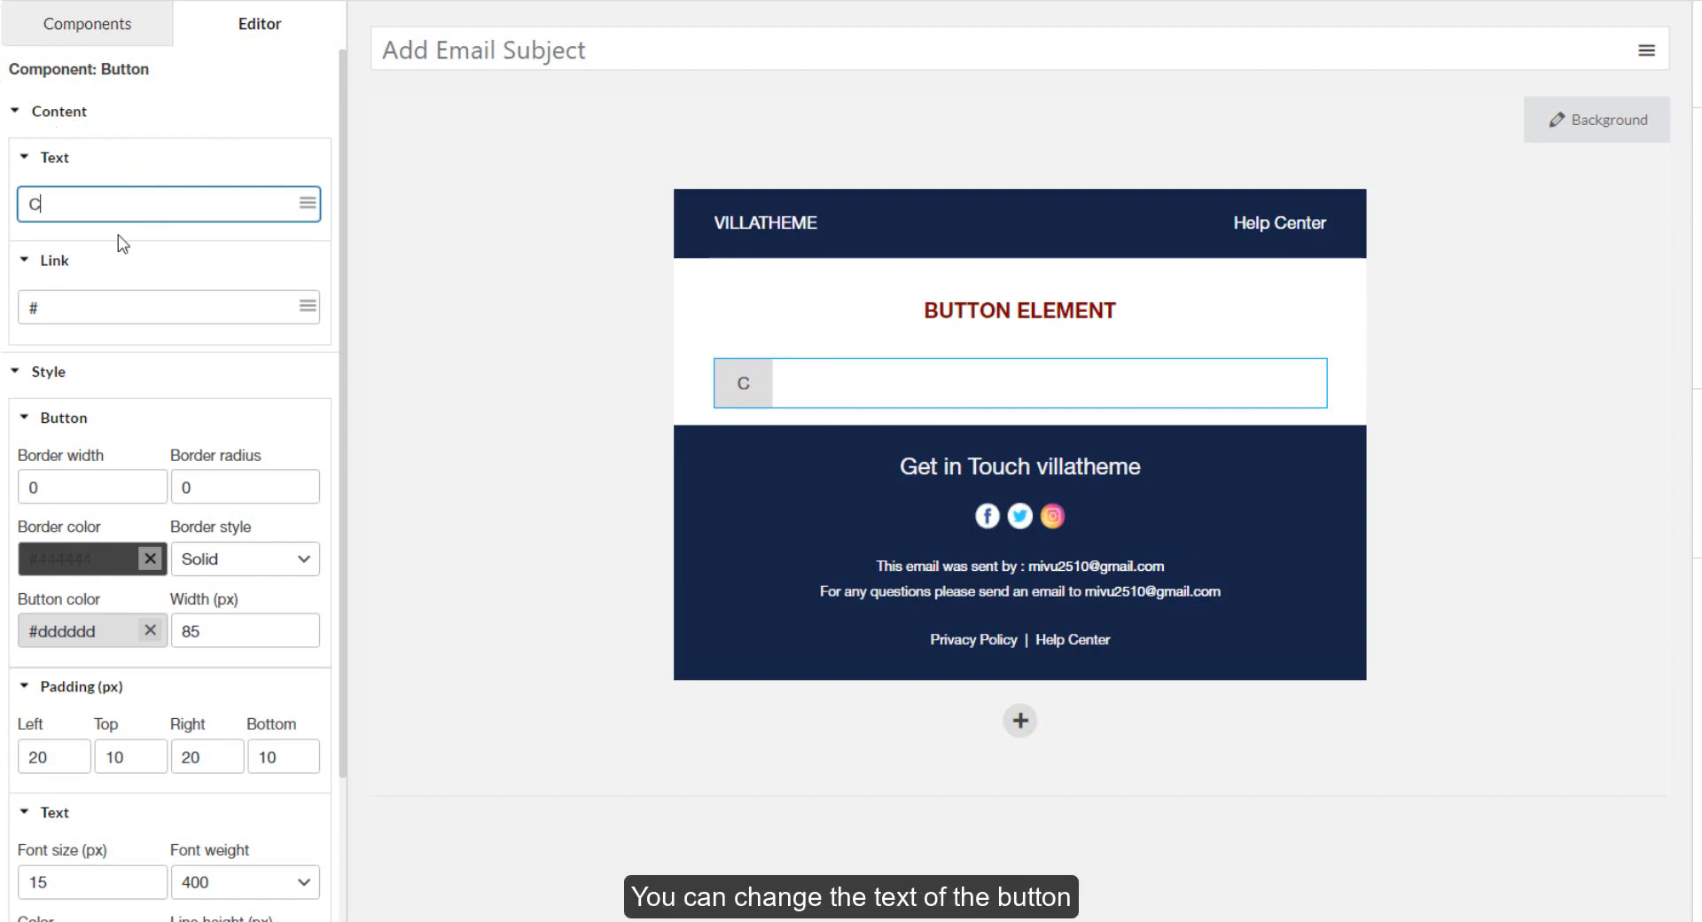
text(lick to )
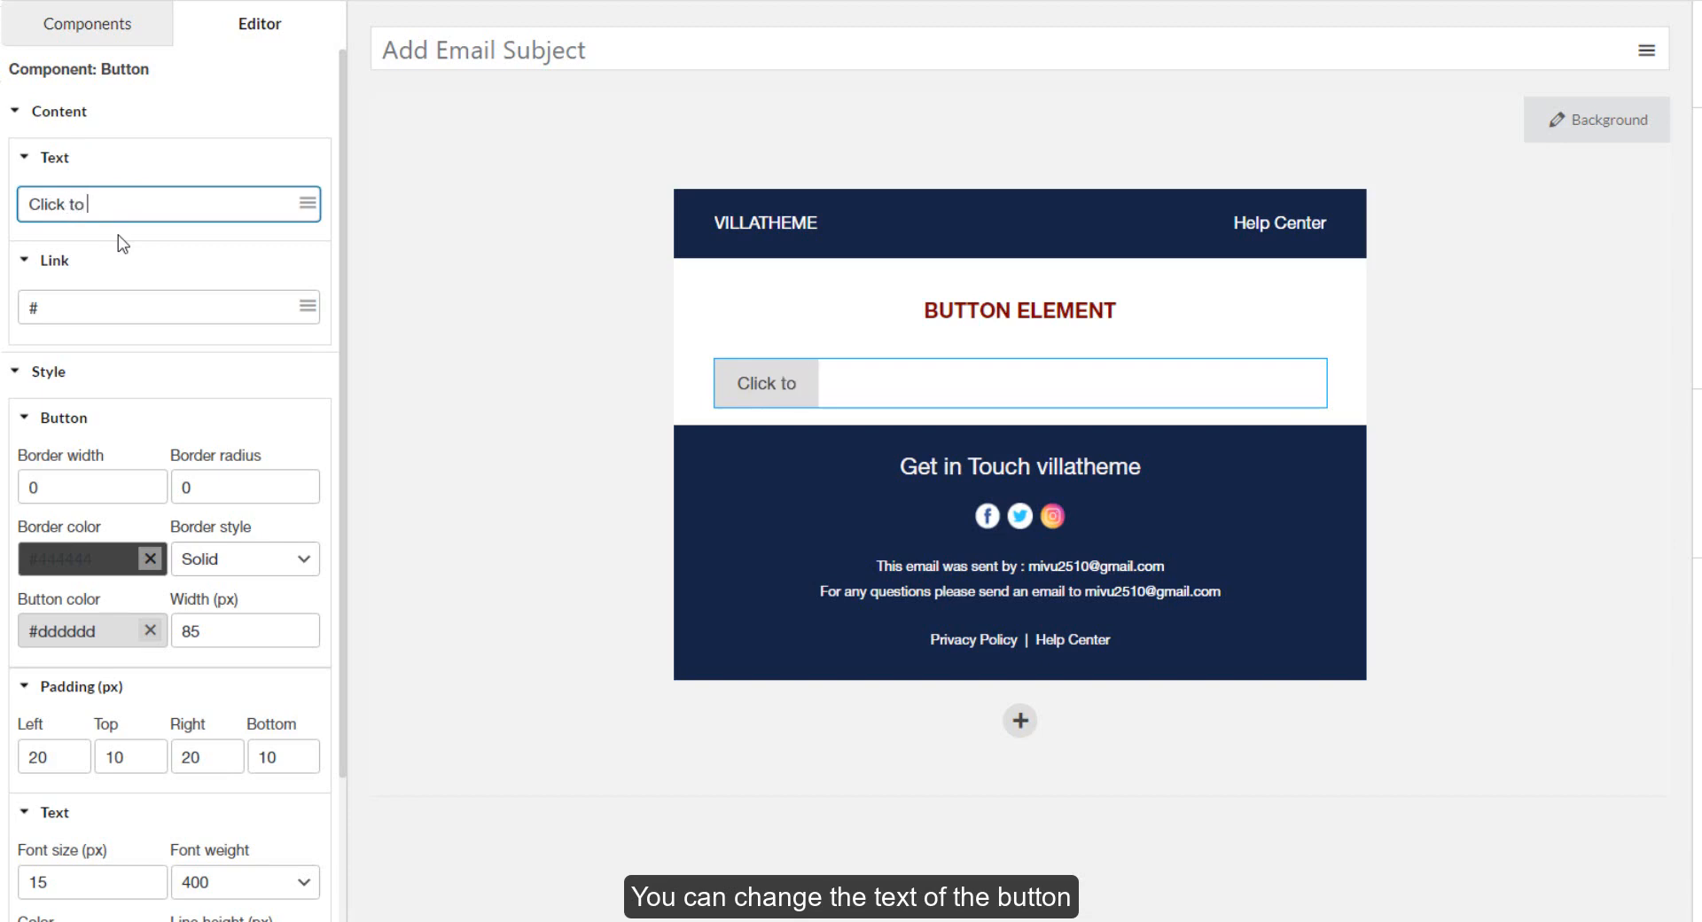
text(reset)
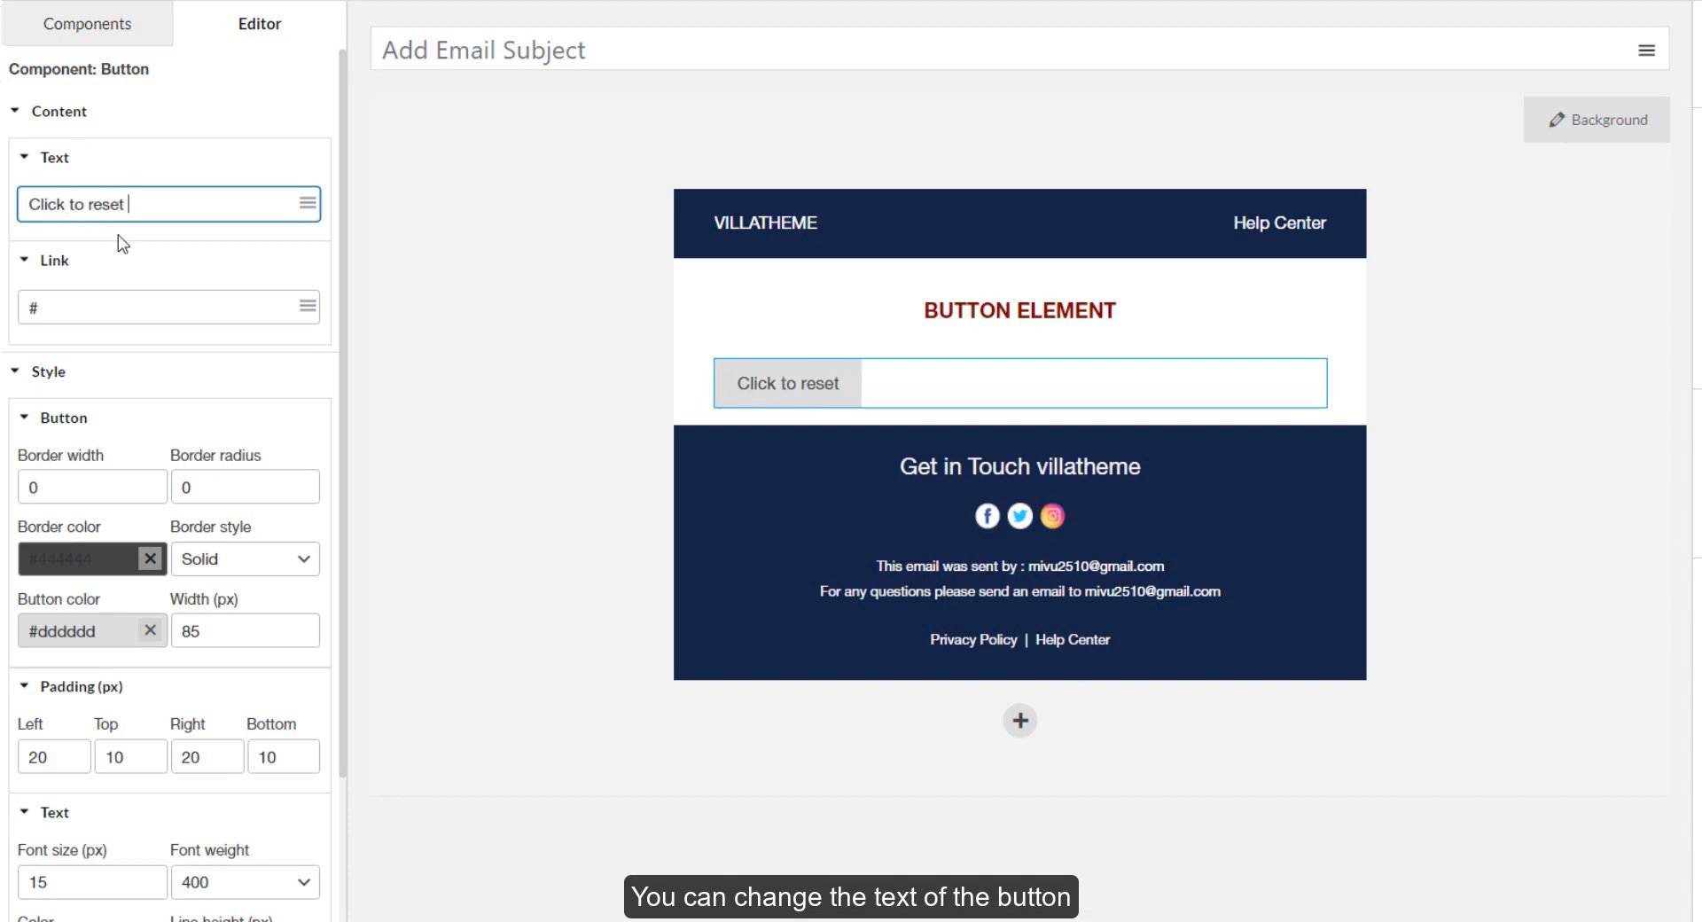
text( pass)
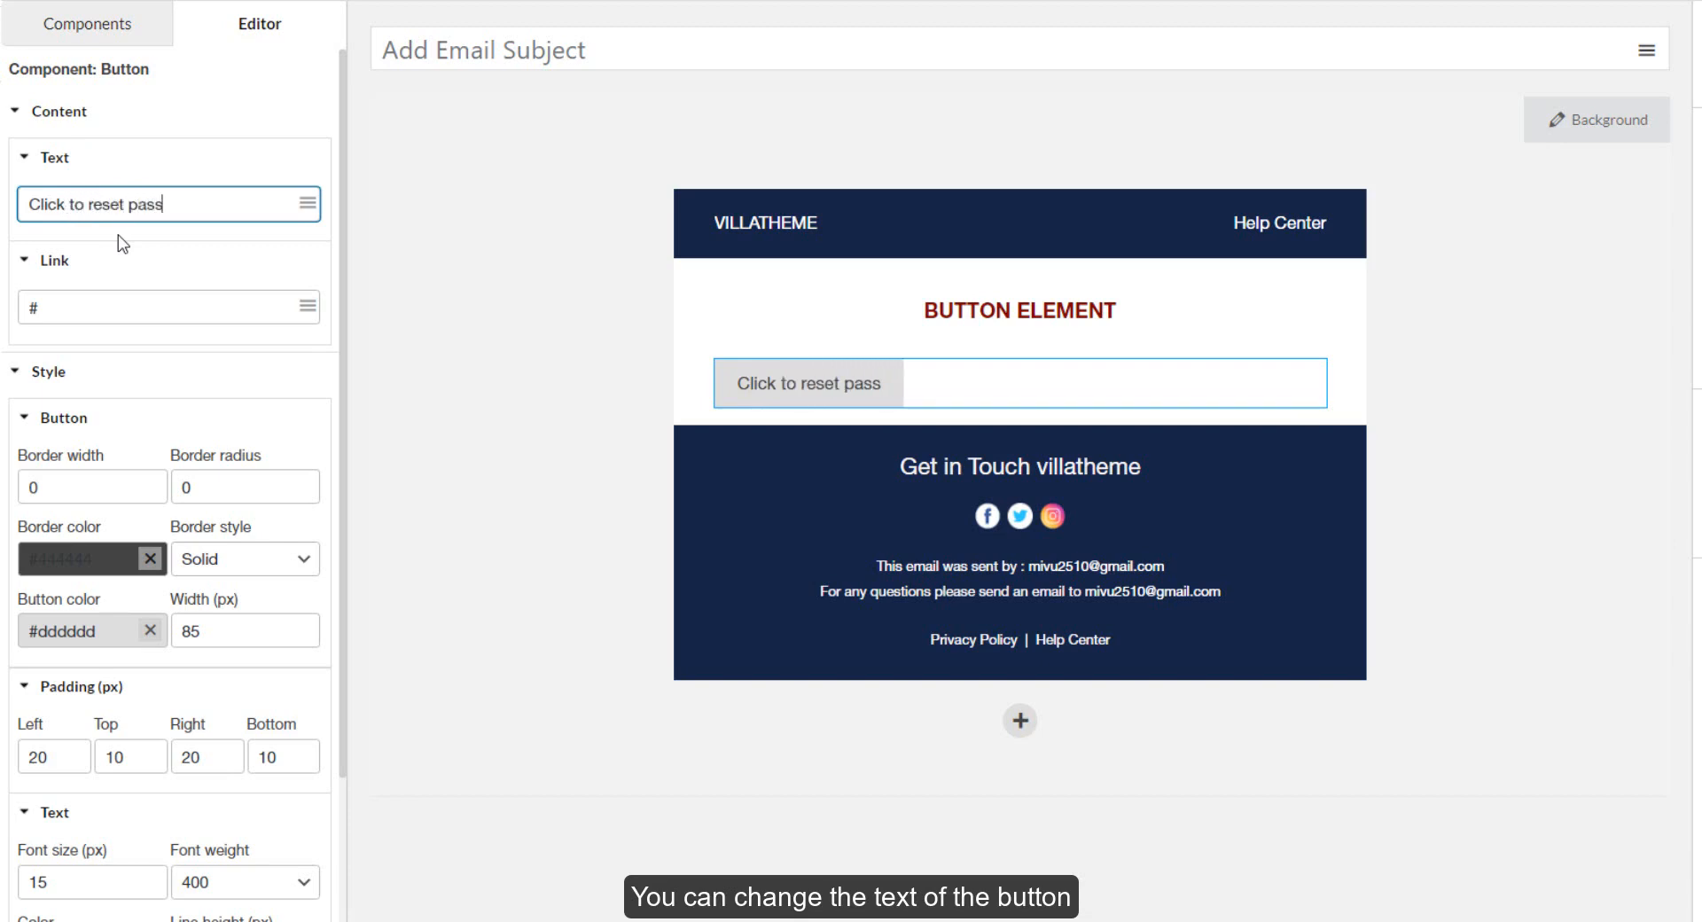
text(word)
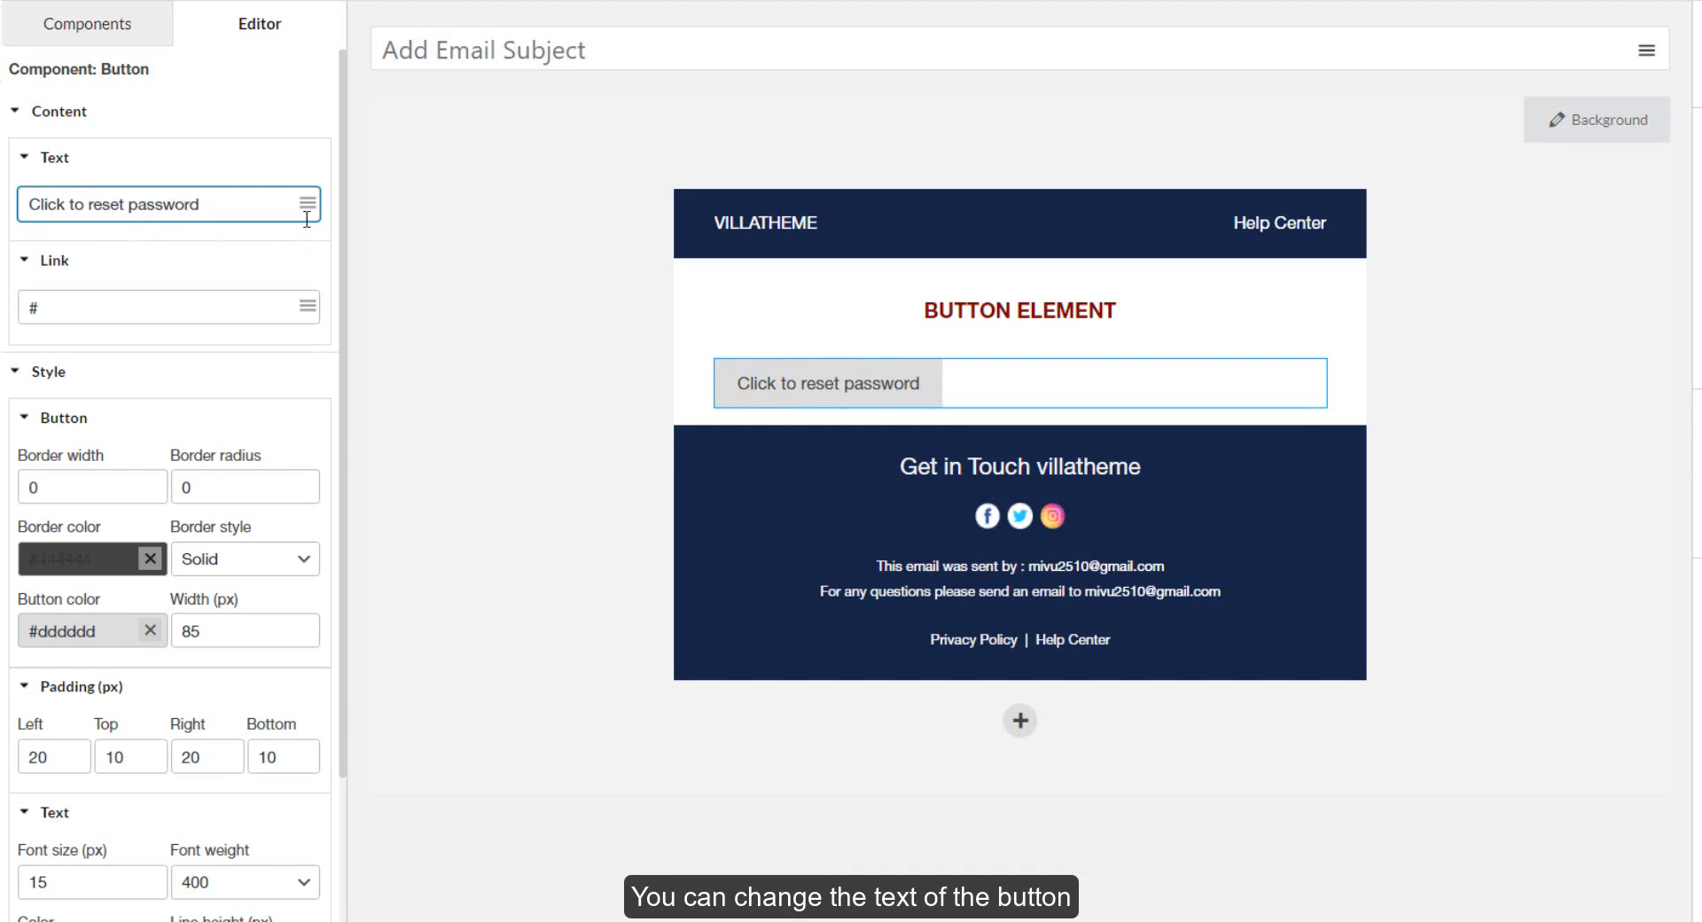
- Insert the {reset_password_url} shortcode after the # in the button's link
click(172, 296)
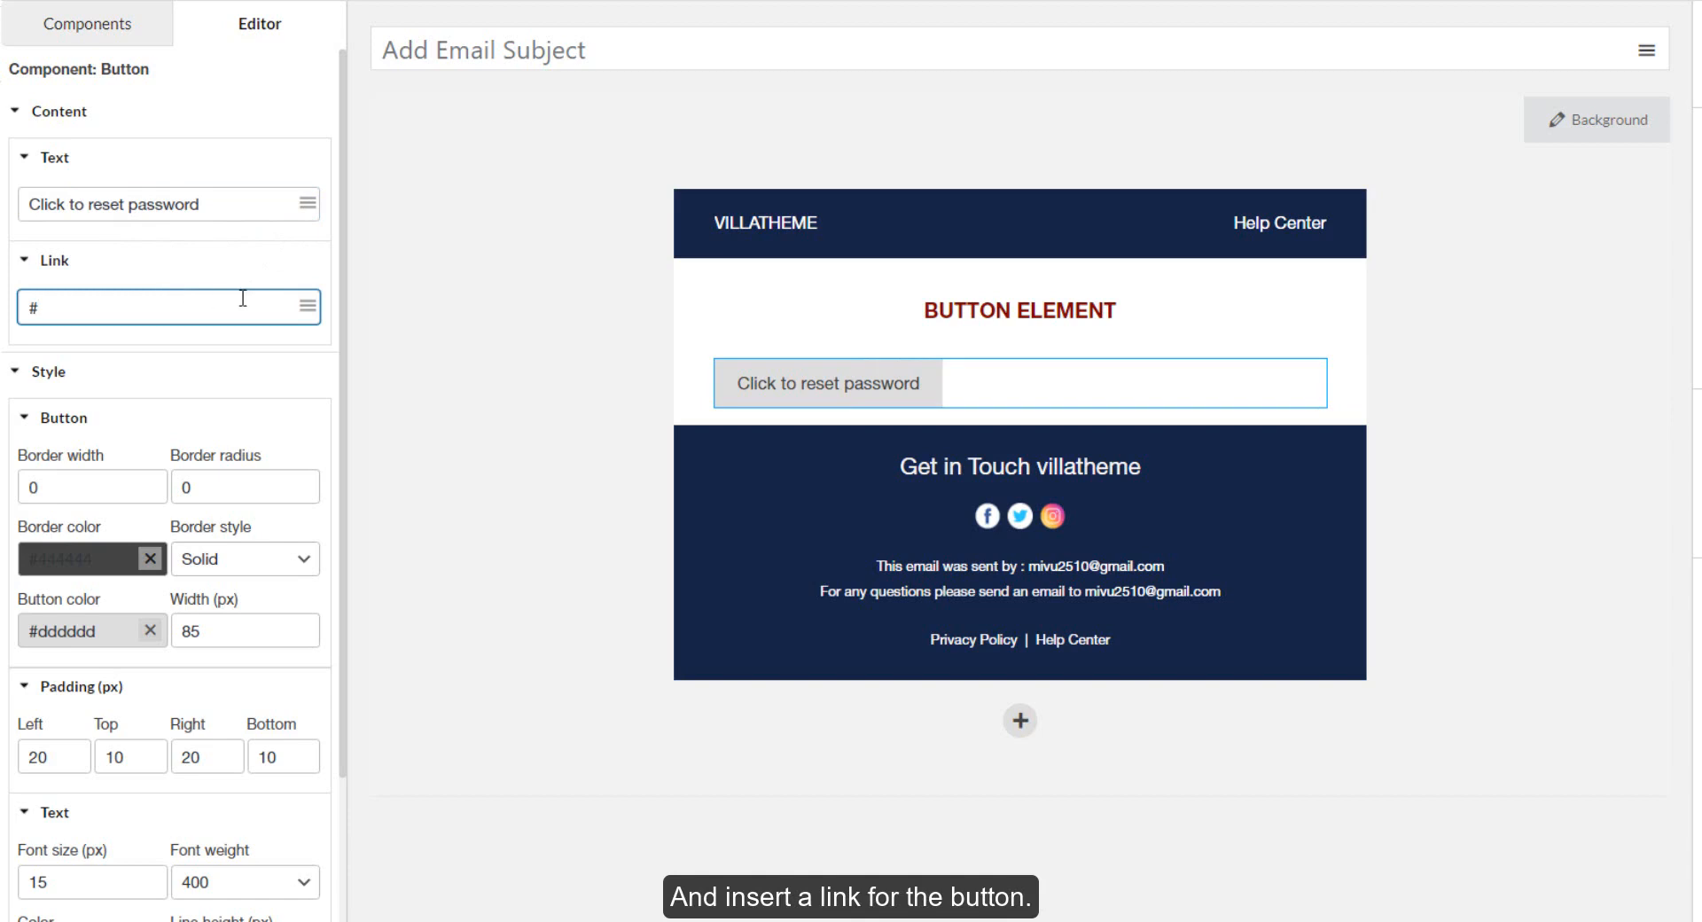
click(308, 306)
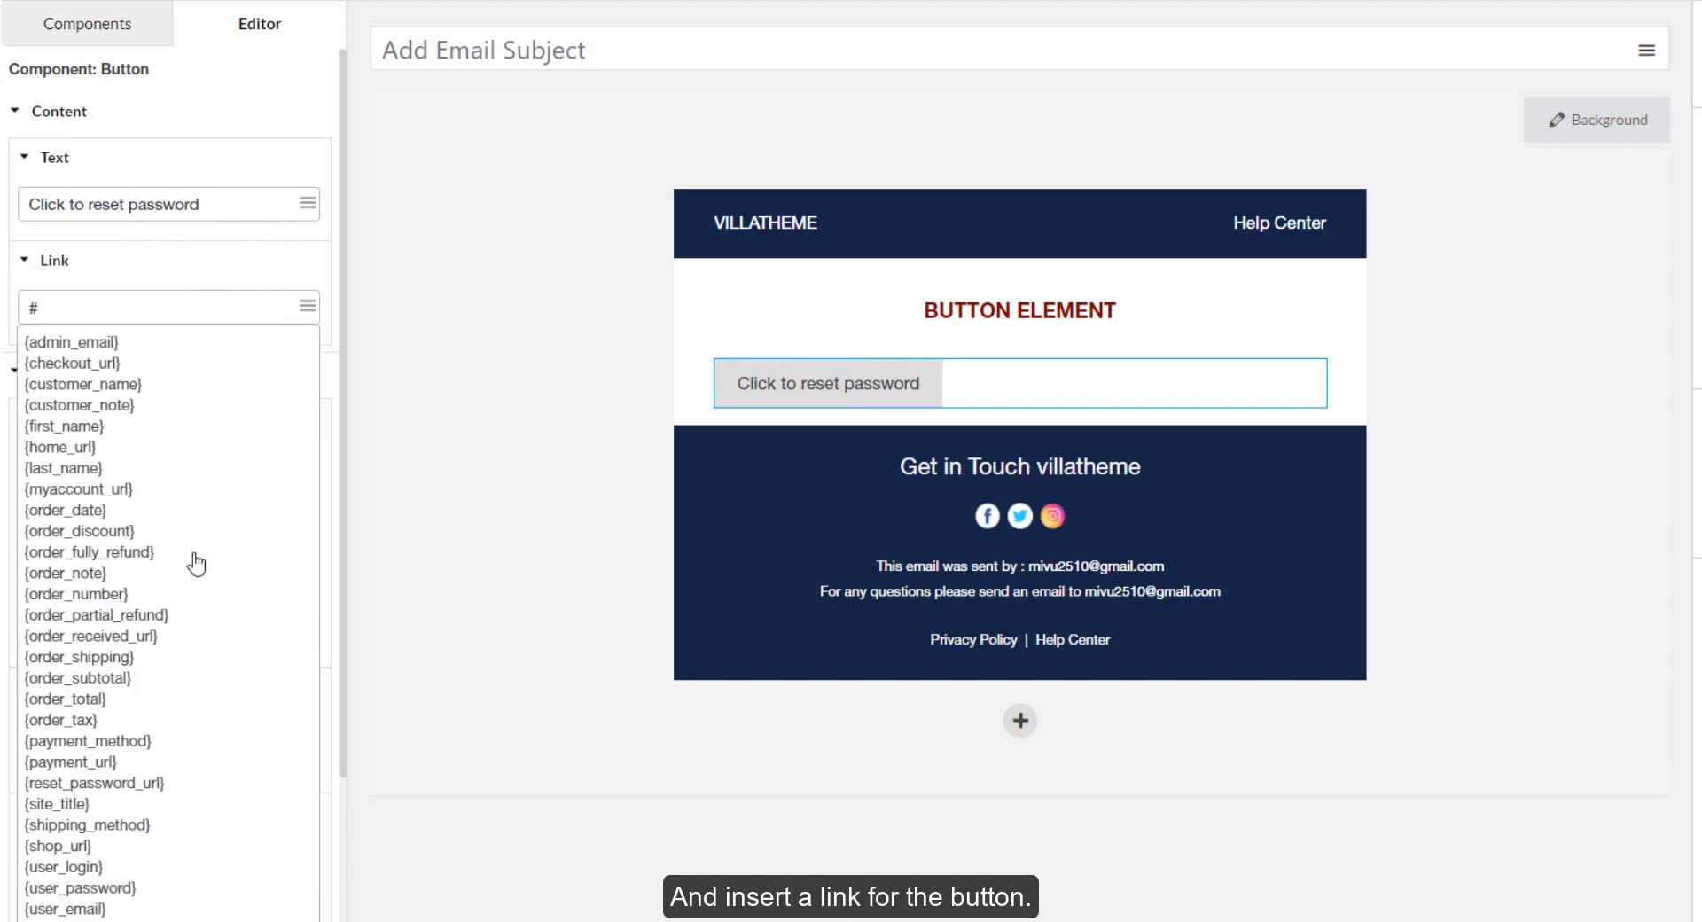
scroll(142, 710, down, 1)
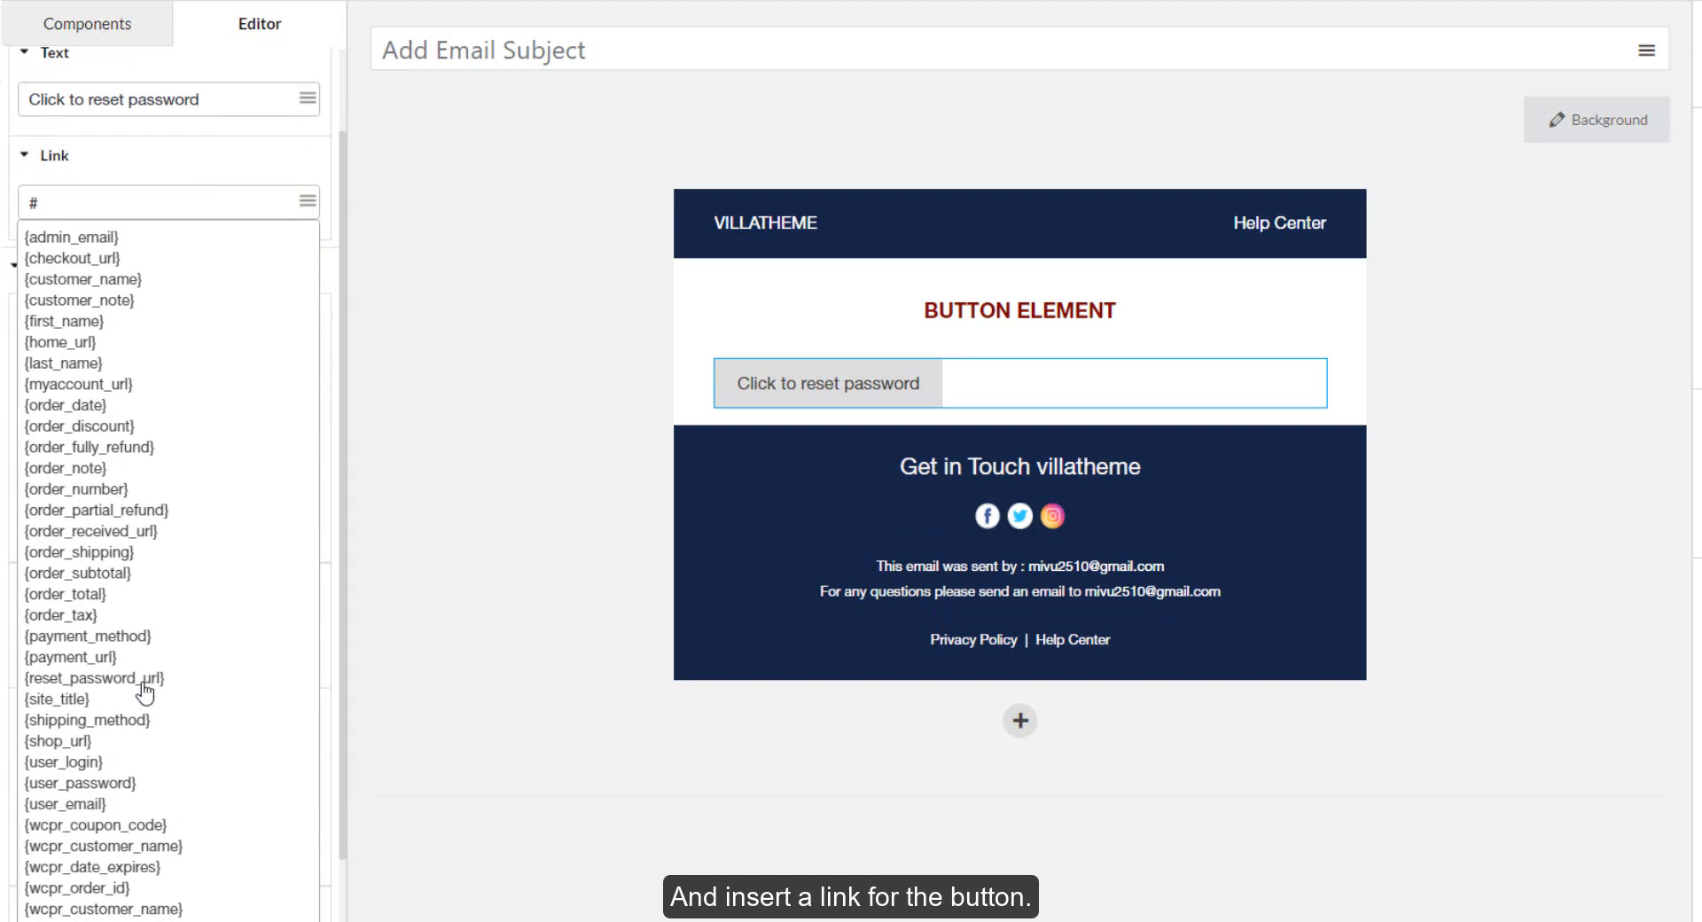
click(145, 679)
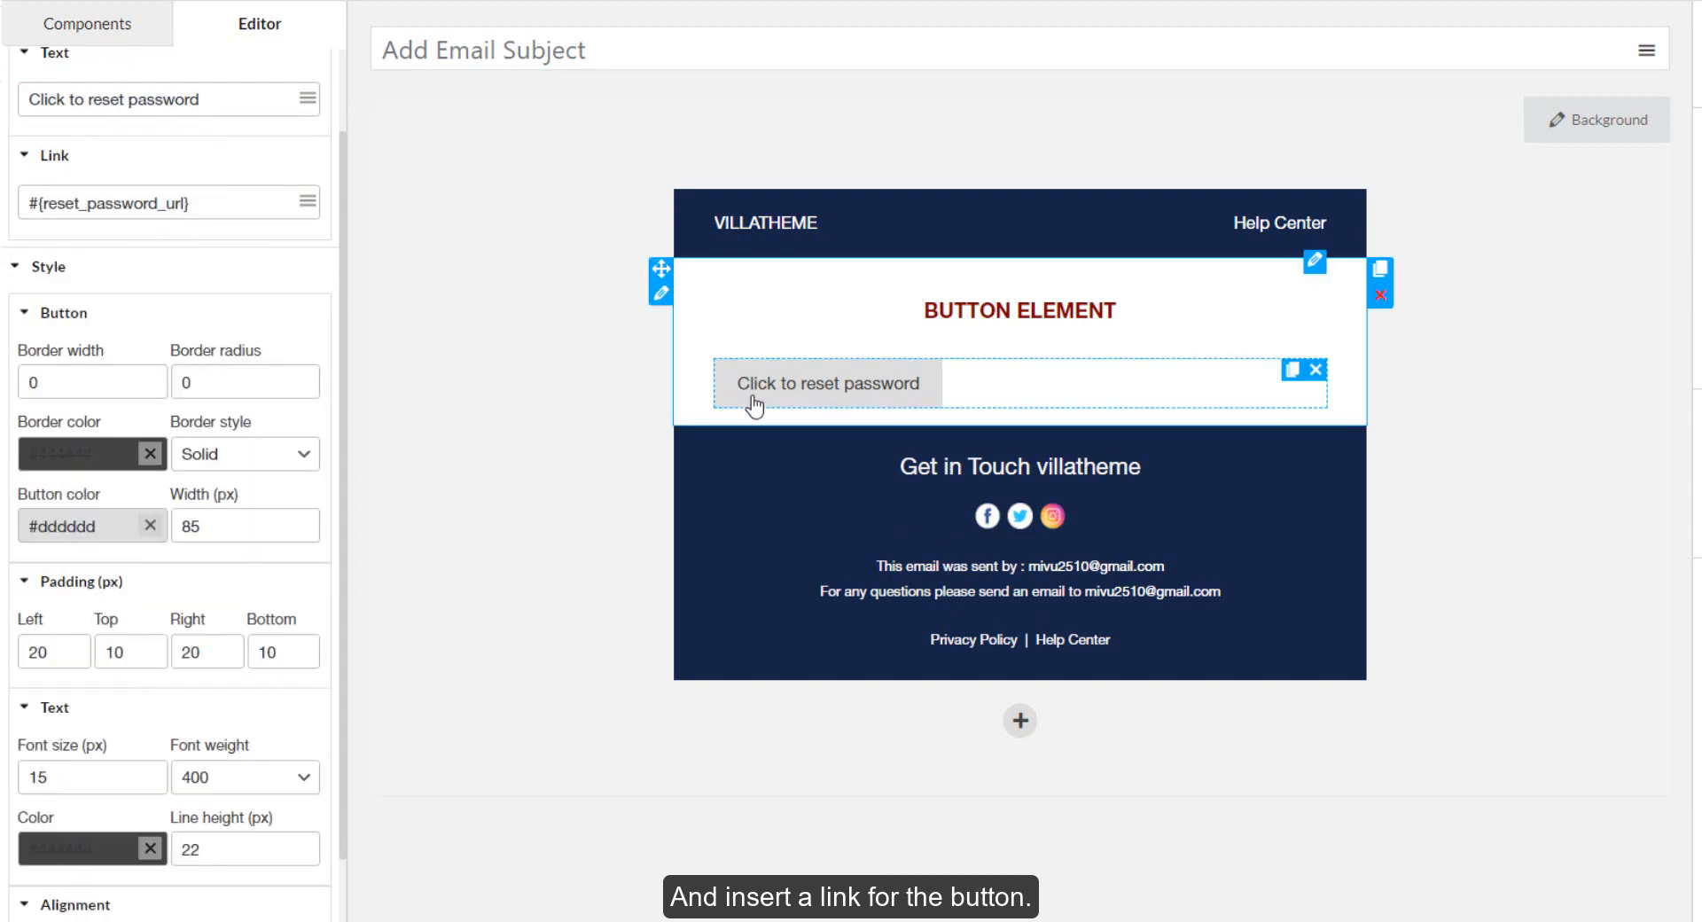
click(748, 393)
scroll(189, 475, down, 3)
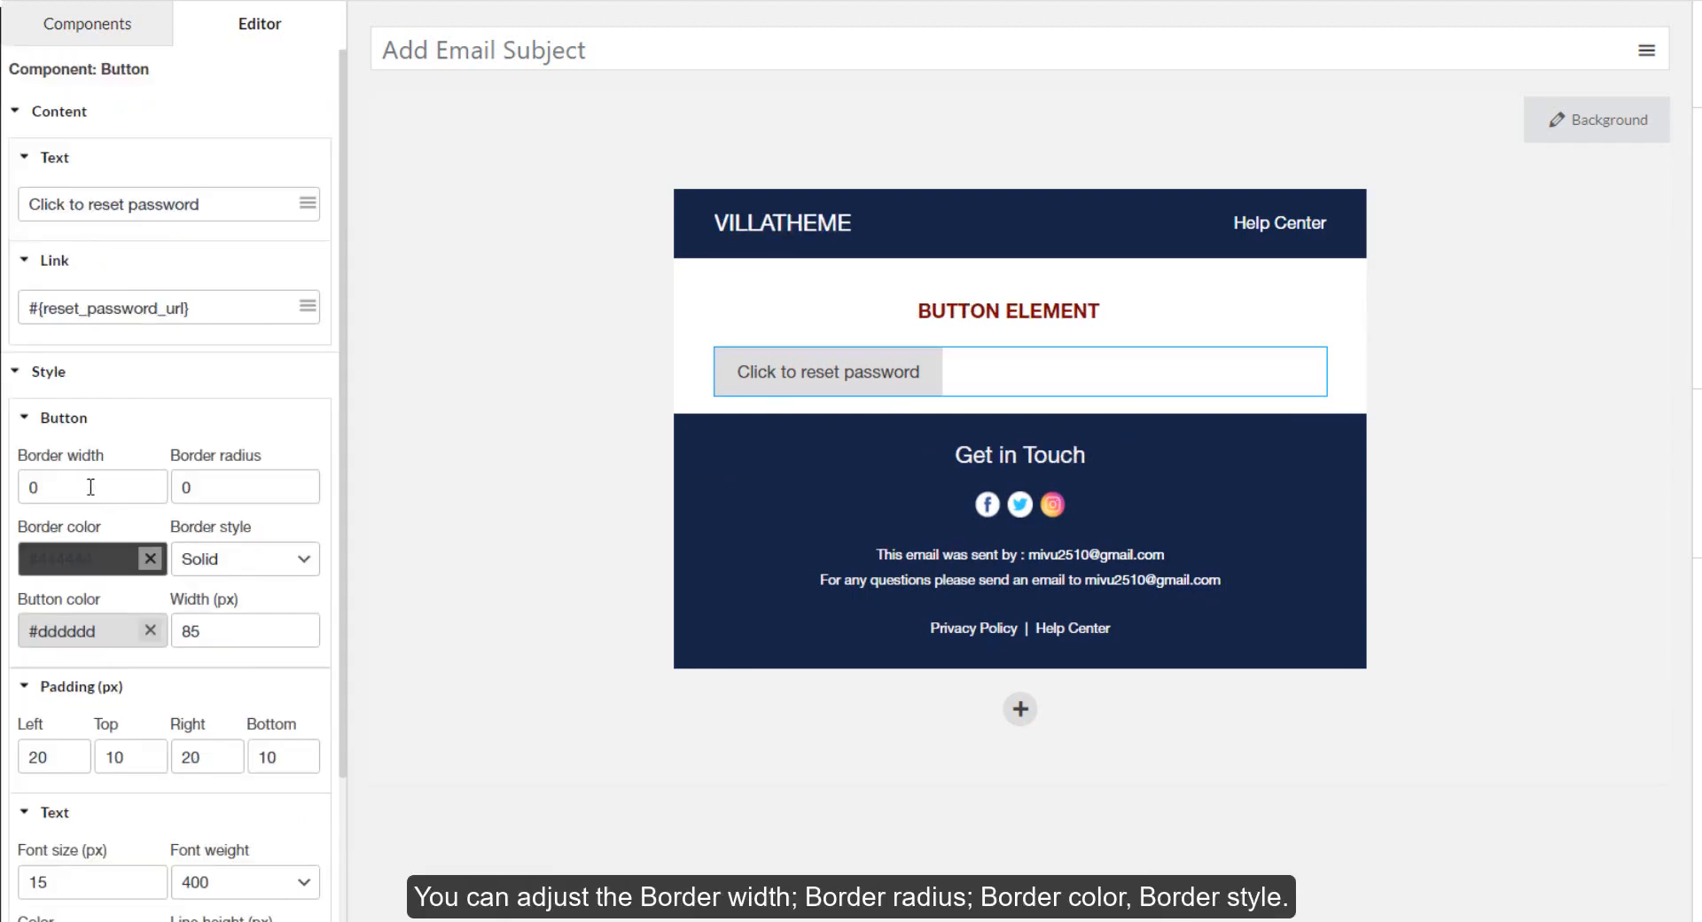
- Set the button's border width to 2 and its border radius to 10
drag(65, 490, 27, 490)
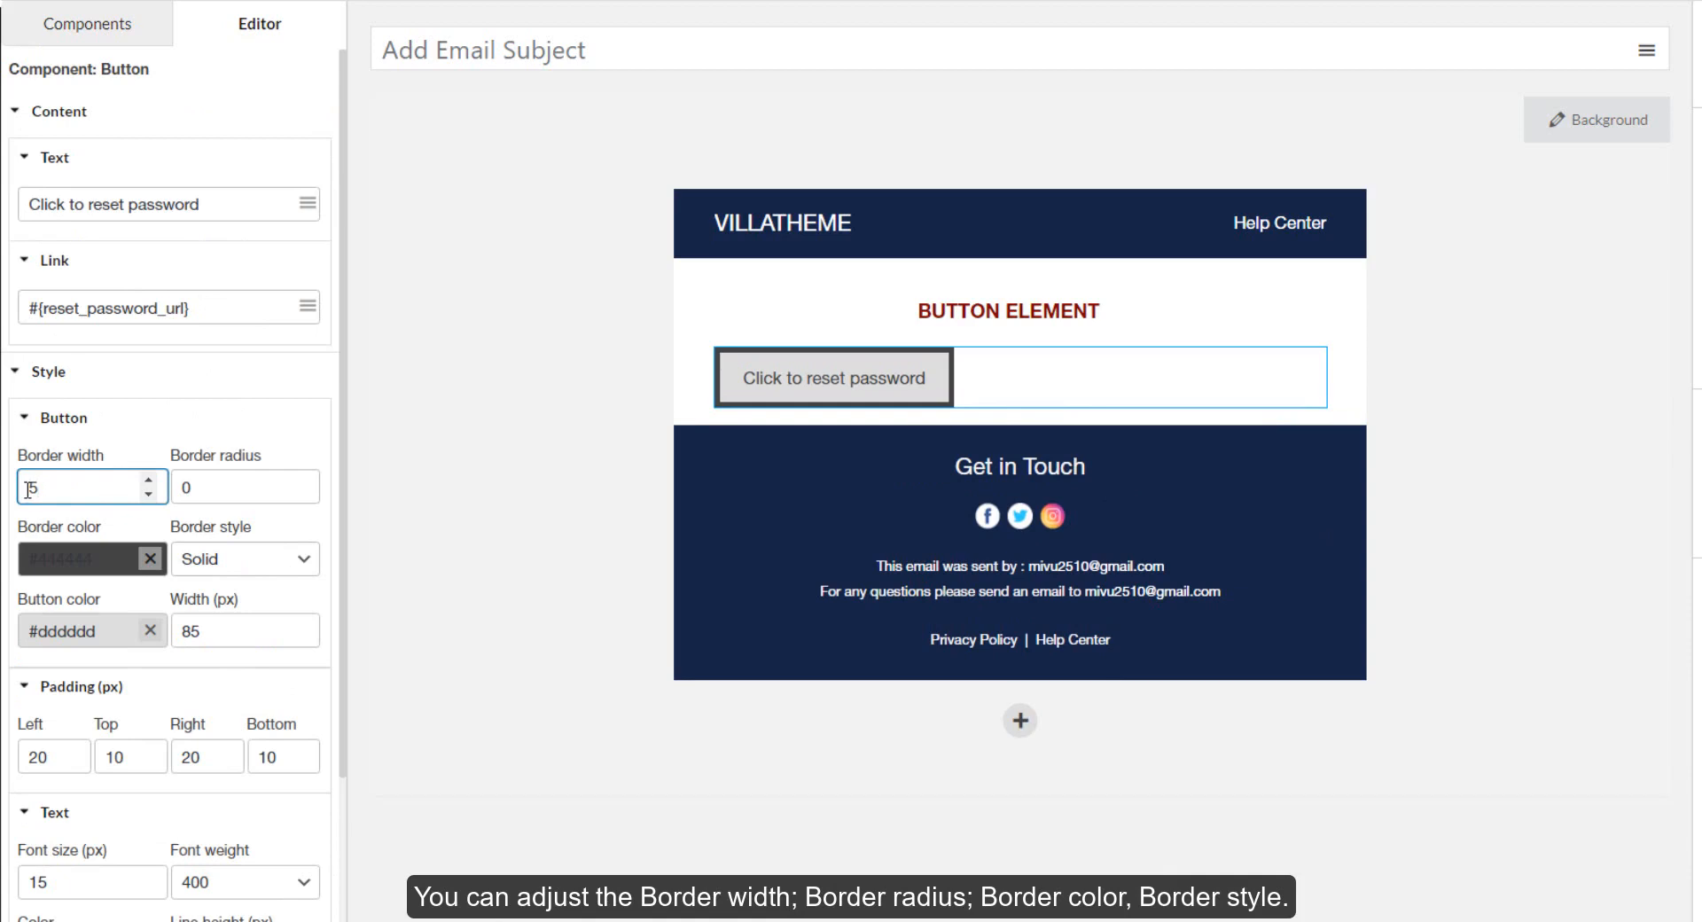
key(BackSpace)
text(2)
key(Tab)
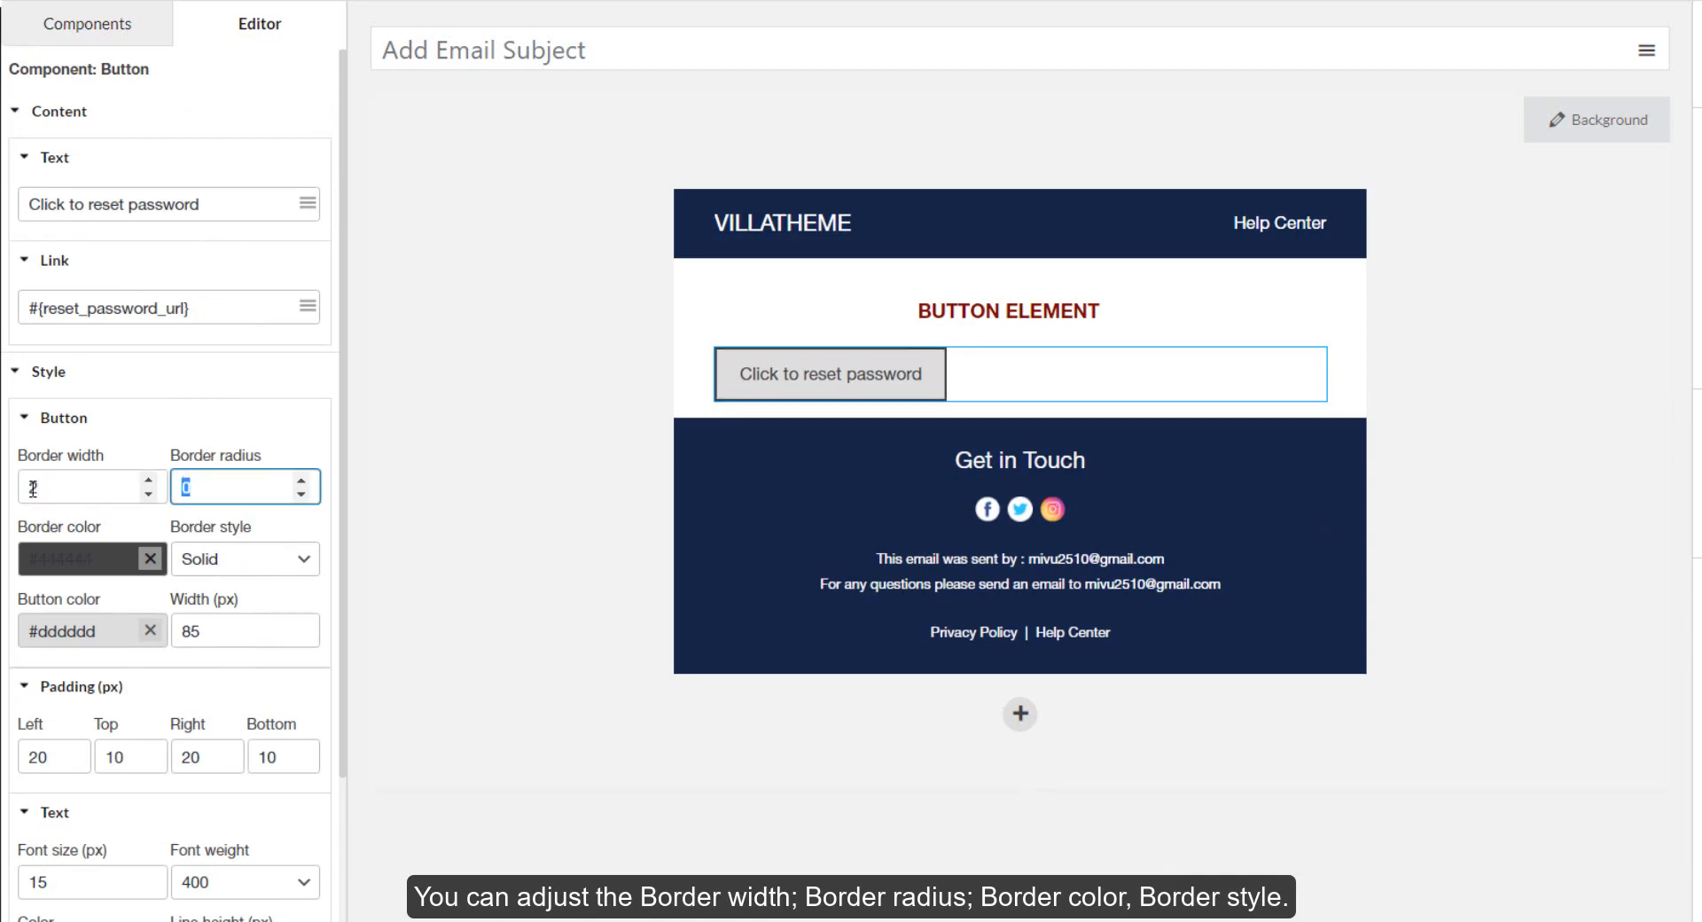
text(10)
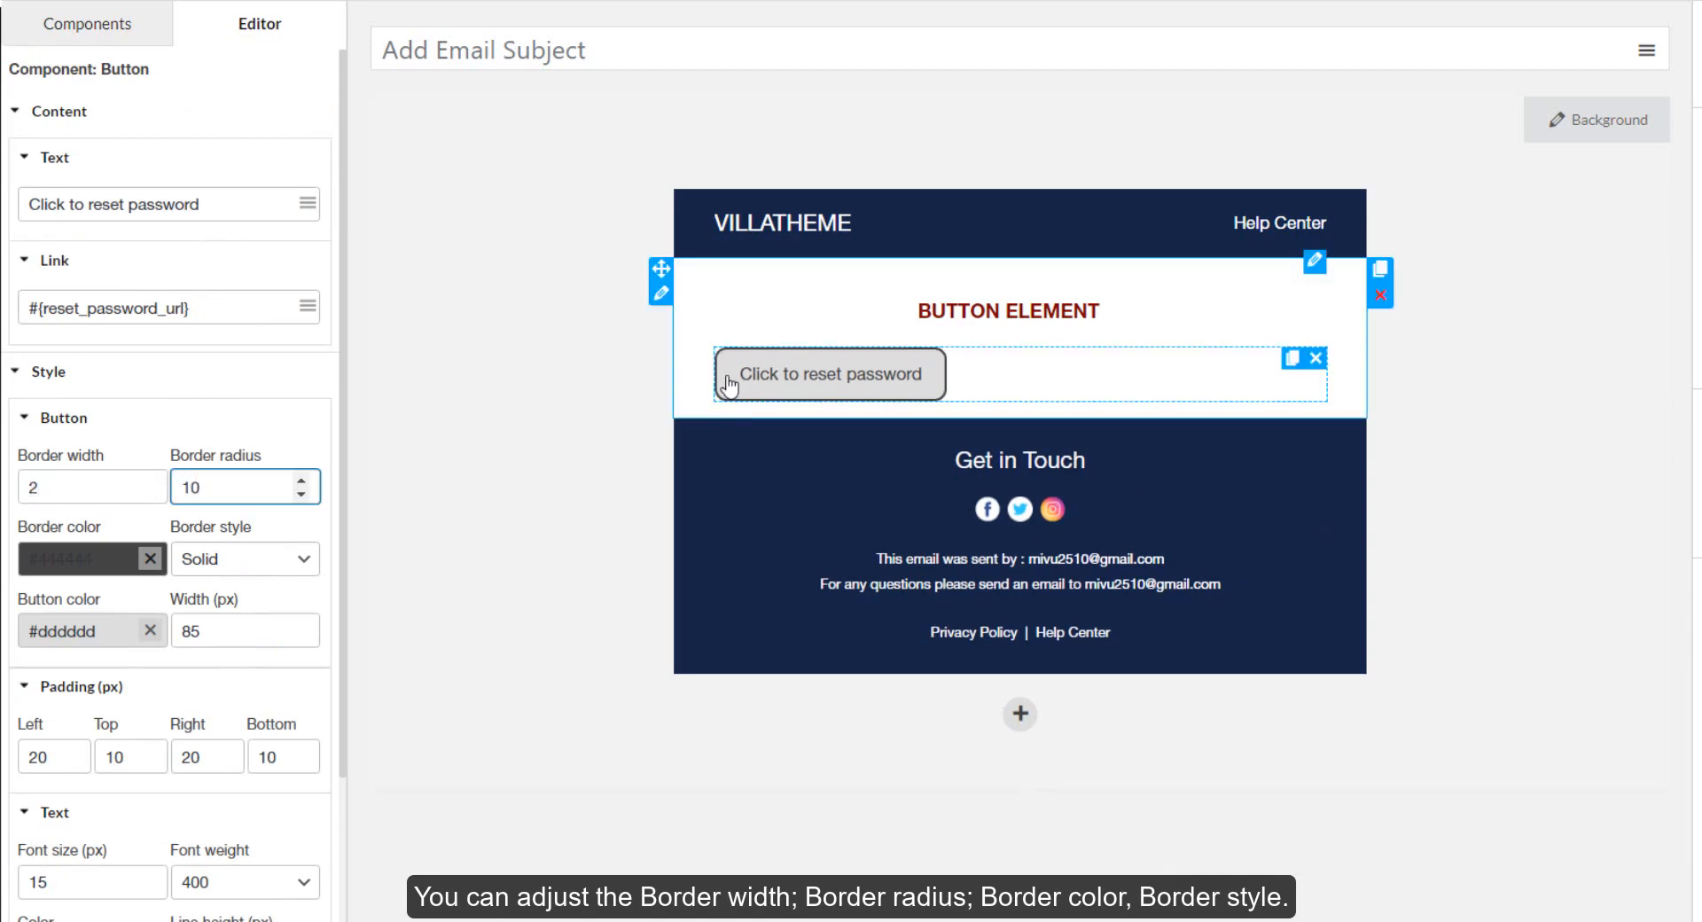
- Change the button's border colour to purple #cf64f6 and its border style to Dashed
click(80, 558)
drag(35, 745, 226, 721)
click(248, 564)
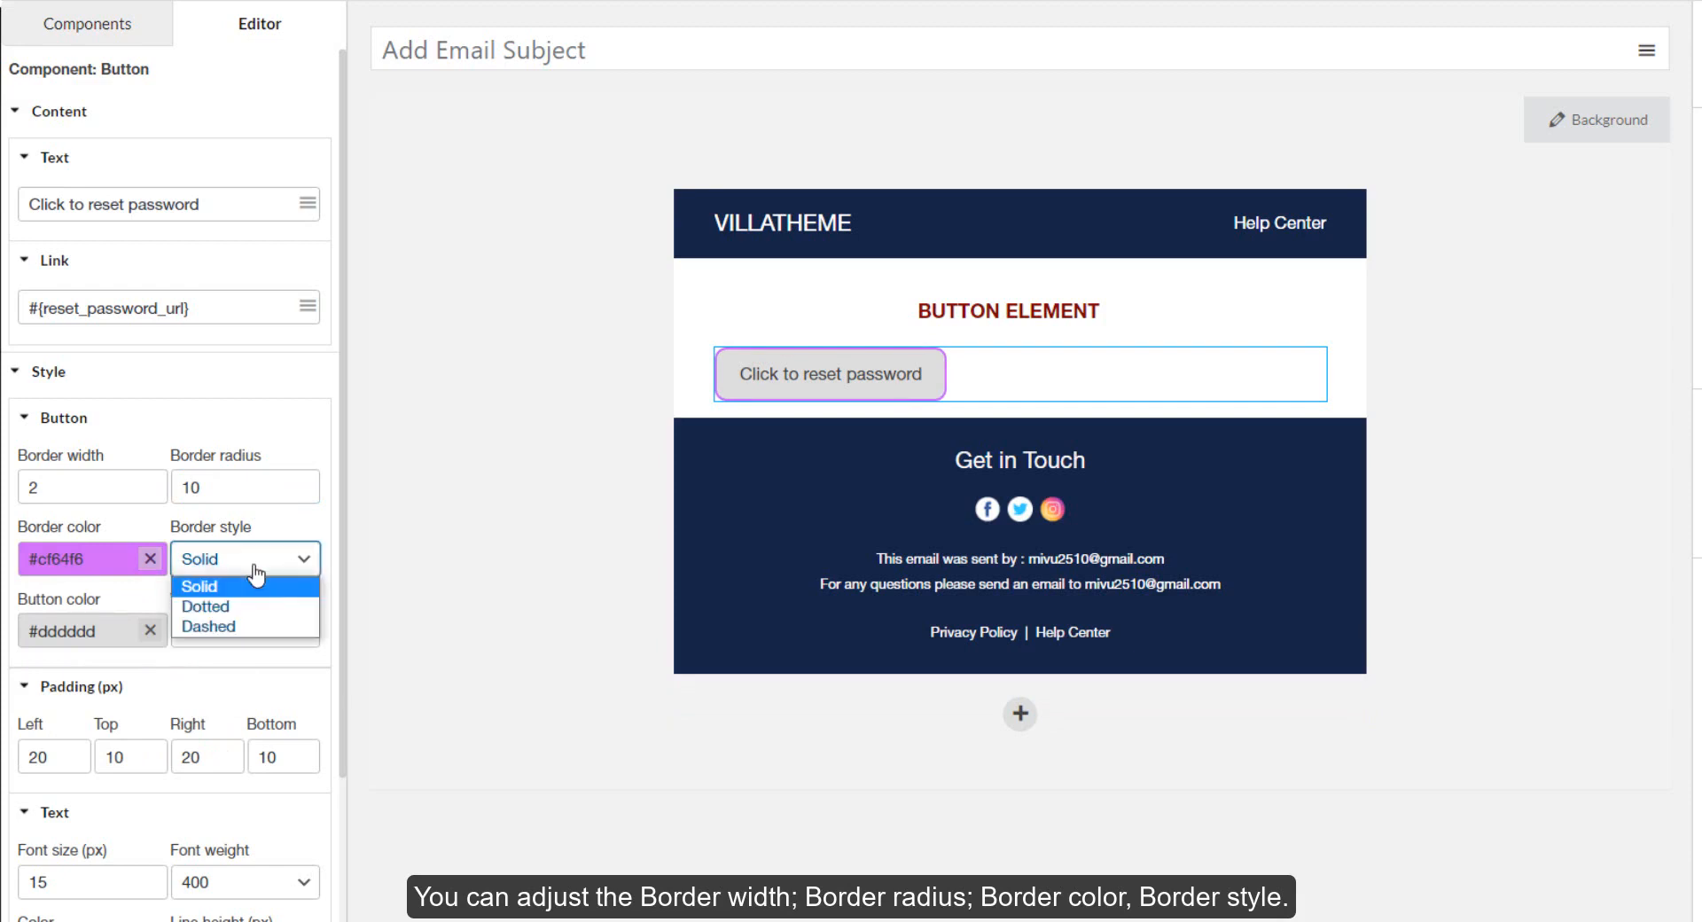
click(245, 609)
click(259, 567)
click(246, 626)
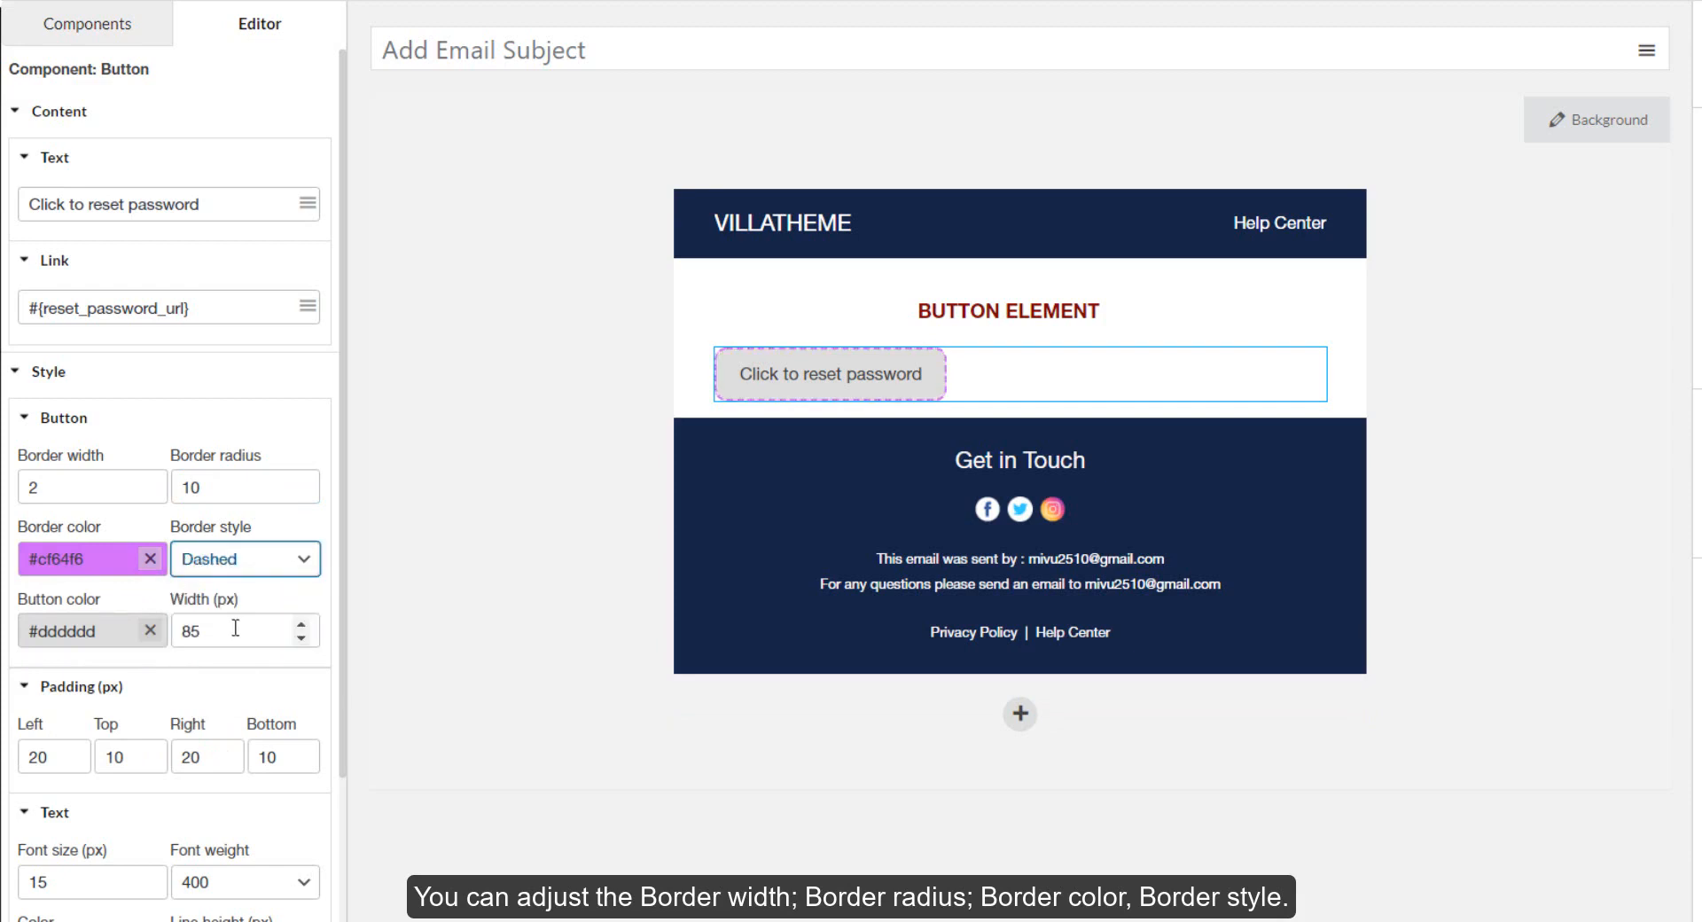
- Set the button's border width and border radius to 0 and clear its border colour
click(62, 489)
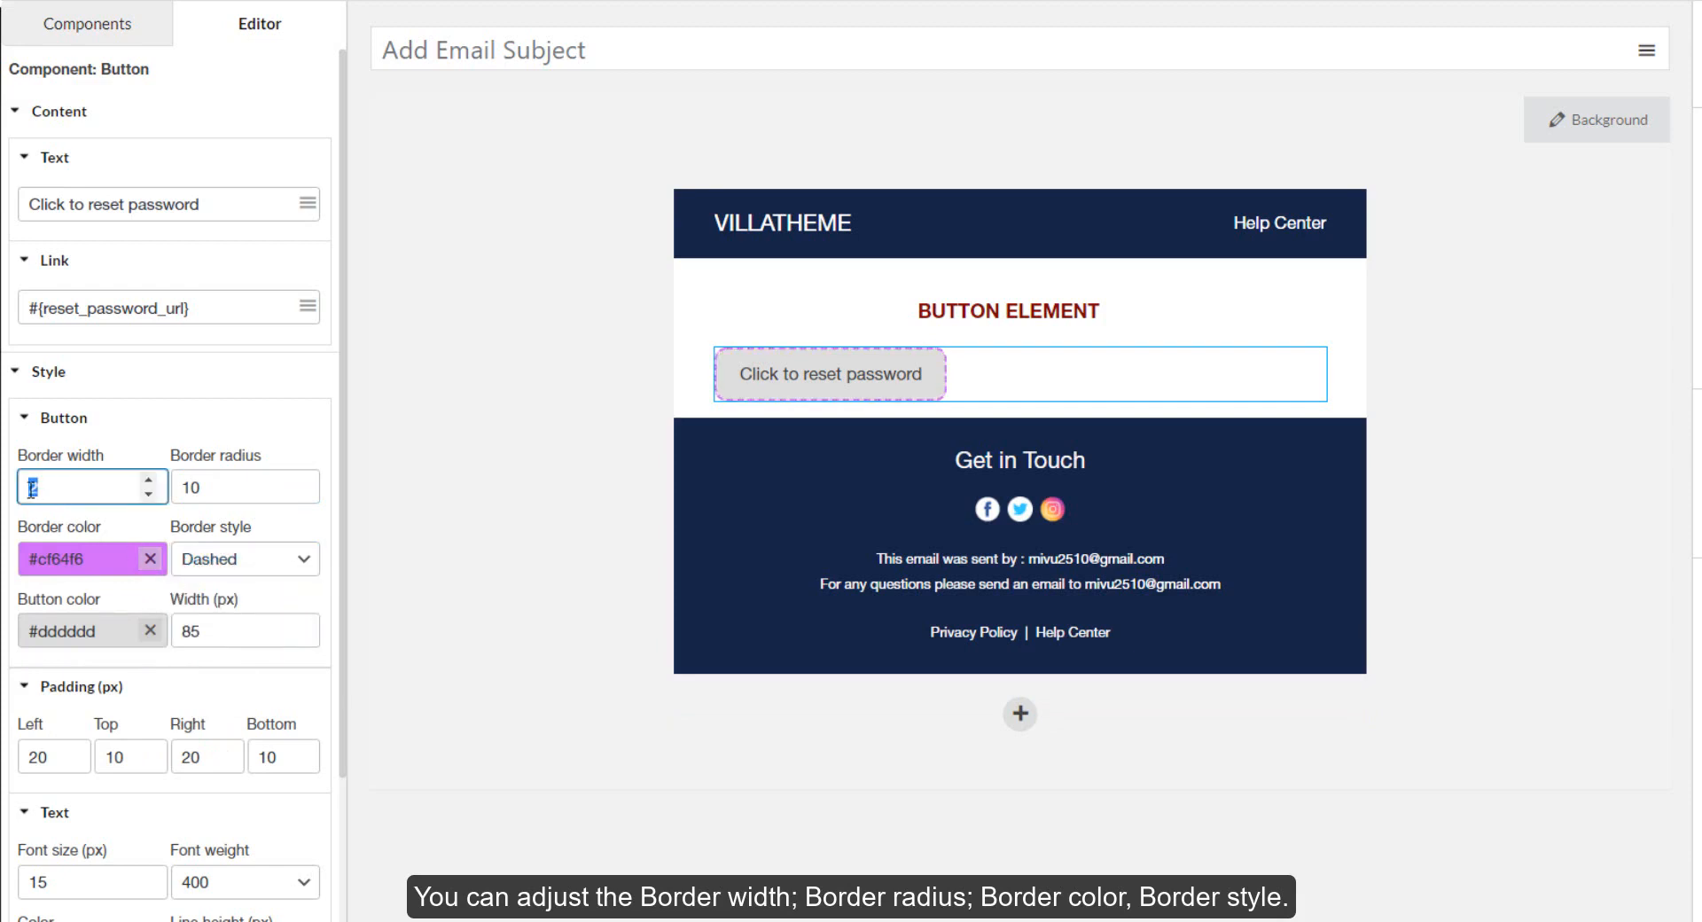
text(0)
key(Tab)
key(Tab)
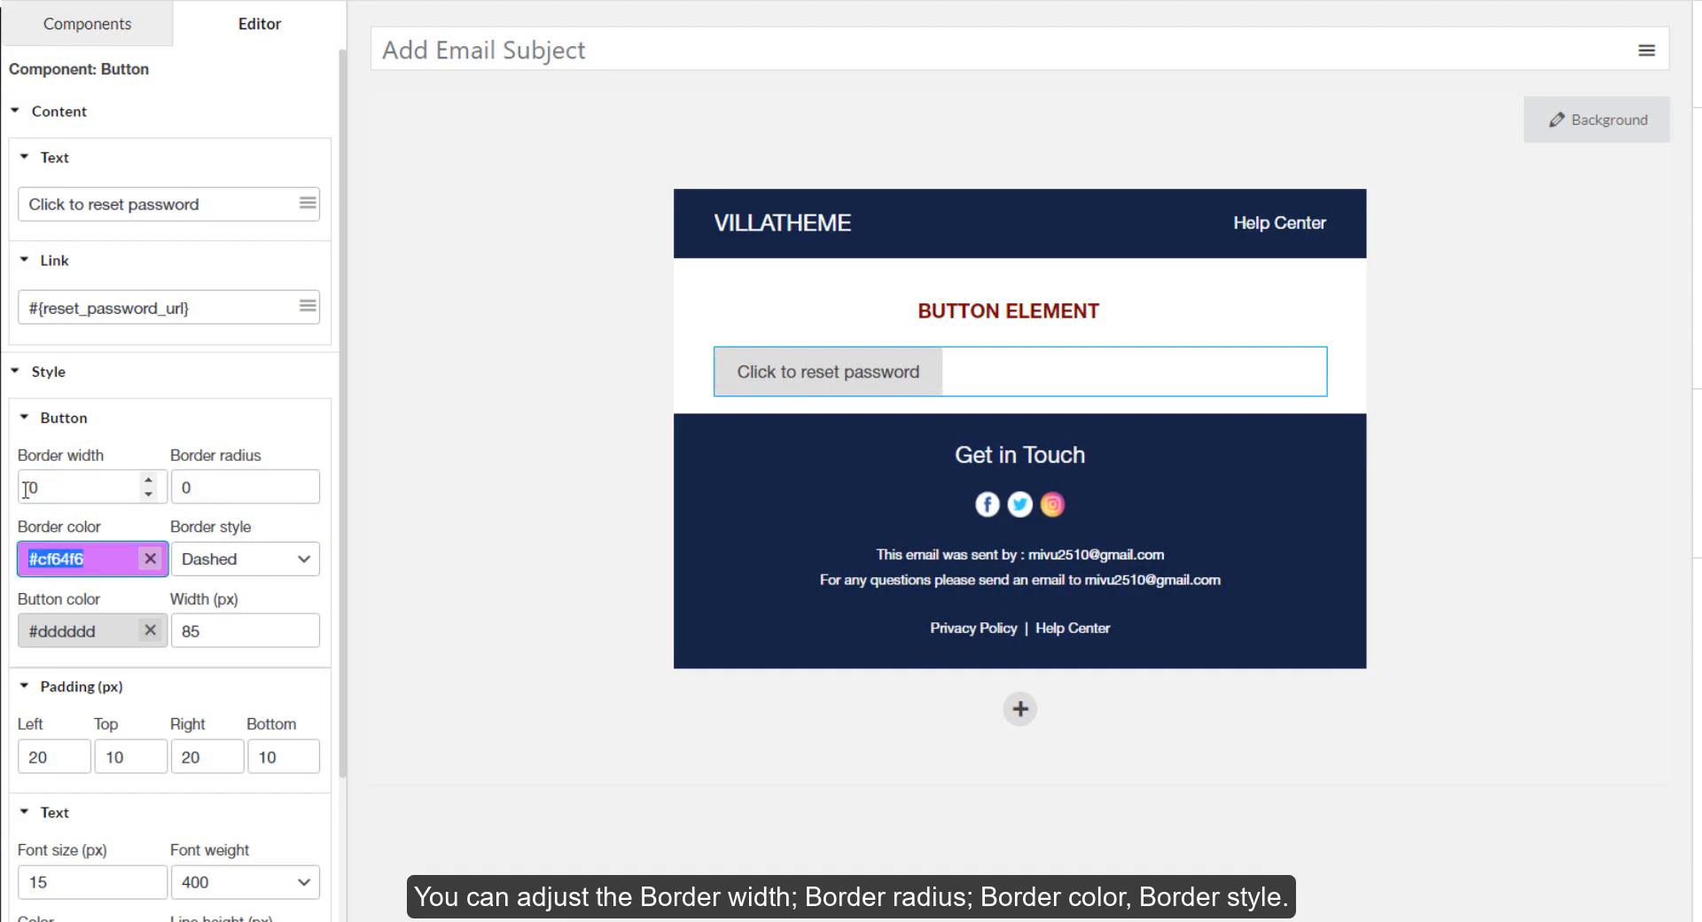
click(156, 558)
- Change the button's fill colour to pink #f3206d and set its width to 260 px
click(126, 640)
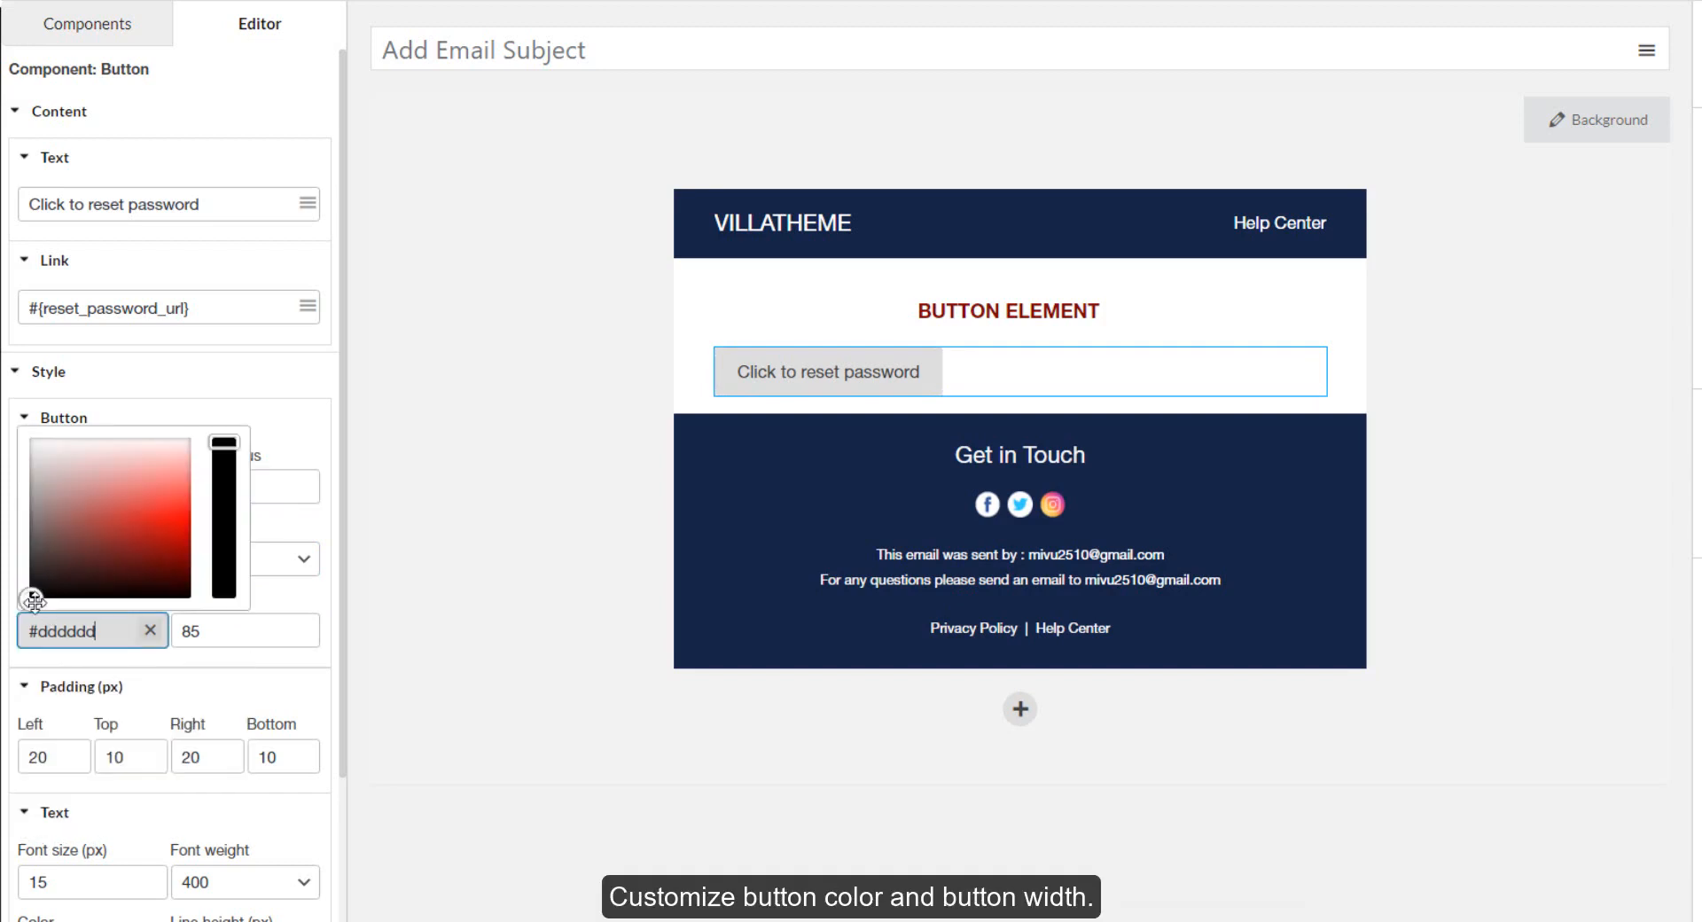
drag(36, 585, 177, 503)
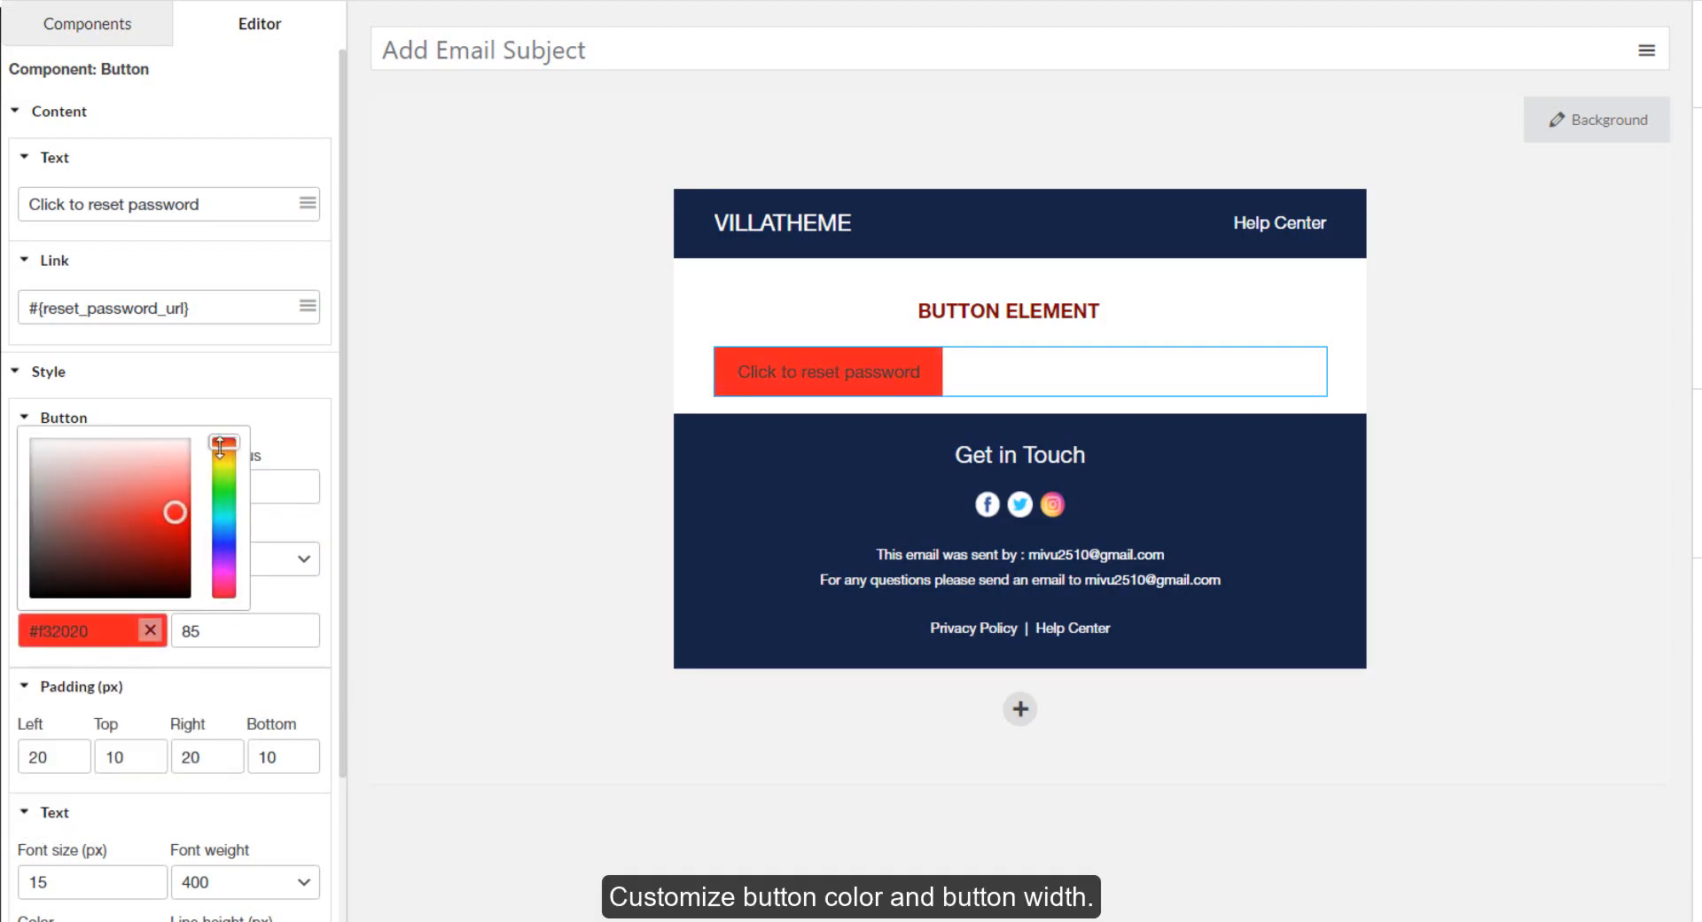
drag(224, 442, 223, 585)
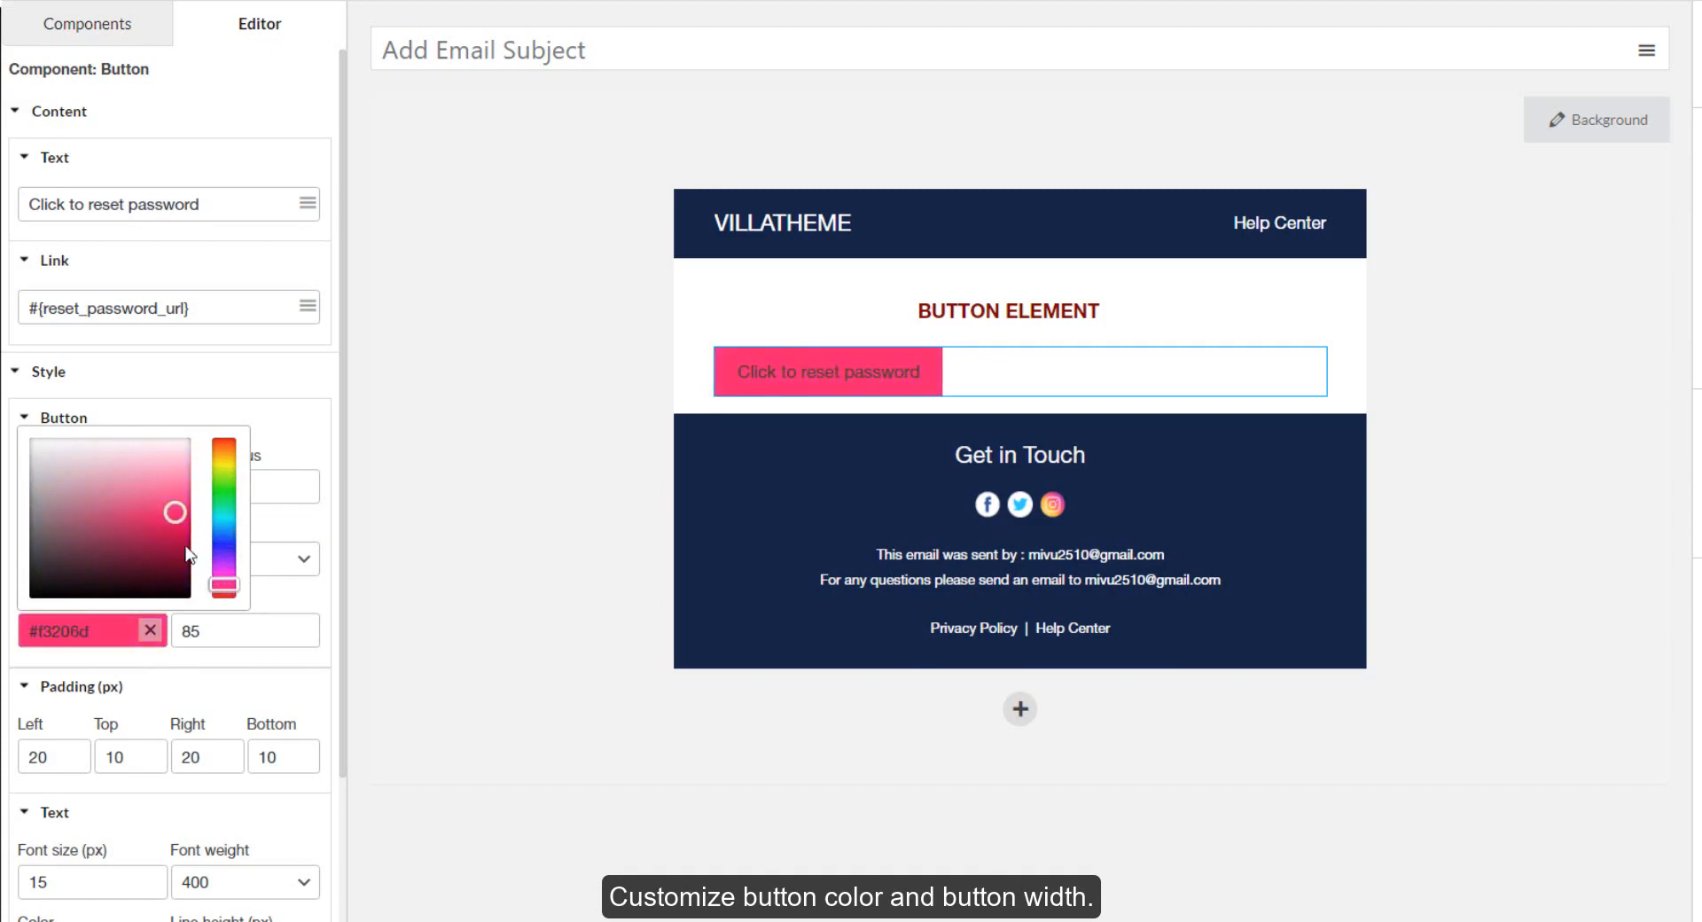
mouse_move(175, 512)
mouse_down()
mouse_move(171, 535)
mouse_move(174, 512)
mouse_up()
click(270, 585)
double_click(216, 628)
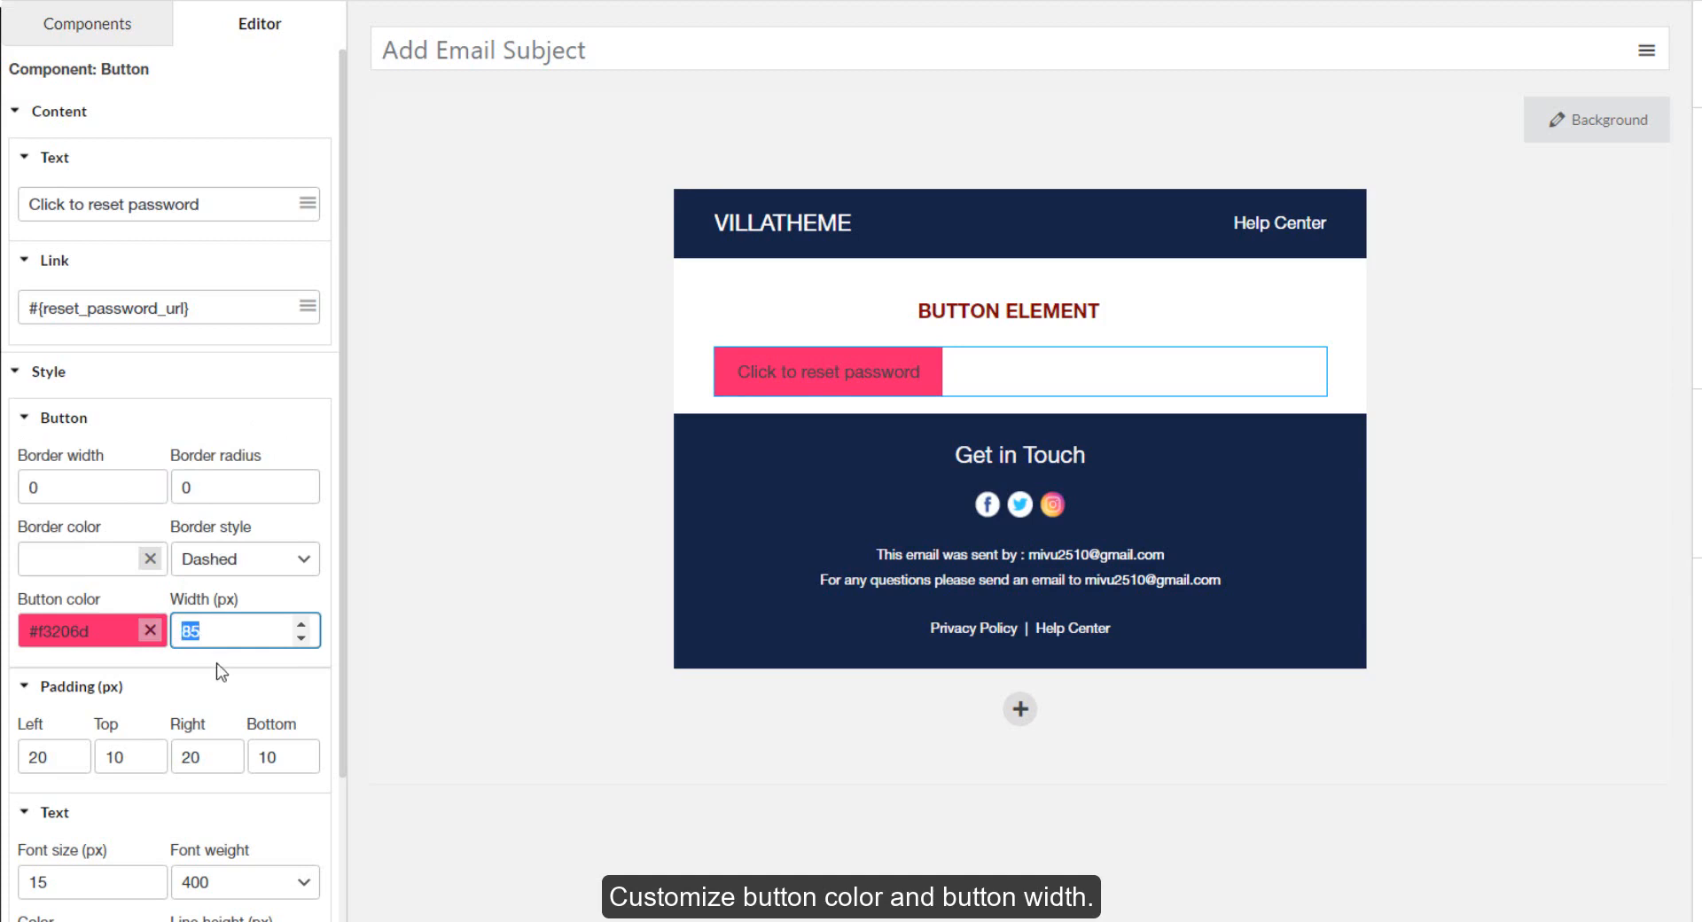
text(260)
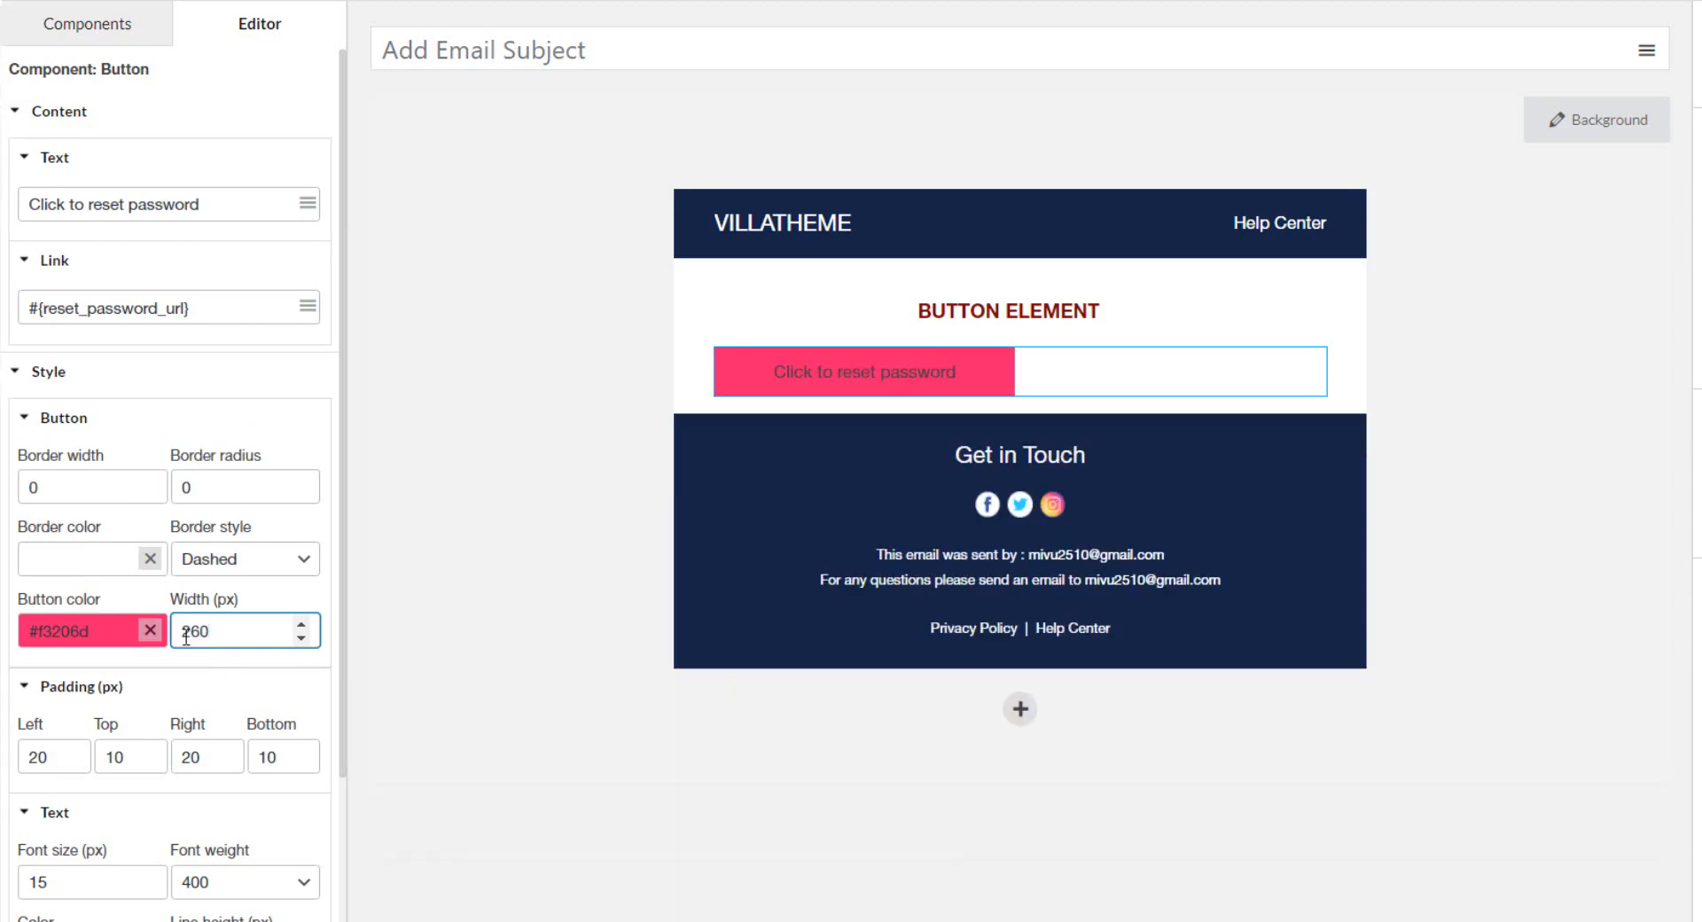
- Set the button's top and bottom padding to 20 px
scroll(187, 636, down, 3)
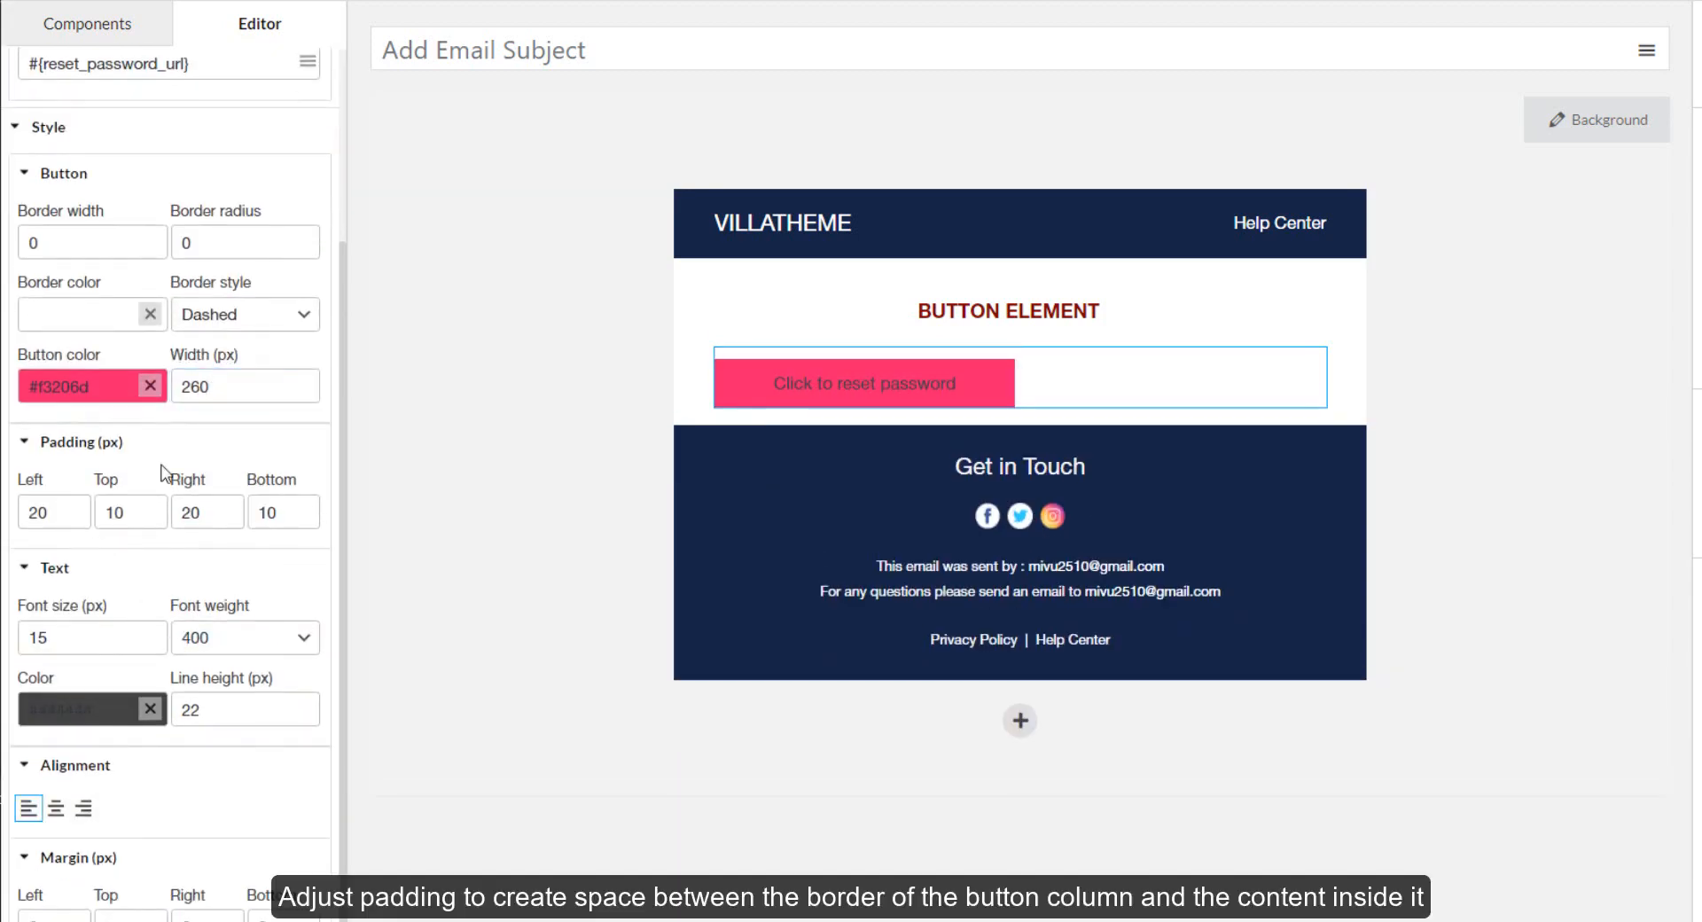
click(51, 516)
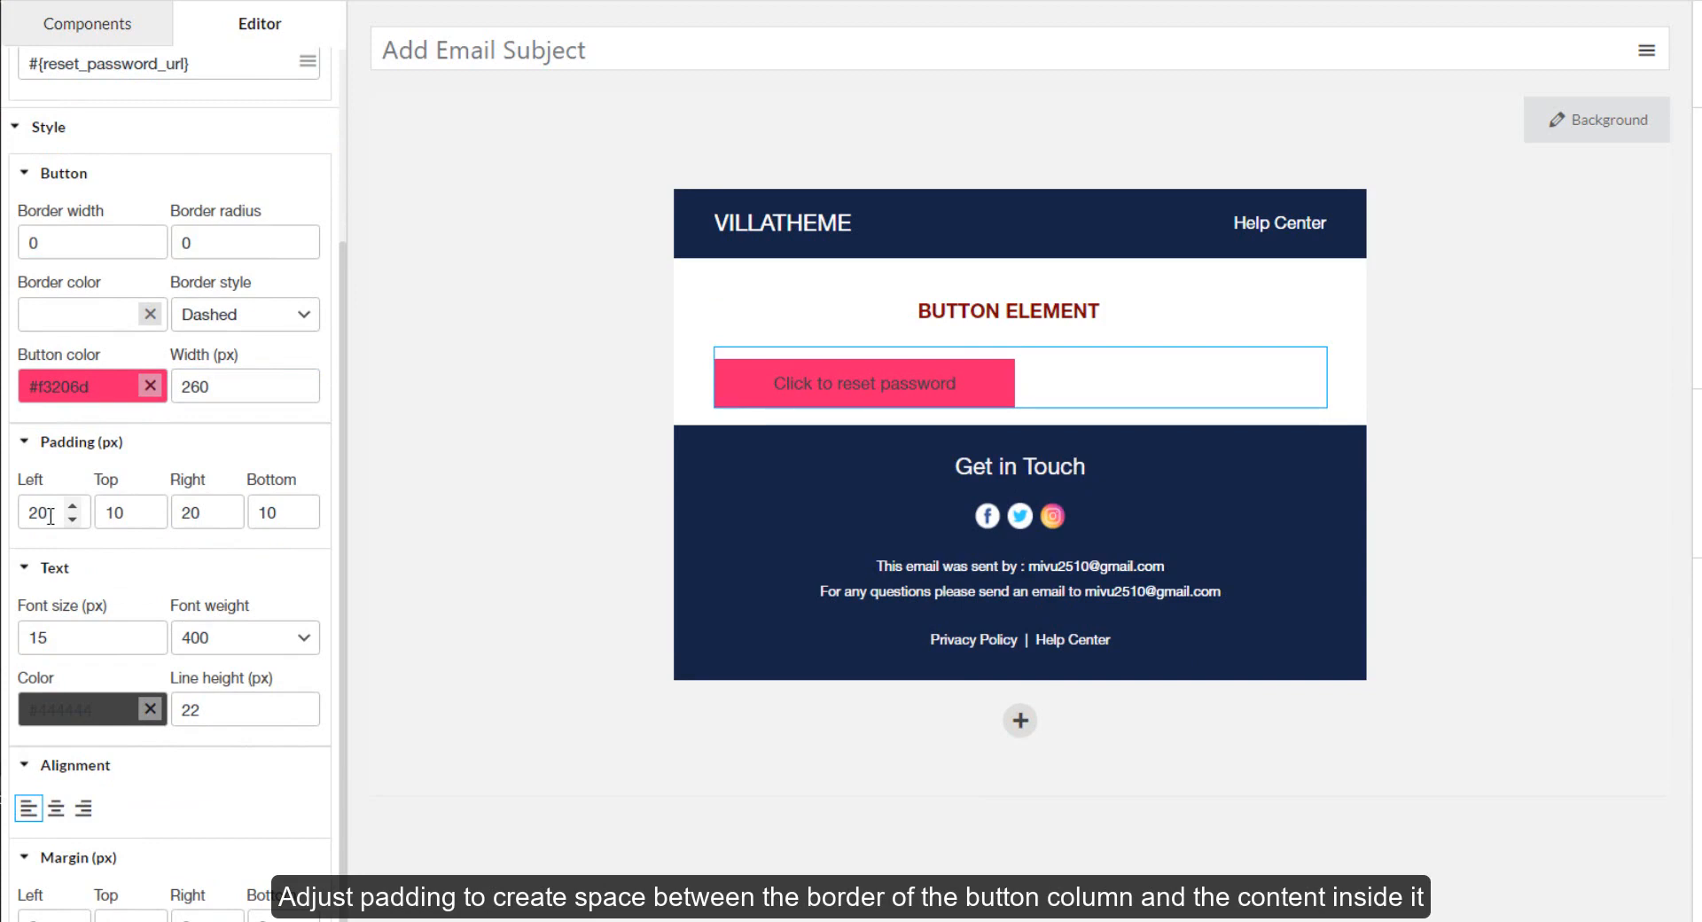
double_click(111, 515)
text(20)
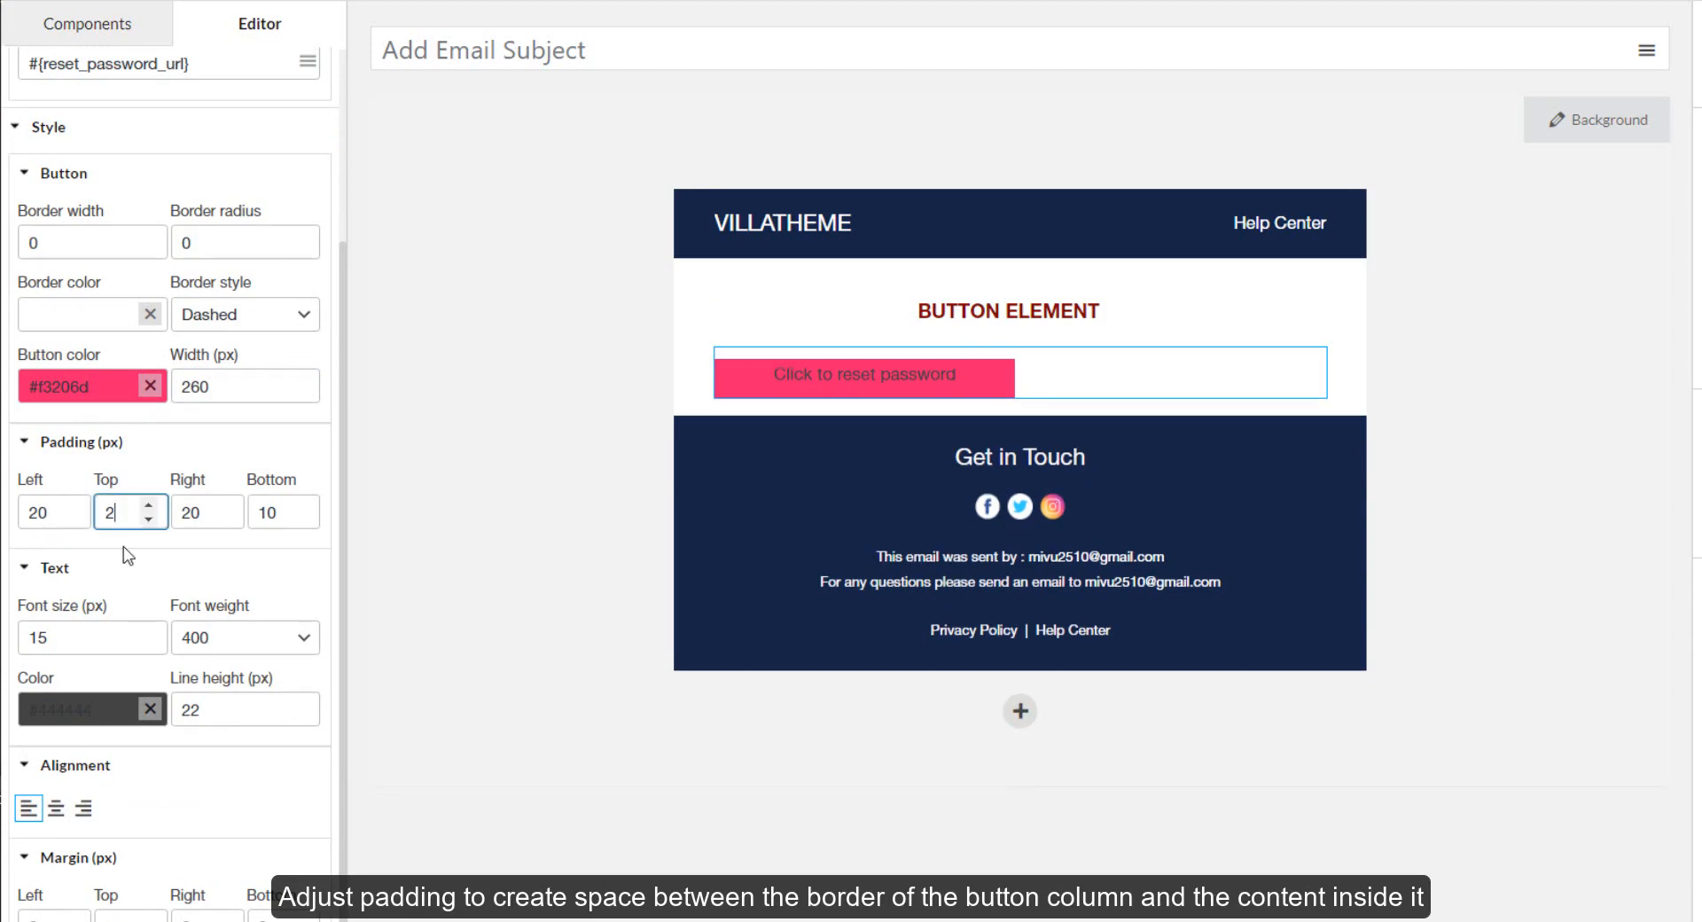
key(Tab)
key(Tab)
text(20)
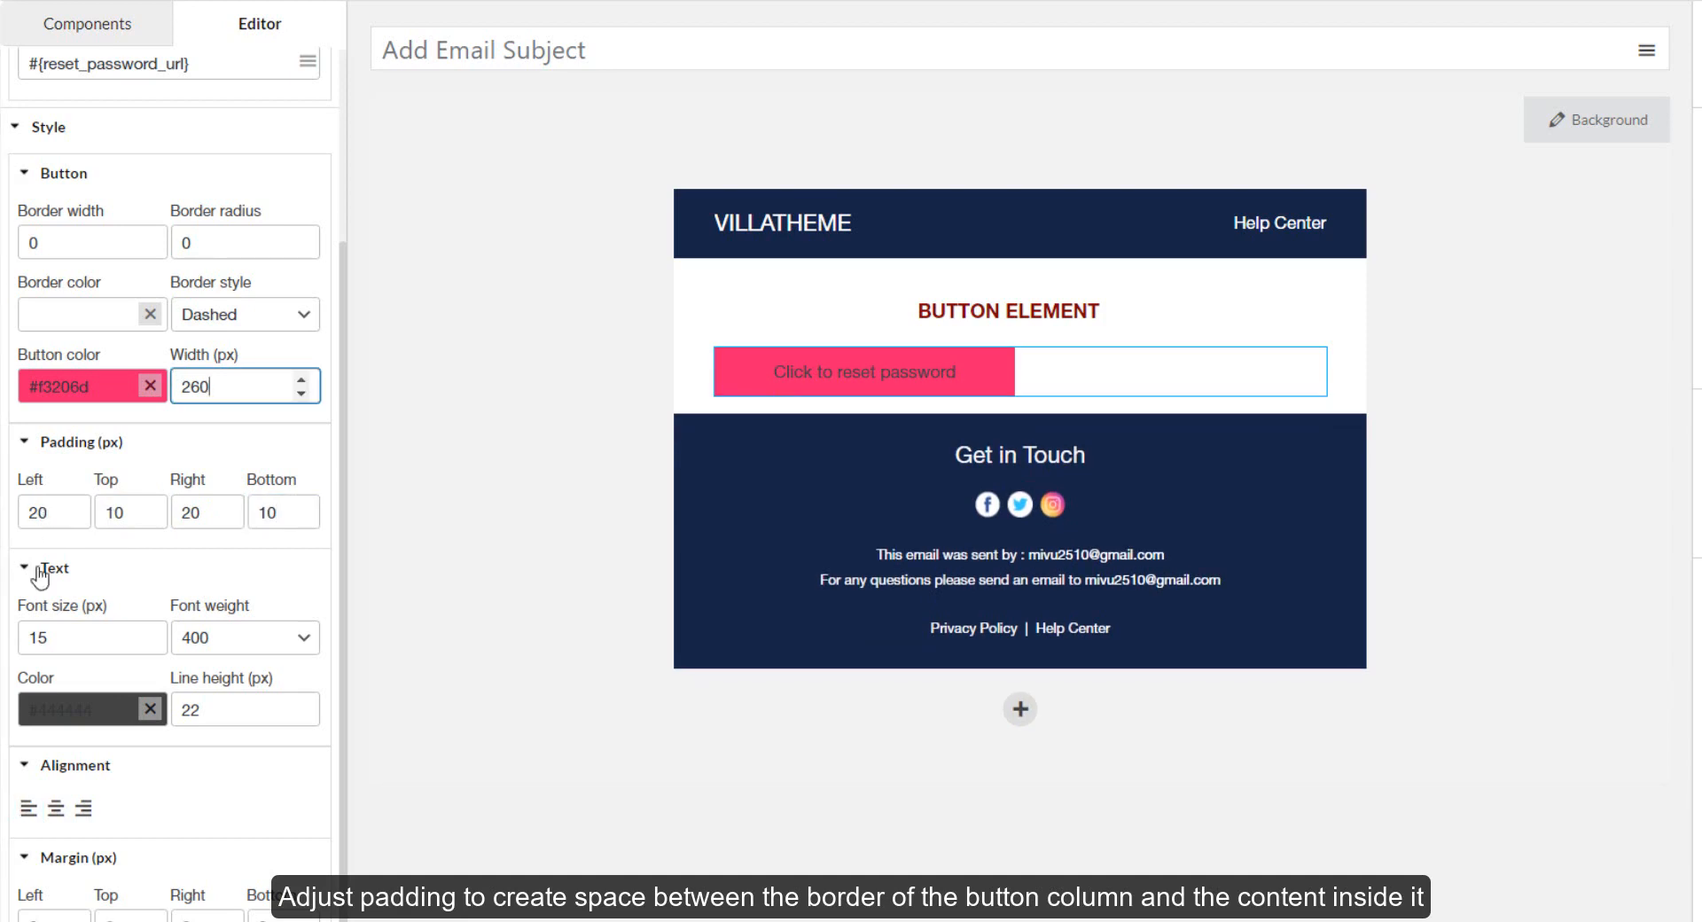
- Set the button text's colour to #ebeaea, its line height to 24 px and its font size to 16 px
click(50, 714)
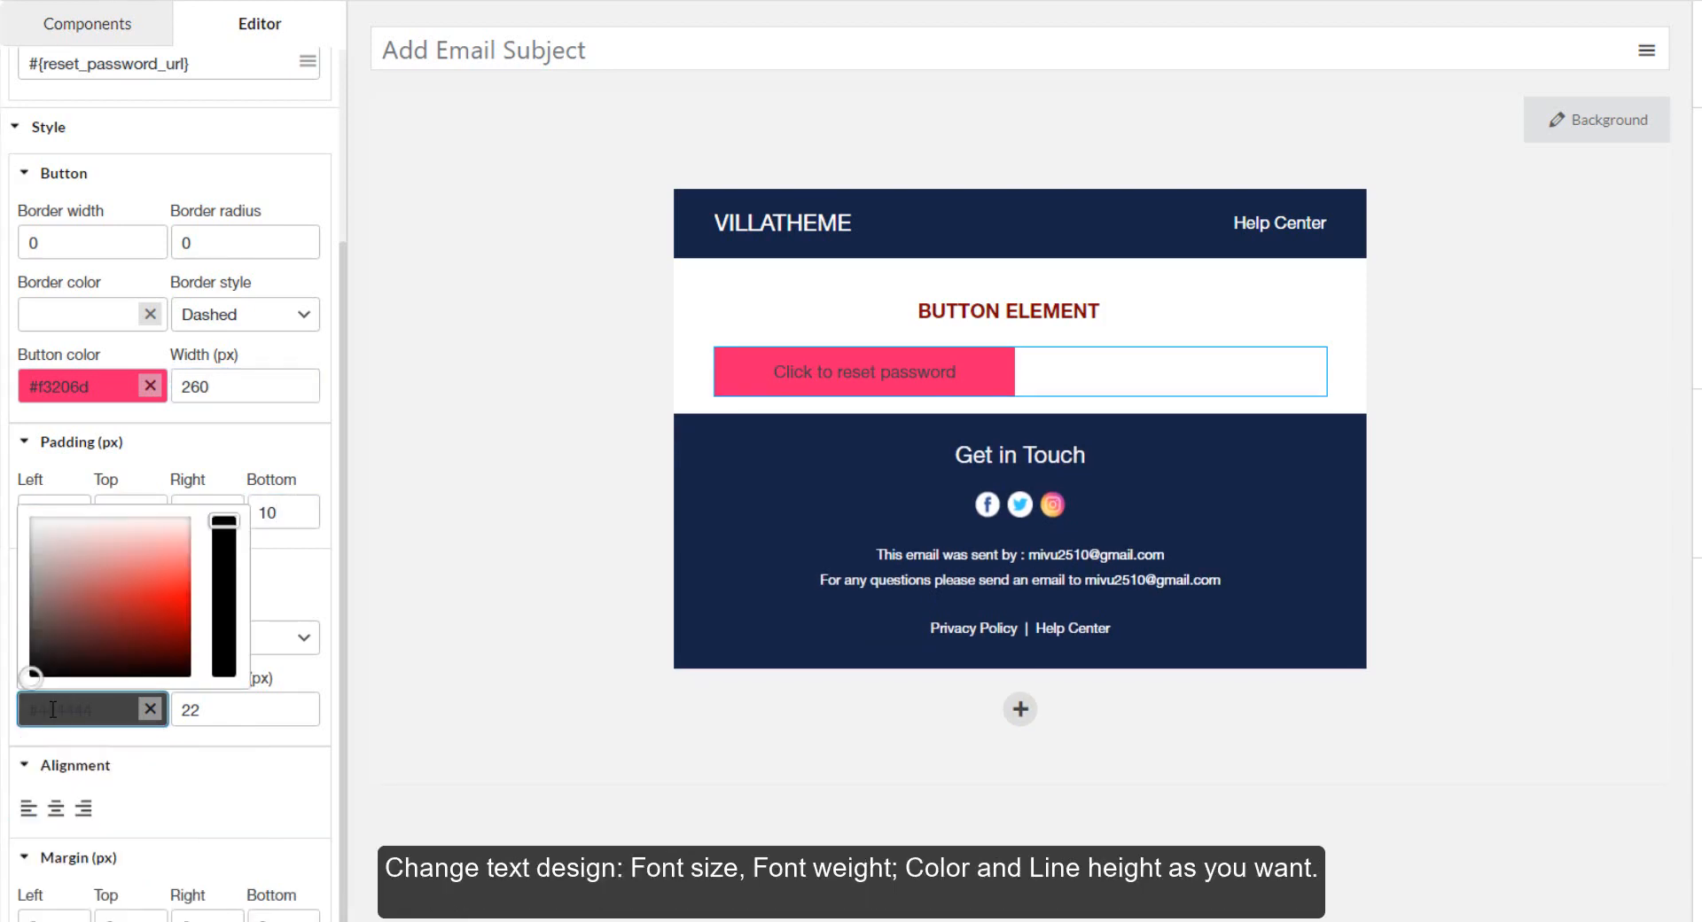
drag(26, 677, 35, 531)
double_click(177, 709)
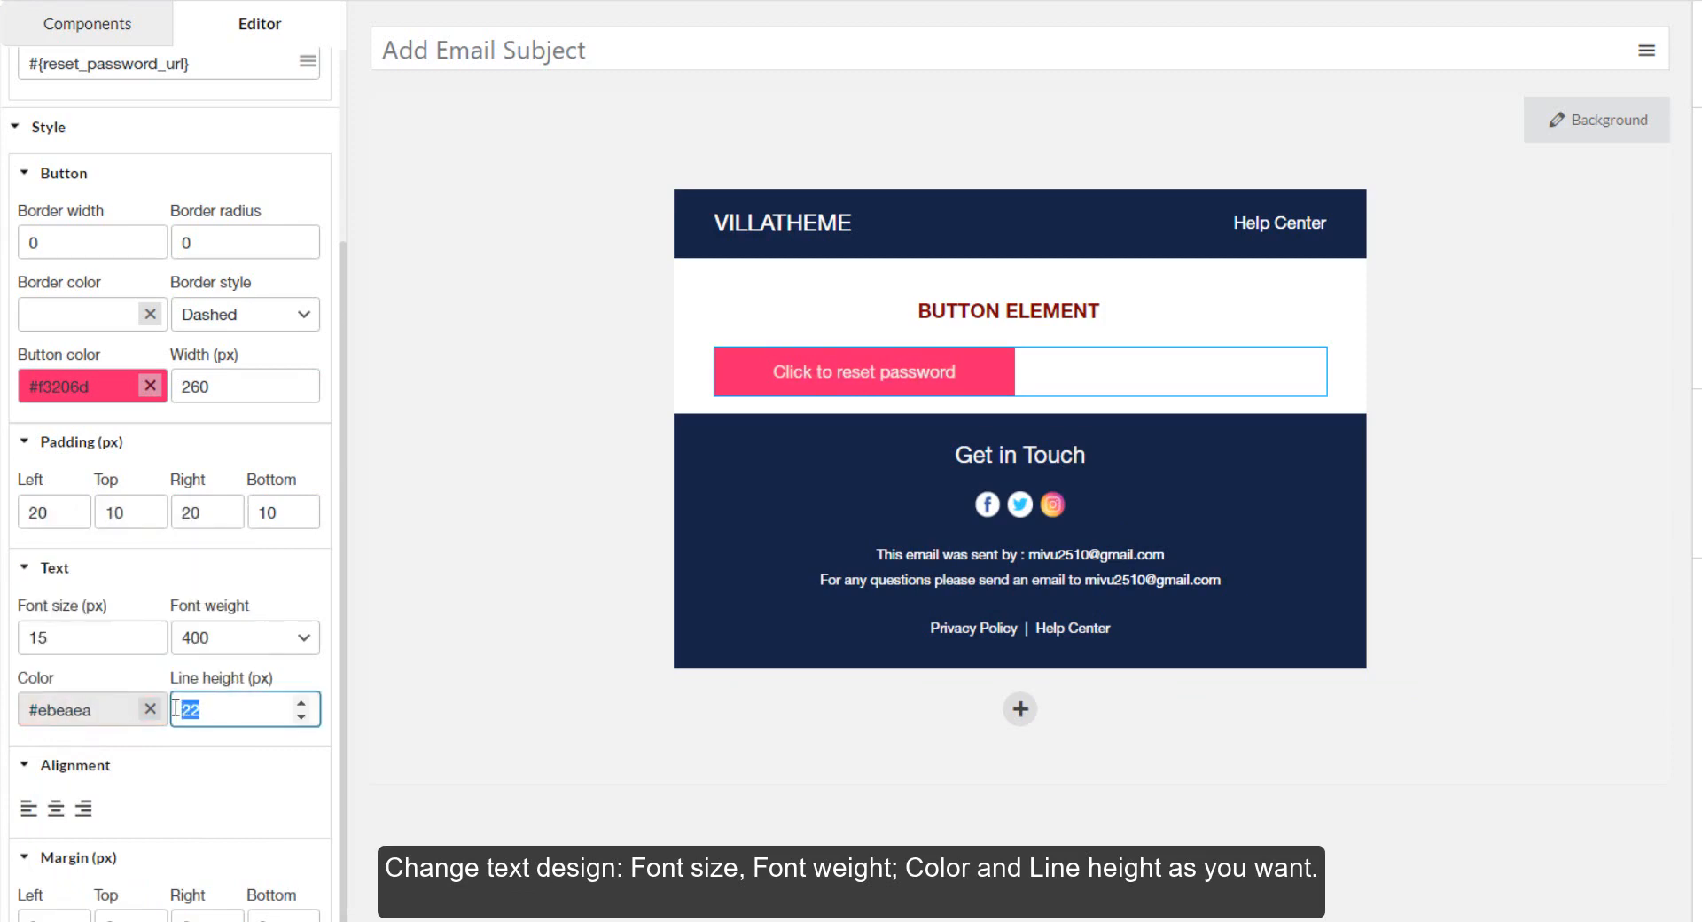
text(24)
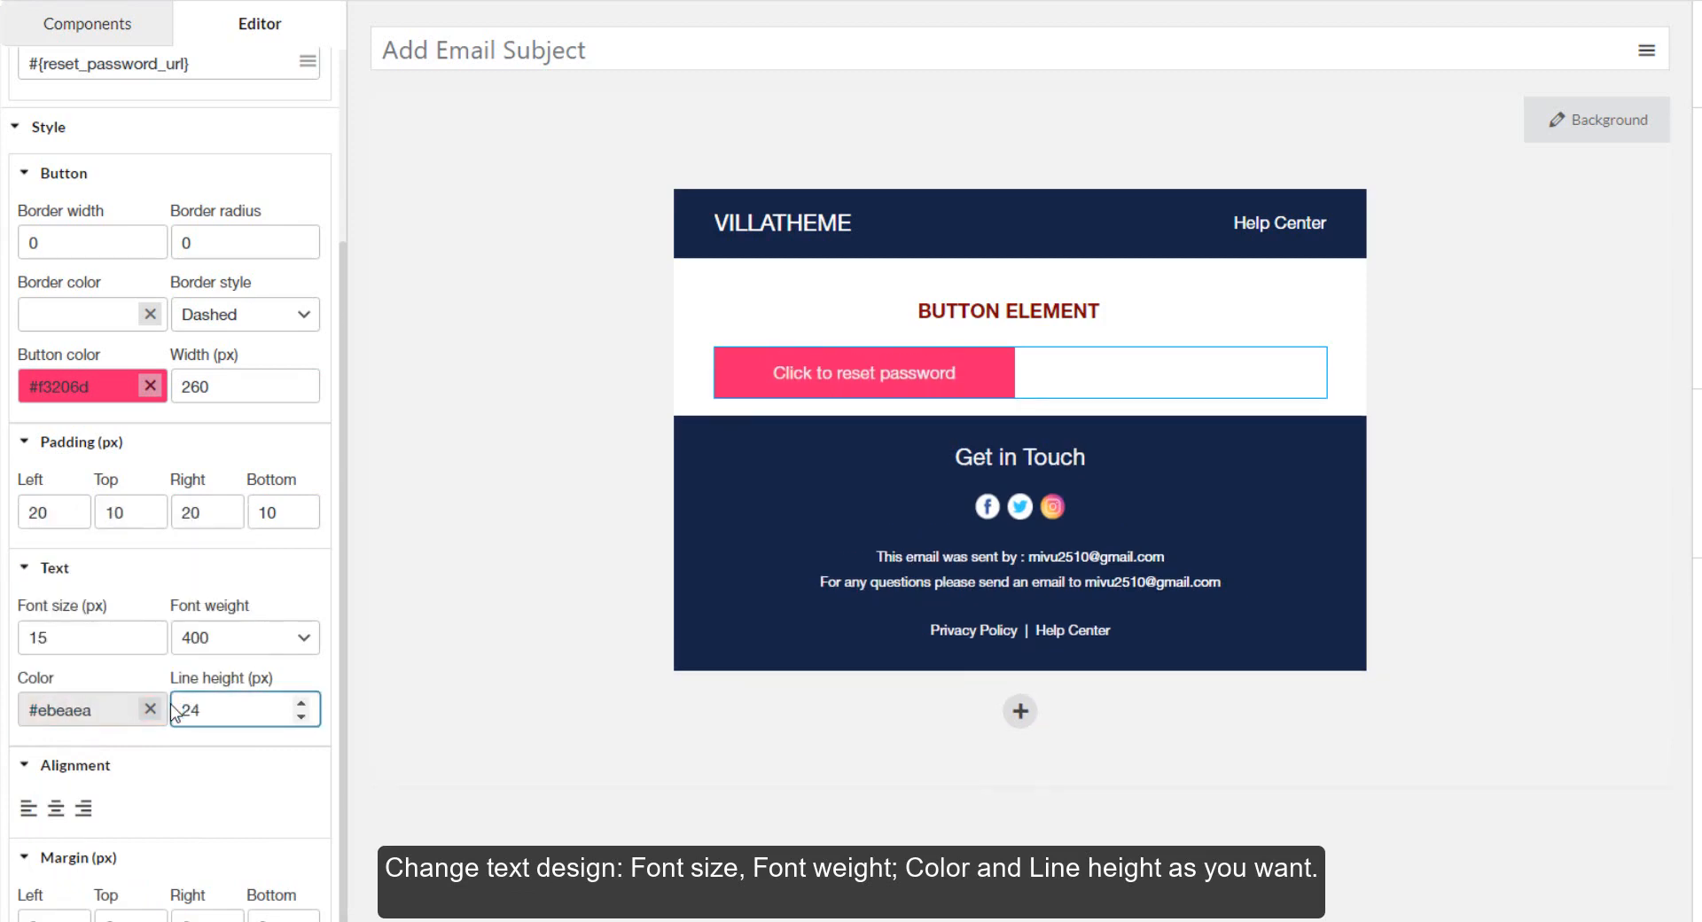
double_click(34, 638)
text(16)
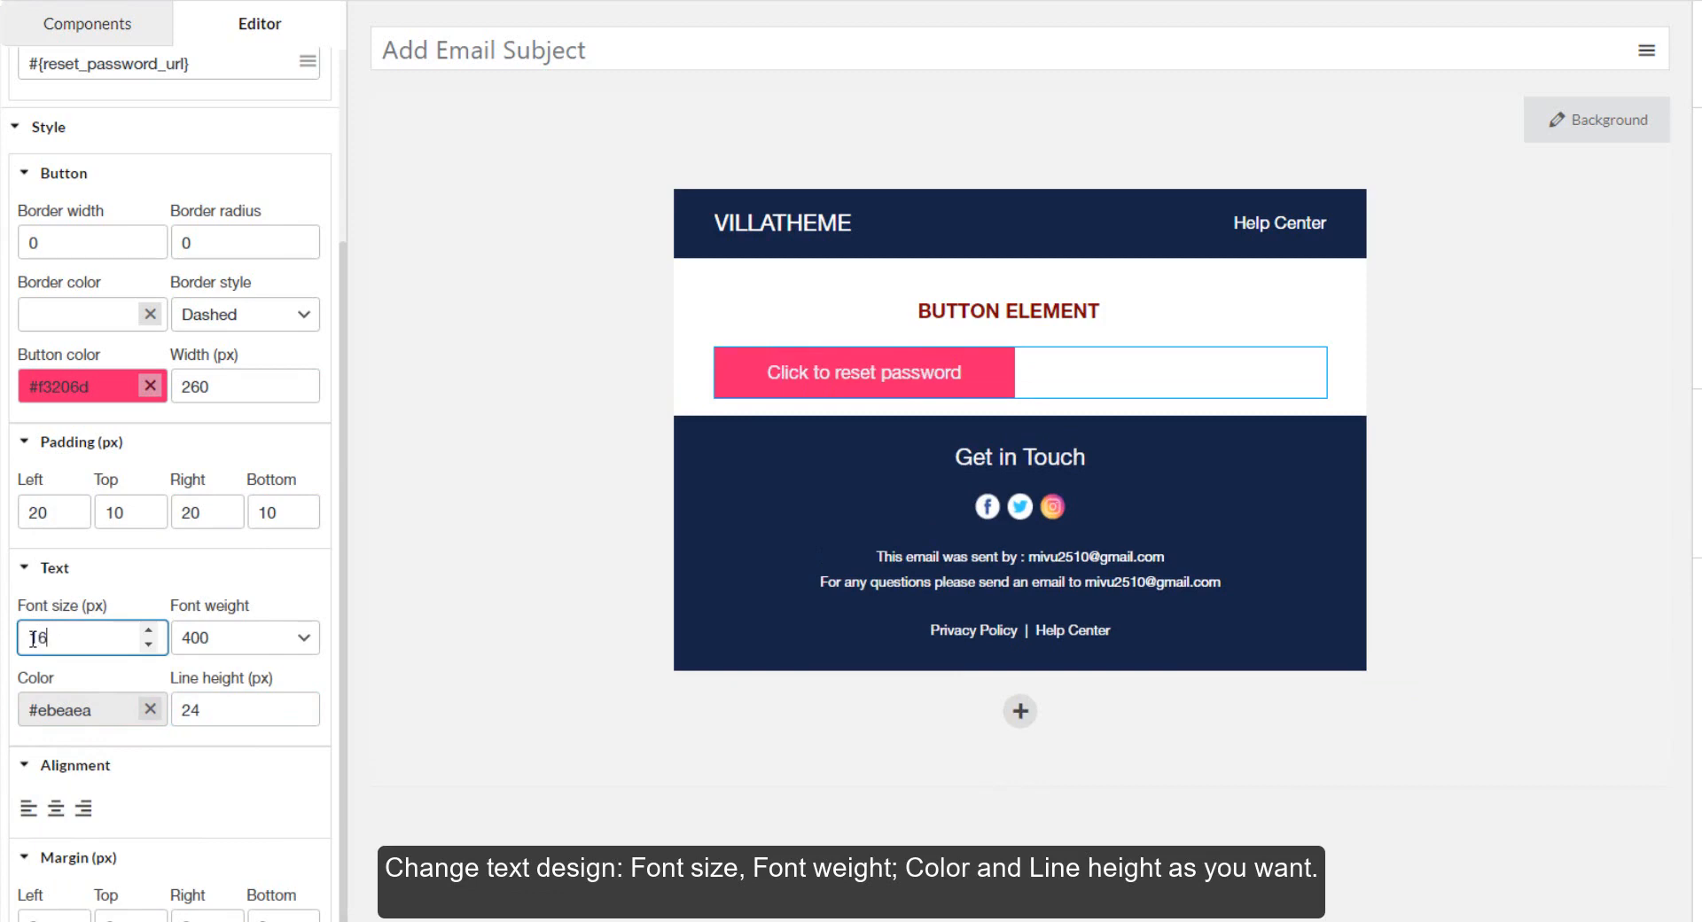
- Try left and right alignment for the button, and keep it centred
click(29, 810)
click(54, 810)
click(83, 809)
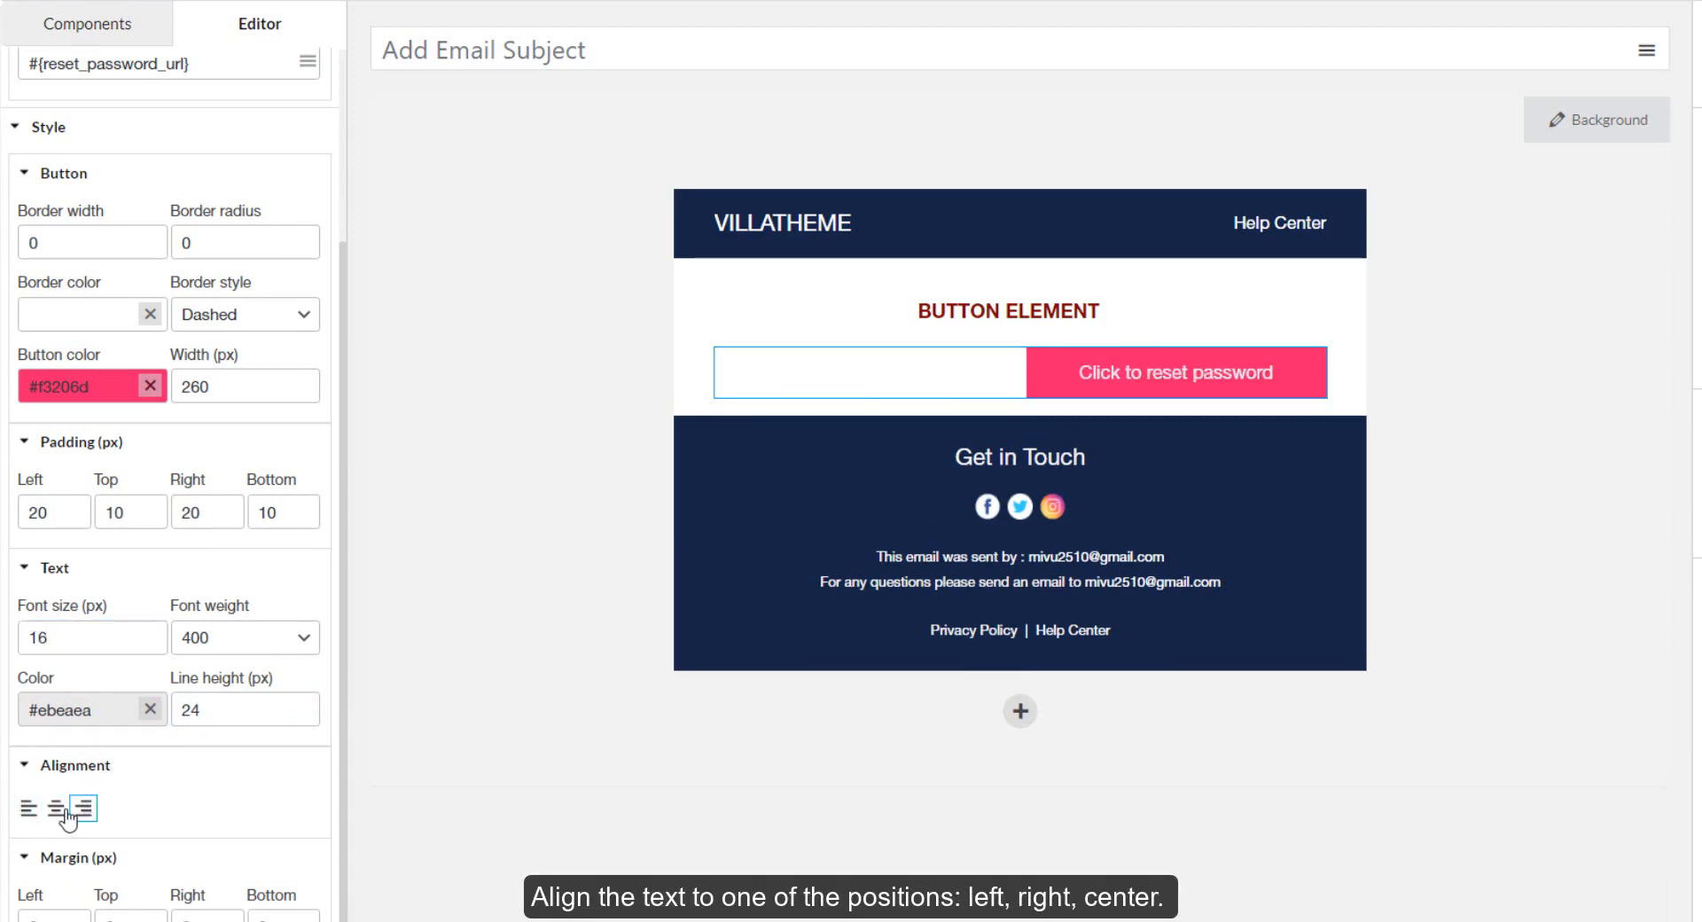
click(58, 811)
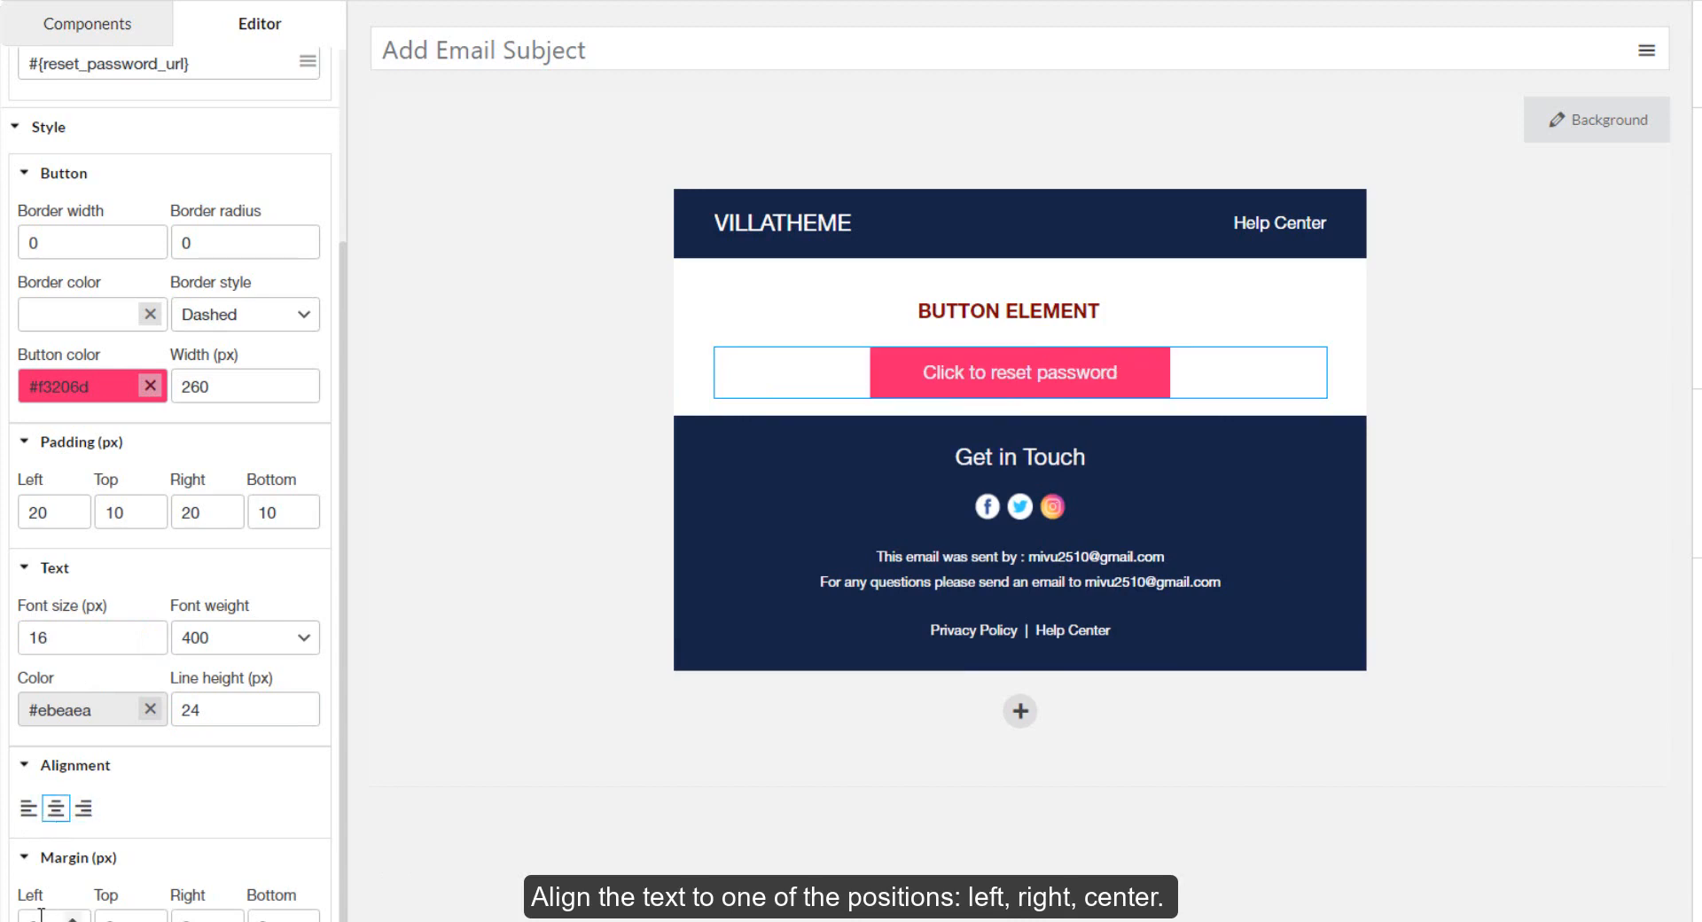
- Adjust the button's top margin and set its bottom margin to 10 px
click(110, 835)
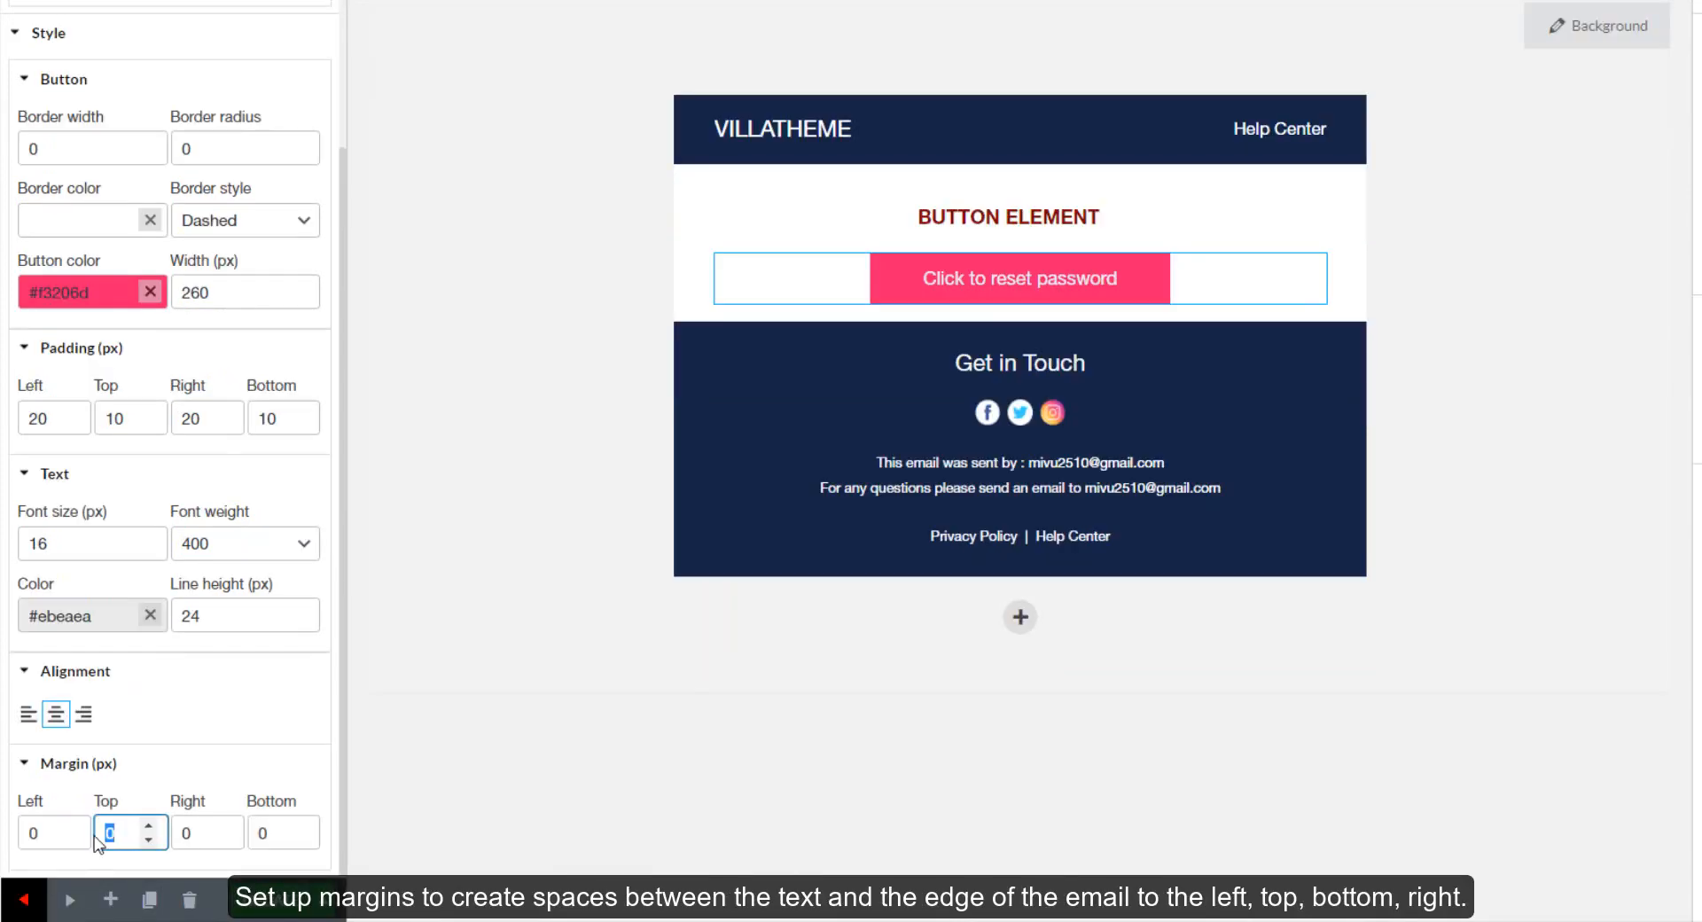
text(1)
key(Tab)
key(Tab)
text(10)
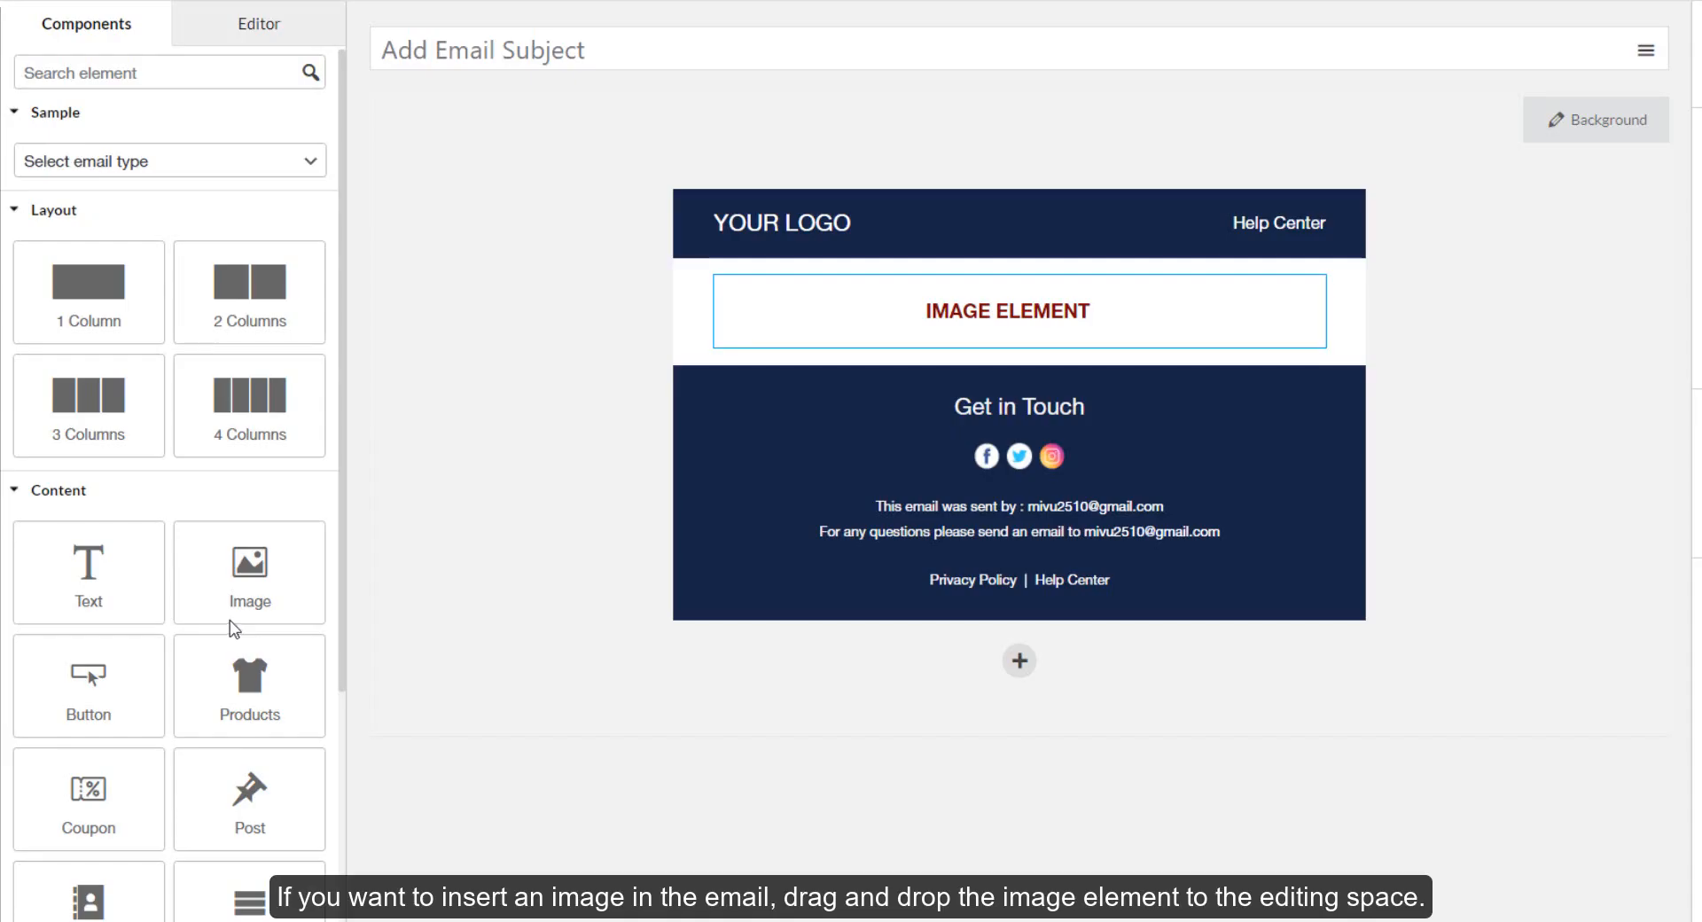
- Add an image element below the IMAGE ELEMENT heading and fill it with the award ribbon icon from the media library
drag(277, 605, 764, 364)
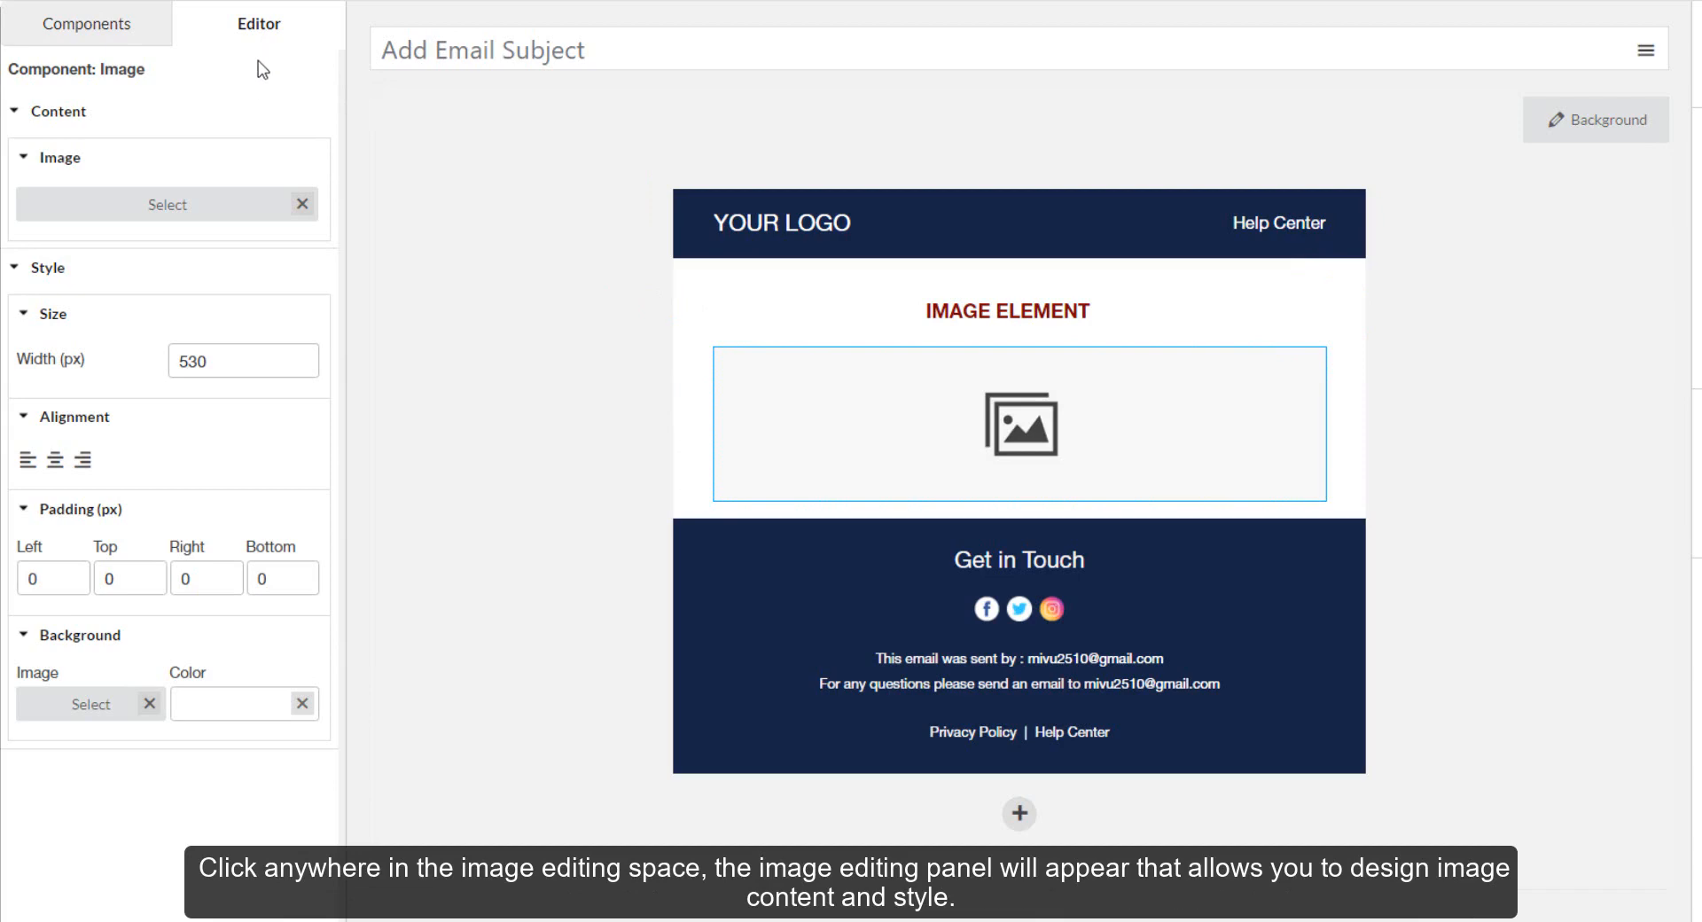
click(240, 211)
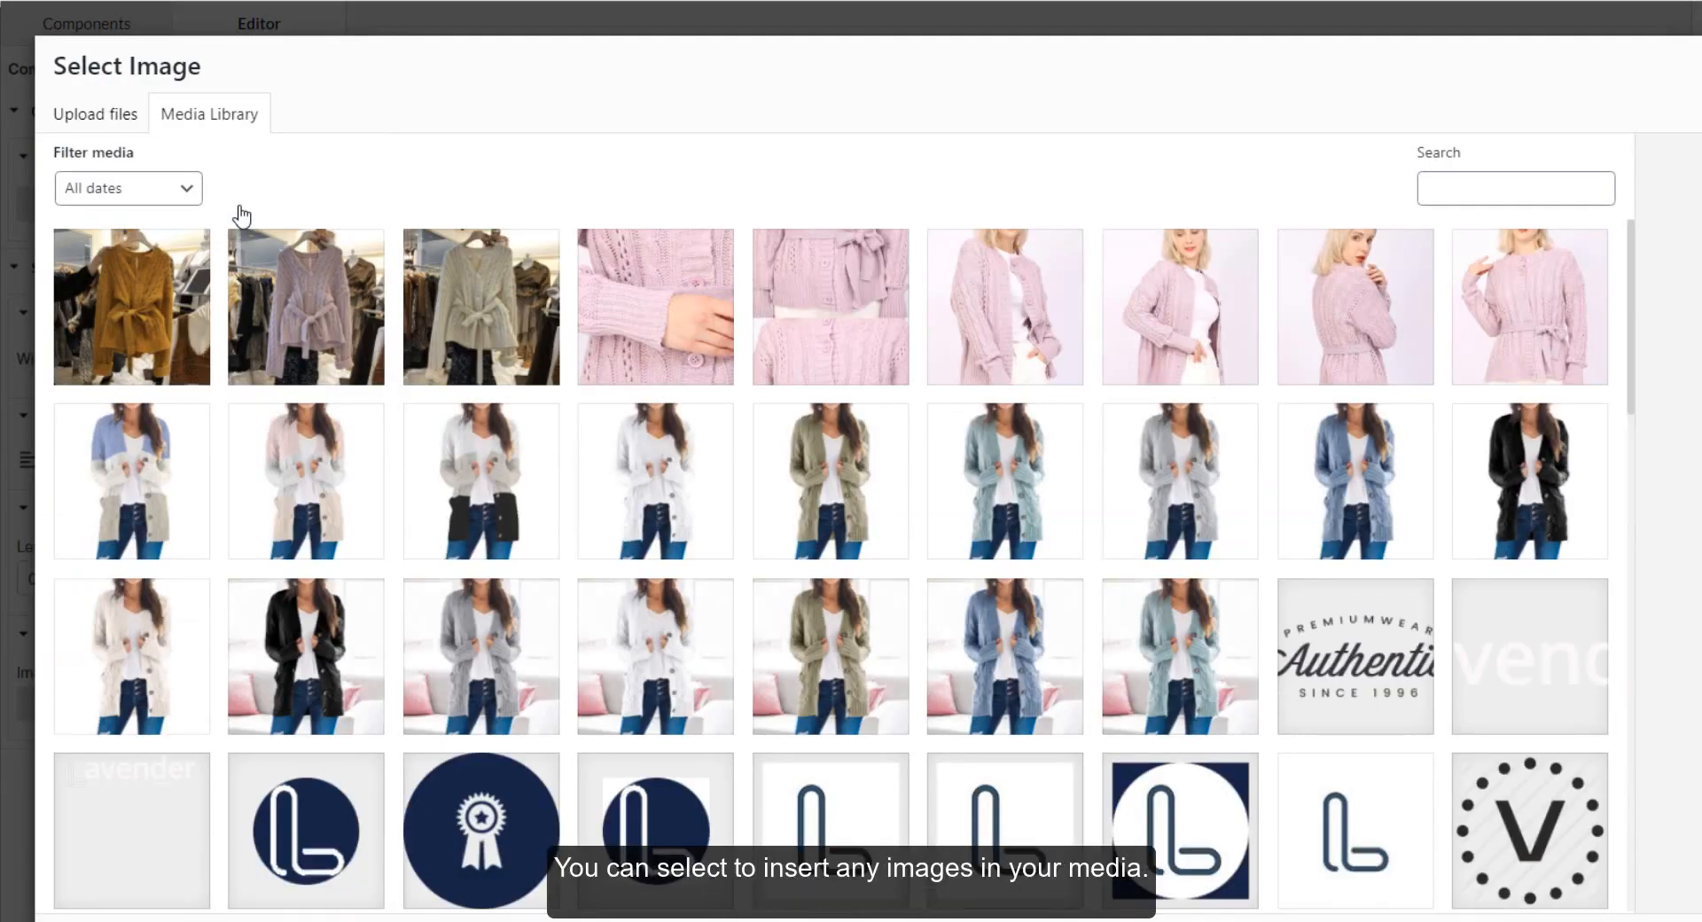
scroll(558, 414, down, 7)
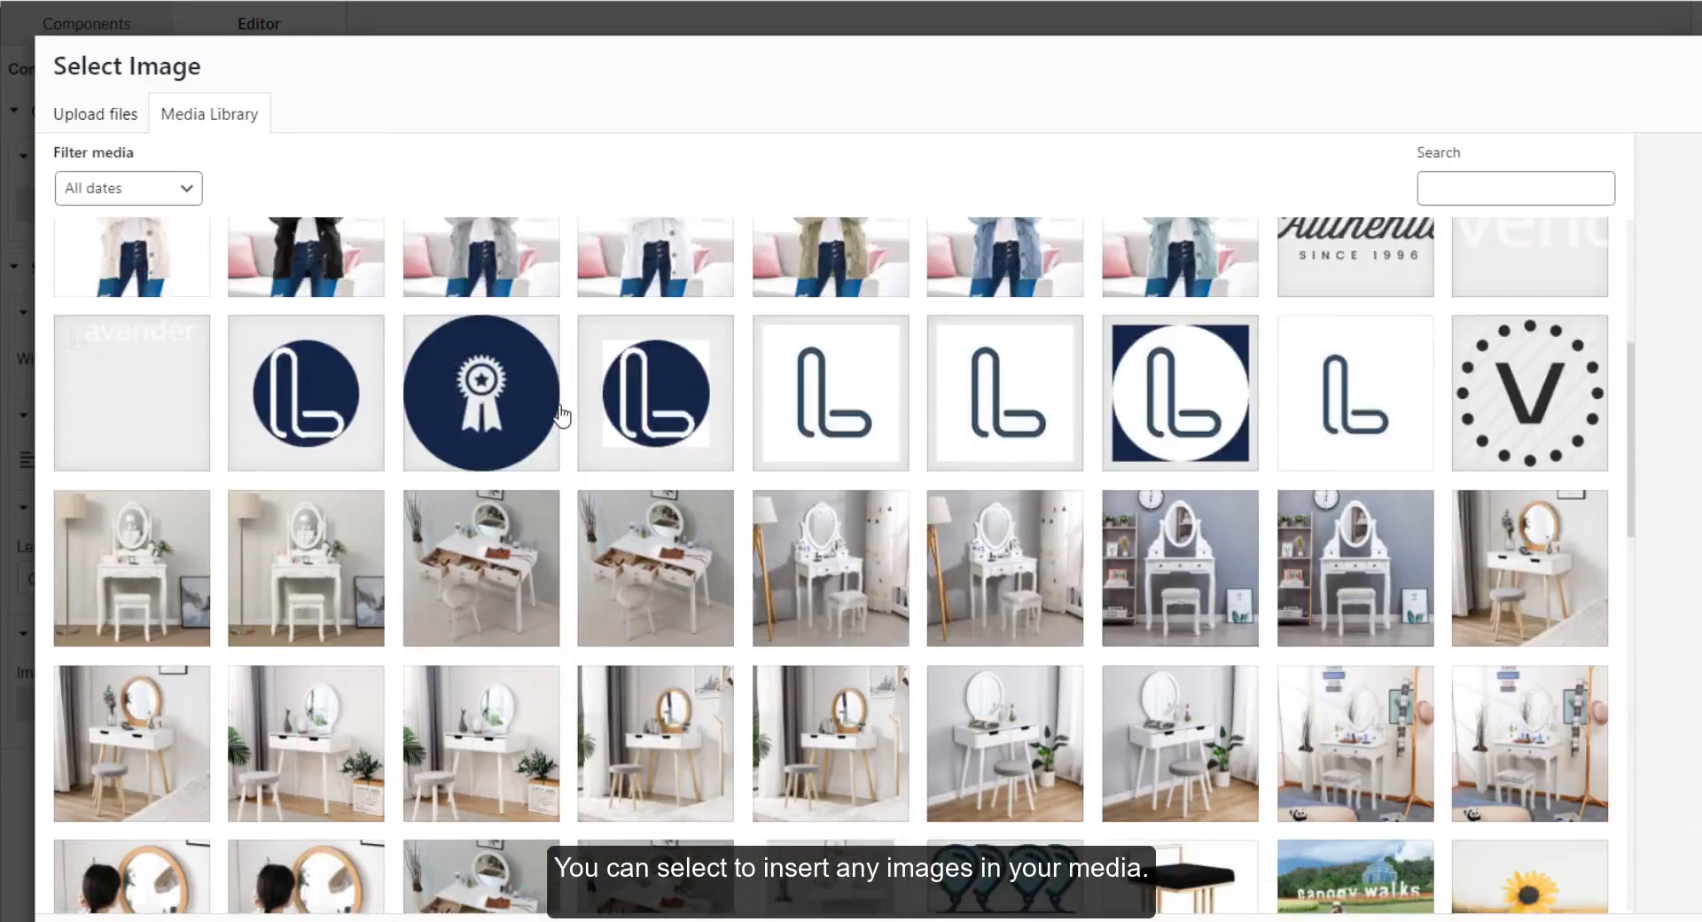
scroll(561, 415, up, 4)
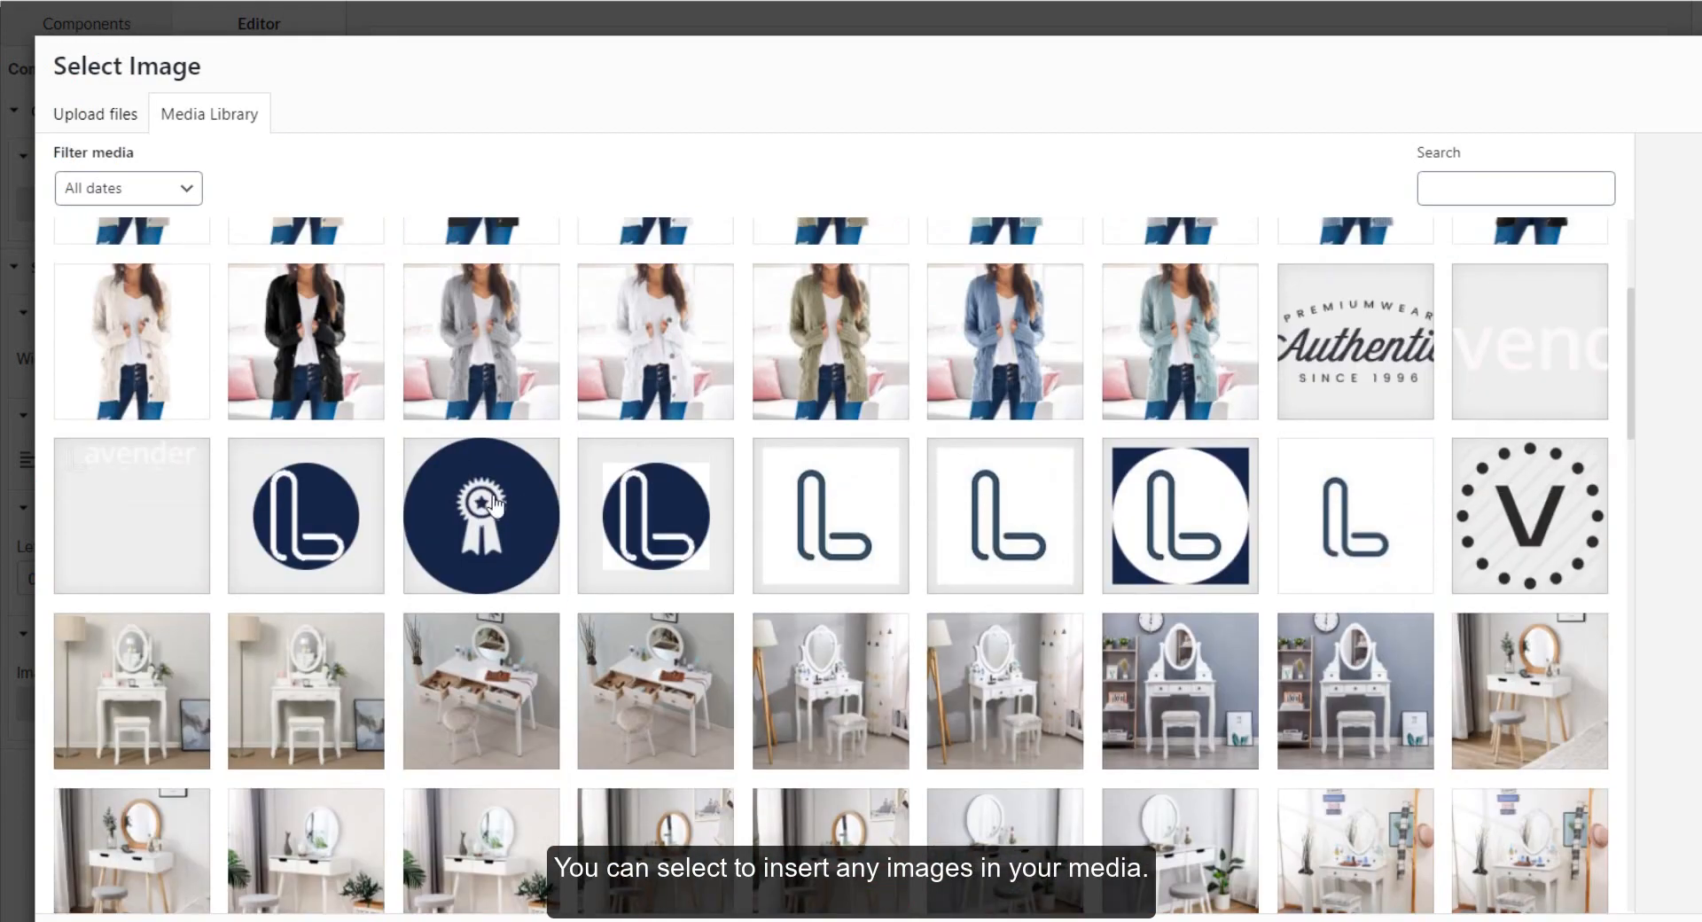
click(494, 504)
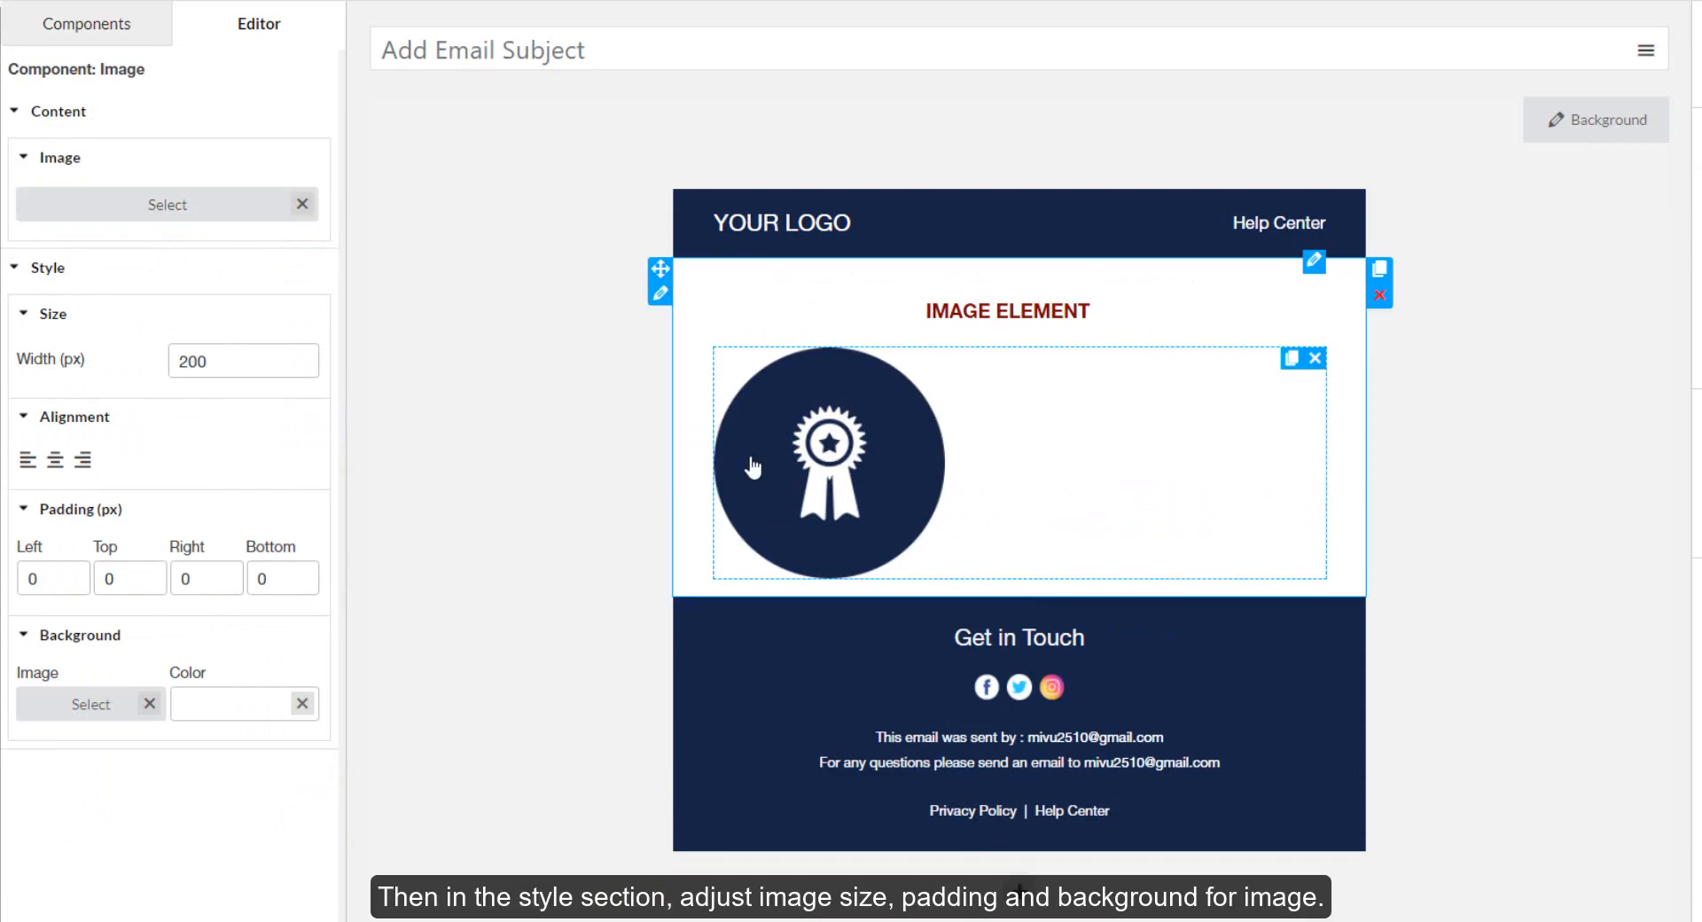
- Set the ribbon image's width to 100 px and align it to the centre
double_click(244, 361)
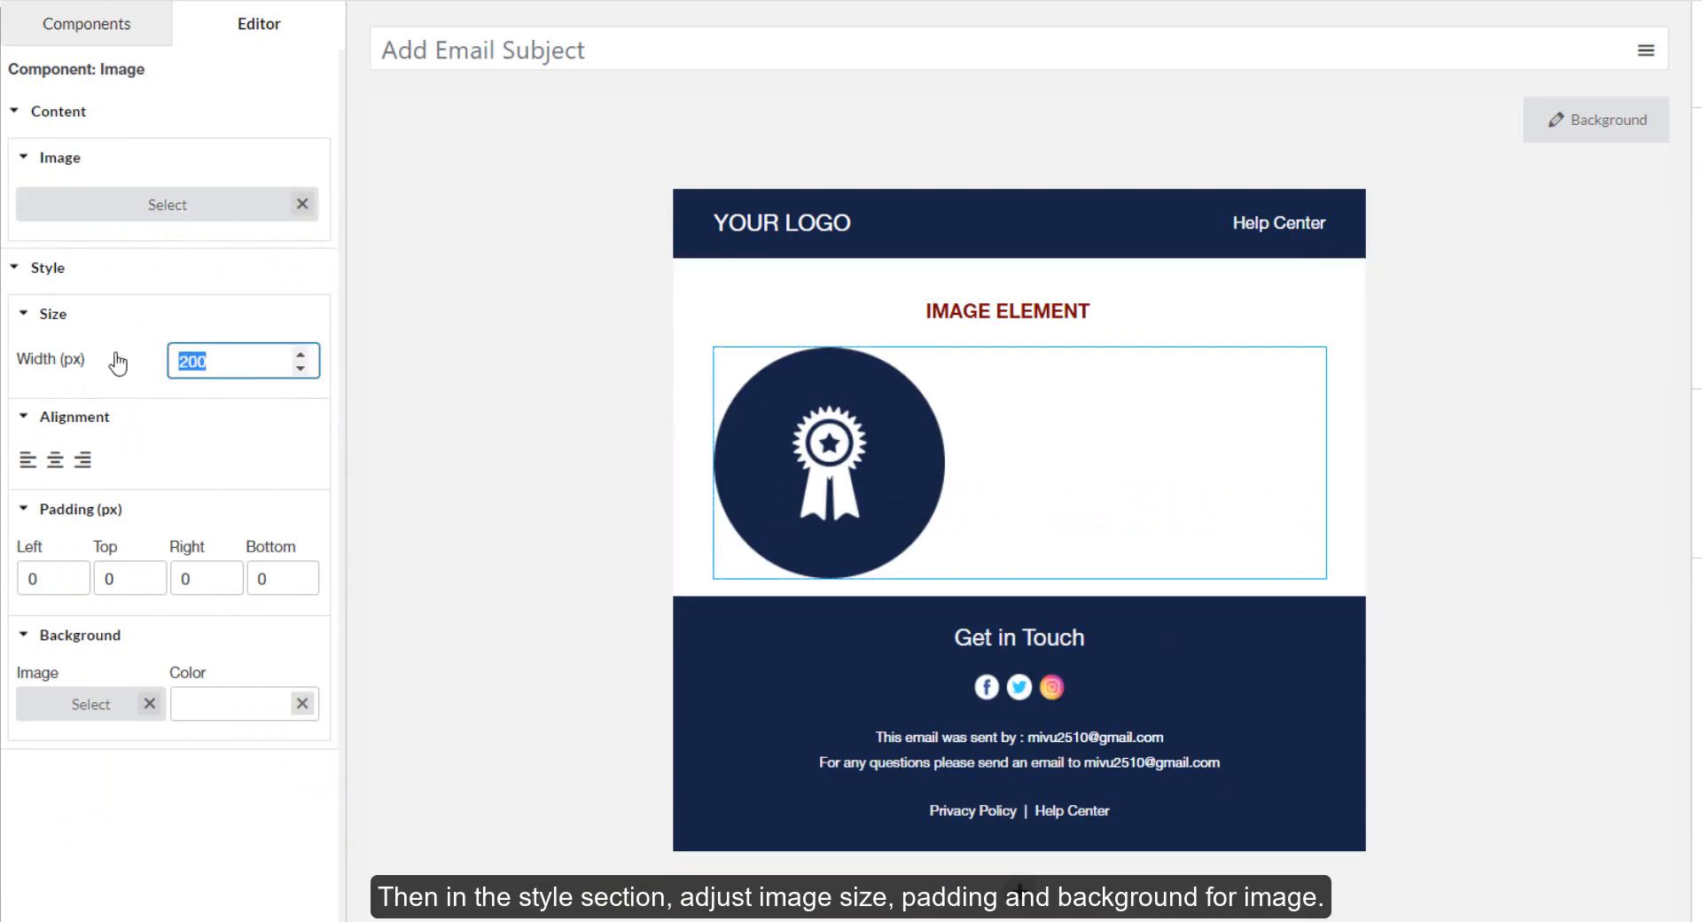
text(100)
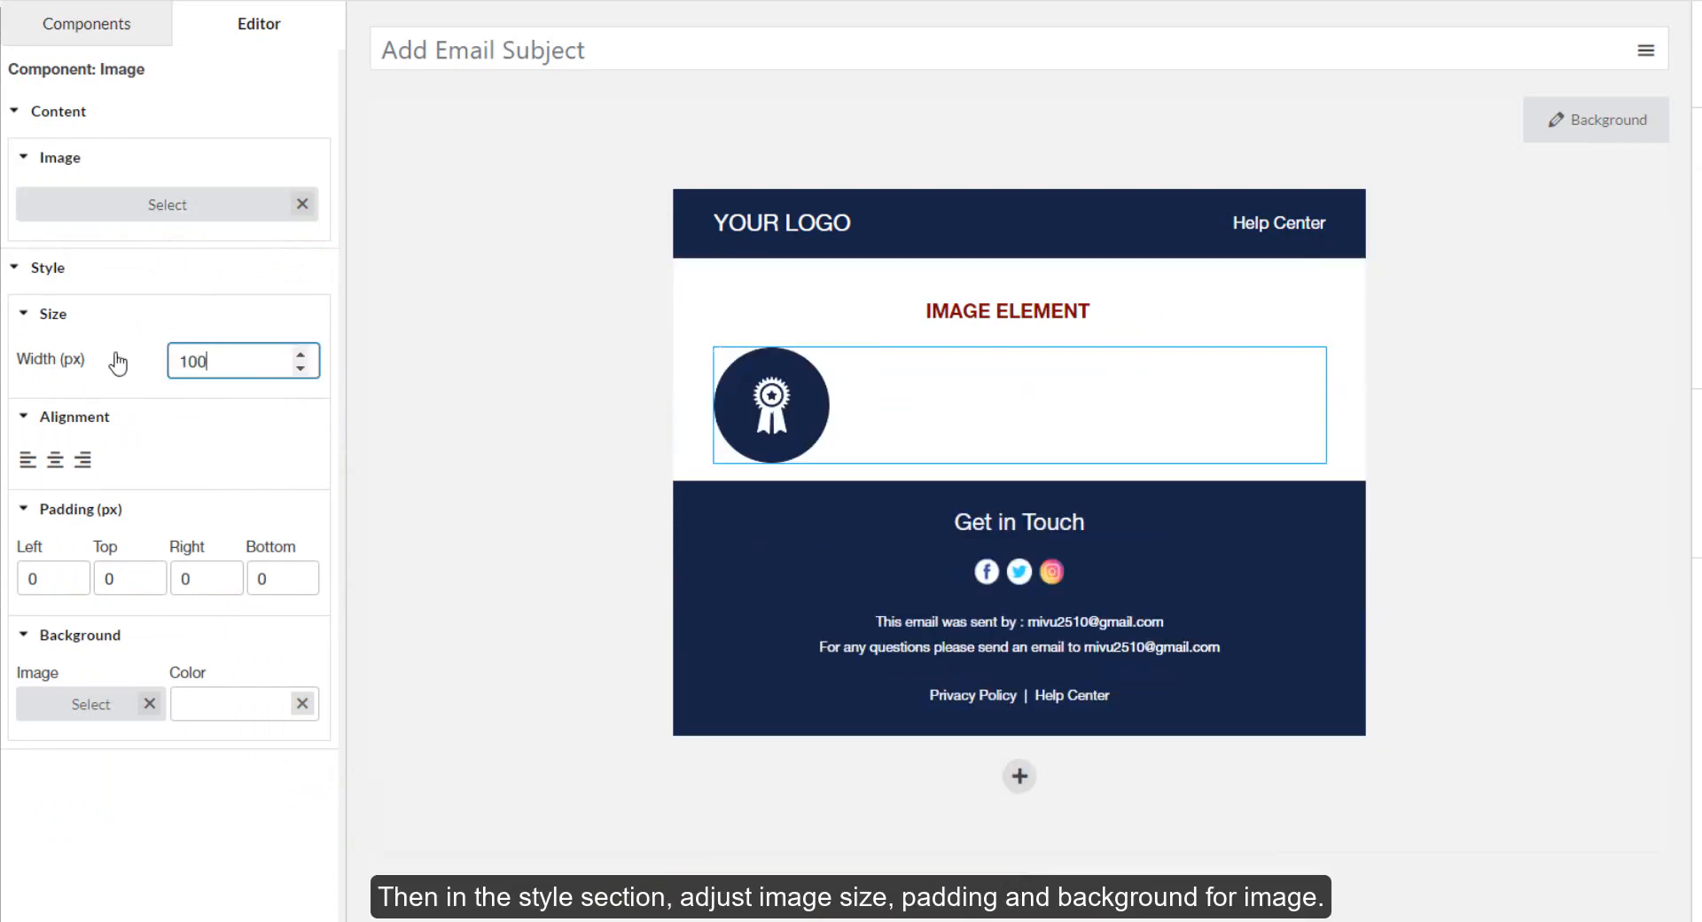
click(55, 461)
click(82, 461)
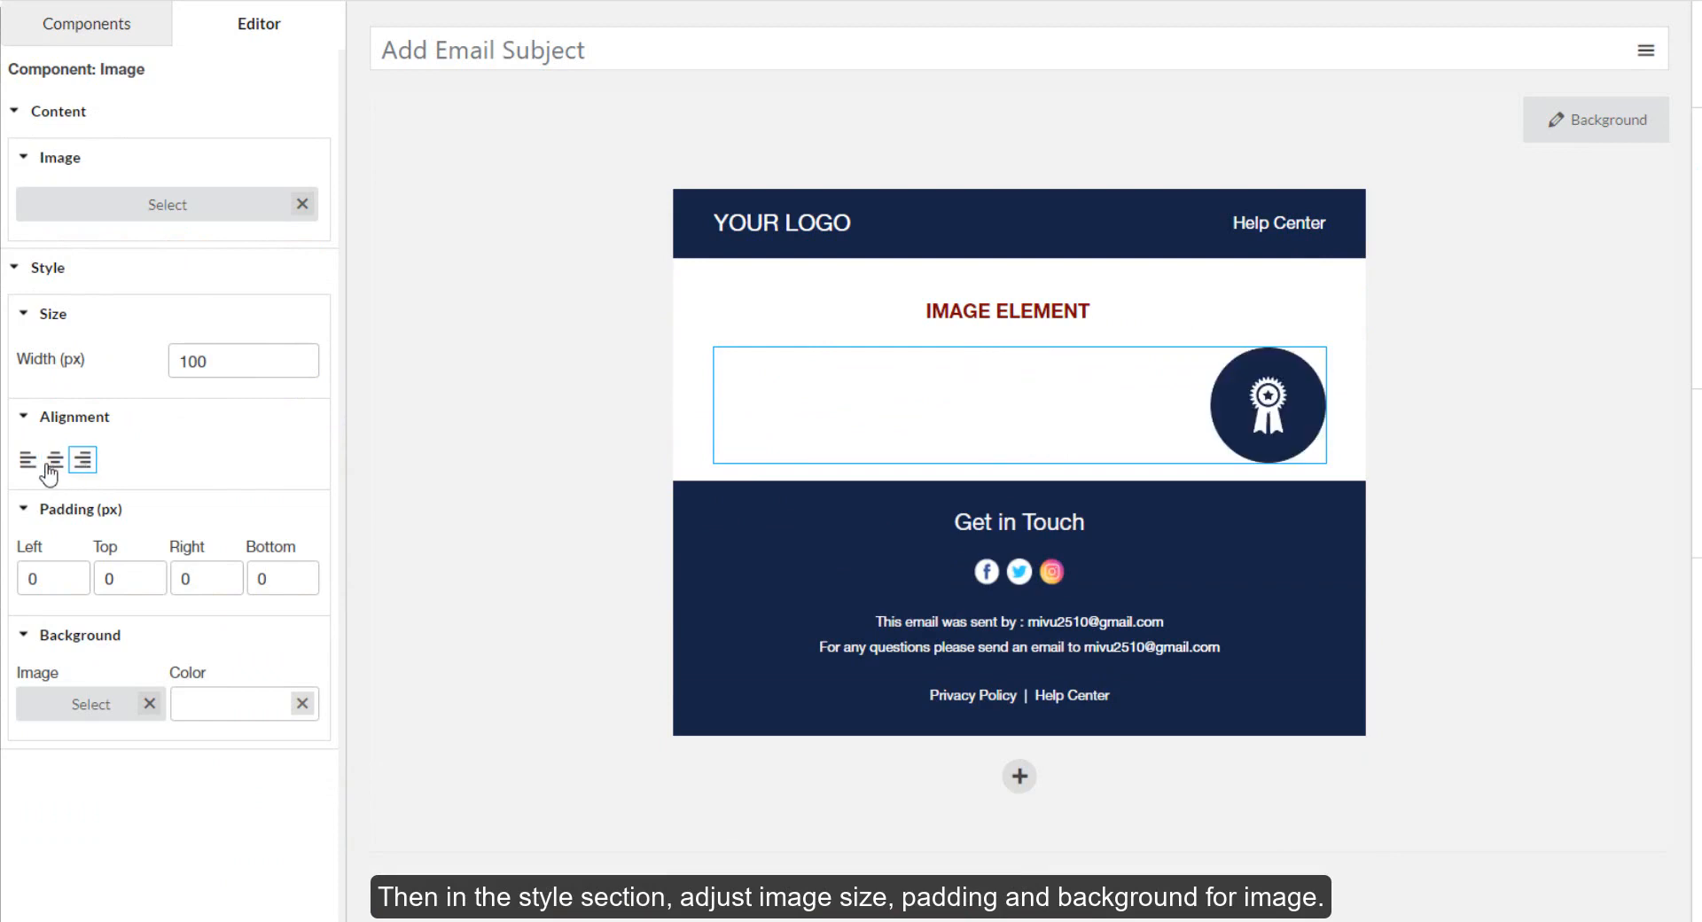
click(55, 460)
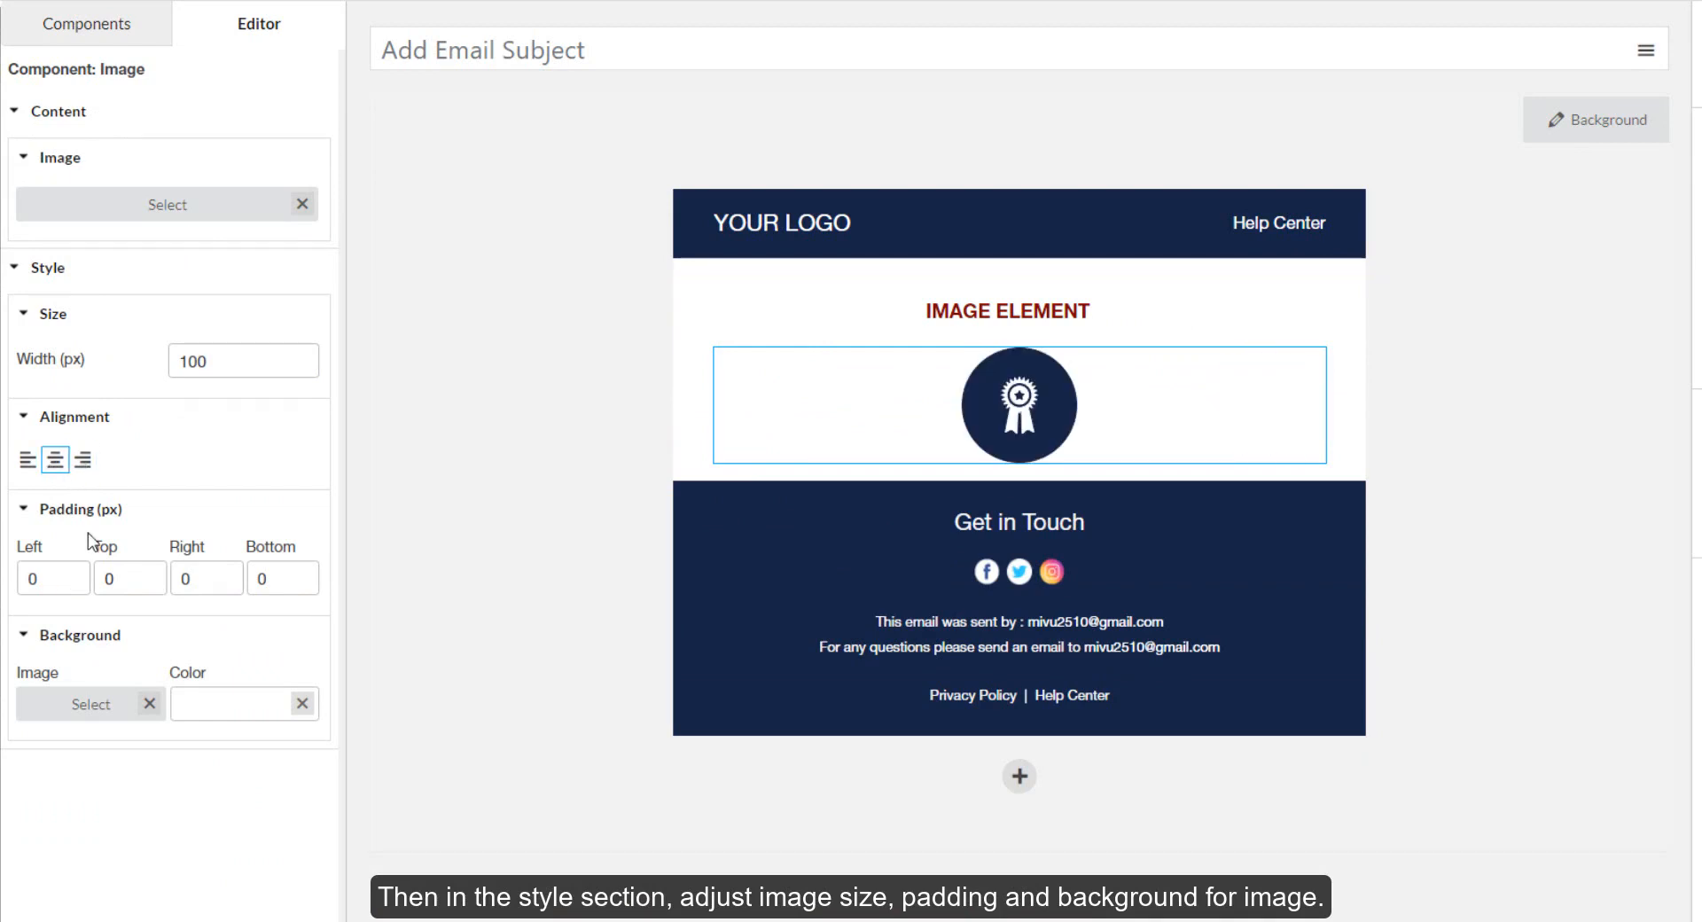
- Set the ribbon image's top and bottom padding to 20 px
double_click(34, 578)
double_click(127, 582)
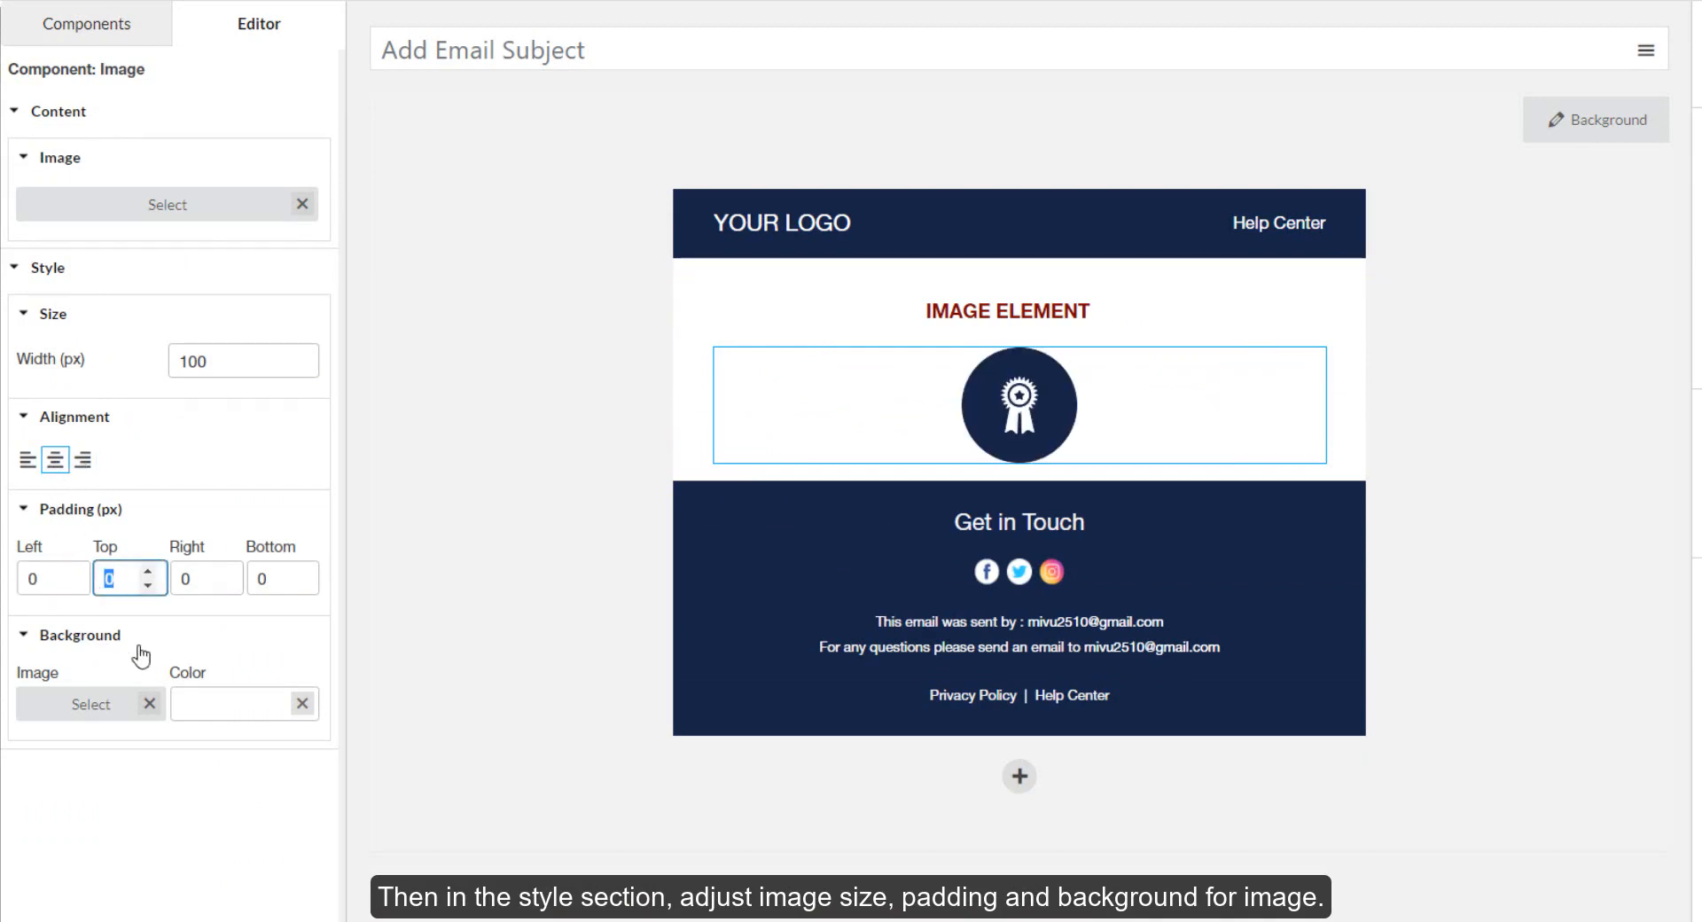
text(20)
key(Tab)
key(Tab)
text(20)
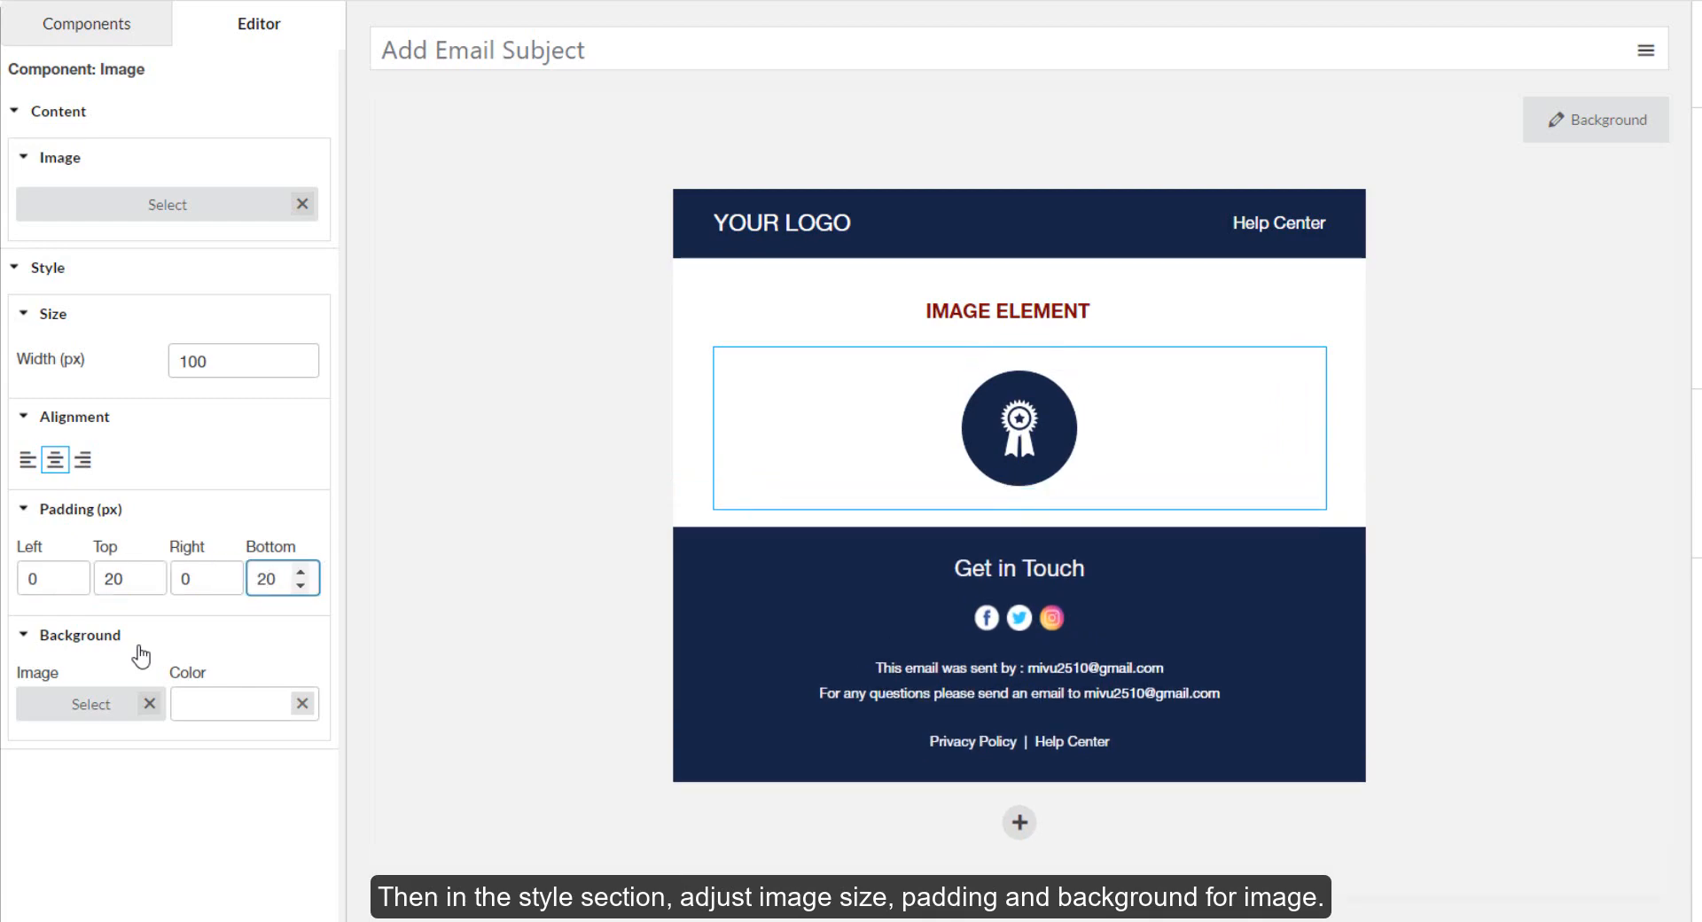
- Try out a background image and a background colour for the image element, leaving both unset
click(135, 706)
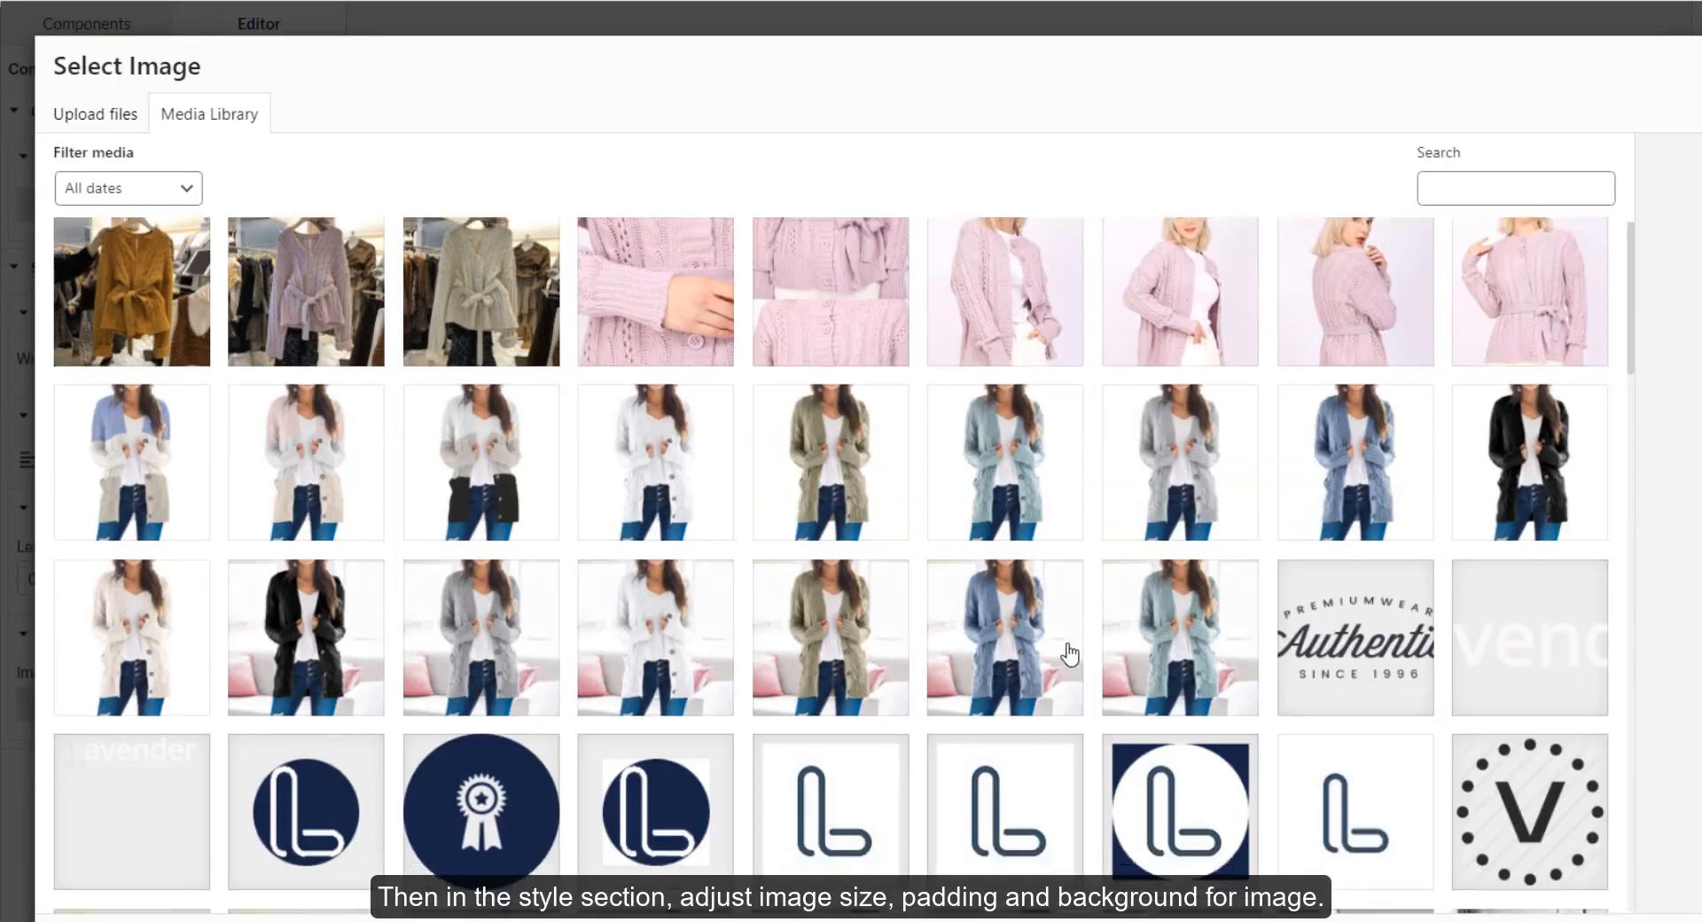
scroll(1070, 653, down, 5)
key(Escape)
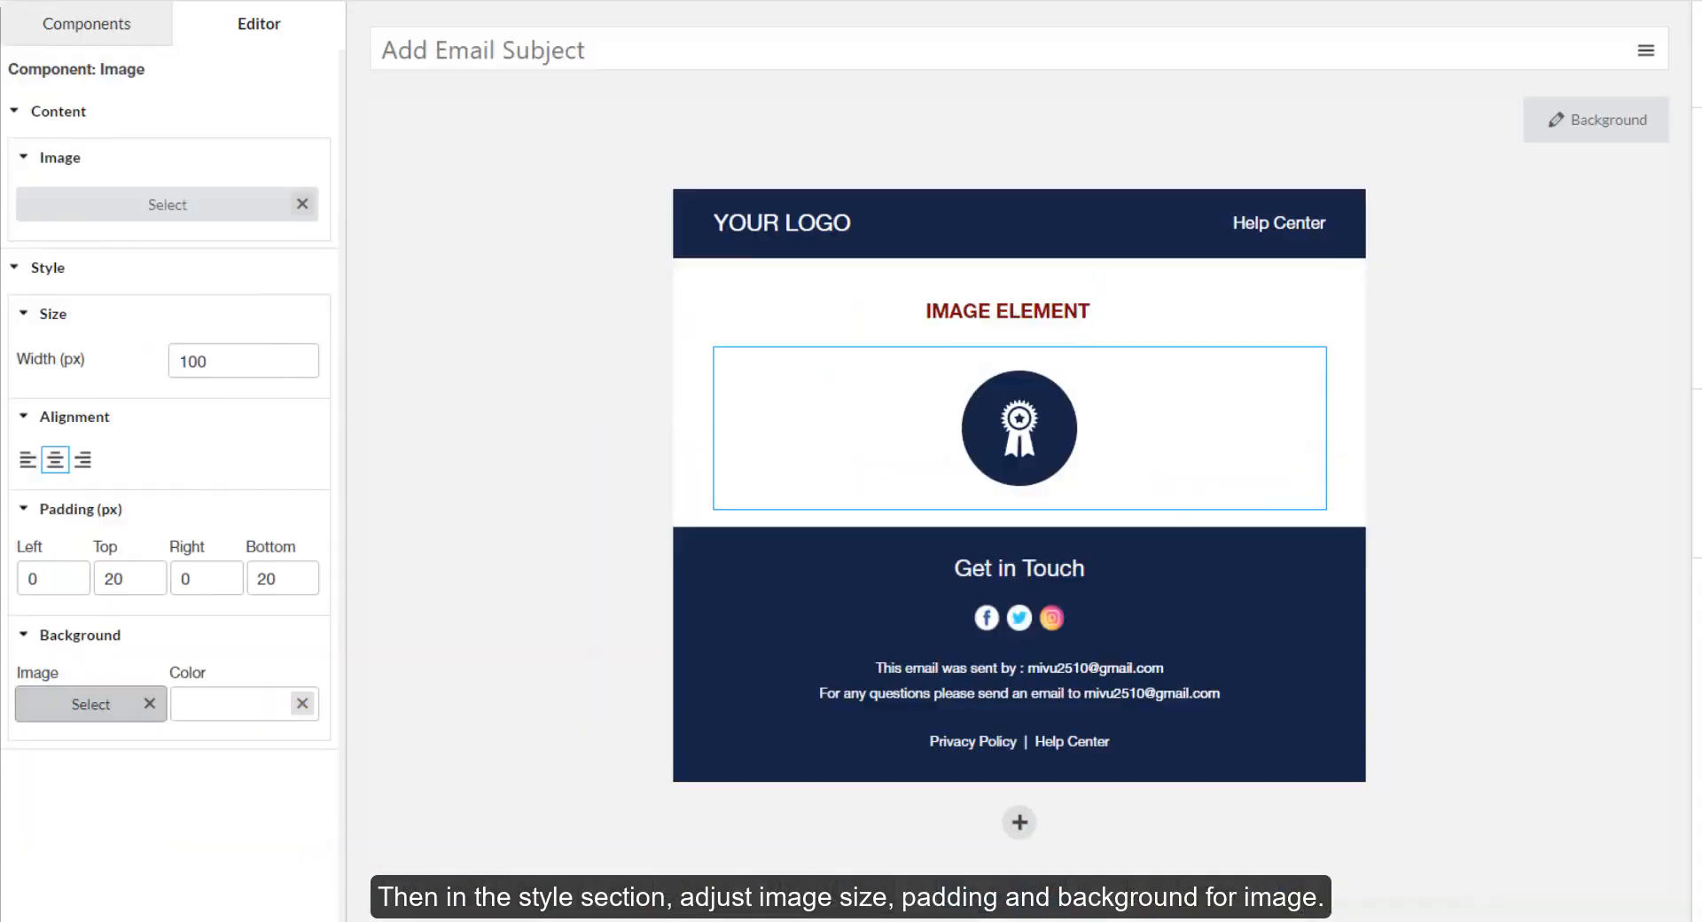
click(177, 705)
drag(113, 661, 115, 524)
click(302, 704)
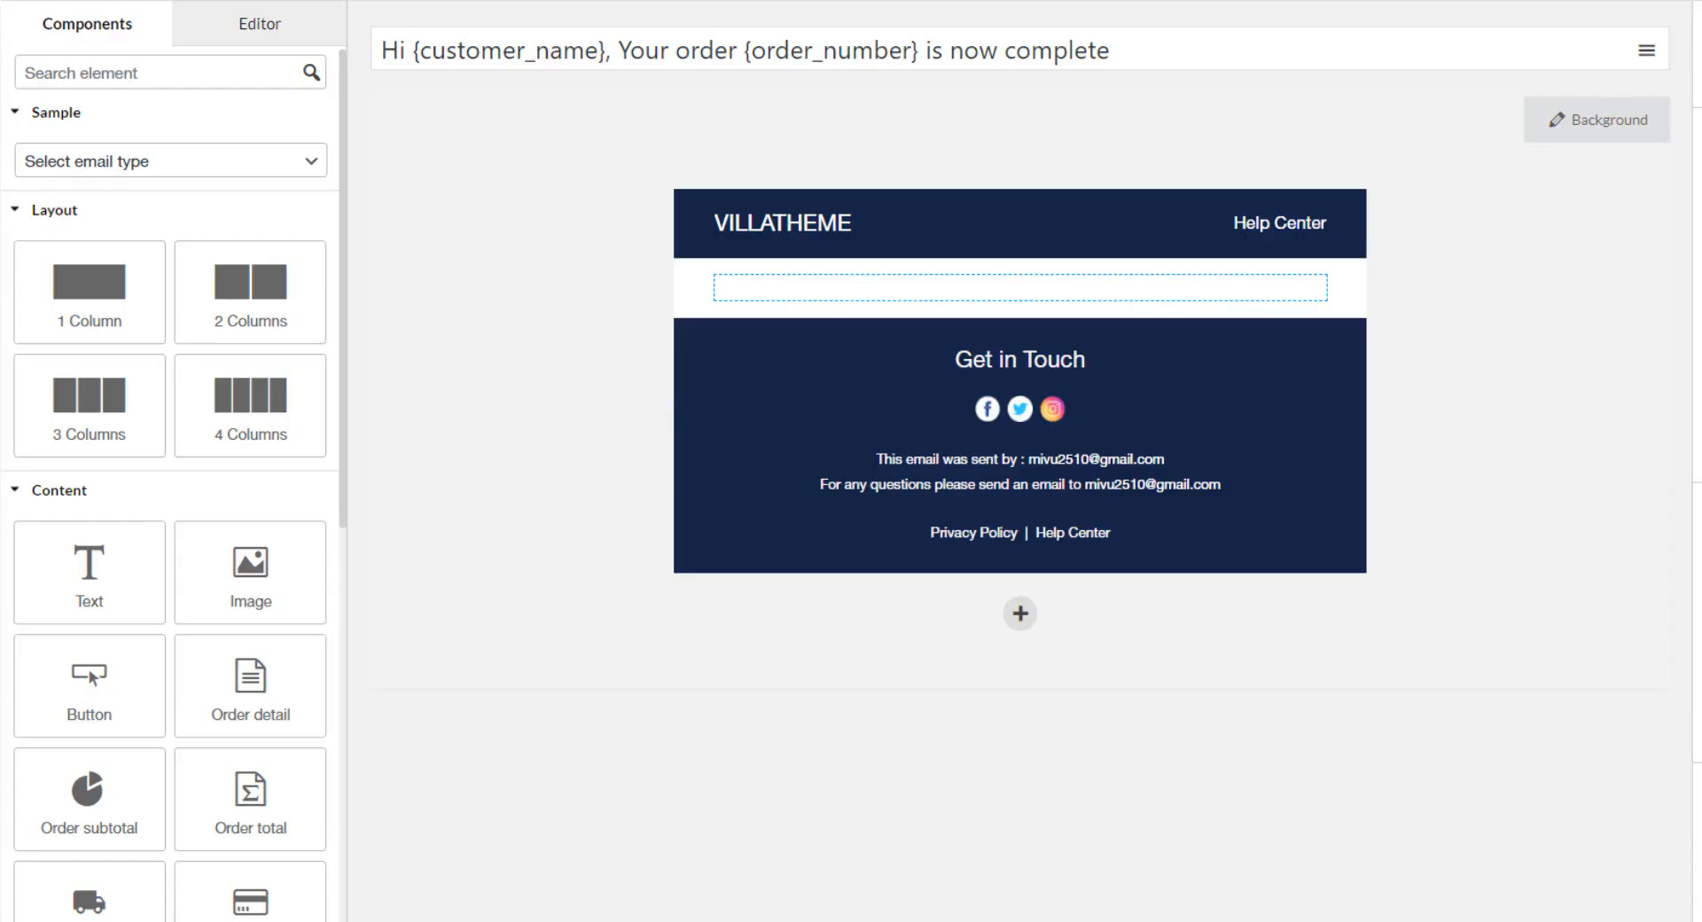
- Add an image element to the empty row of the completed-order email and insert the shopping cart icon from the media library
drag(248, 570, 855, 316)
click(189, 205)
click(125, 302)
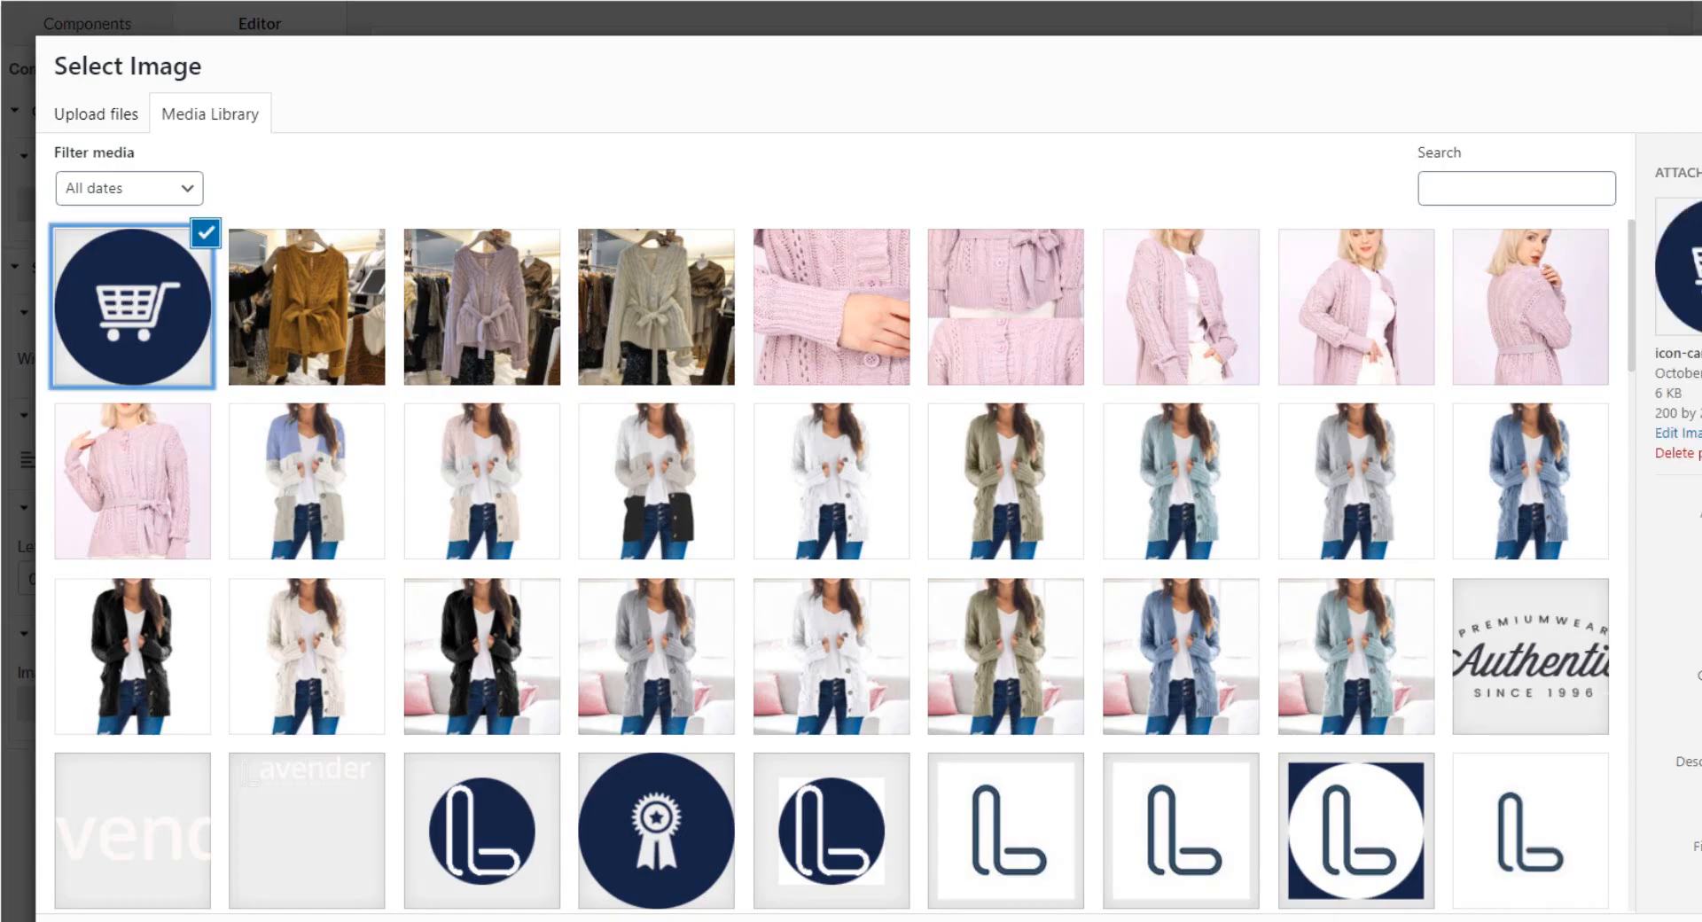
click(1693, 918)
- Set the shopping cart image's width to 100 px and align it to the centre
drag(217, 362, 167, 359)
text(100)
click(55, 459)
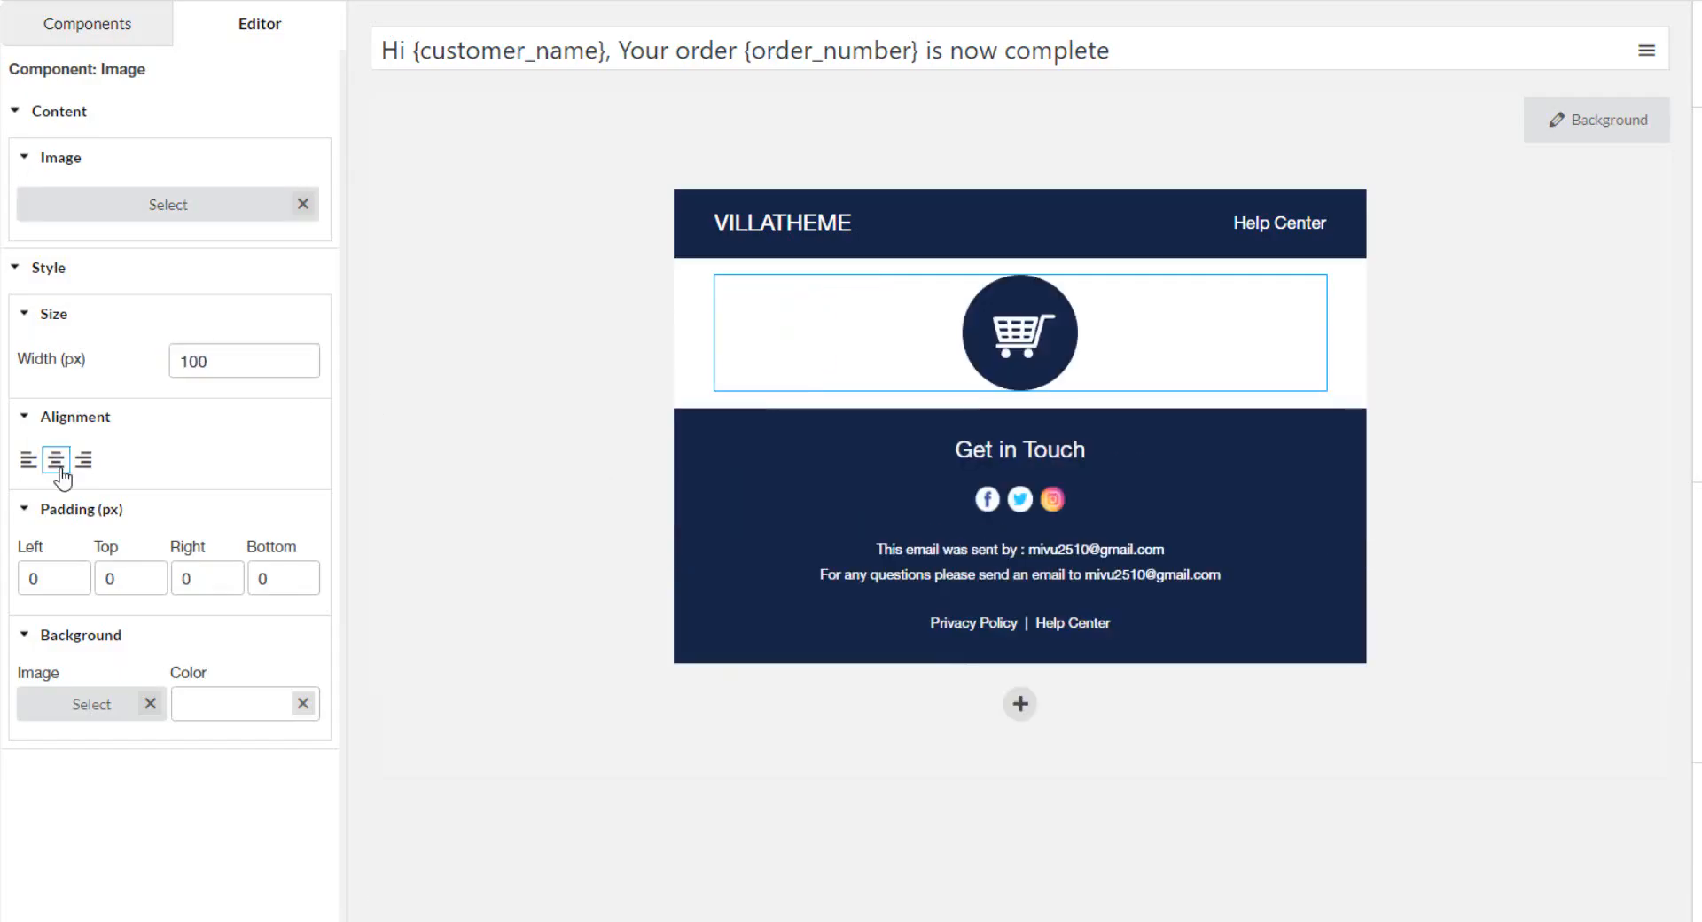
- Add a text element below the cart icon and replace its content with "Order #" followed by the {order_number} shortcode
click(55, 35)
drag(98, 532, 890, 406)
drag(57, 365, 6, 371)
key(BackSpace)
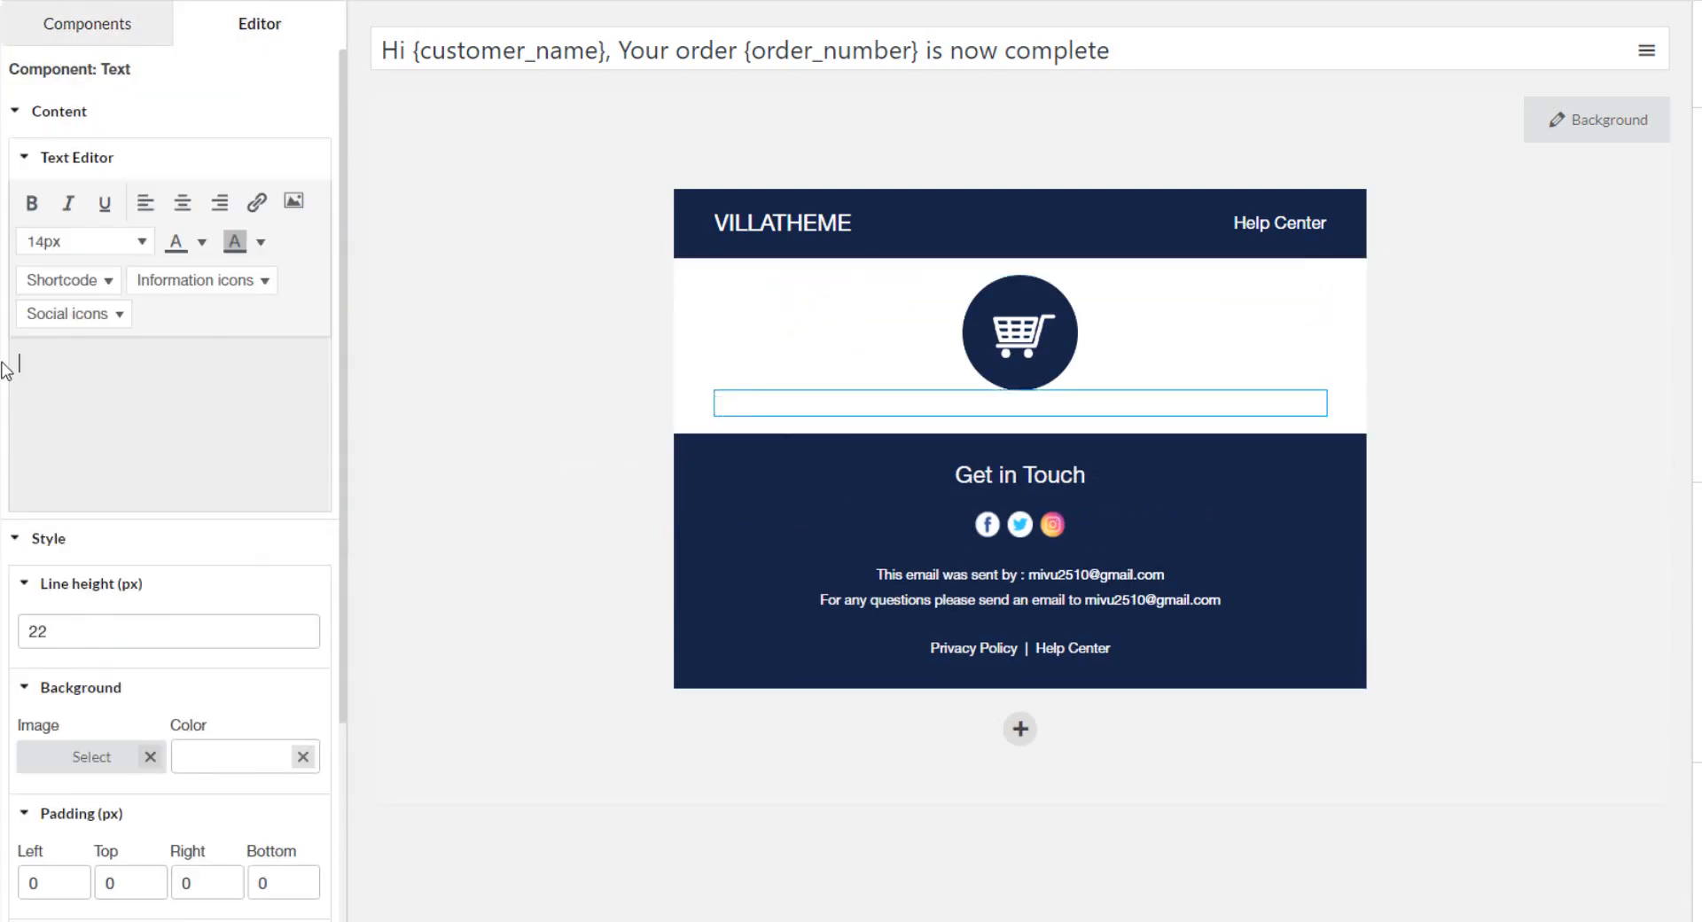
text(Order #)
click(79, 282)
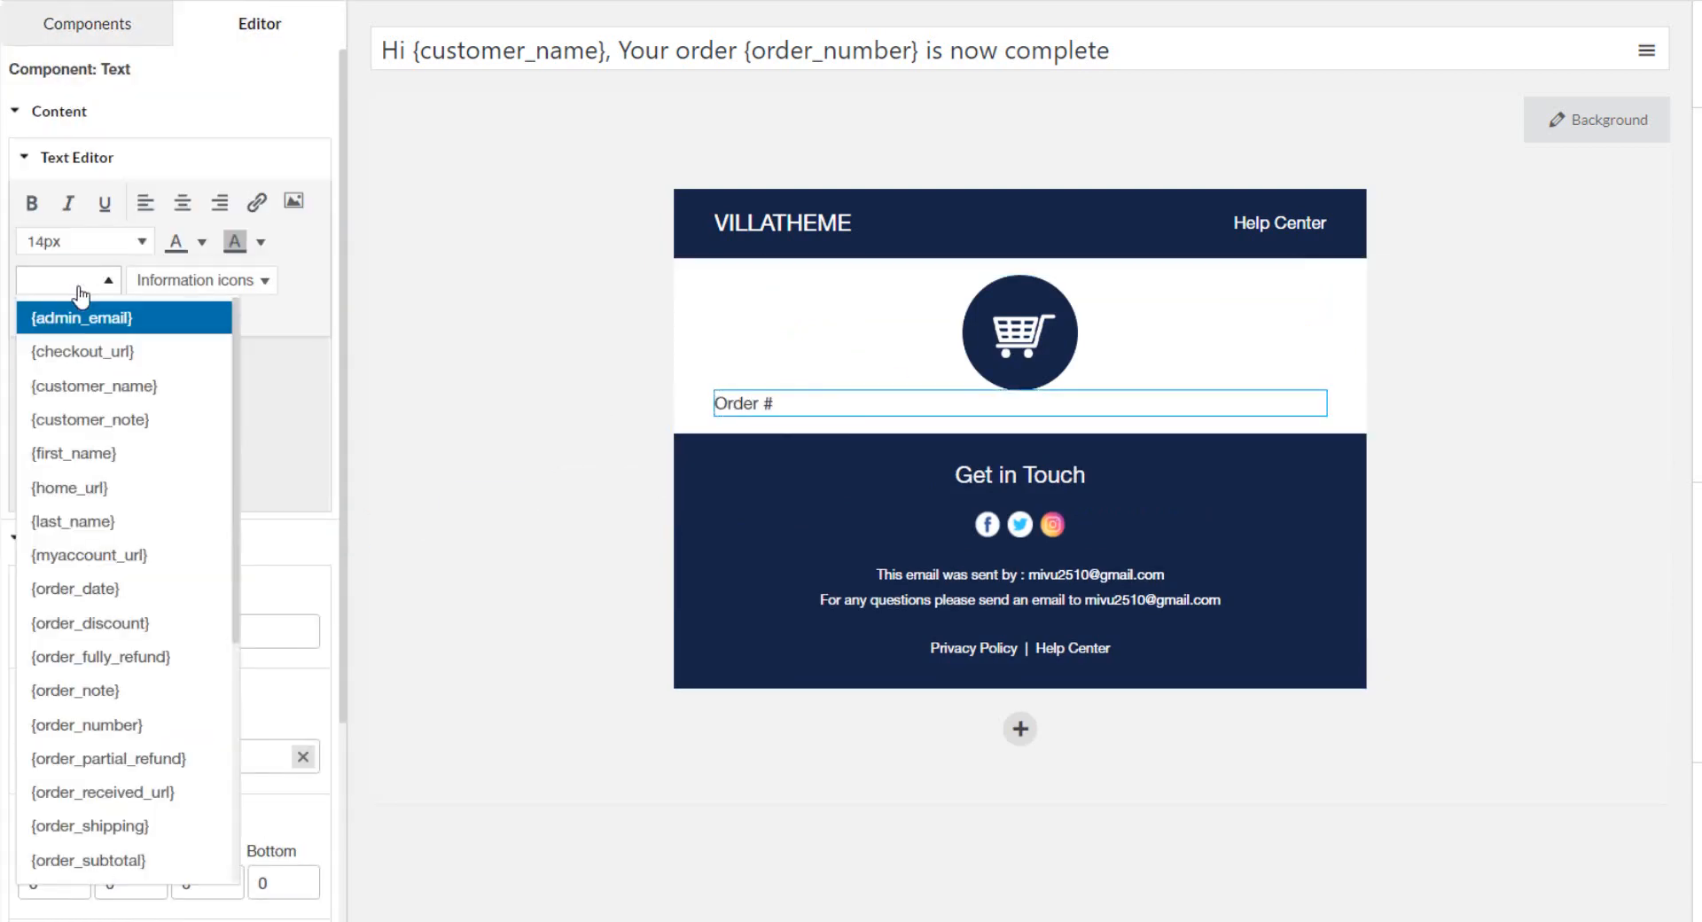
click(95, 718)
- Set the order number line's font size to 24px and centre it
key(ctrl+a)
click(108, 254)
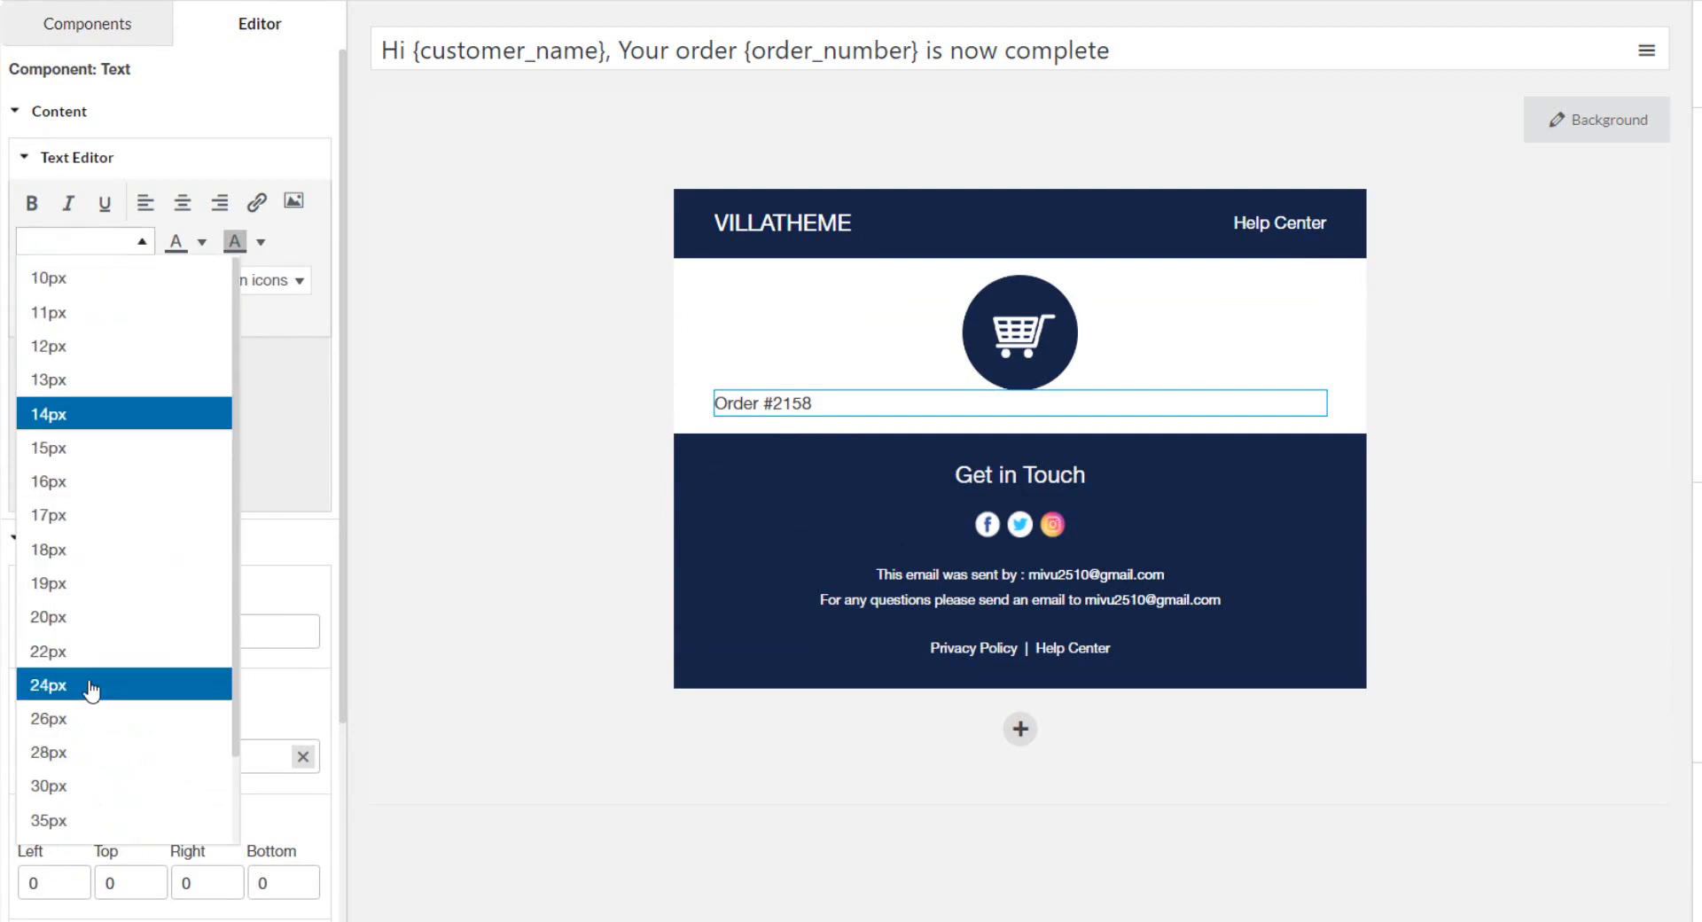
click(98, 689)
click(182, 205)
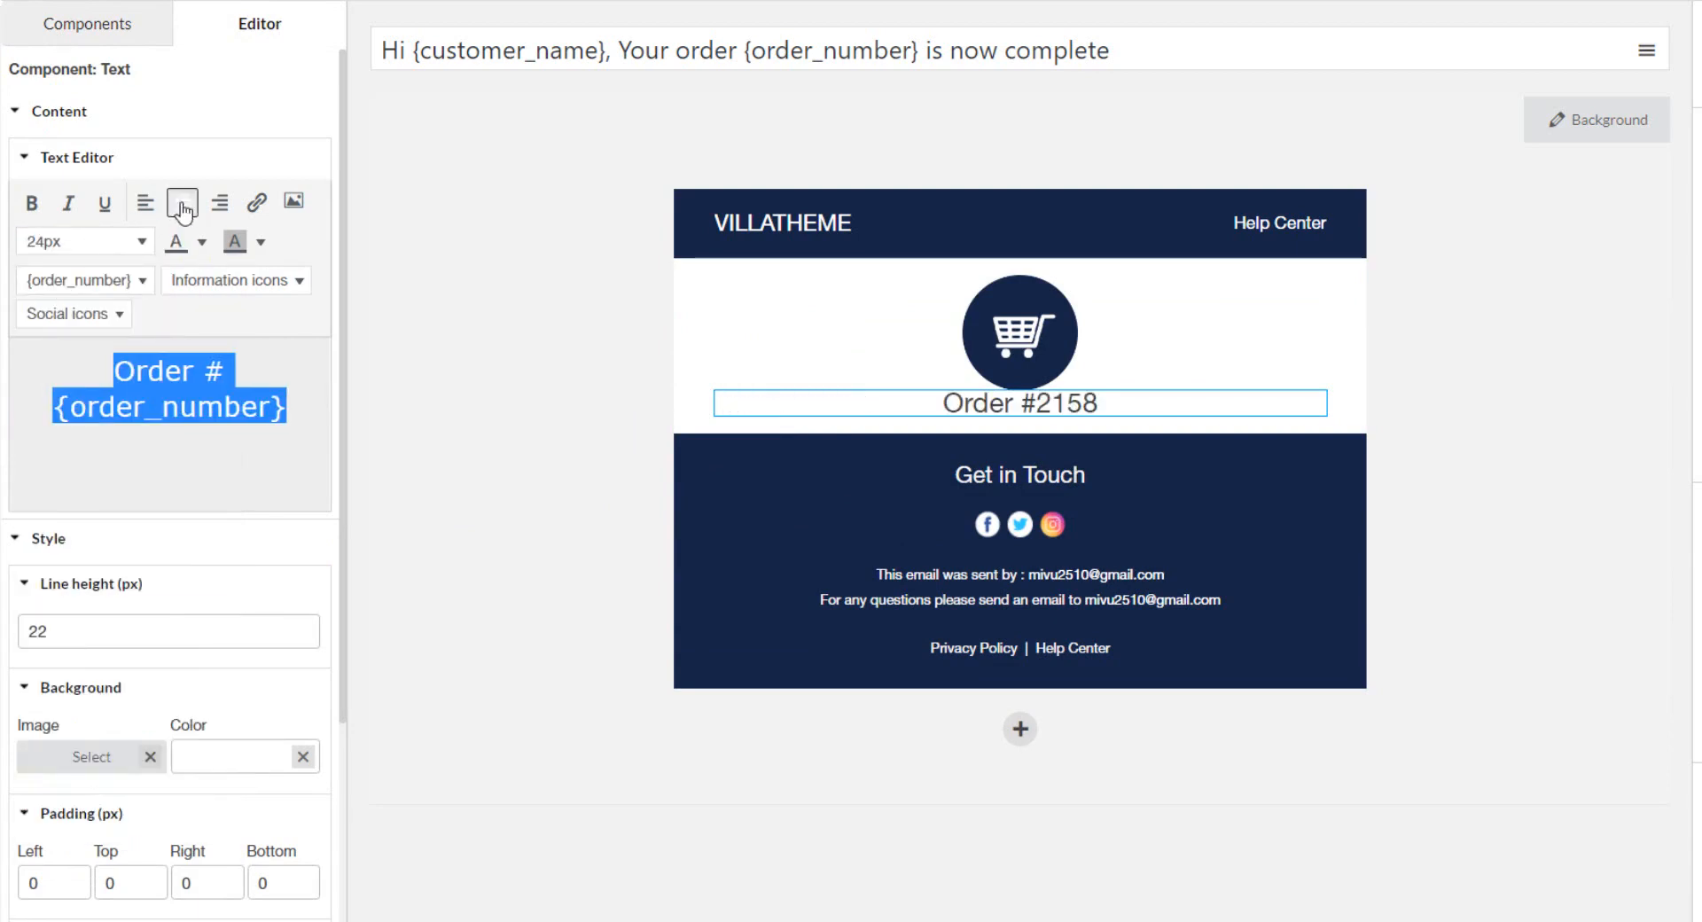
- Set the text element's line height to 48 px and its top padding to 20 px
scroll(194, 464, down, 3)
double_click(35, 420)
text(48)
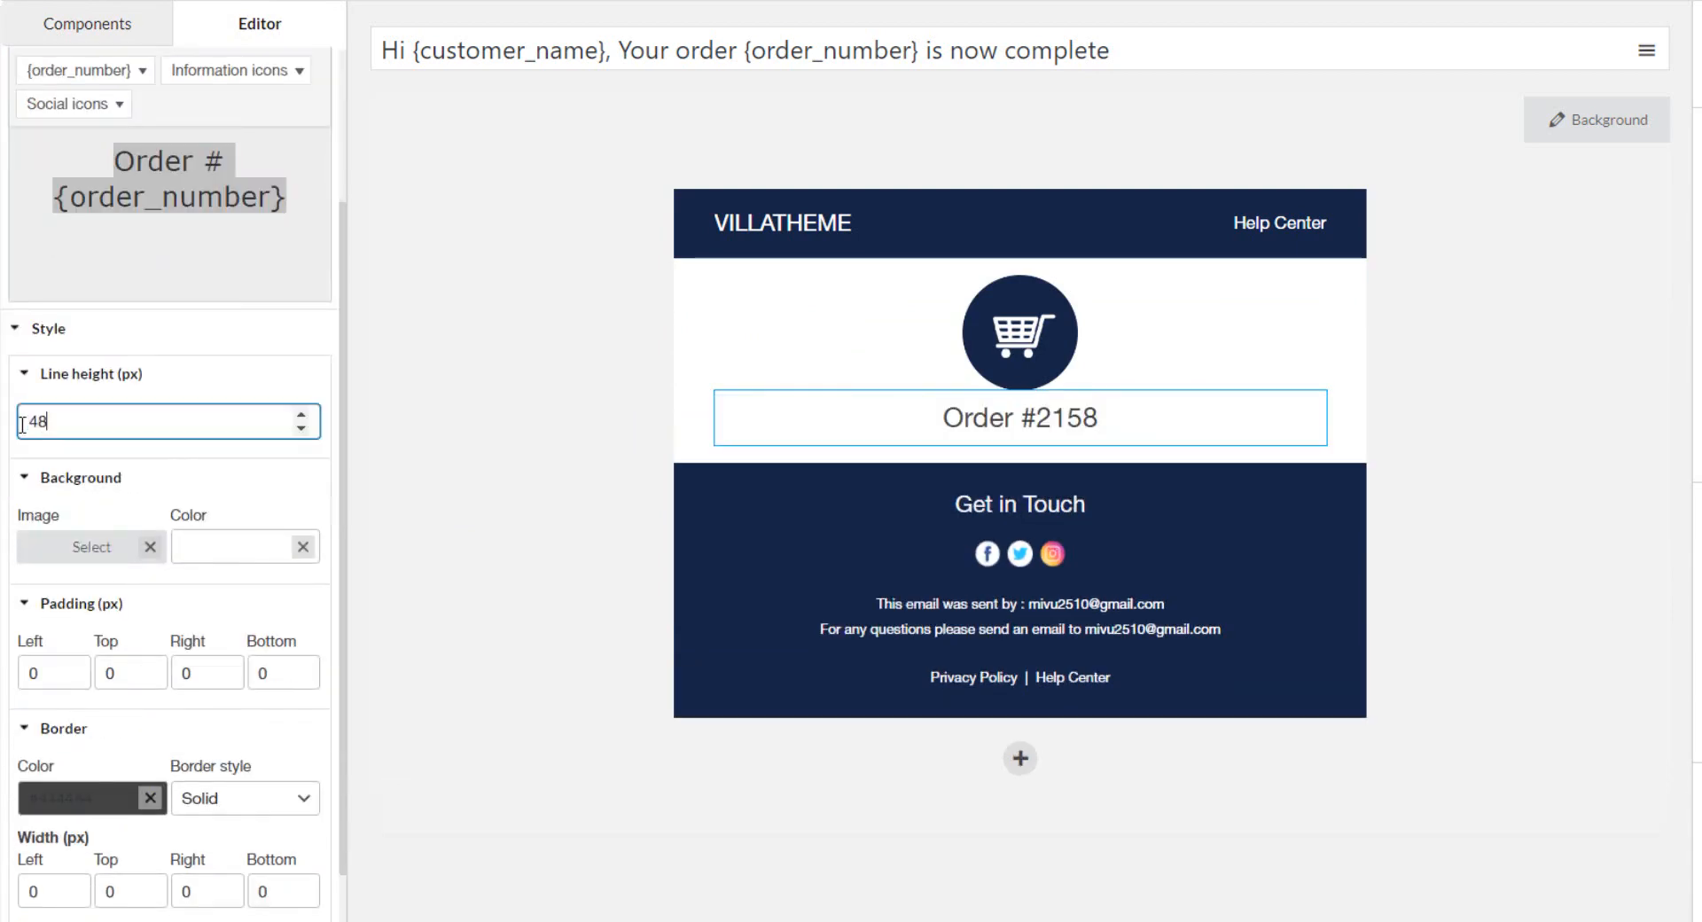
double_click(100, 673)
text(20)
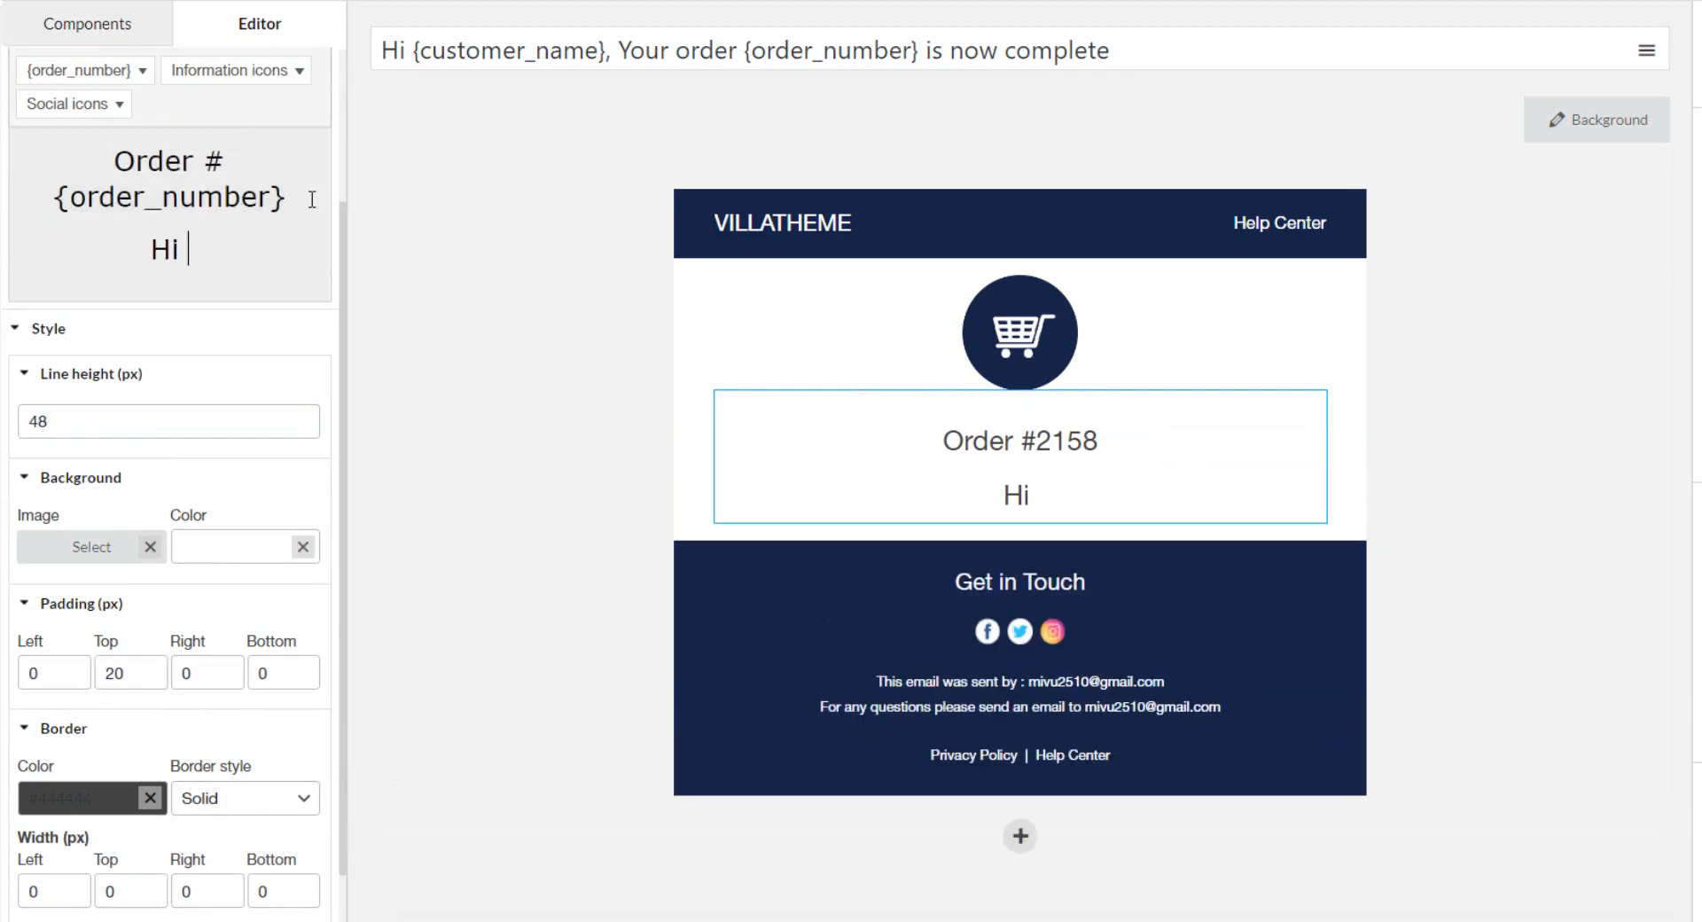
- Add the lines "Hi {first_name}, Thank you for your purchase." and "We will send you a follow-up email with tracking information when your order ships."
click(136, 78)
click(132, 360)
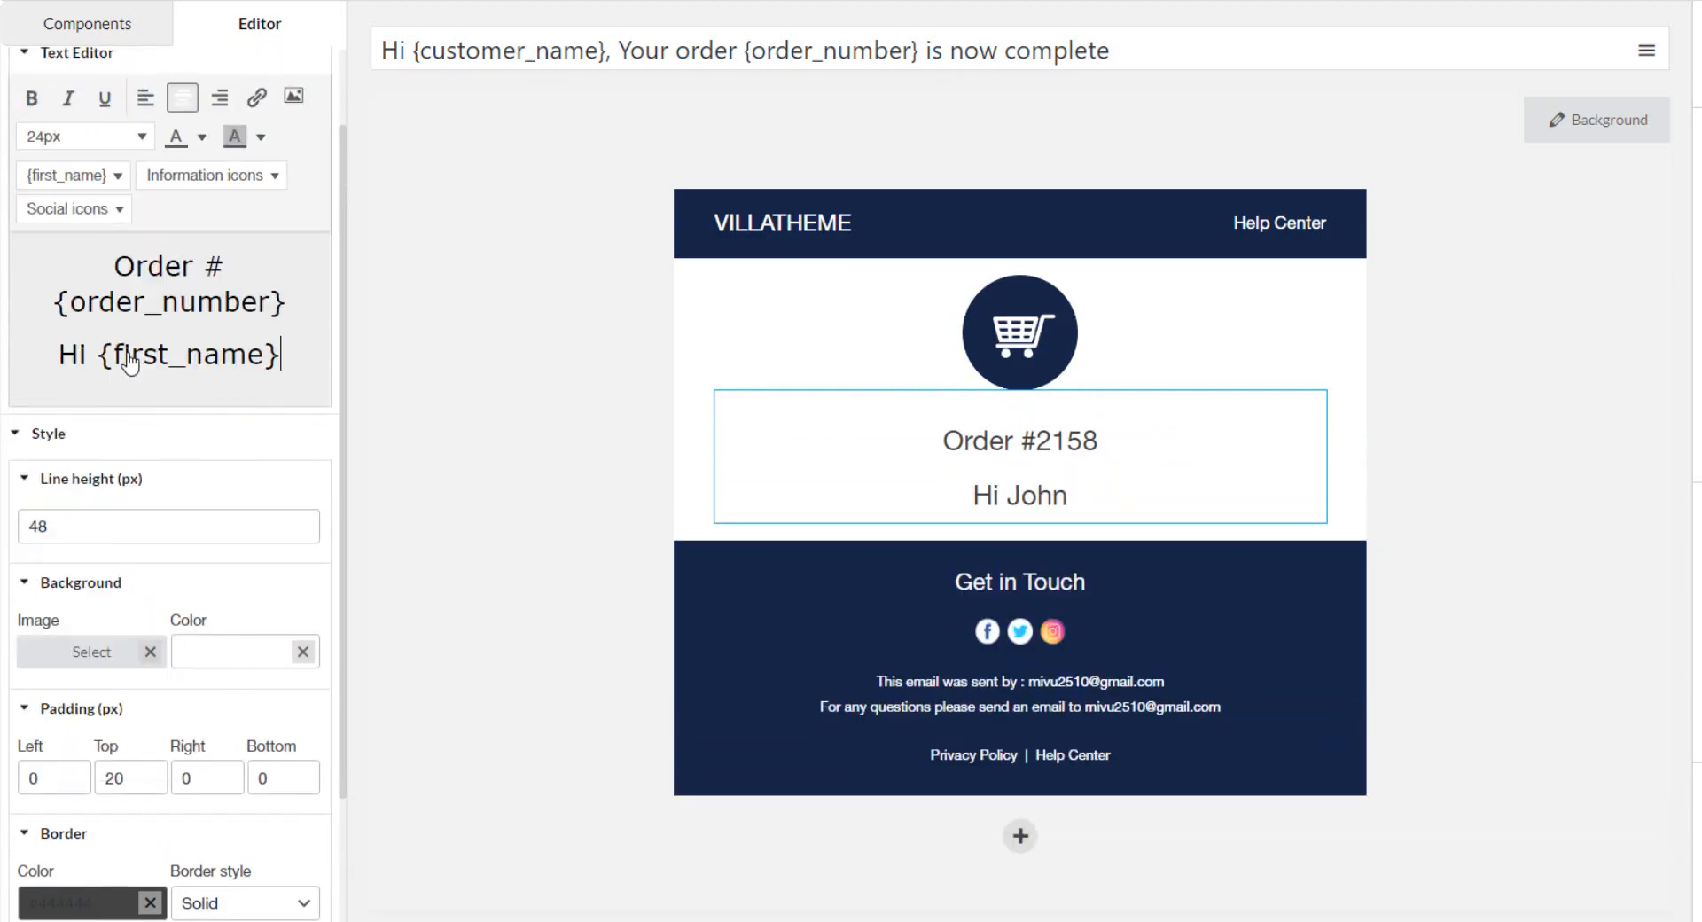
text(, Thank you for your purchase.)
key(Return)
text(We will send you a follow-up email with tracking i)
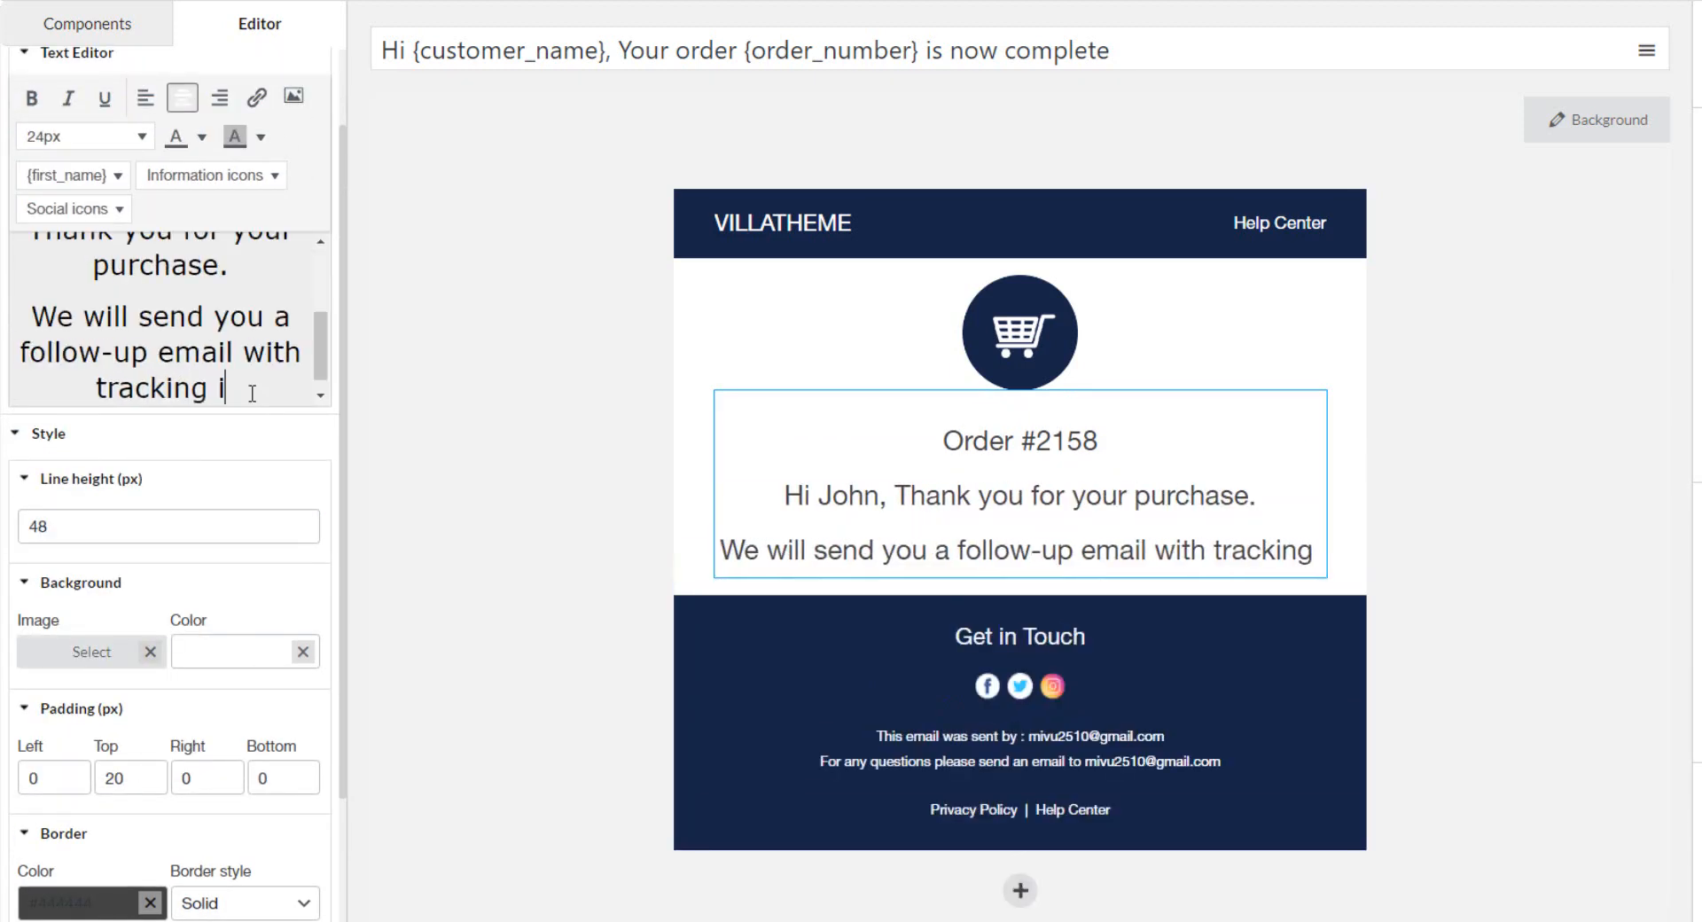
text(nformation when your order ships.)
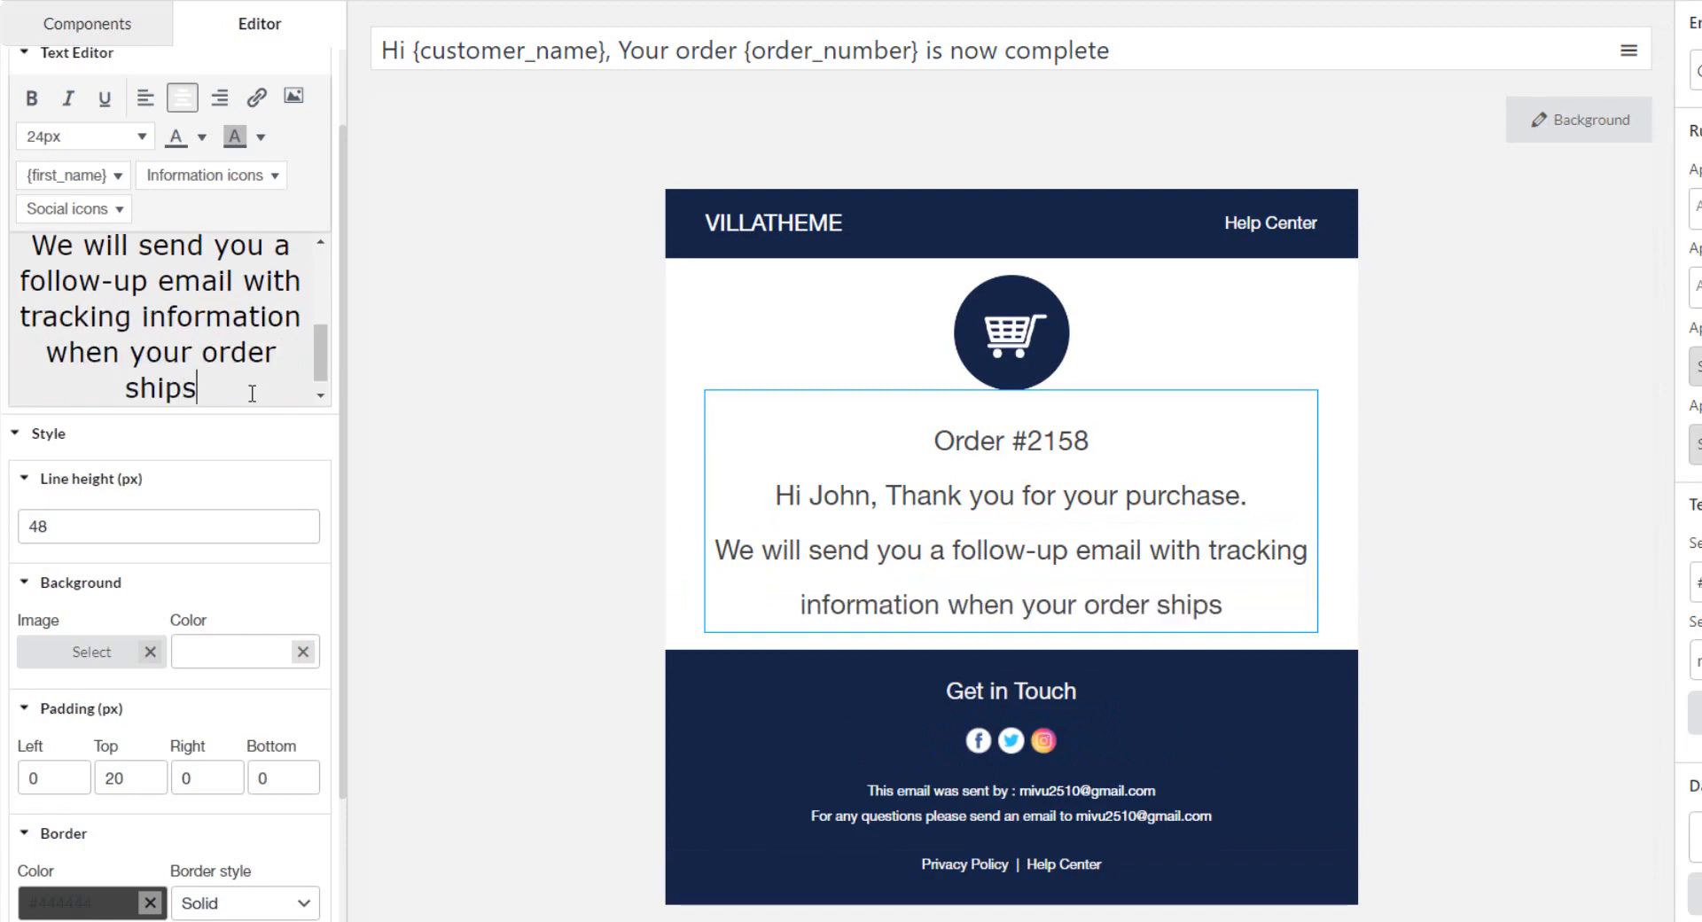
- Set the font size of the follow-up email paragraph to 20px
triple_click(49, 255)
click(85, 136)
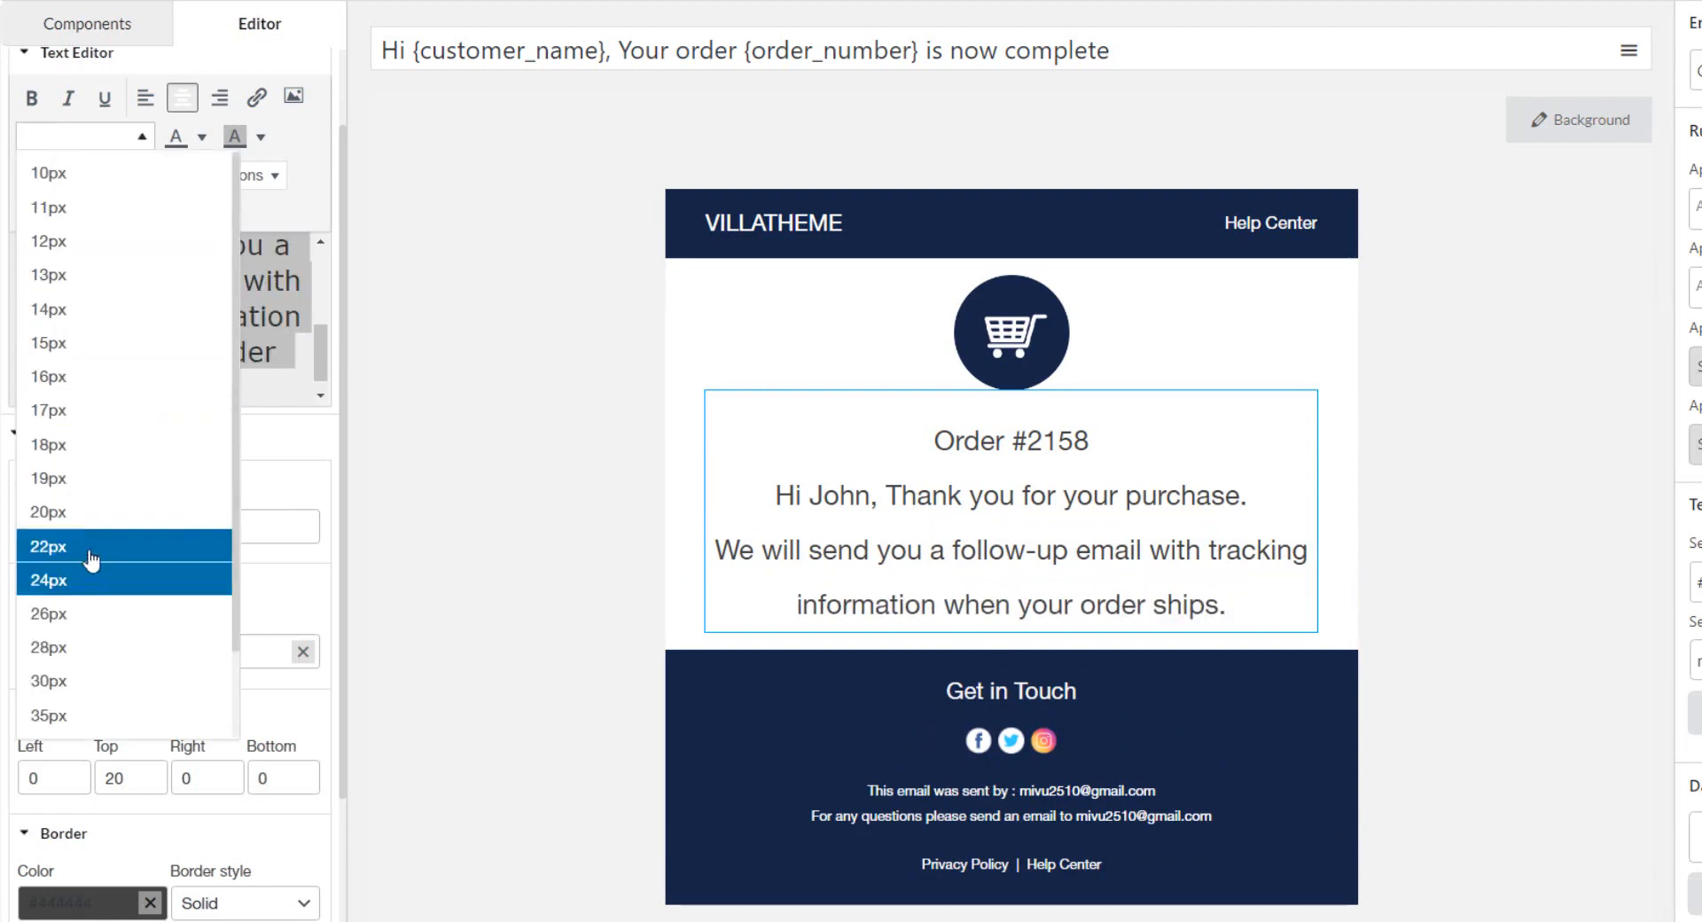
click(89, 547)
click(212, 350)
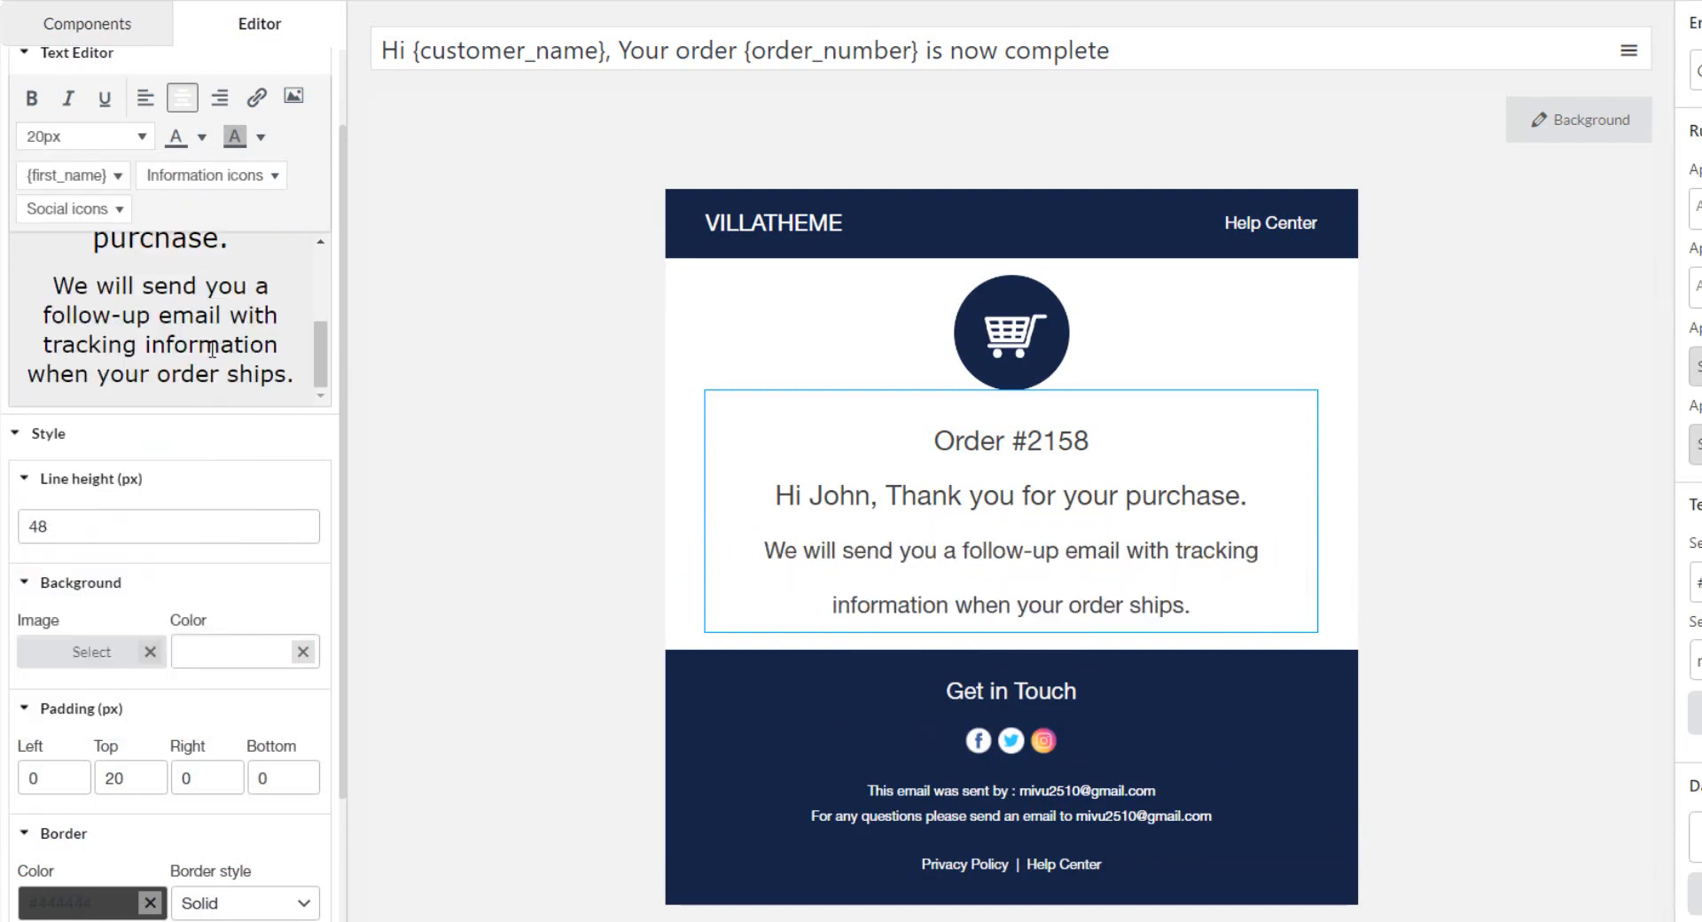
- Add a button element below the order message text and label it "VIEW YOUR ORDER"
click(92, 39)
drag(150, 381, 768, 673)
drag(85, 204, 15, 210)
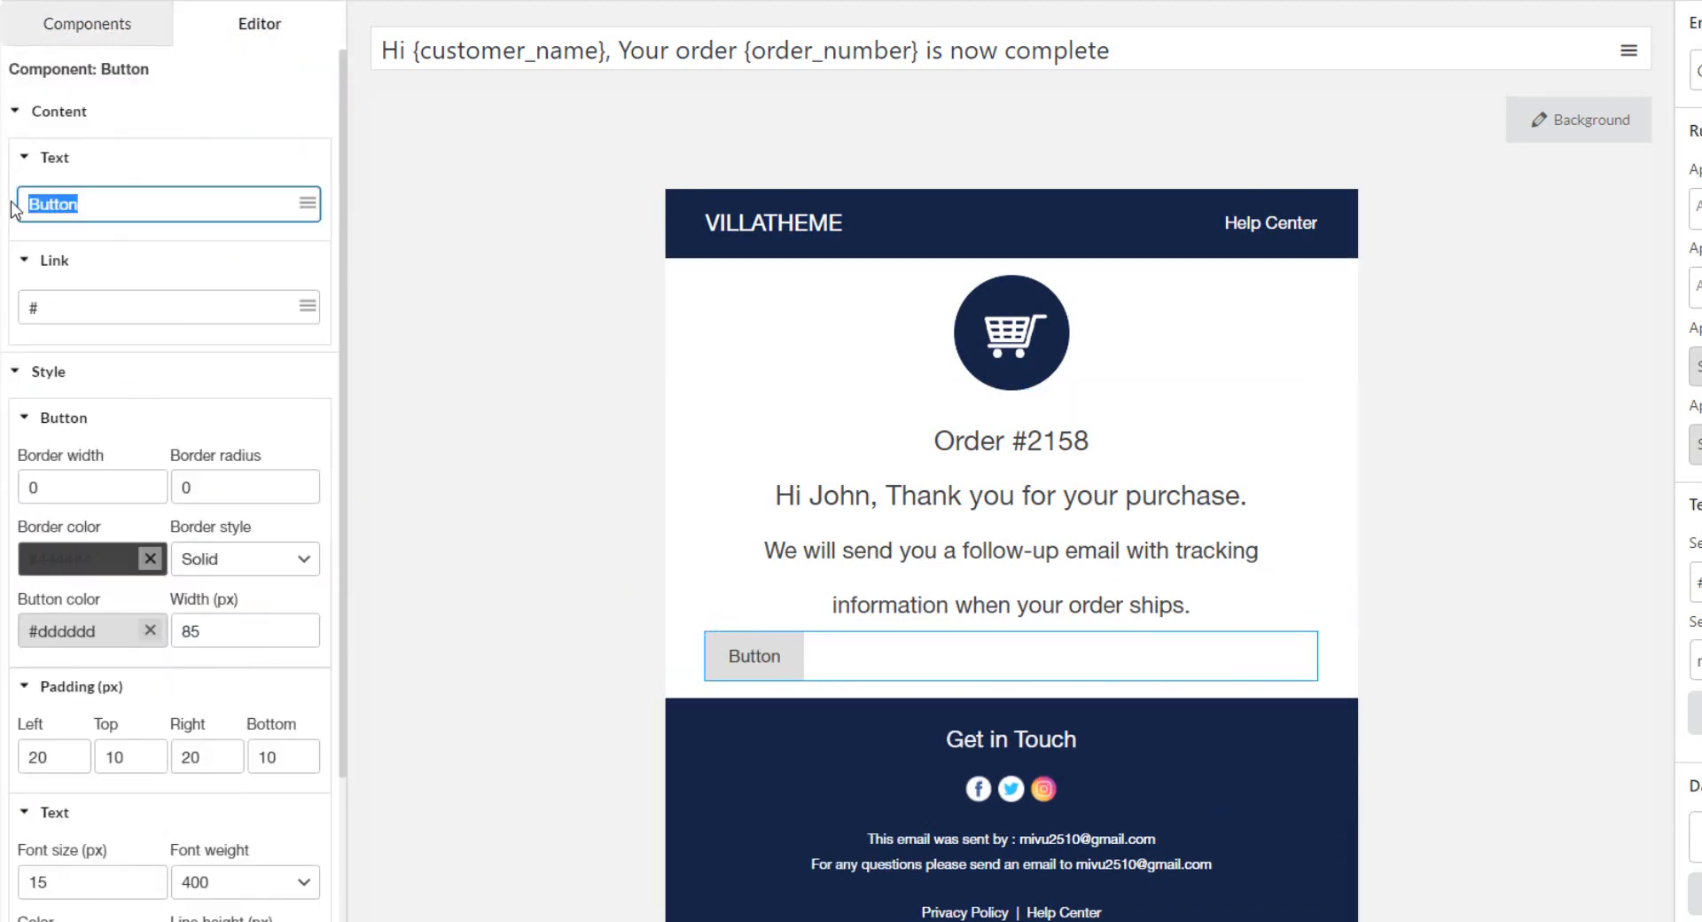
text(VIEW YOUR ORDER)
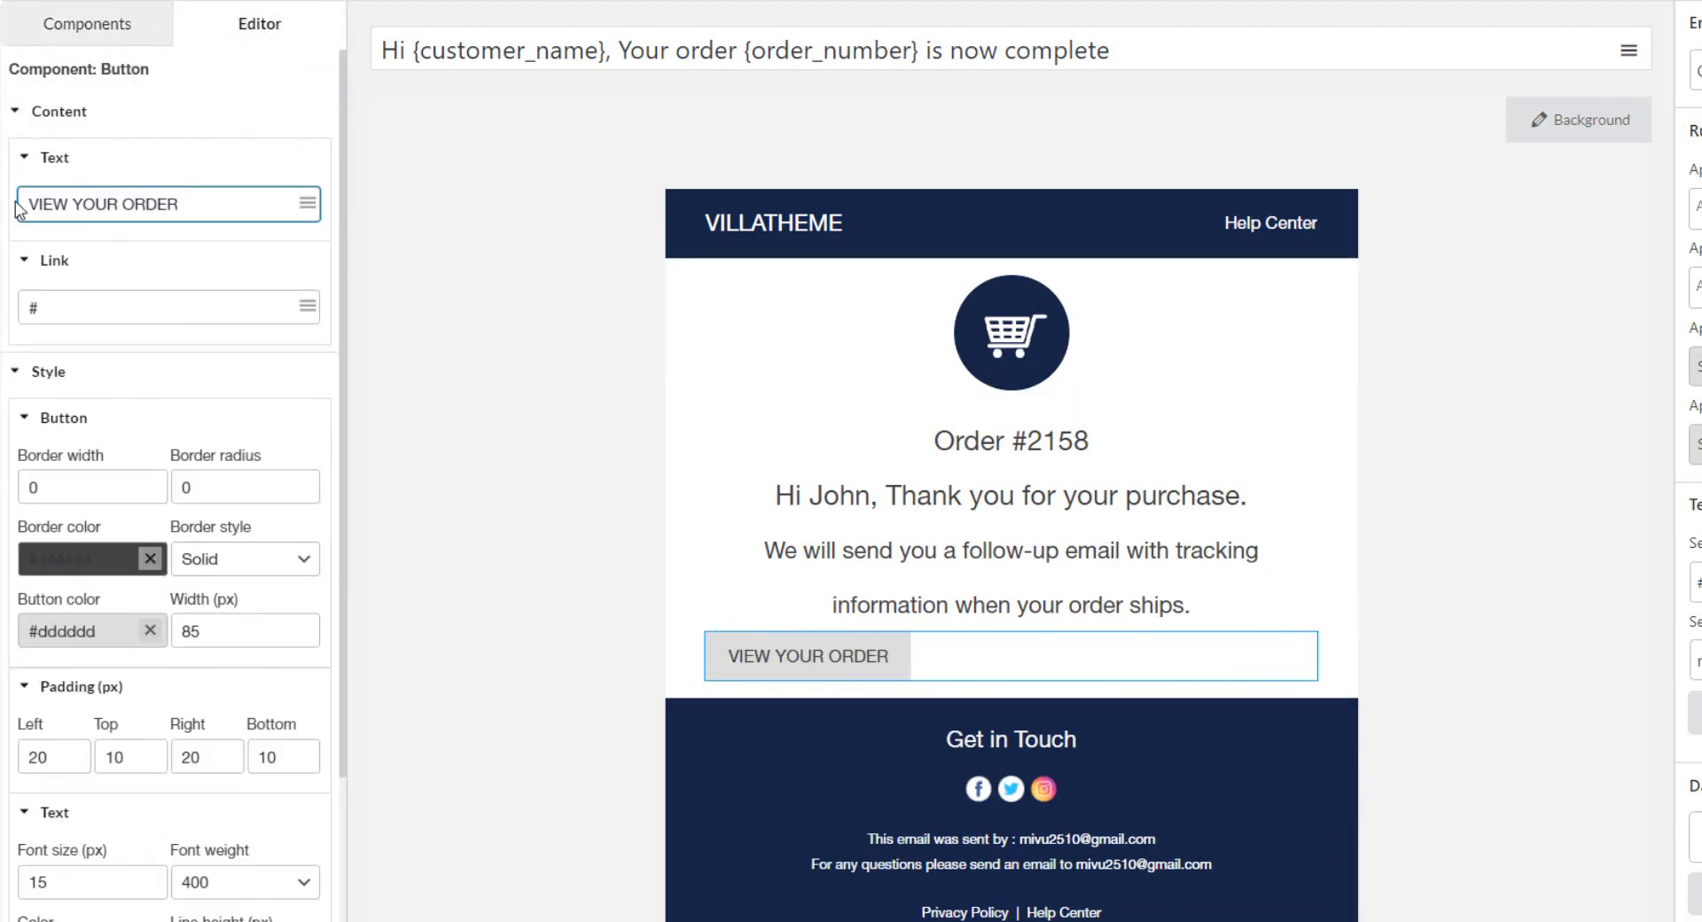
- Link the "VIEW YOUR ORDER" button to the {shop_url} shortcode
click(306, 306)
scroll(114, 701, down, 2)
click(115, 700)
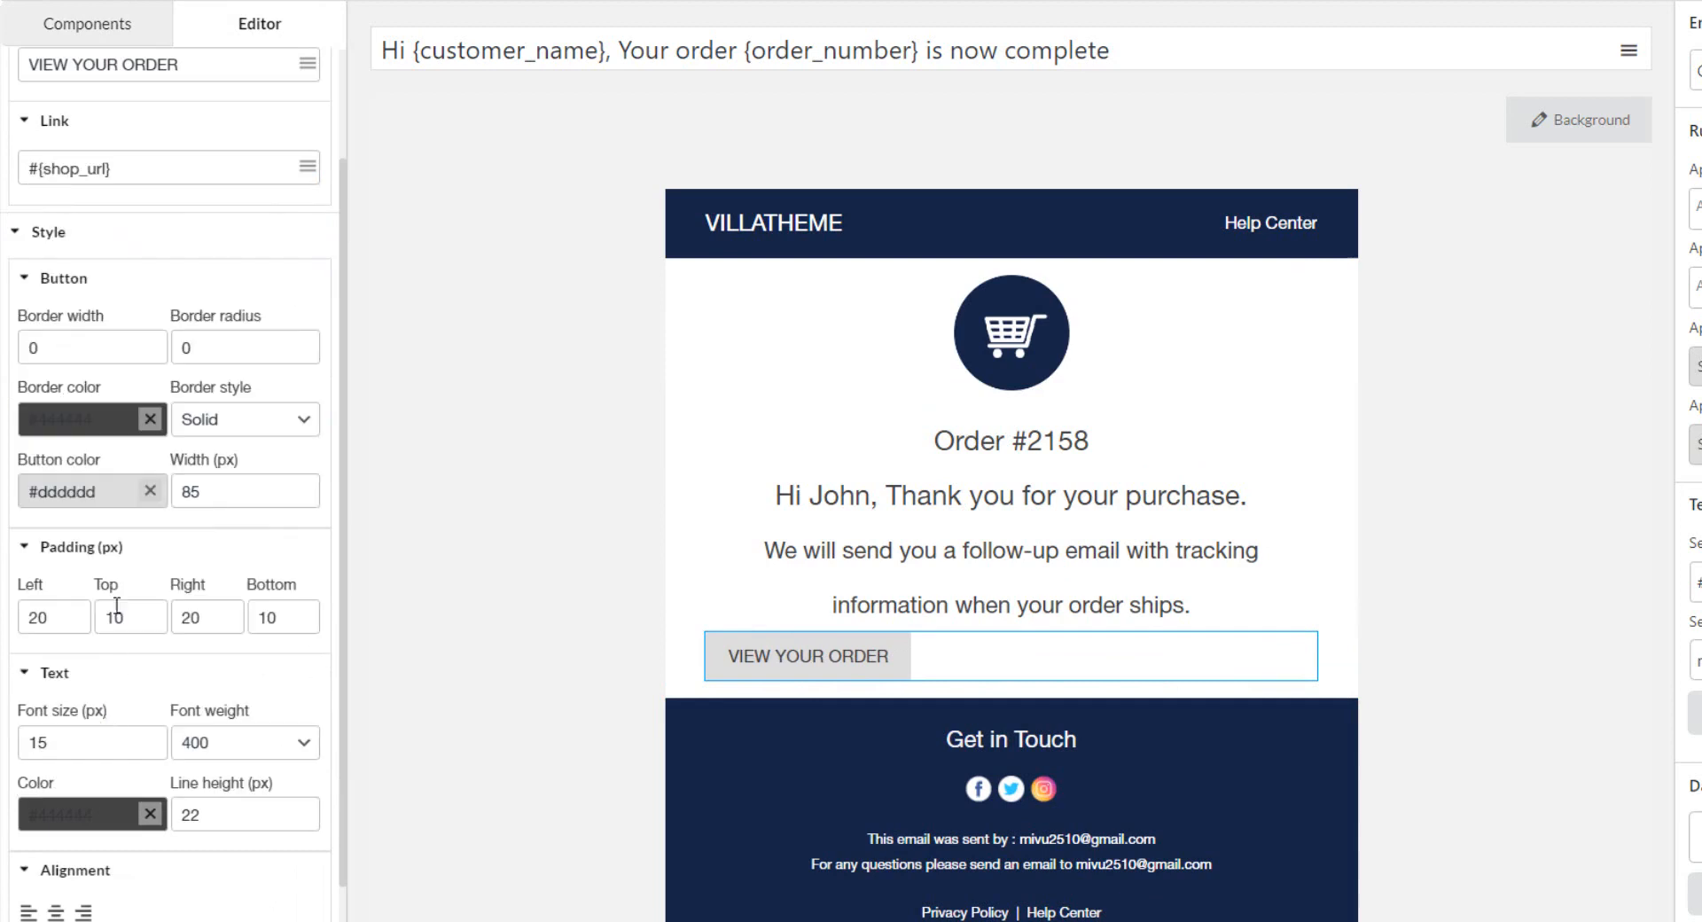
- Set the button's left and right padding to 25 px
double_click(37, 614)
text(25)
key(Tab)
key(Tab)
text(2)
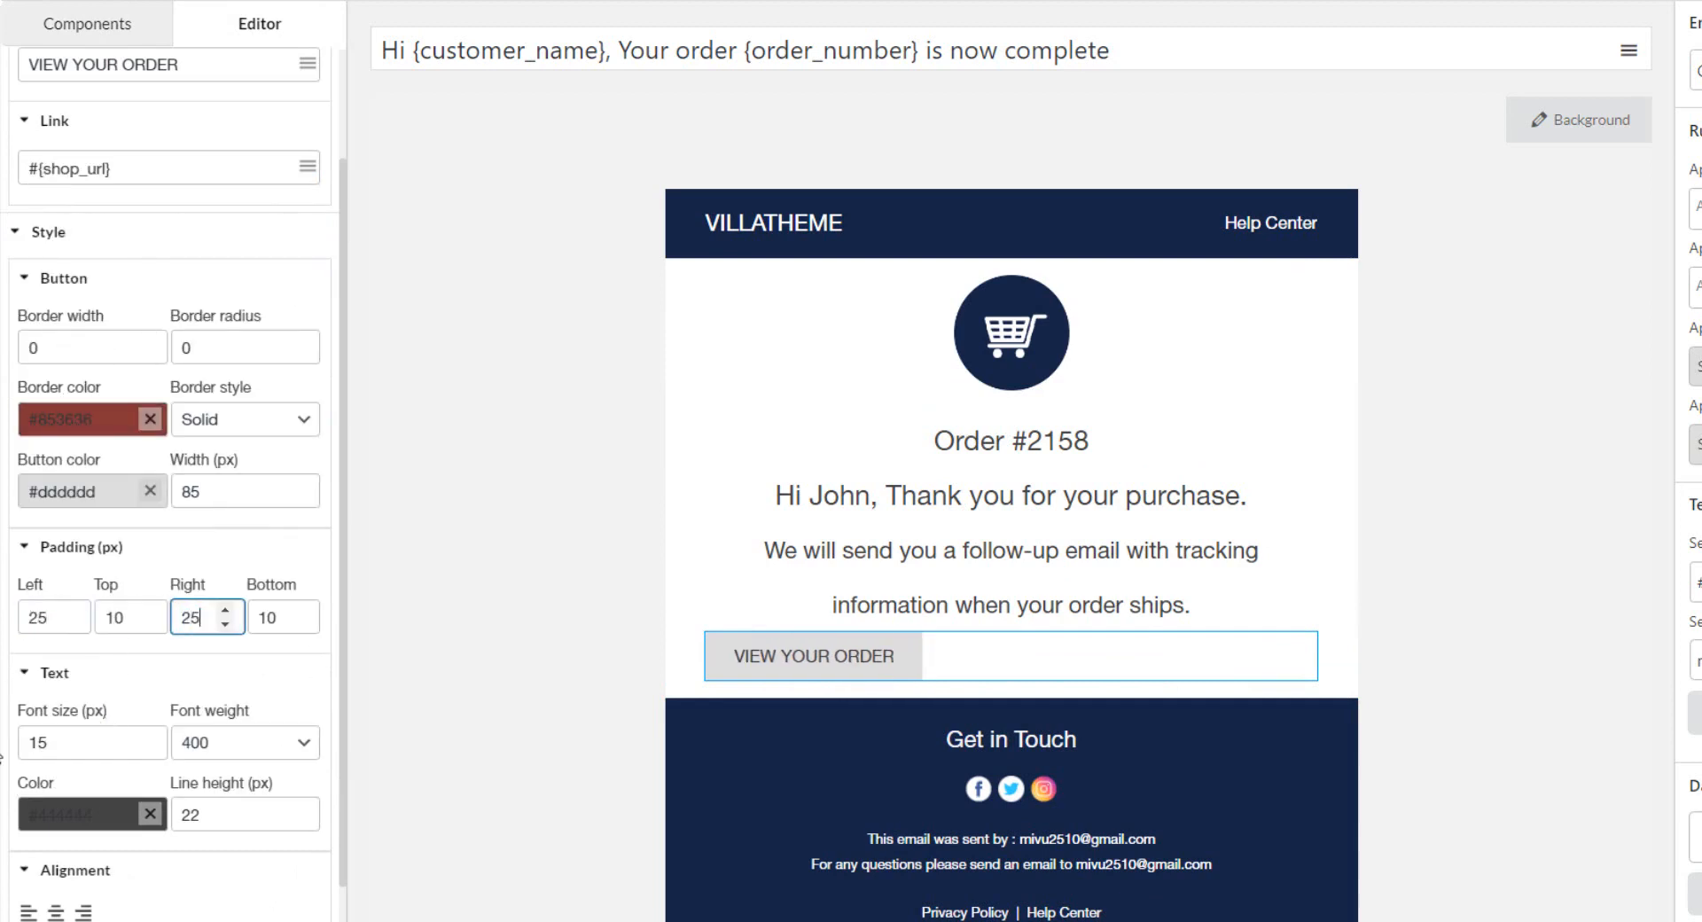
- Set the button text's font size to 16 px
drag(77, 739, 34, 743)
text(16)
key(Tab)
key(Tab)
- Change the button's fill colour to bright pink, #f7077f
click(67, 493)
drag(37, 686, 197, 580)
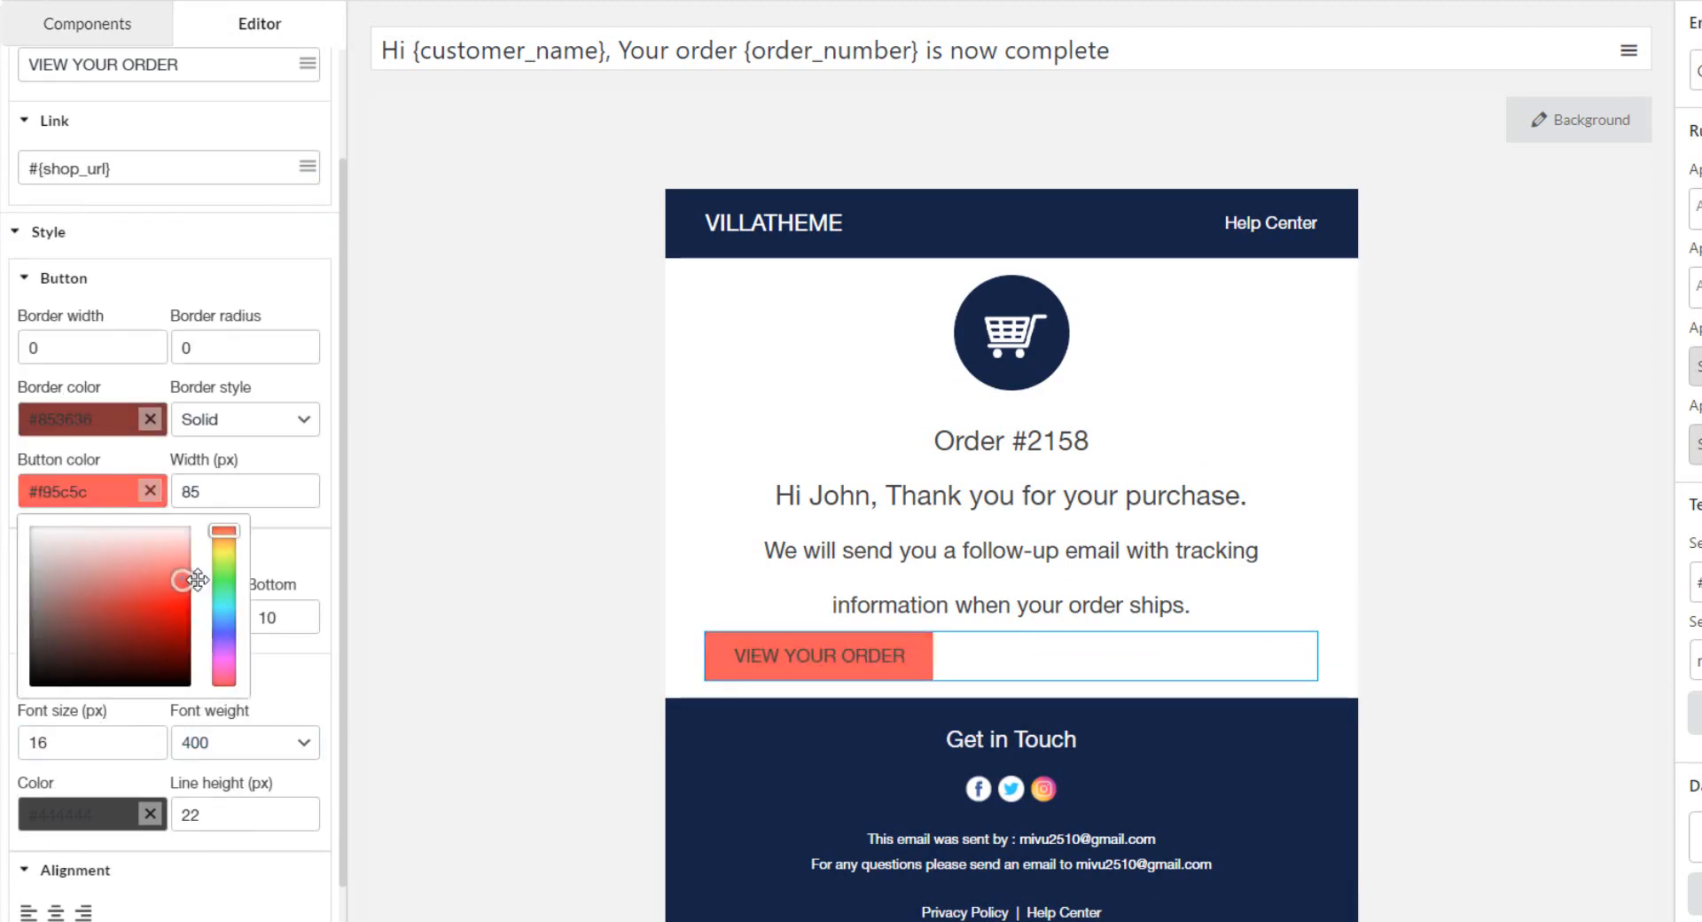
drag(231, 643, 232, 672)
click(142, 497)
click(182, 603)
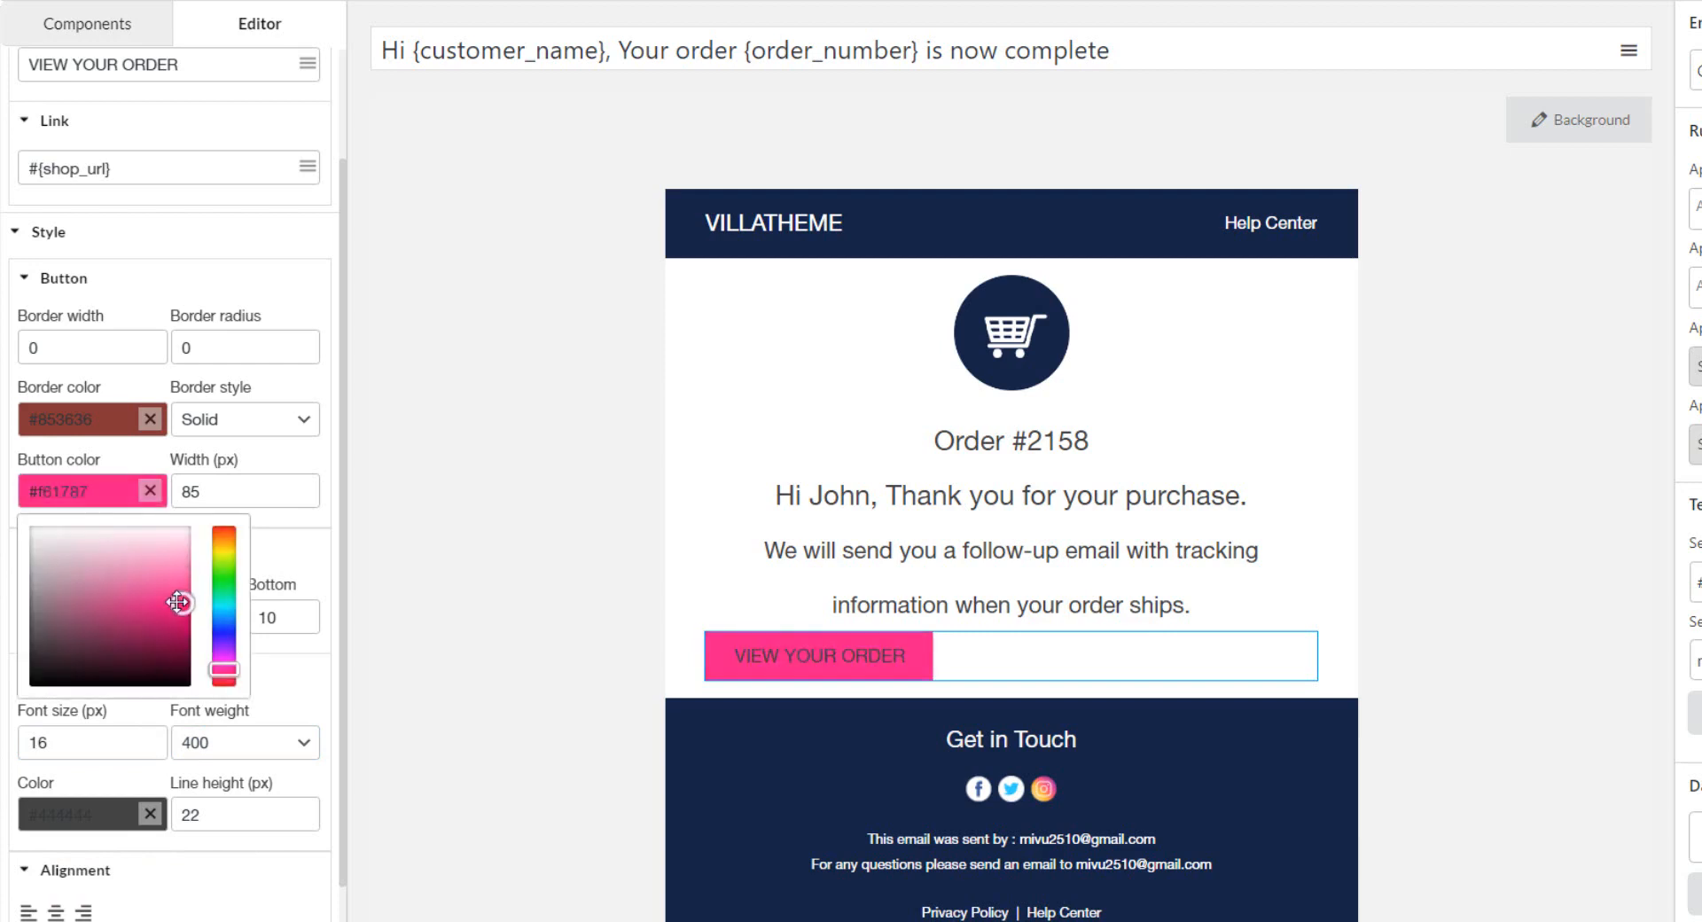
- Set the button's text colour to white (#ffffff) and centre the button in its row
scroll(88, 789, down, 1)
click(87, 723)
drag(32, 634, 43, 507)
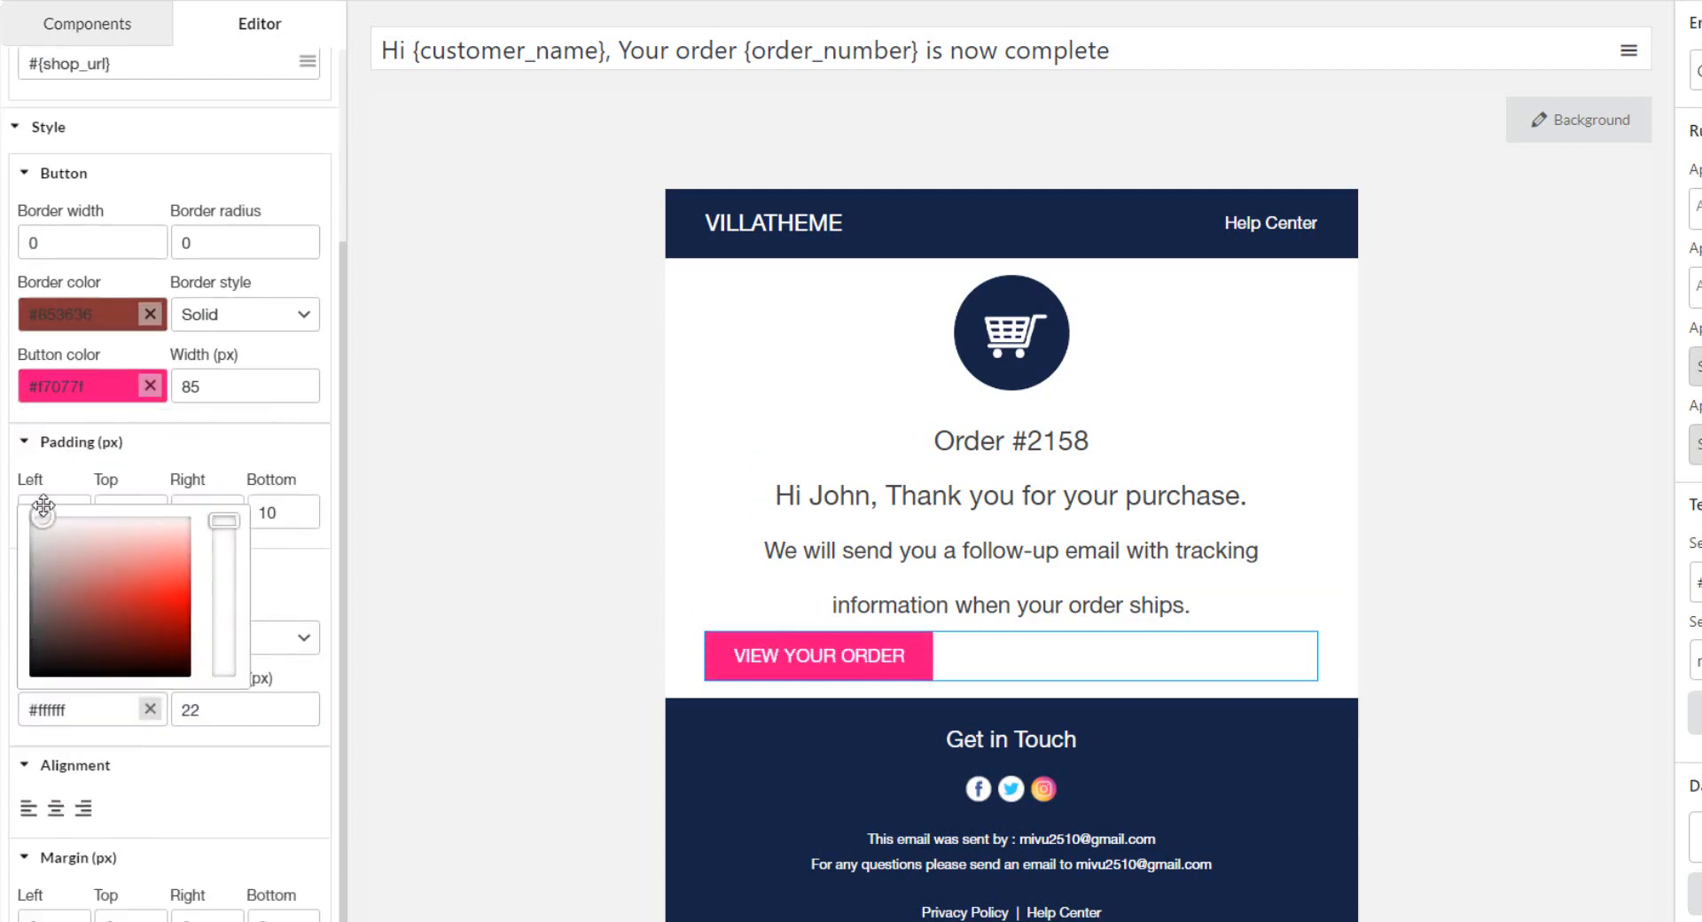
click(56, 809)
- Set the button text's line height to 24 px and the button's top margin to 10 px
click(182, 713)
text(2)
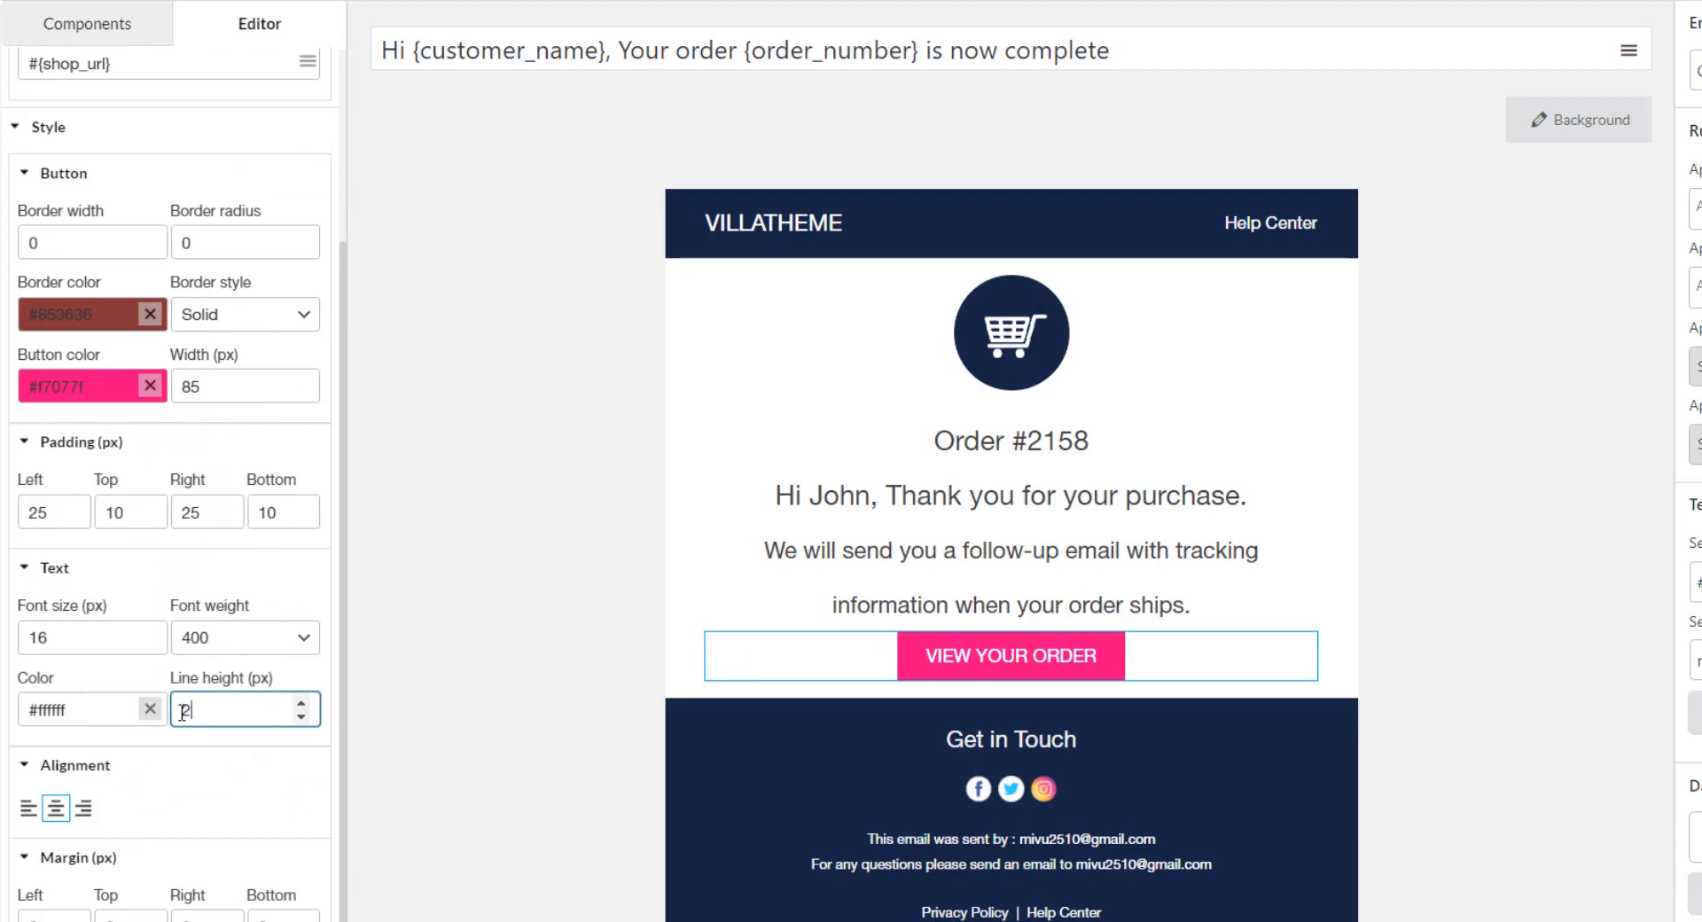
text(4)
scroll(120, 831, down, 1)
text(10)
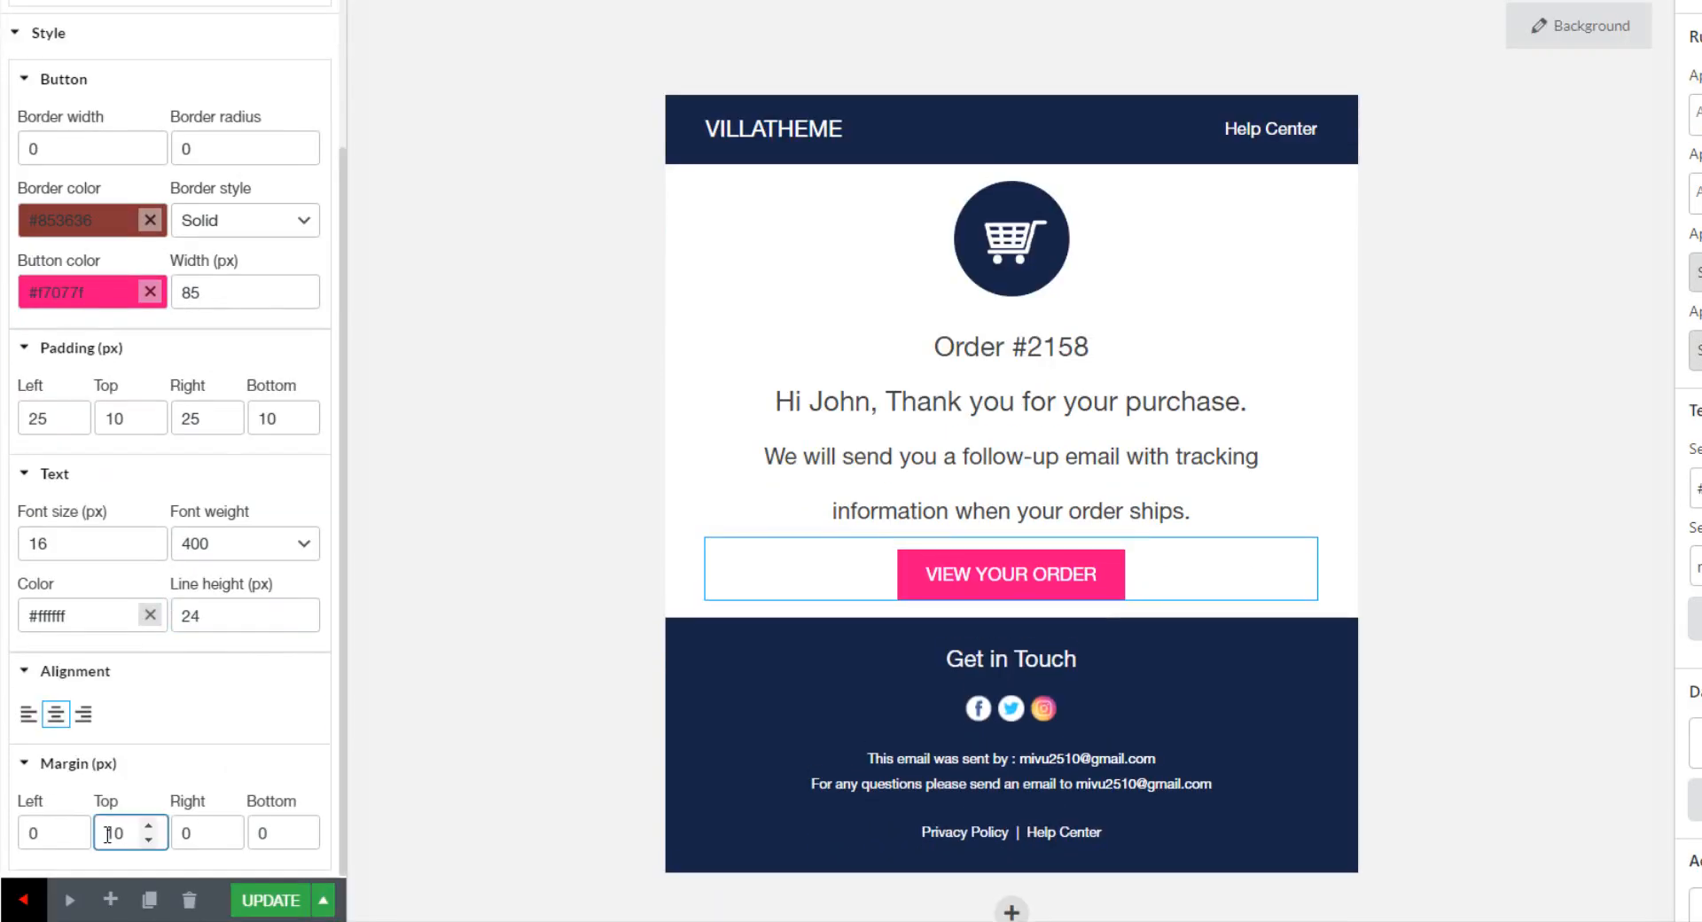